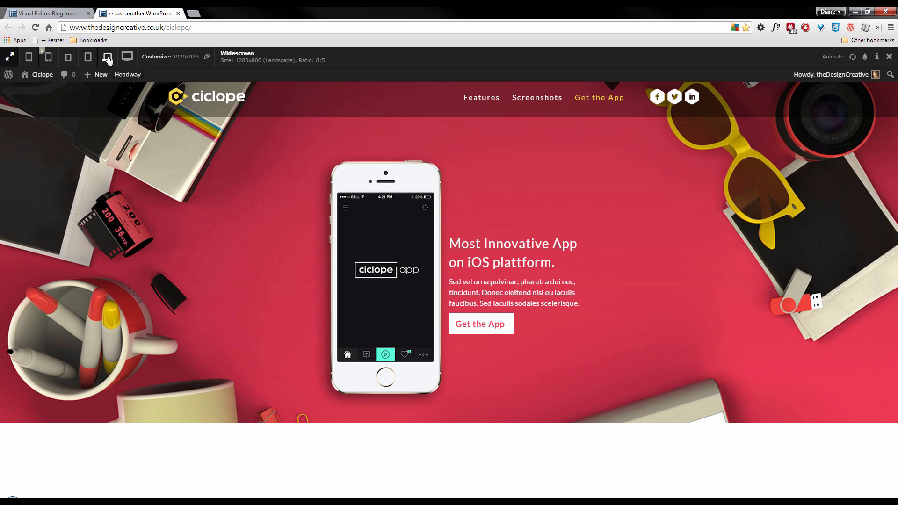
Step: Preview the site at 1280x800 widescreen and 768x1024 tablet portrait, checking how the header and hero section lay out
click(108, 60)
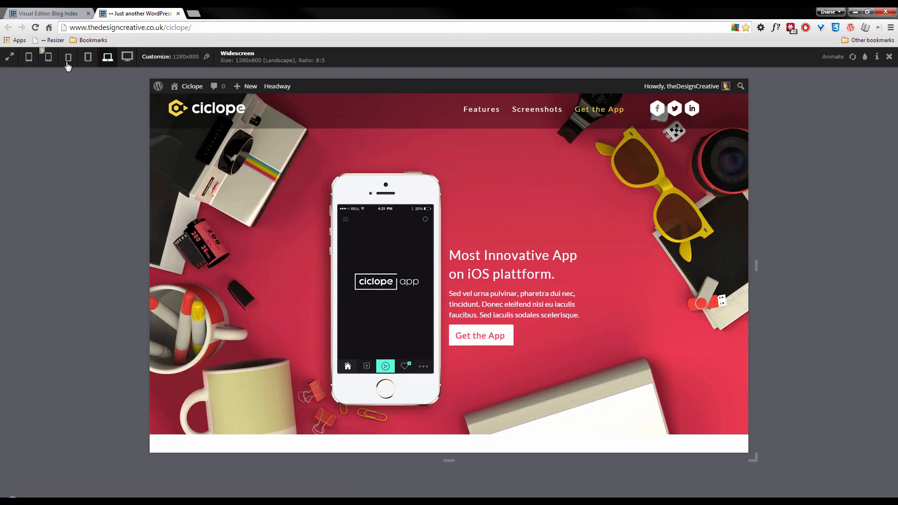
click(88, 58)
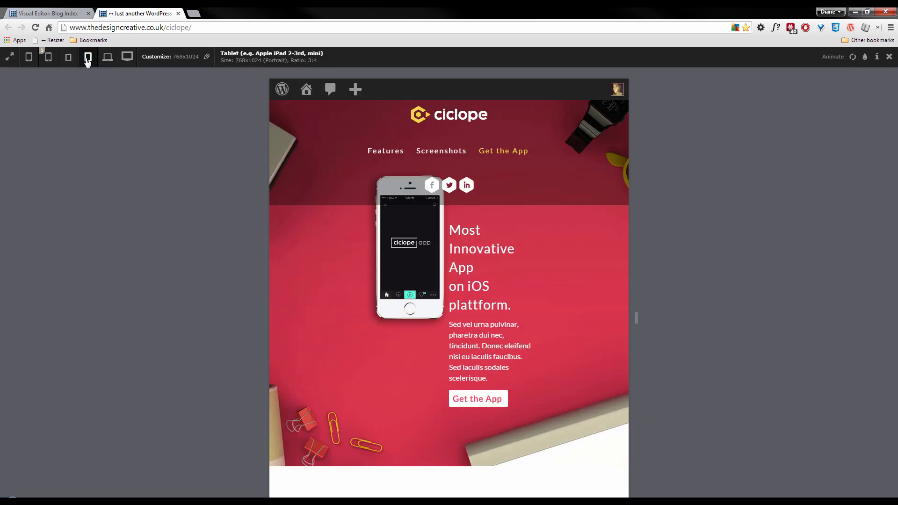
scroll(500, 306, down, 1)
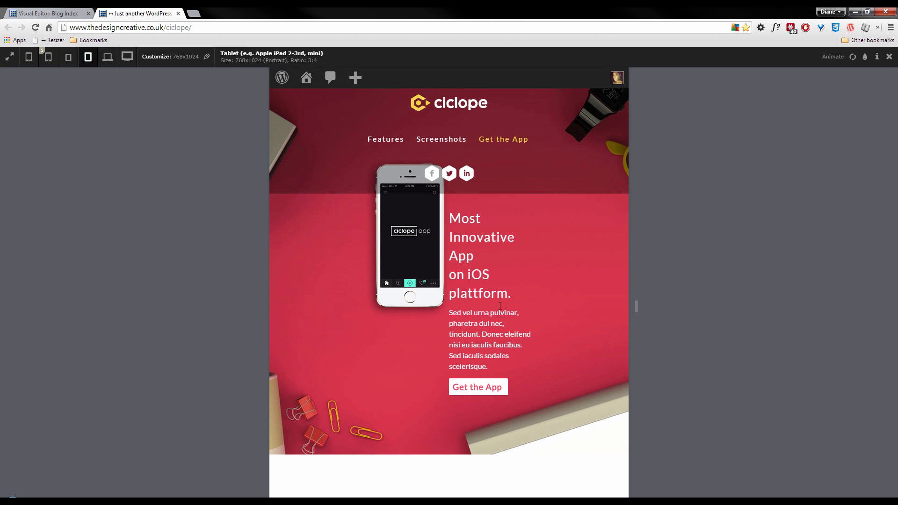
scroll(500, 308, up, 1)
scroll(498, 306, up, 1)
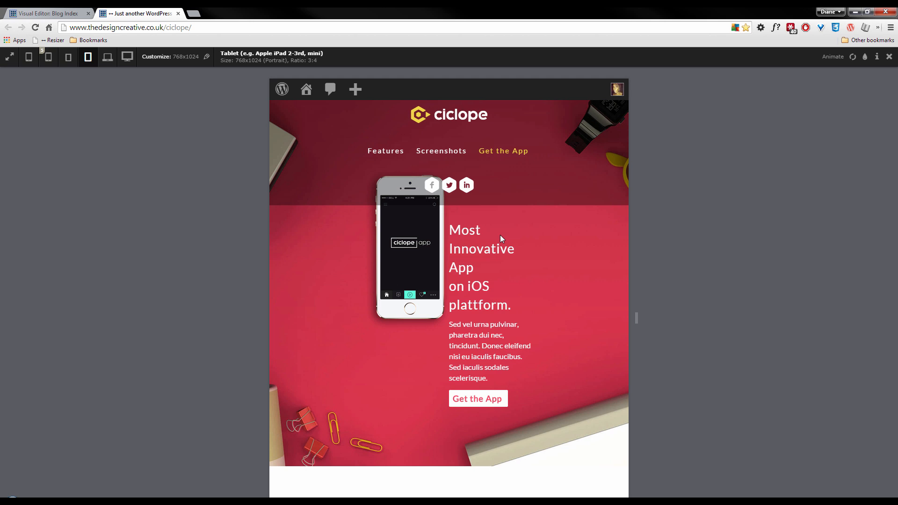
click(55, 13)
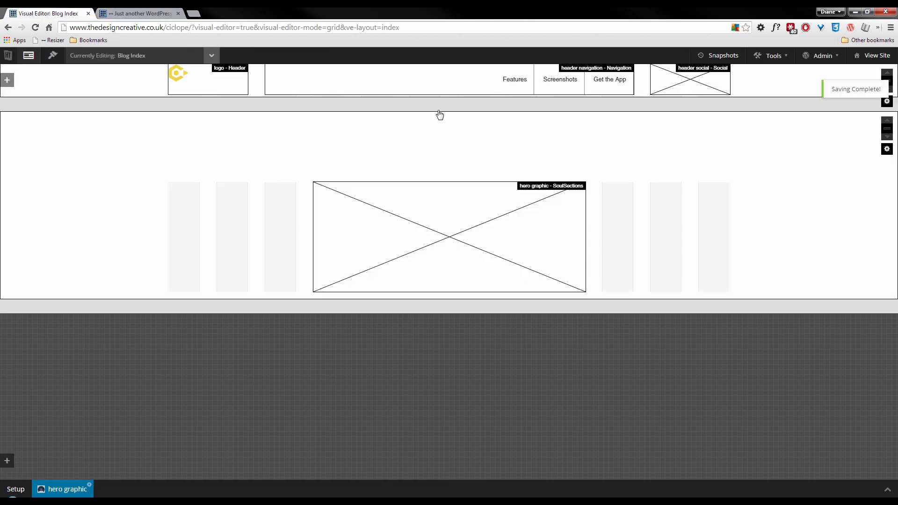
click(148, 14)
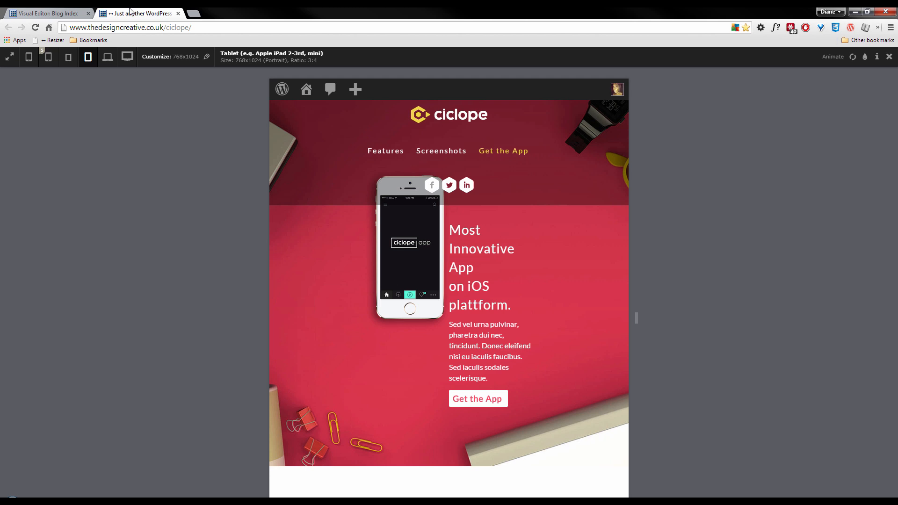
Step: In the visual editor, set the logo block's responsive breakpoint to 768px - Popular Tablet Portrait
click(56, 14)
right_click(204, 78)
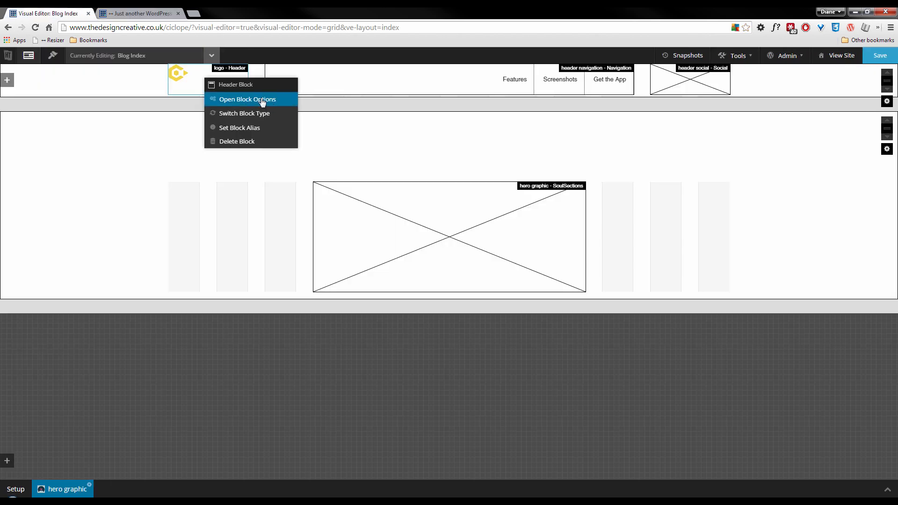
click(262, 103)
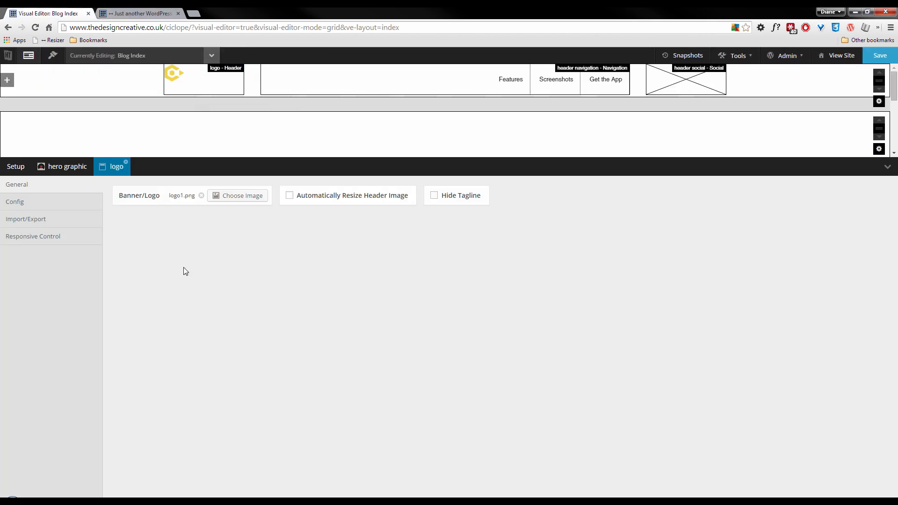
click(35, 237)
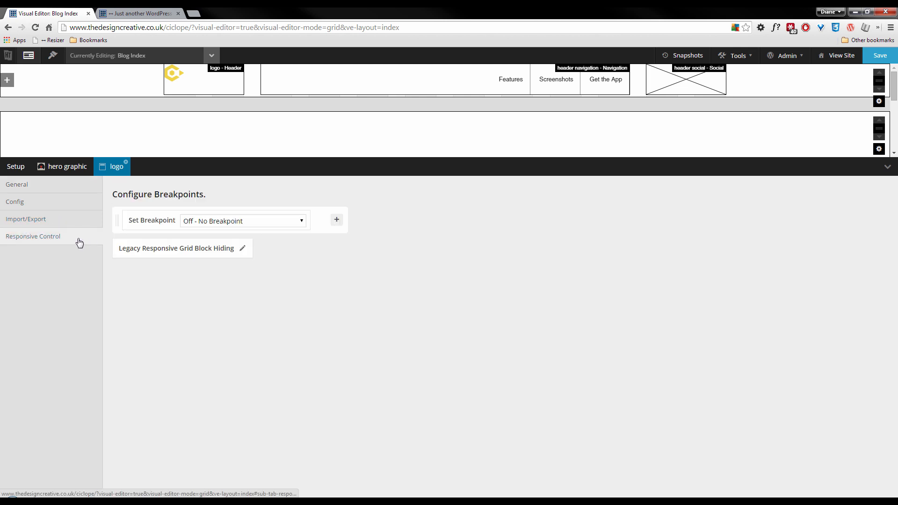
click(217, 221)
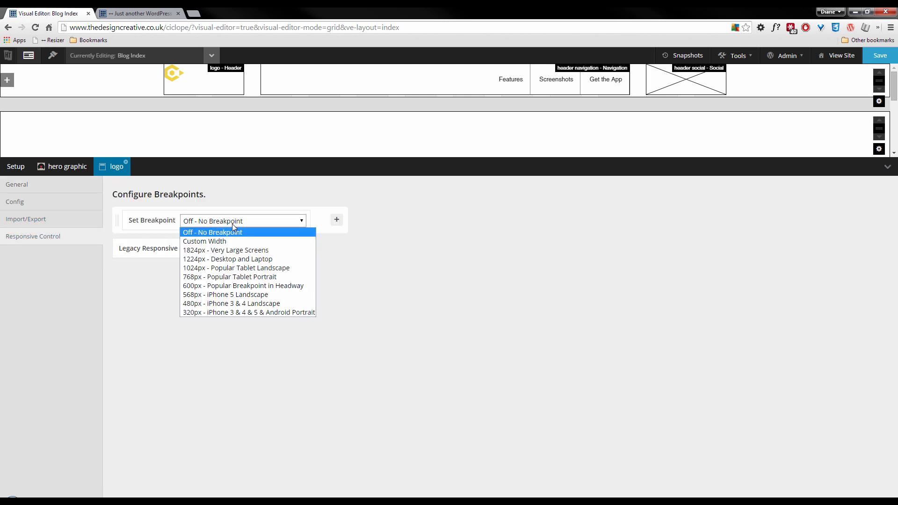
click(232, 277)
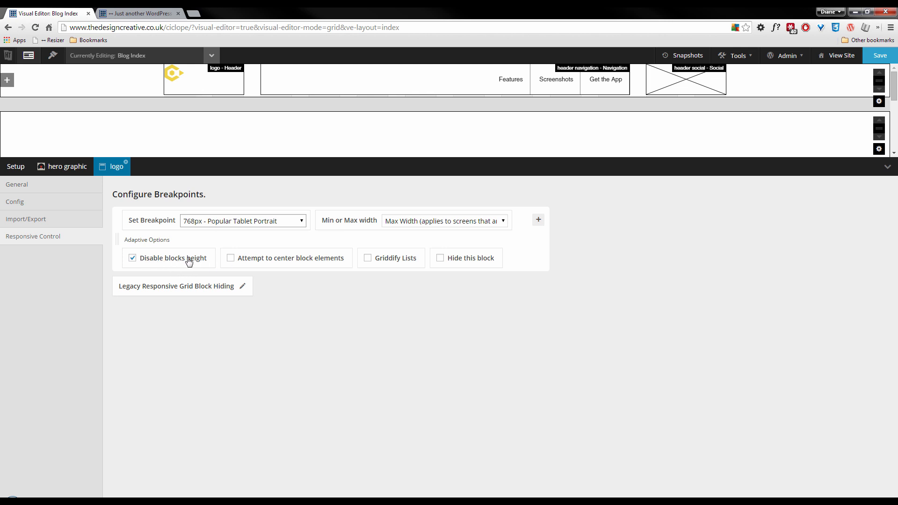
Step: Set the header navigation block's responsive breakpoint to 768px - Popular Tablet Portrait
right_click(405, 76)
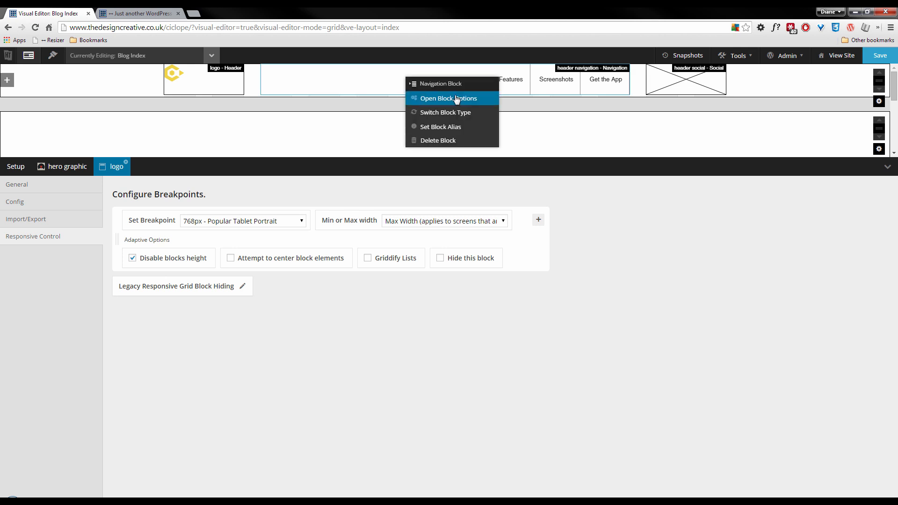
click(456, 97)
click(44, 322)
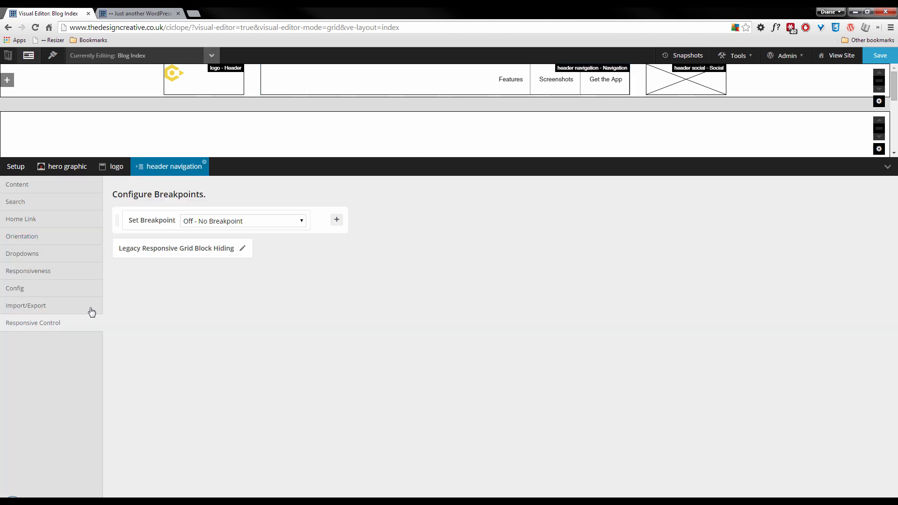
click(240, 224)
click(225, 277)
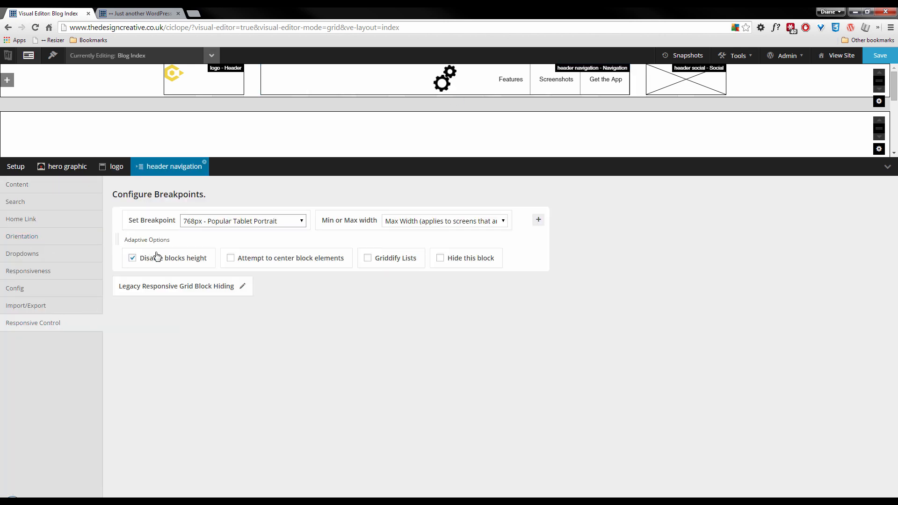
Step: Set the header social block's responsive breakpoint to 768px - Popular Tablet Portrait
right_click(665, 76)
click(726, 106)
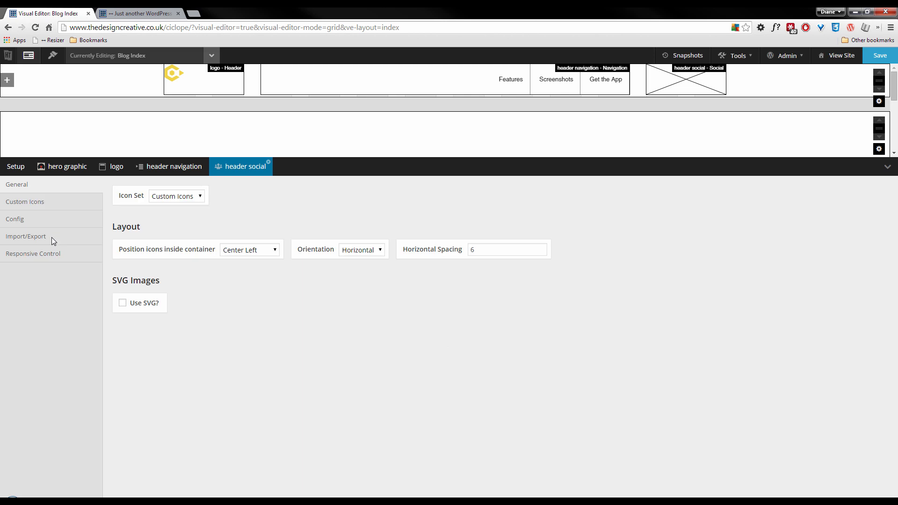
click(42, 254)
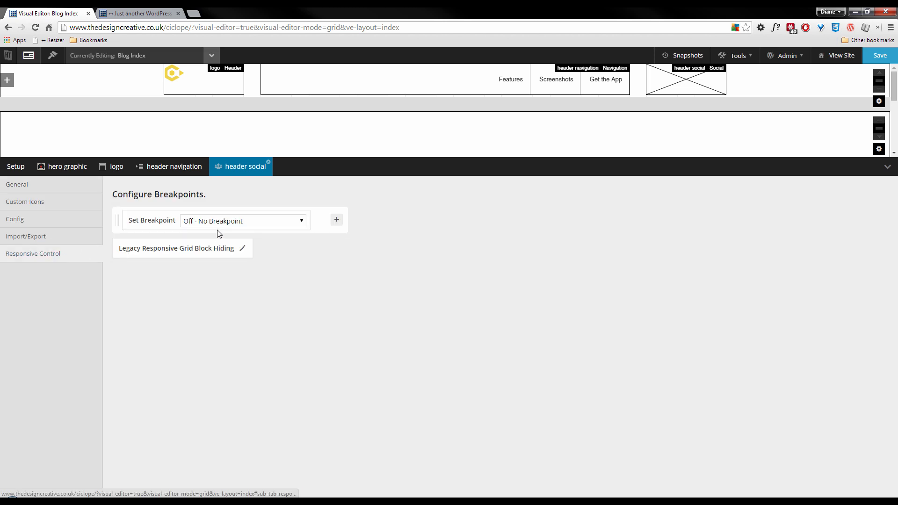
click(220, 222)
click(216, 277)
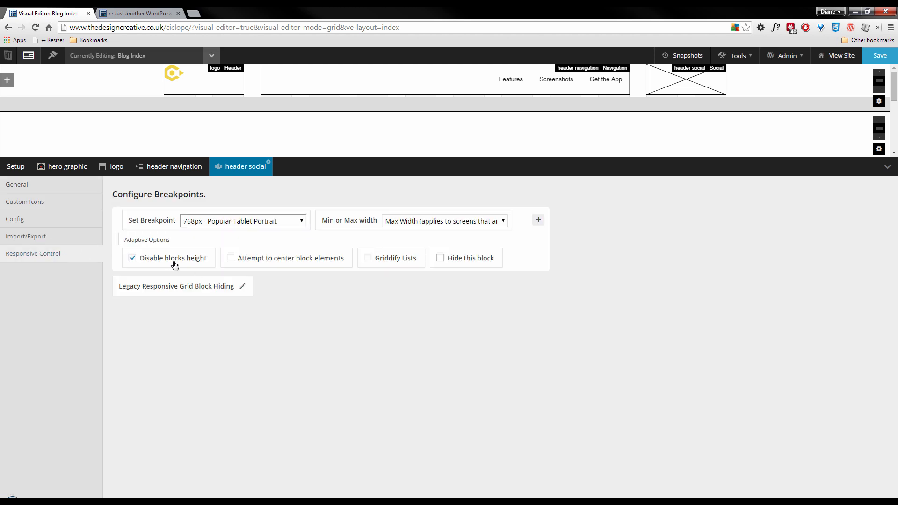
Step: Save the header block changes and reload the tablet preview of the site
click(879, 56)
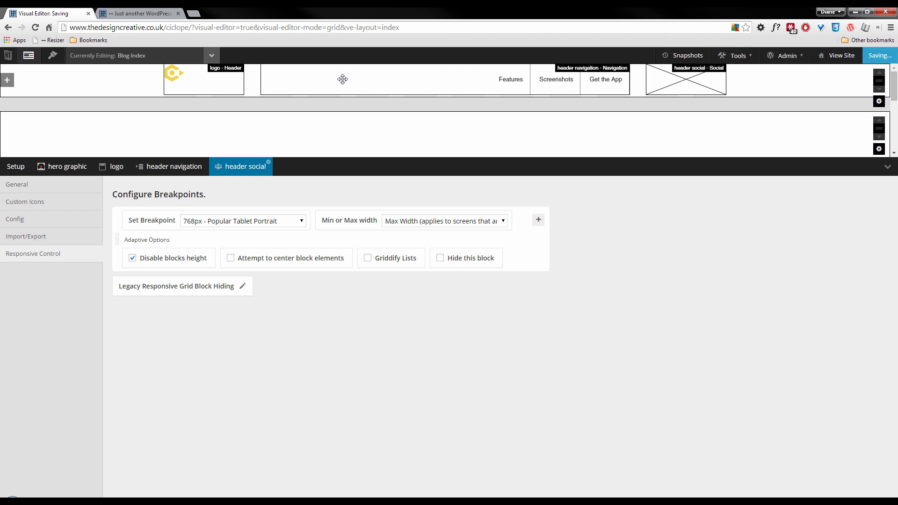
key(ctrl+Tab)
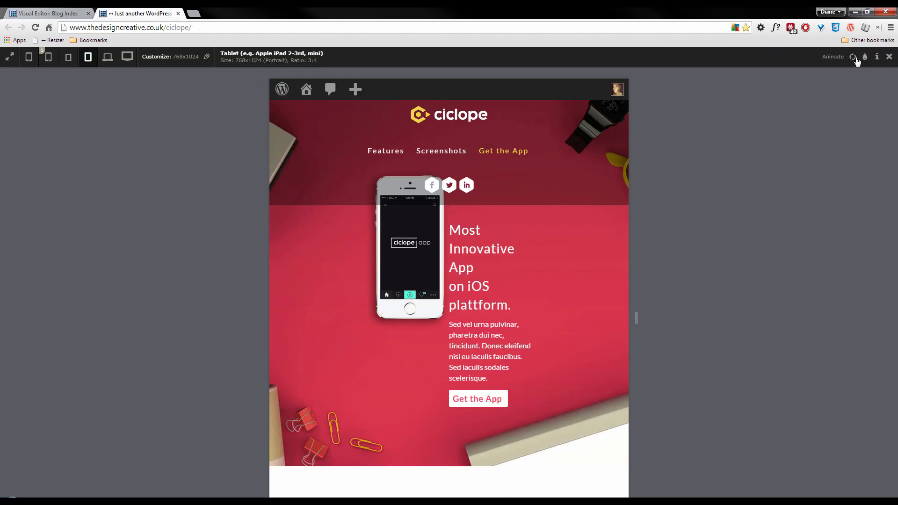
click(852, 56)
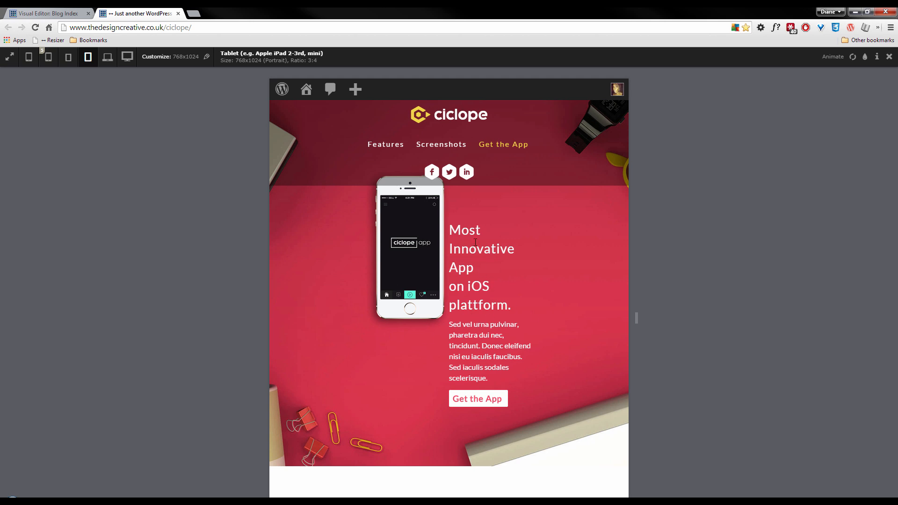
Step: Set the hero graphic block's SoulSections breakpoint to 768 px in the visual editor
click(57, 14)
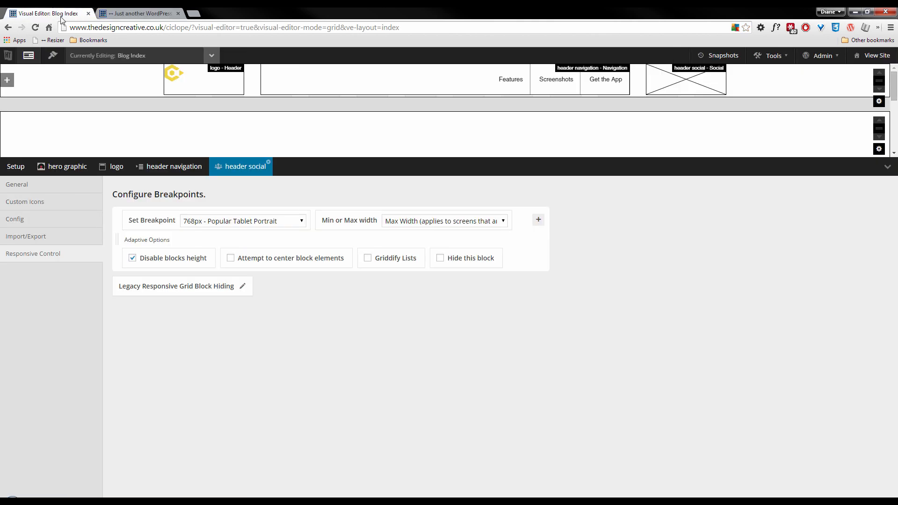
scroll(402, 137, down, 3)
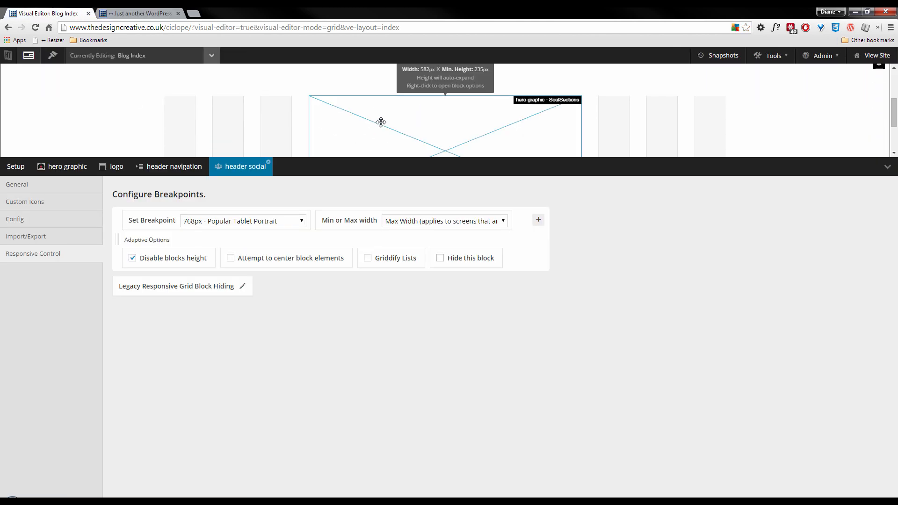
right_click(382, 125)
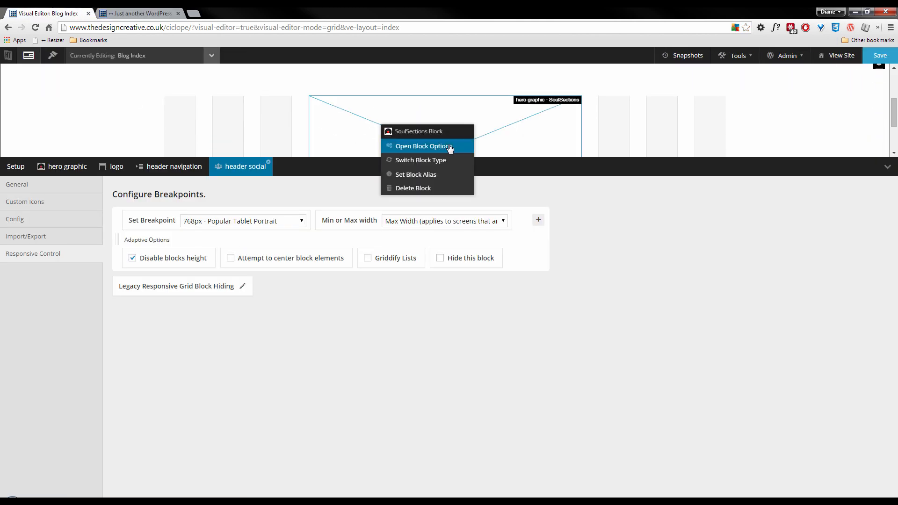
click(449, 147)
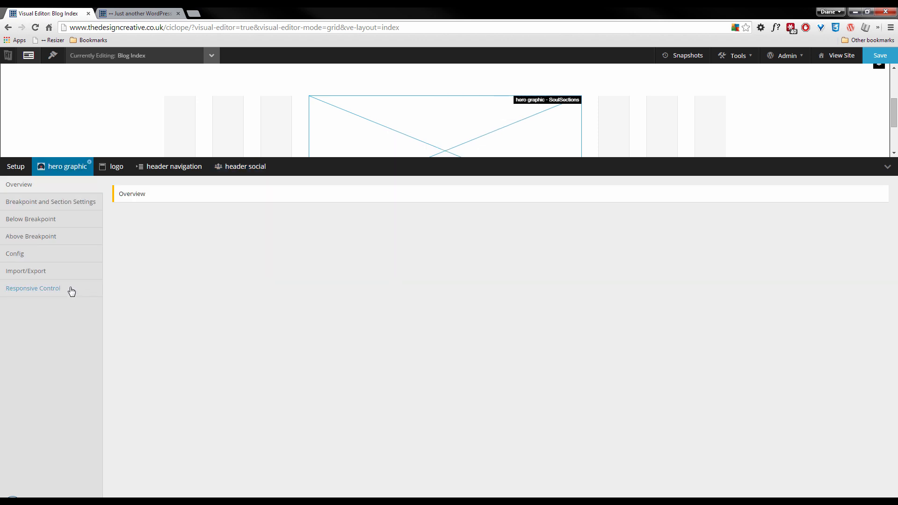
click(58, 204)
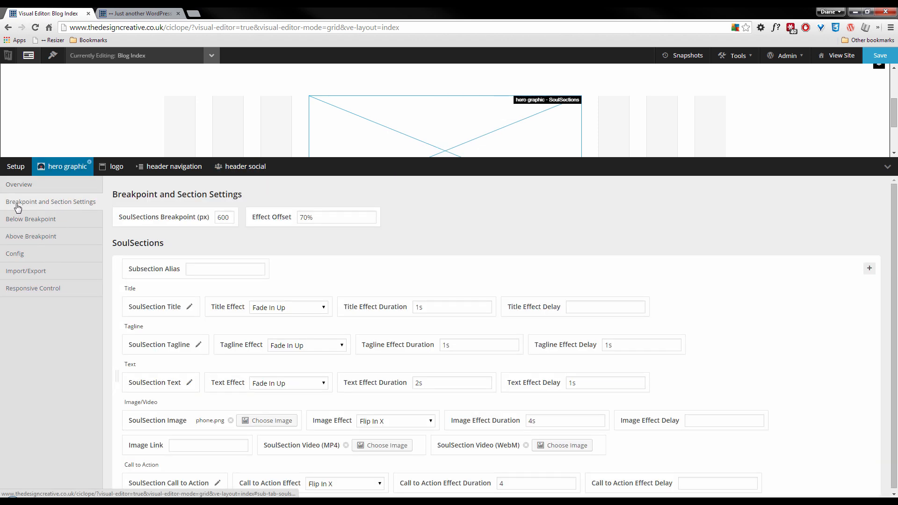
double_click(228, 218)
text(768)
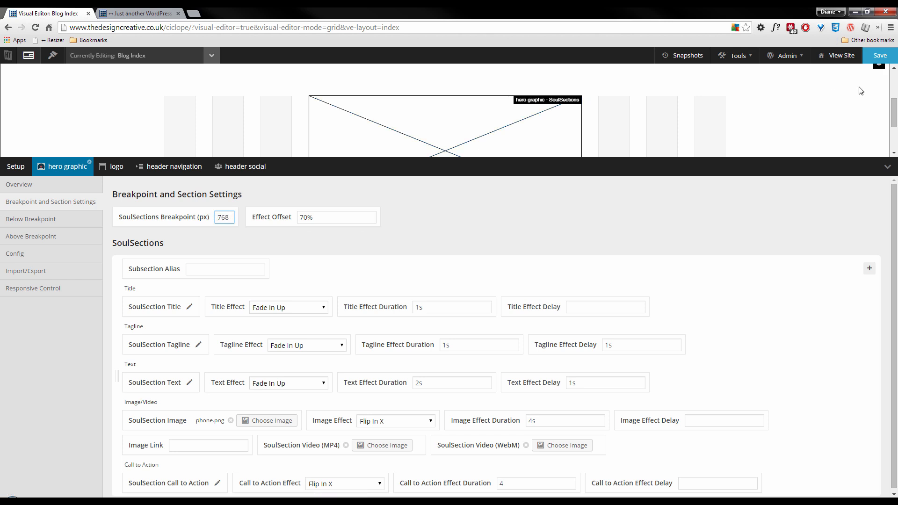
Step: Save the hero graphic's breakpoint setting and refresh the tablet preview to check the section
click(880, 56)
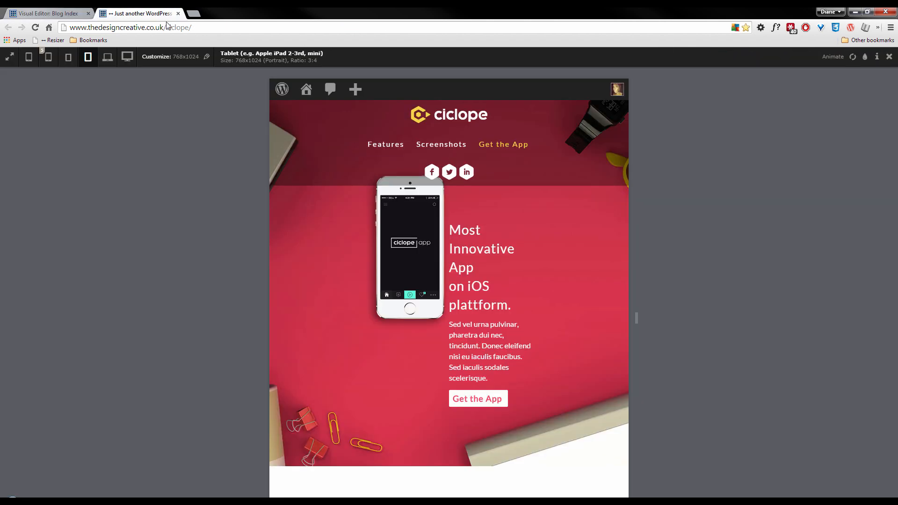
click(140, 13)
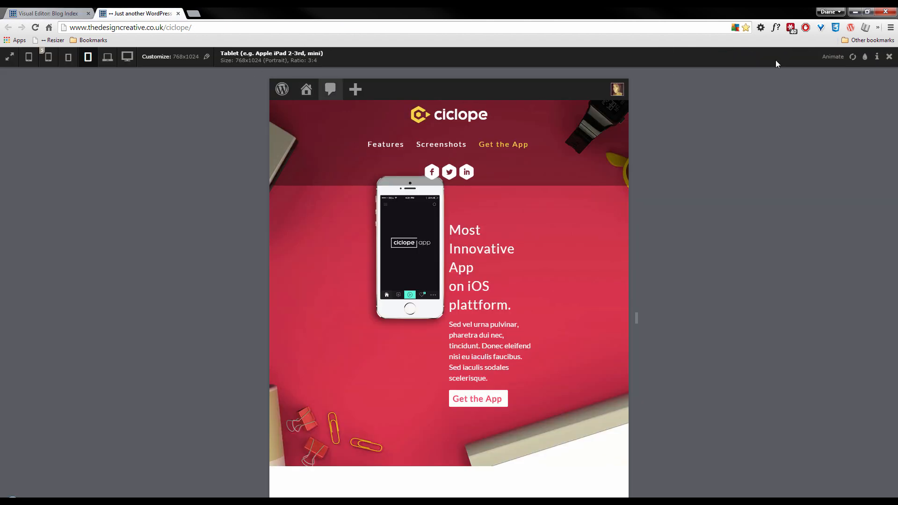
click(853, 57)
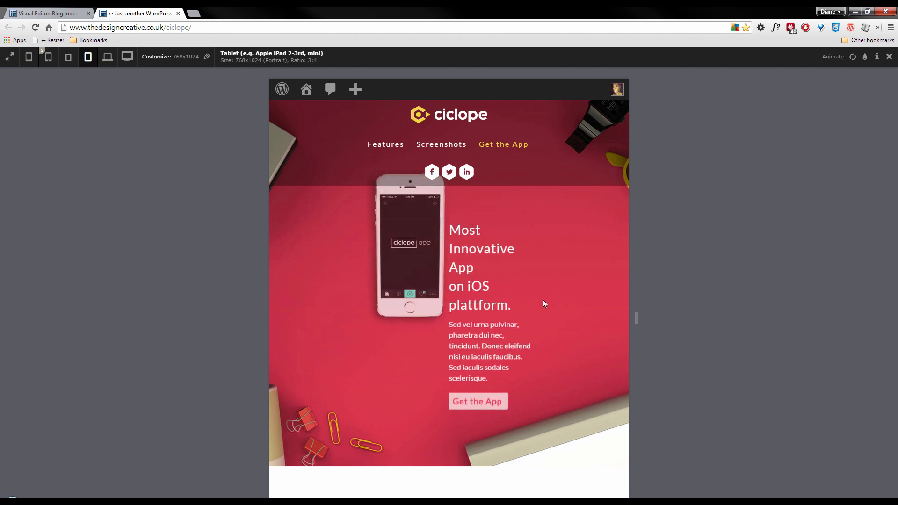
Step: Review the hero graphic's below-breakpoint settings and change its SoulSections breakpoint to 770 px
click(63, 11)
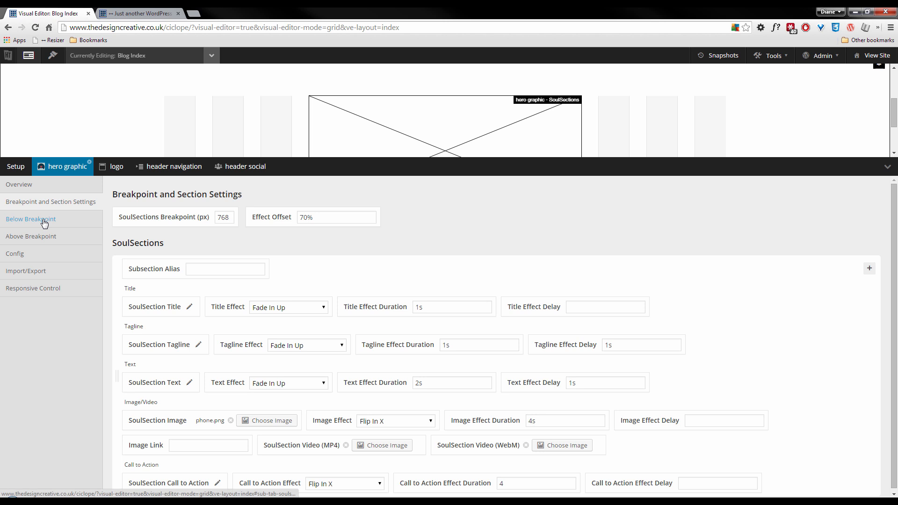
click(65, 220)
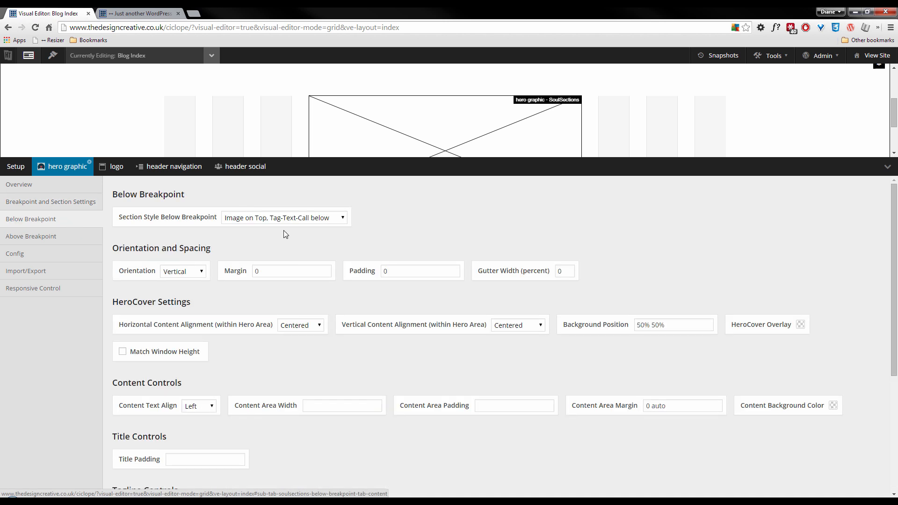
click(42, 204)
drag(232, 218, 212, 216)
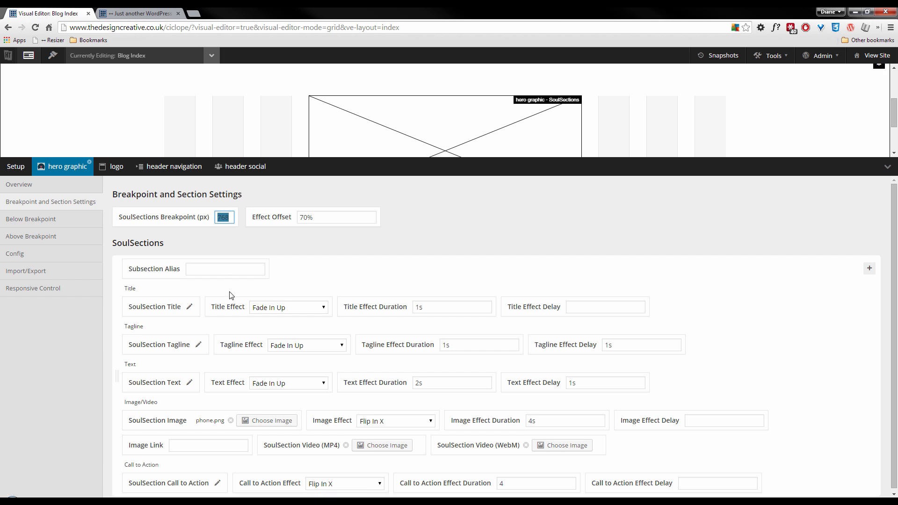
text(770)
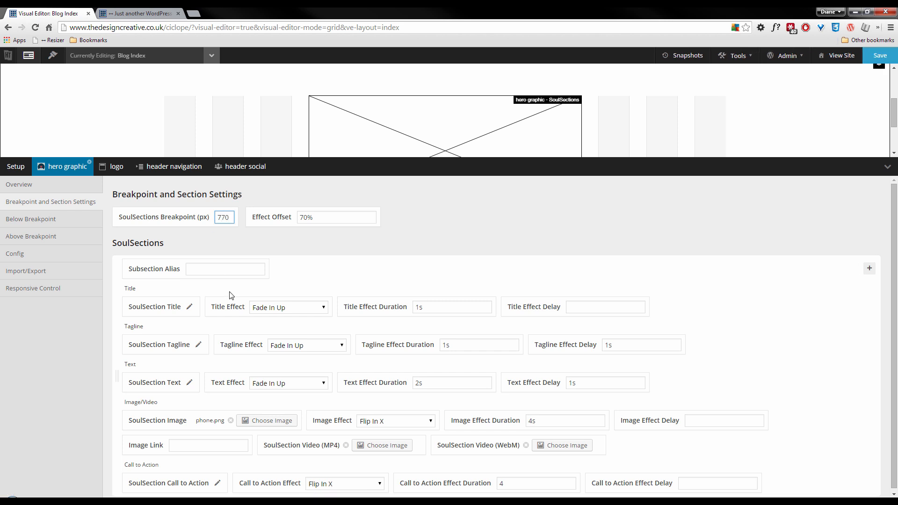
Step: Save the hero graphic's new breakpoint and reload the tablet preview to check the whole hero section down to its call-to-action button
click(880, 55)
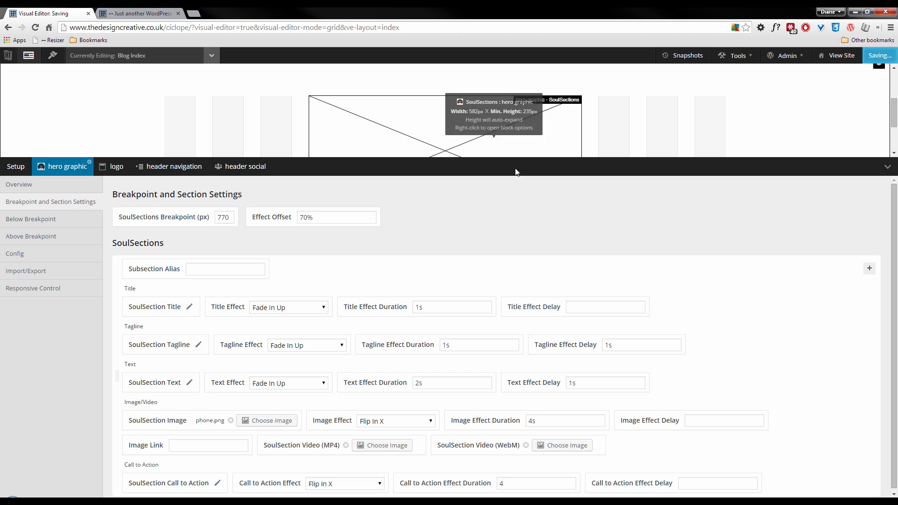
click(124, 12)
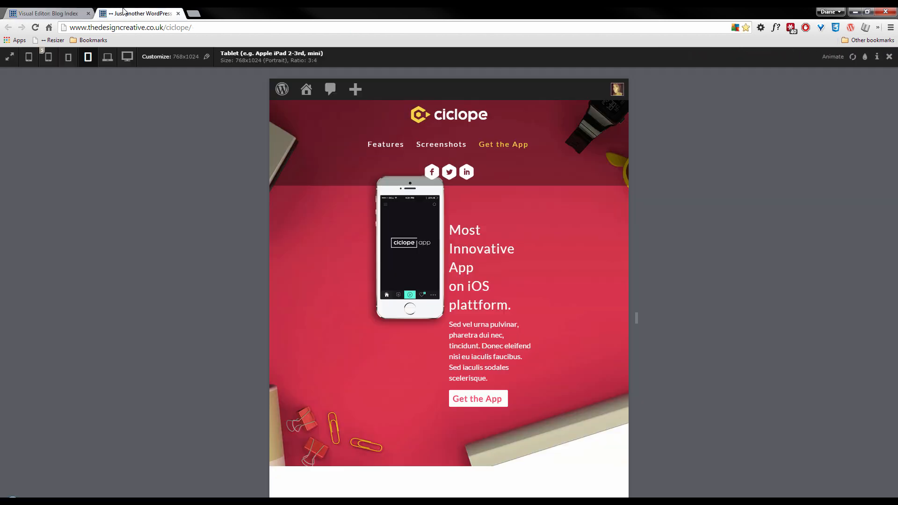
click(853, 57)
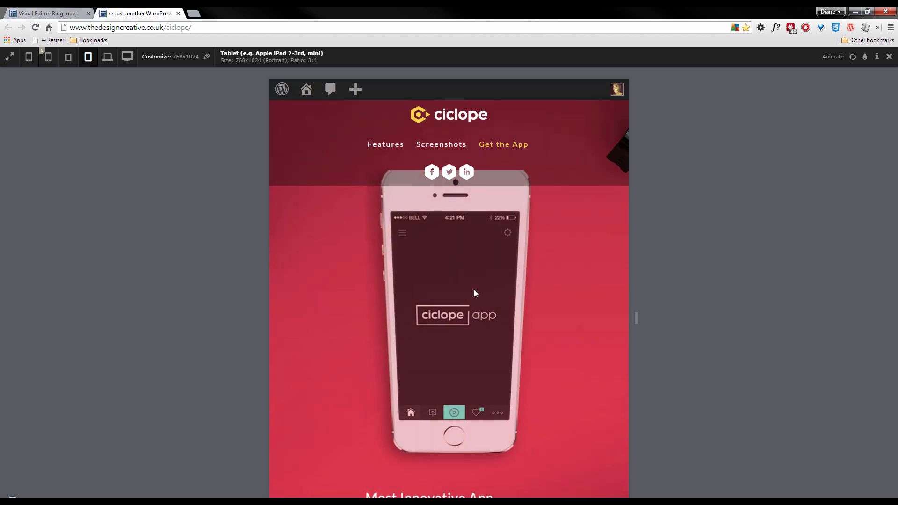
scroll(526, 314, down, 2)
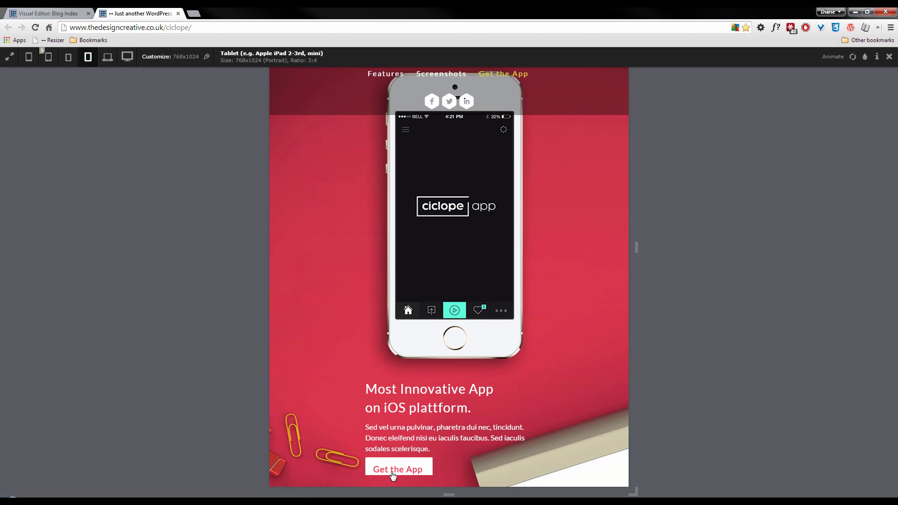
Step: Set the hero graphic's content area margin below the breakpoint to 30% auto in the visual editor and save
click(66, 10)
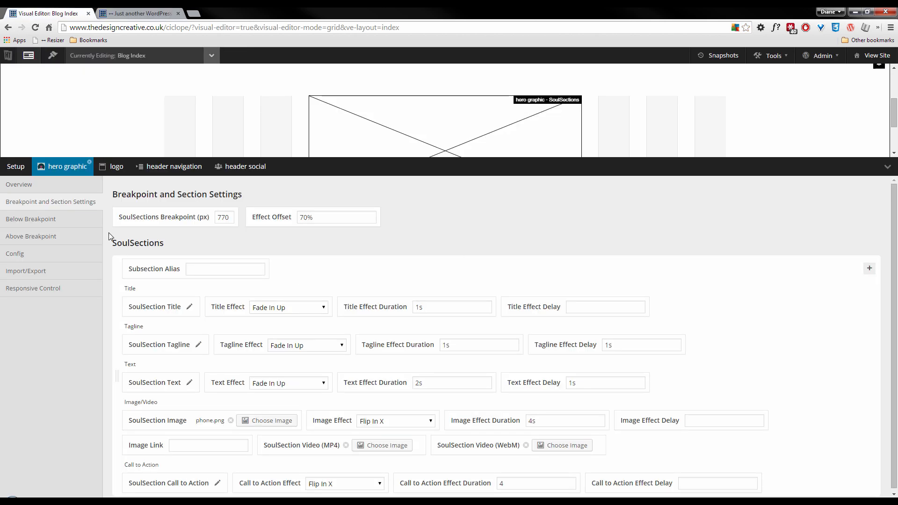
click(51, 220)
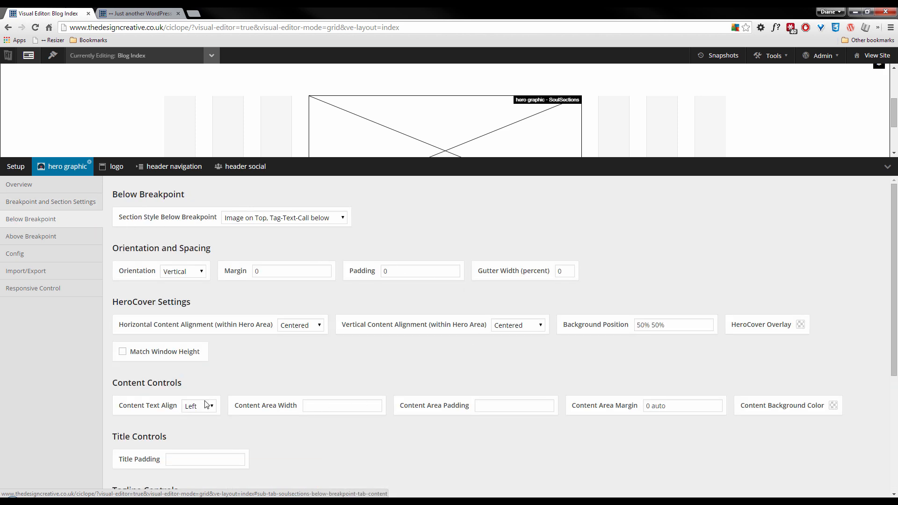
drag(653, 407, 638, 406)
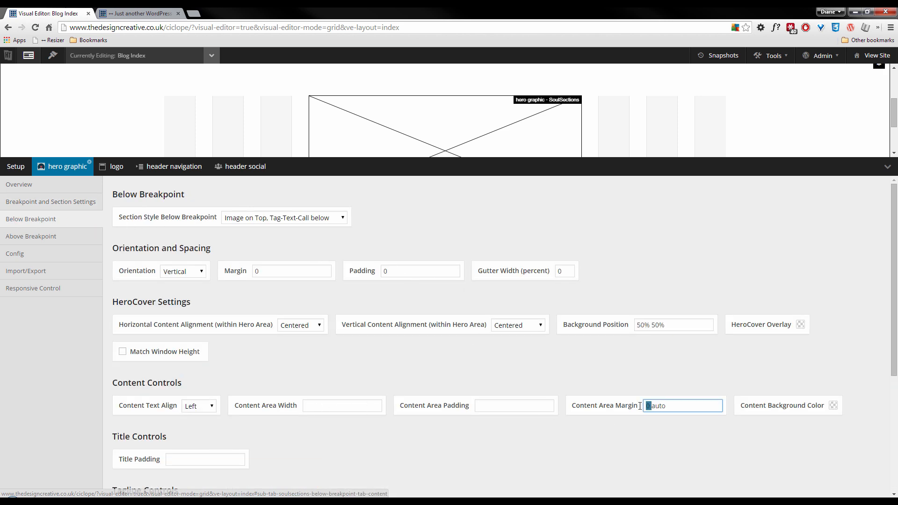
text(30)
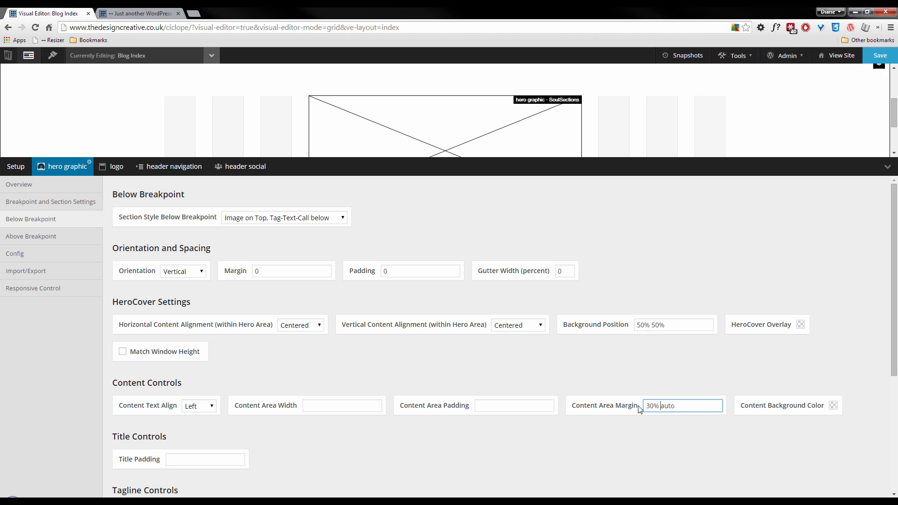
click(880, 55)
scroll(468, 342, down, 4)
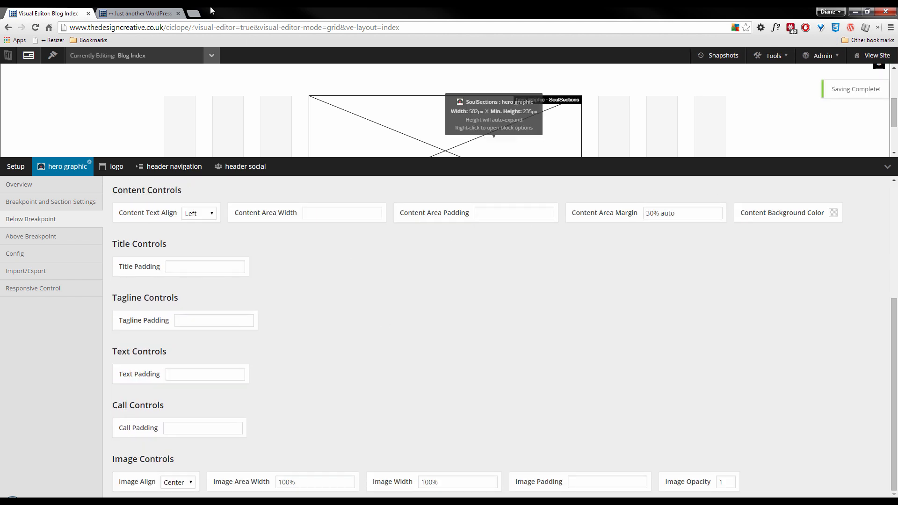
Step: Reload the tablet preview and check the spacing around the hero text
click(145, 13)
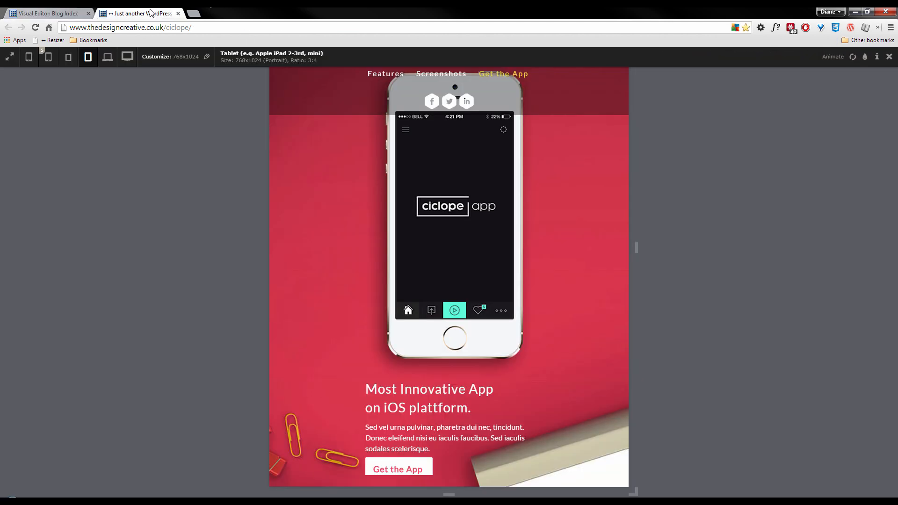
click(853, 56)
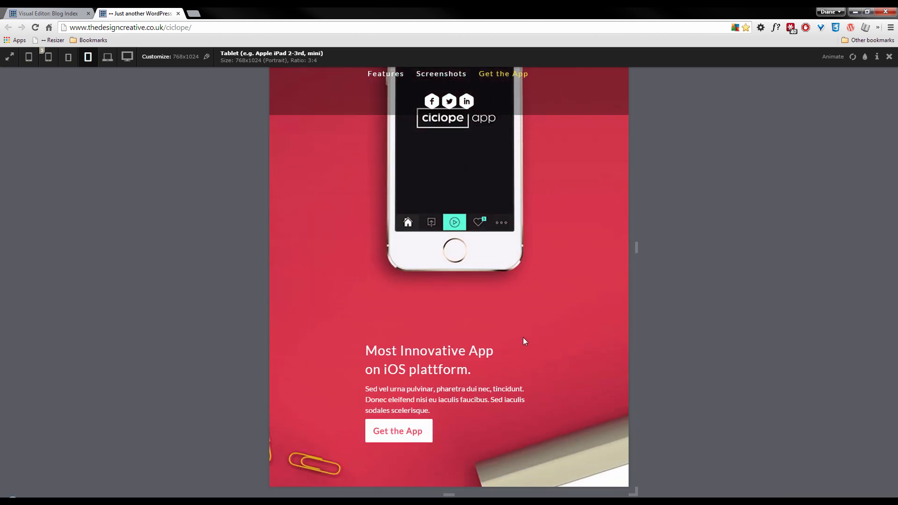
scroll(520, 331, up, 3)
scroll(520, 332, down, 5)
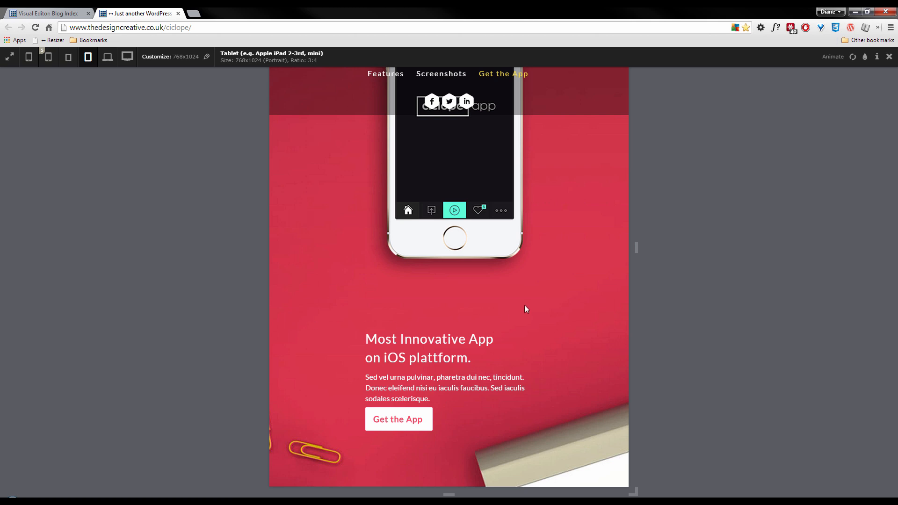
Step: Set the hero graphic's content area margin below the breakpoint to 0 0 20% 0 in the visual editor and save
click(47, 14)
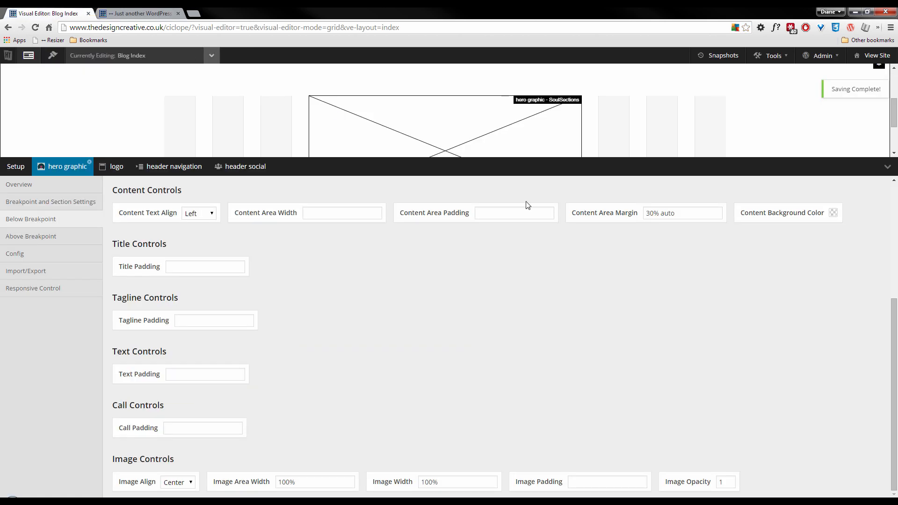
click(646, 213)
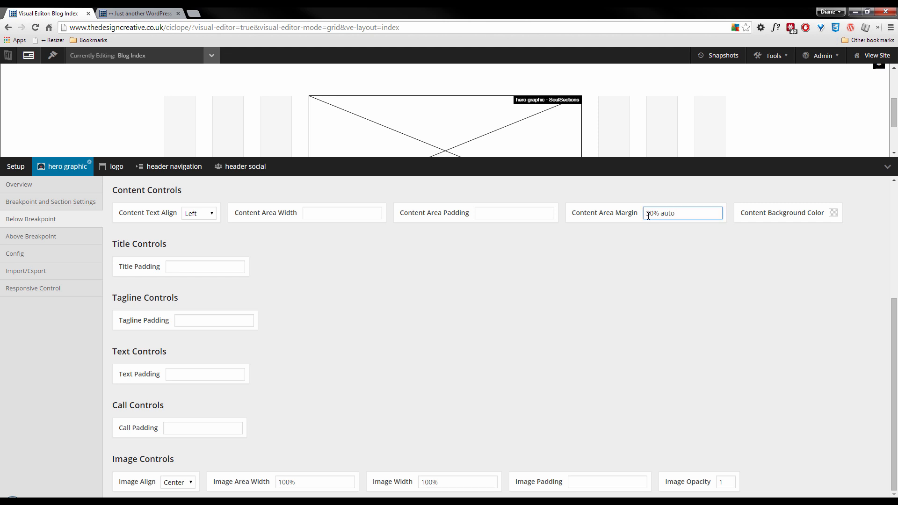
text(0 )
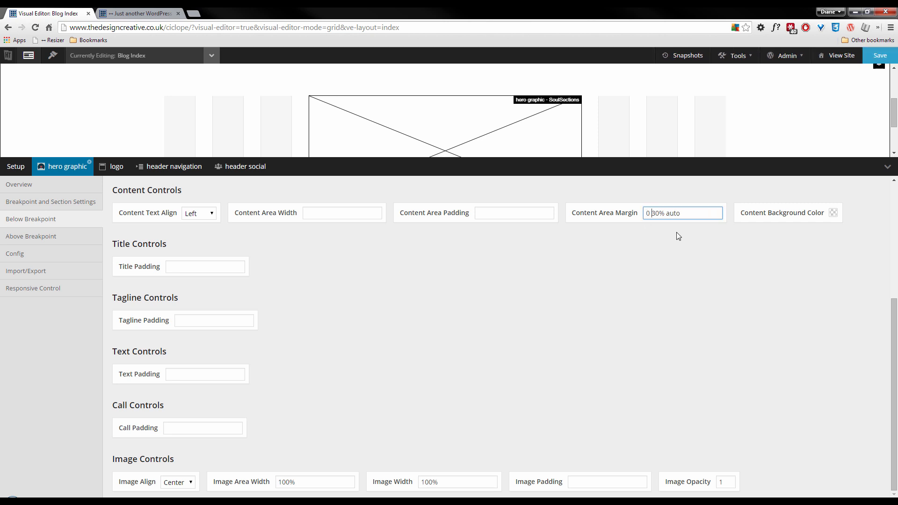
text(0)
click(661, 213)
key(BackSpace)
text(2)
double_click(682, 213)
key(BackSpace)
click(878, 57)
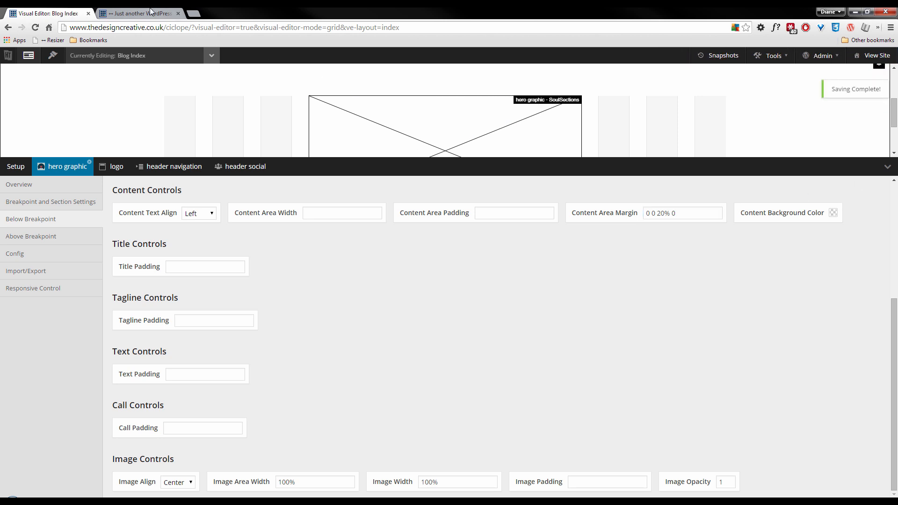
Step: Reload the tablet preview and review the hero section from the header down to the call-to-action button
key(ctrl+Tab)
click(853, 60)
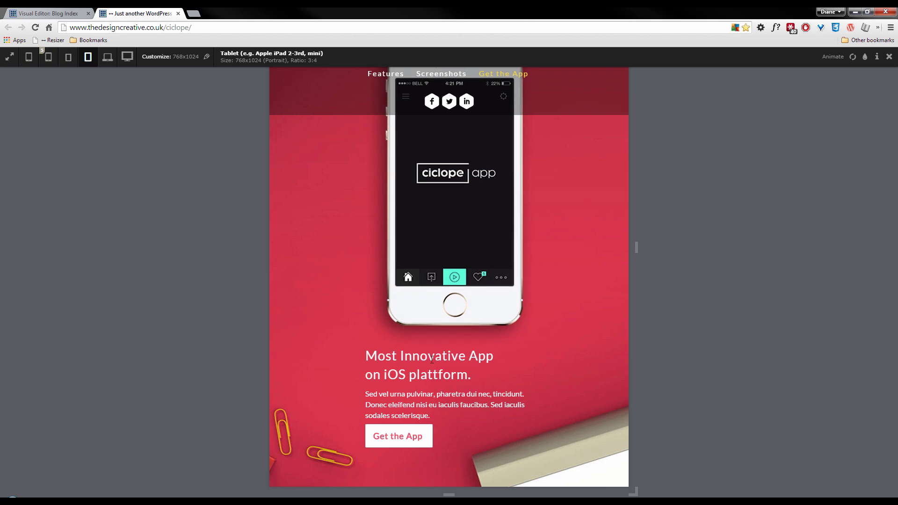
scroll(524, 341, up, 3)
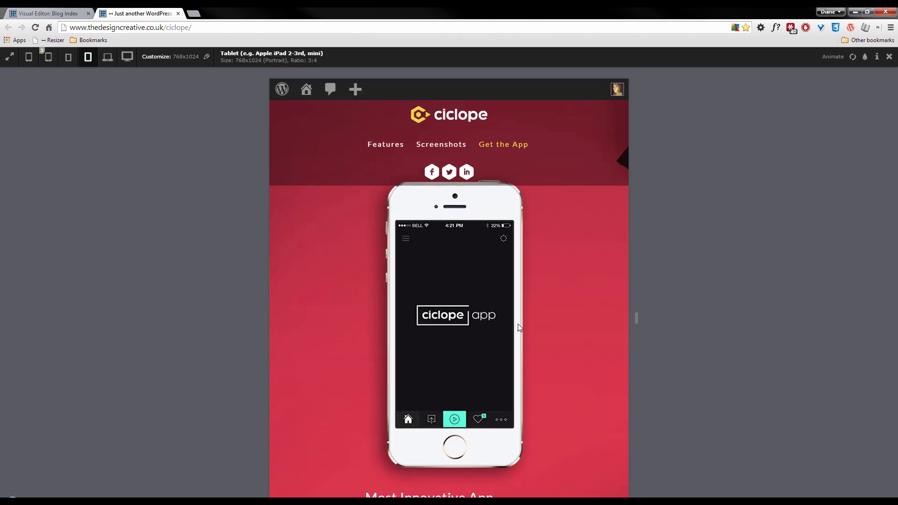
scroll(548, 226, down, 3)
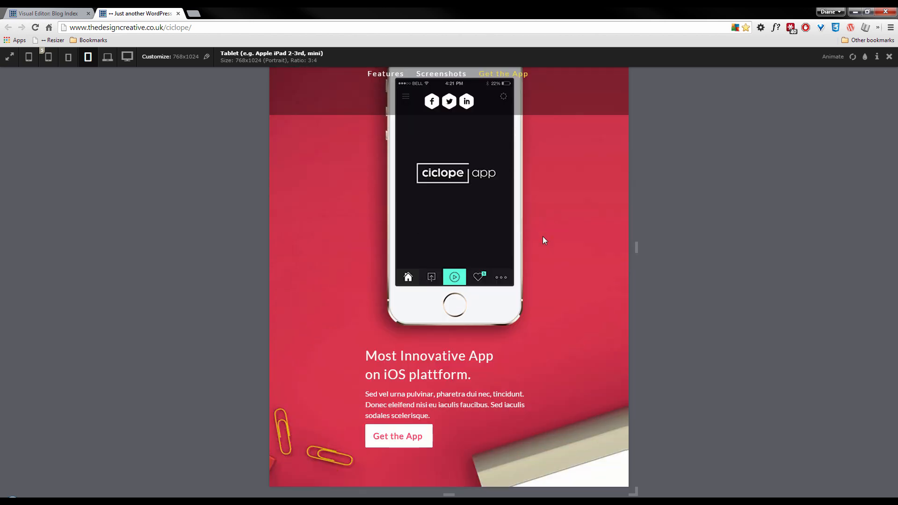
scroll(543, 236, up, 3)
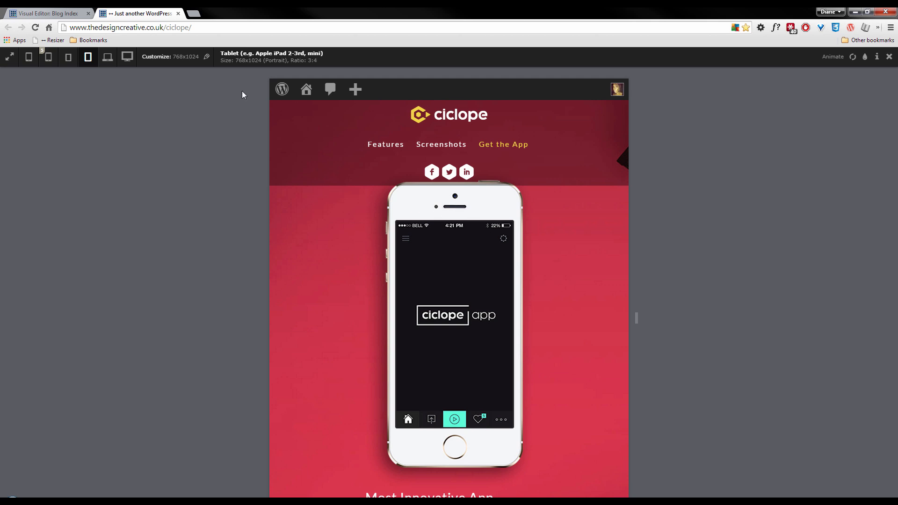
Step: Check the hero section at the Small Tablet, Apple iPhone 5 and Tablet preview sizes, and return to the visual editor
click(68, 58)
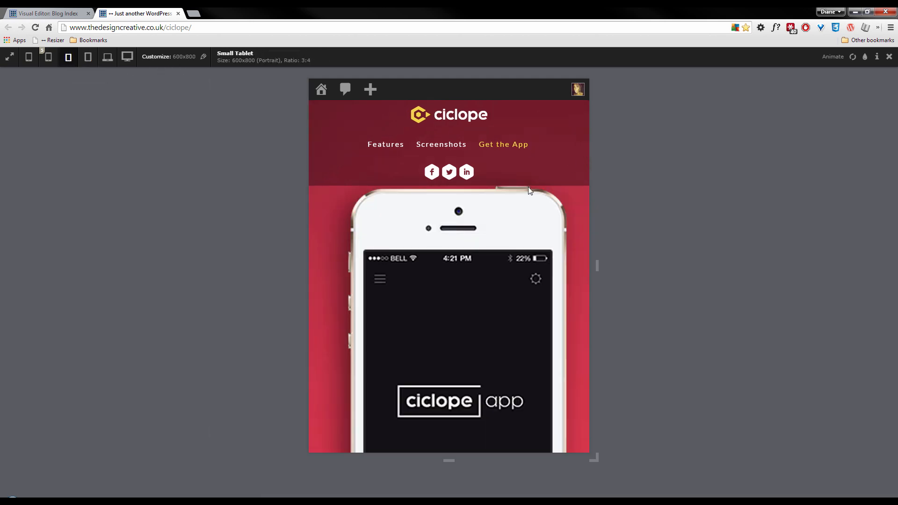
scroll(517, 211, down, 8)
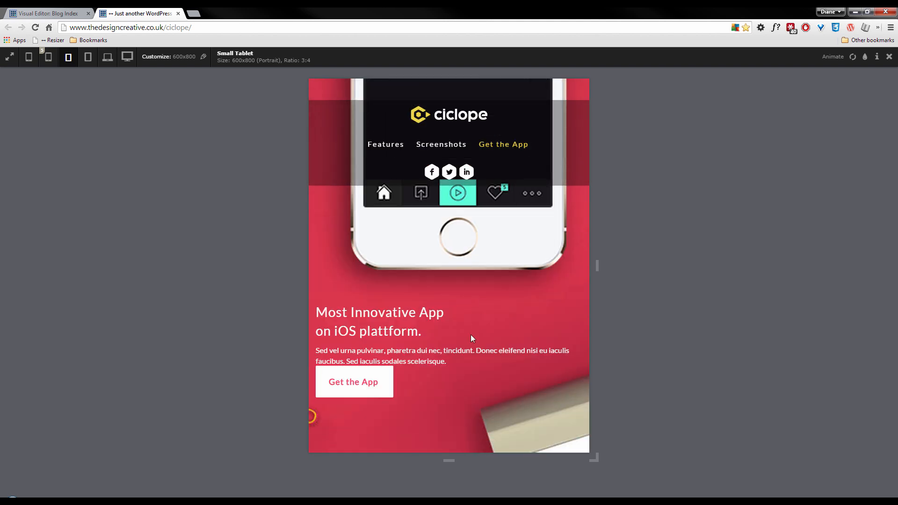
click(49, 57)
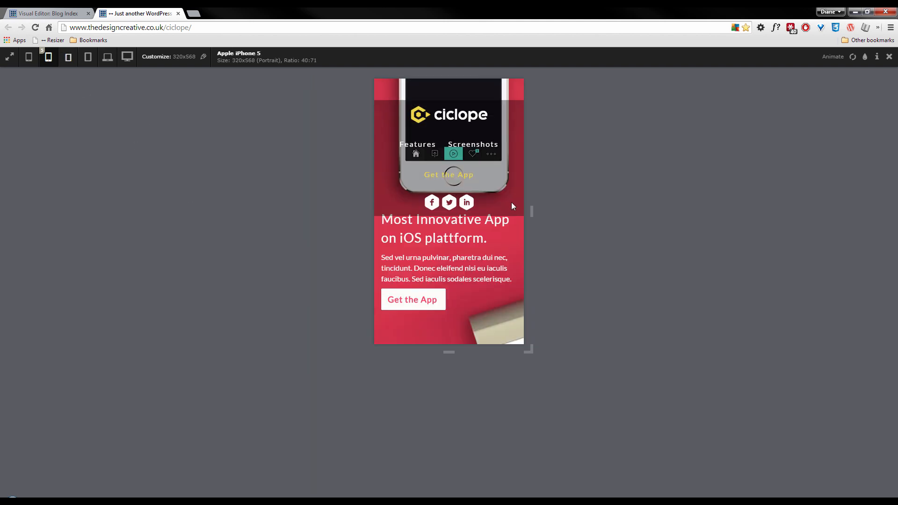
scroll(487, 257, up, 5)
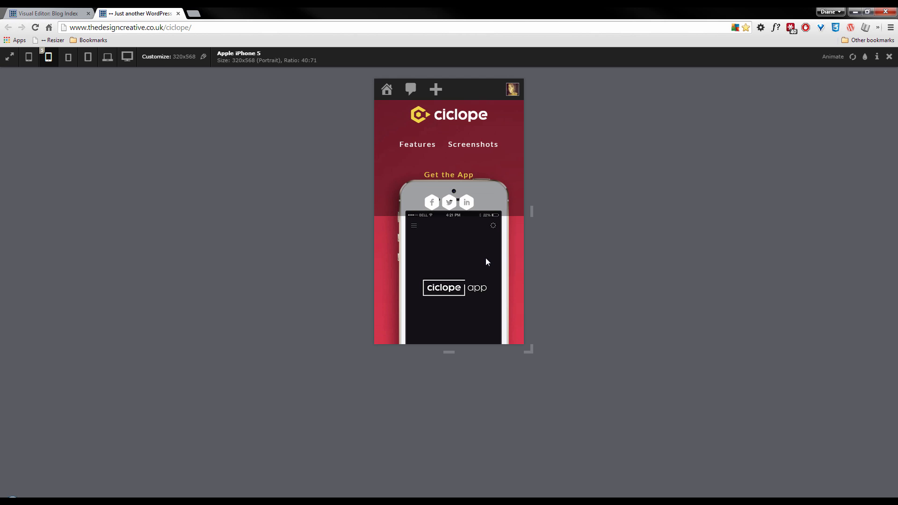
click(88, 57)
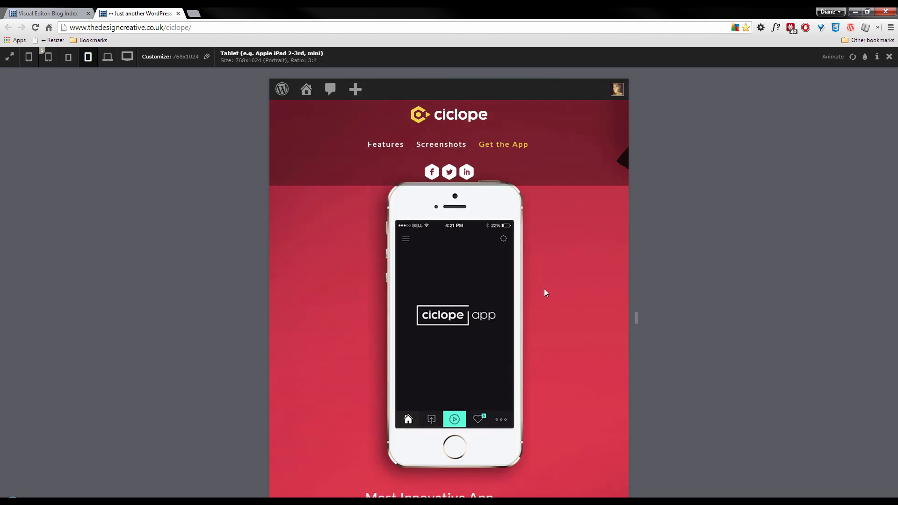
scroll(532, 278, down, 3)
scroll(213, 131, up, 1)
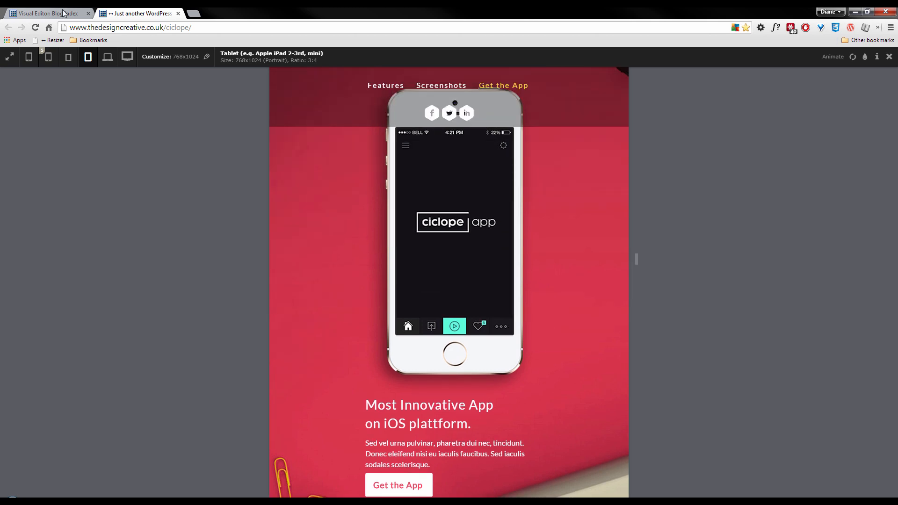
click(59, 13)
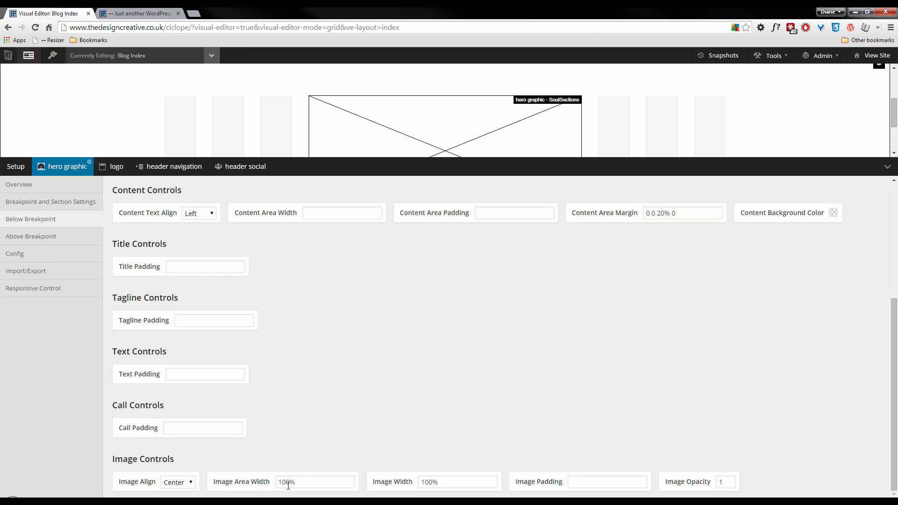
drag(290, 481, 274, 480)
text(80)
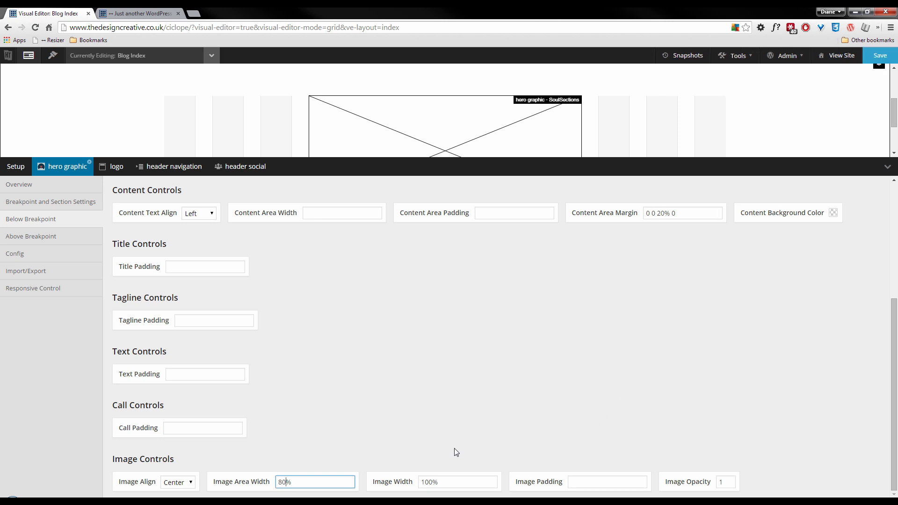
key(ctrl+z)
Step: Set the hero graphic's image width below the breakpoint to 80% and save the change
drag(434, 482, 416, 482)
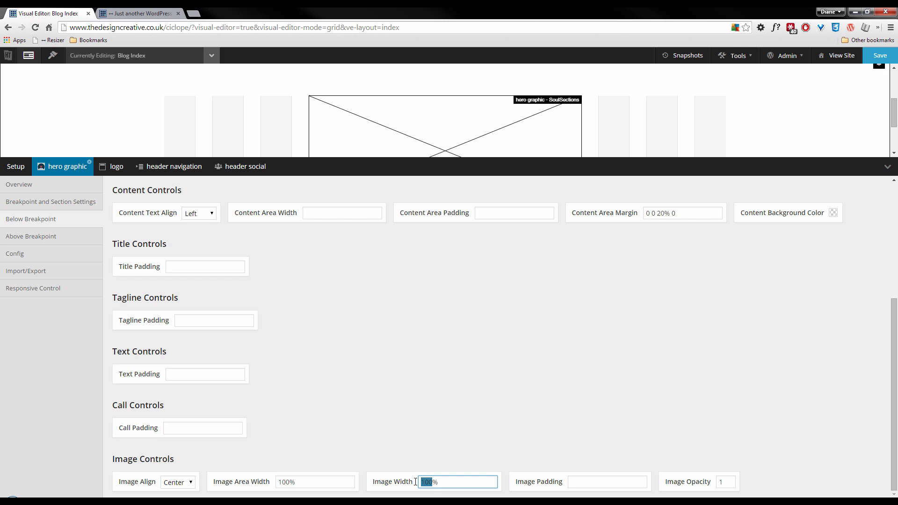
text(80)
click(879, 56)
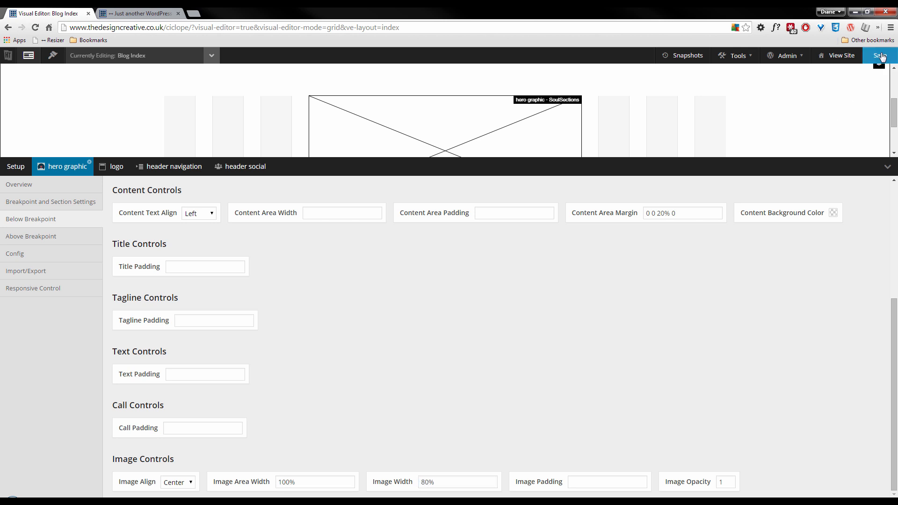
Step: Reload the tablet preview and check the resized phone image at the Tablet, Small Tablet and Apple iPhone 5 sizes
click(145, 12)
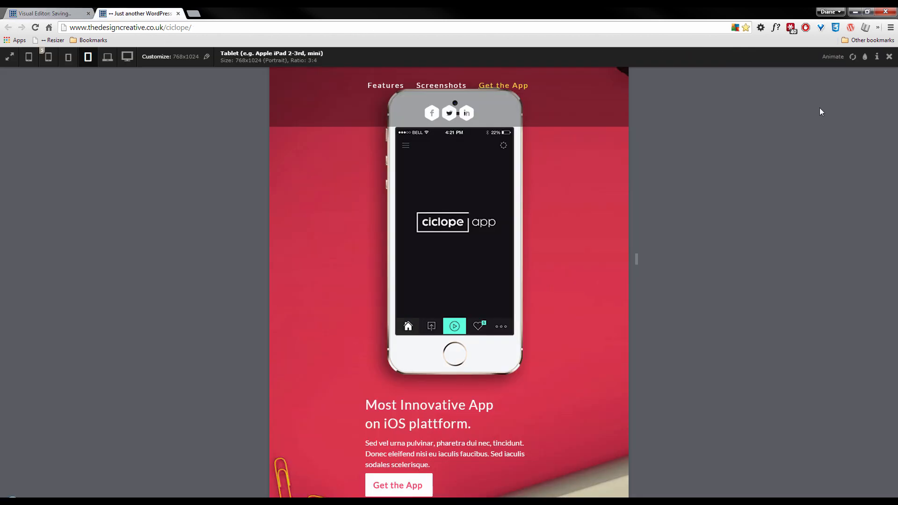
click(853, 57)
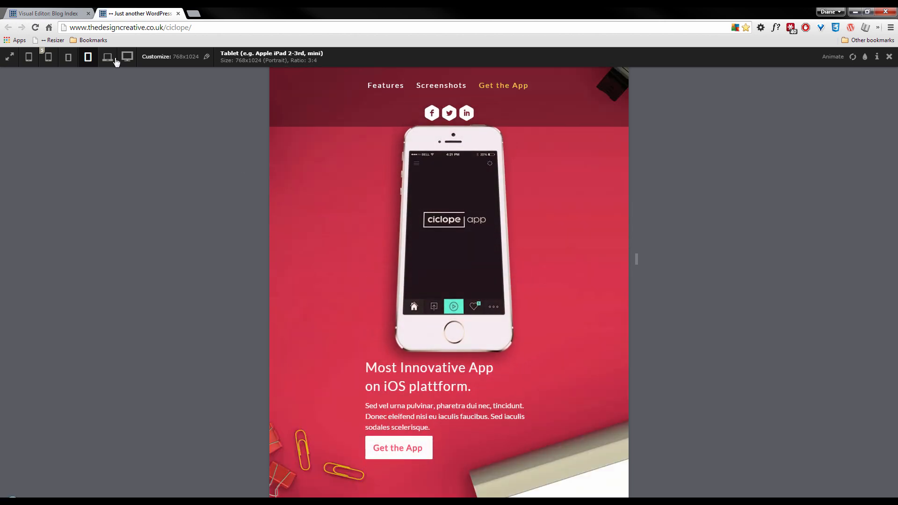
click(69, 58)
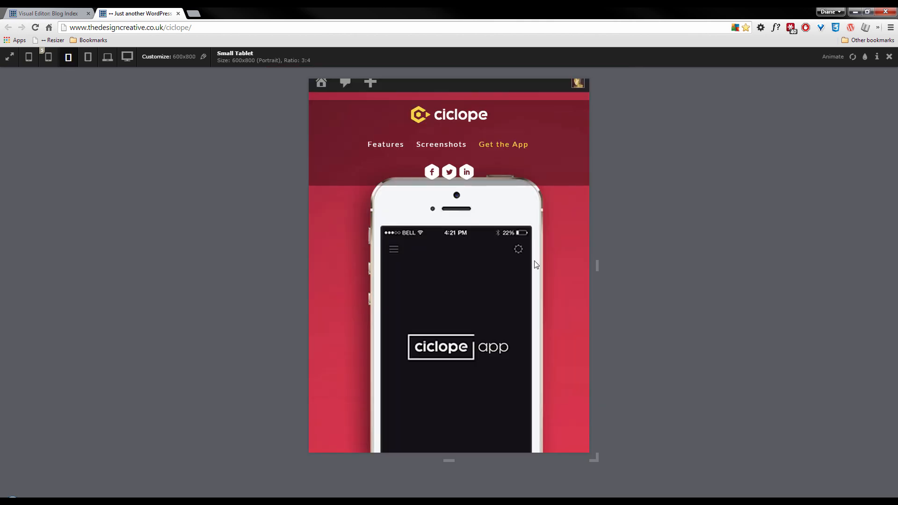
scroll(536, 265, down, 5)
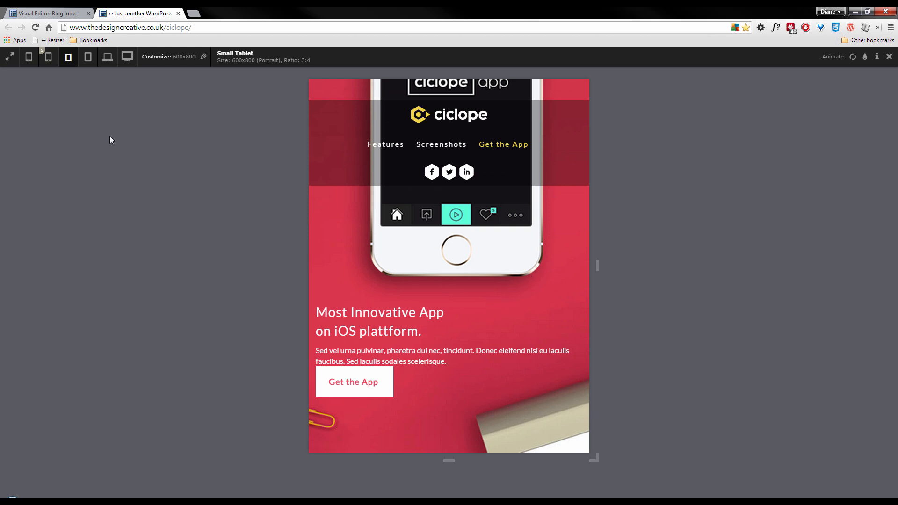
click(48, 56)
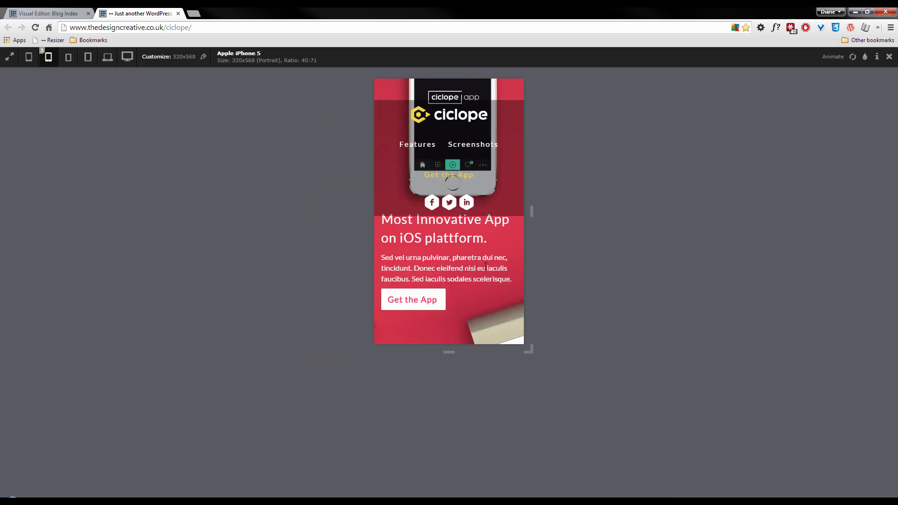
Step: Check the header and hero section at the Small Tablet, Apple iPhone 5 and Mobile preview sizes
click(68, 57)
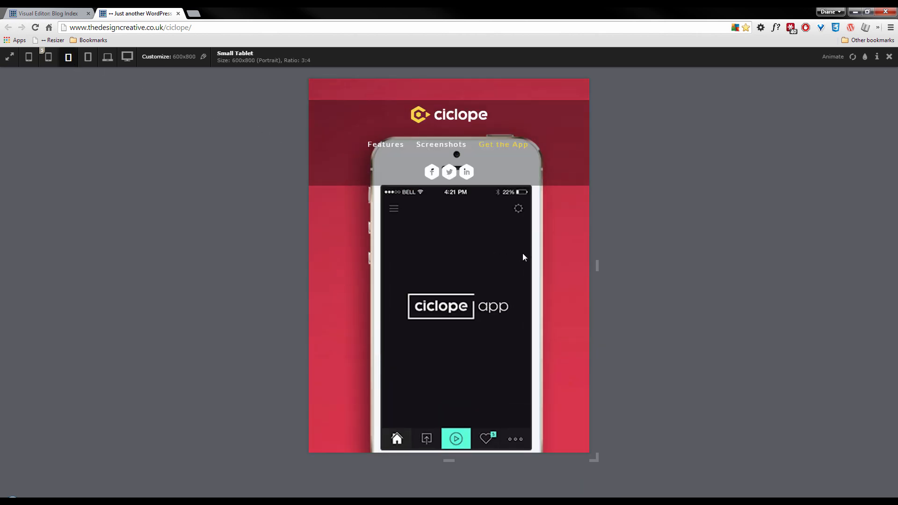
scroll(523, 254, down, 5)
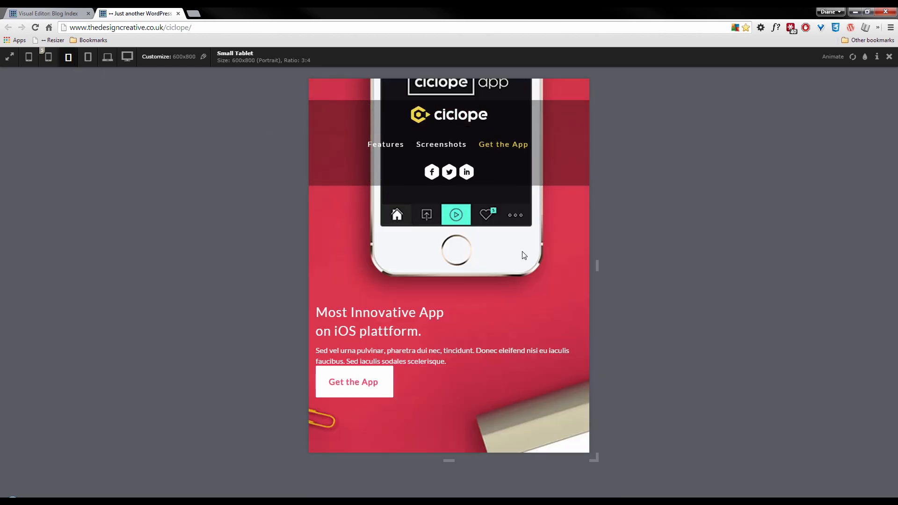
scroll(522, 253, up, 5)
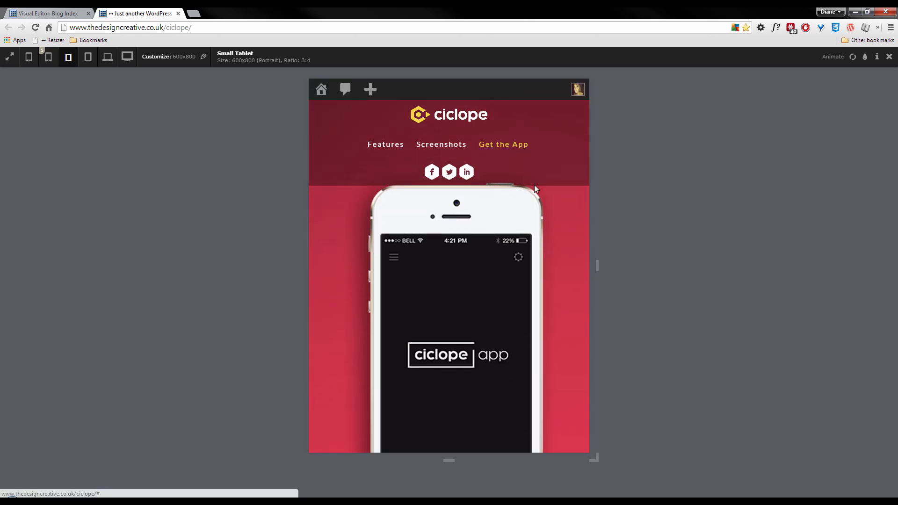
click(49, 57)
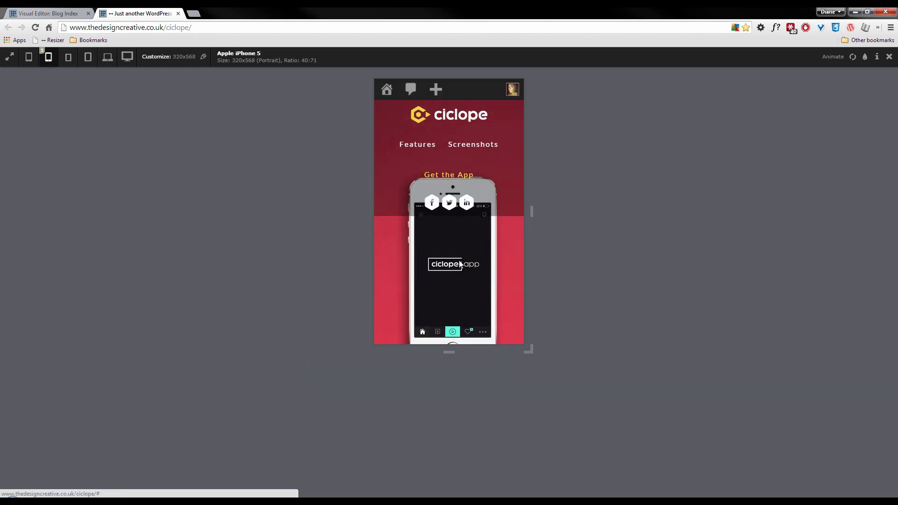
click(28, 57)
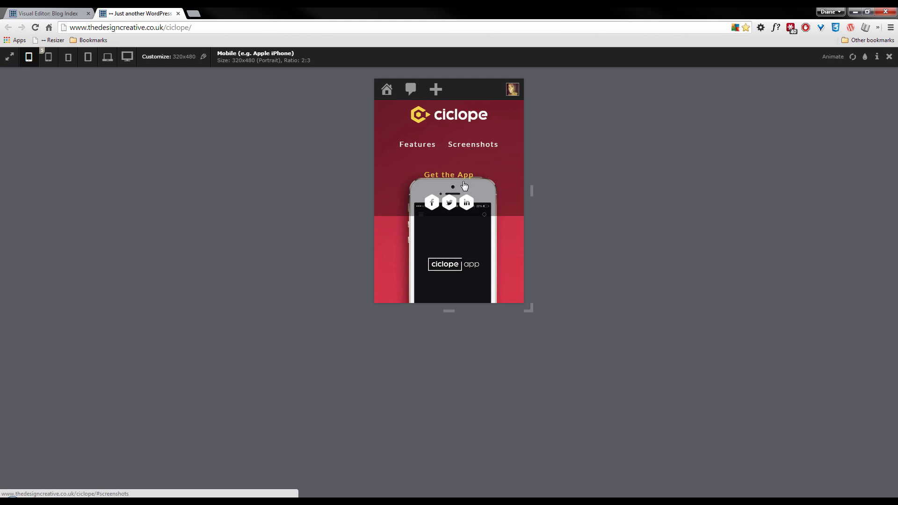
Step: In the visual editor, enable Responsive Select for the header navigation block, save, and switch to the page preview
click(25, 11)
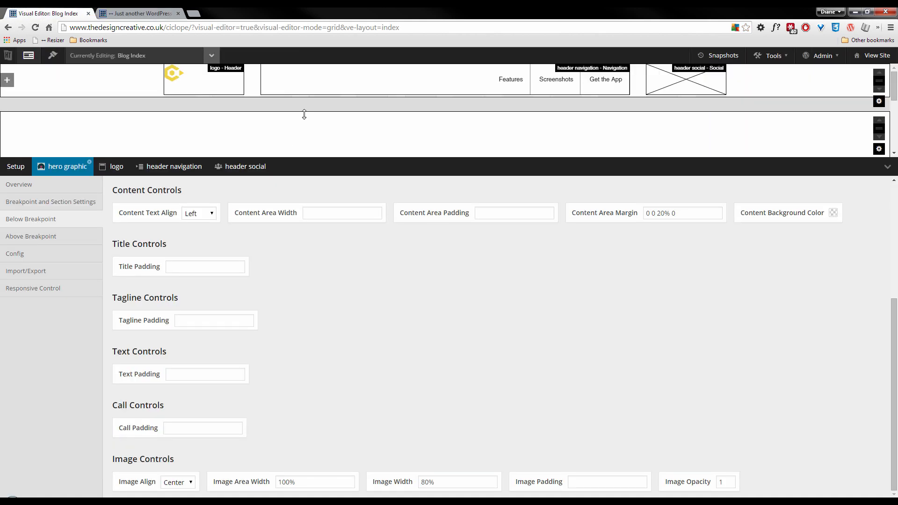
right_click(330, 80)
click(375, 101)
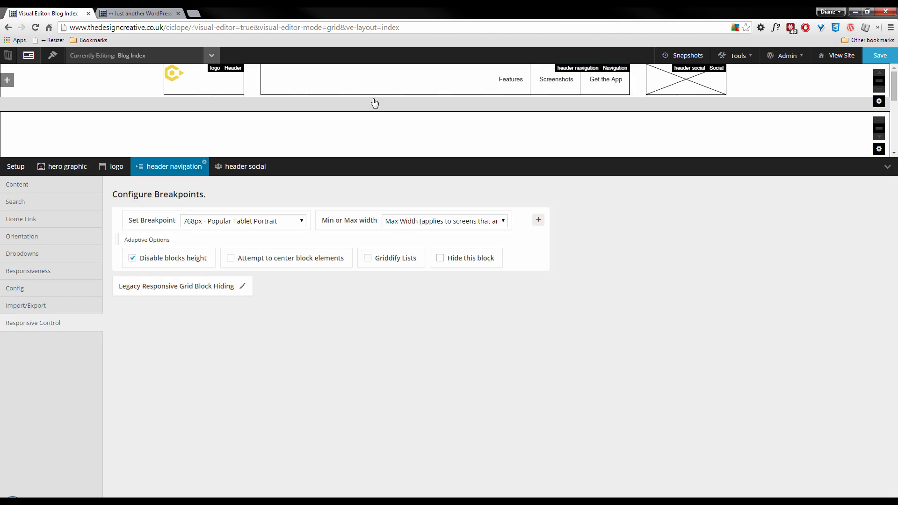
click(57, 273)
click(133, 237)
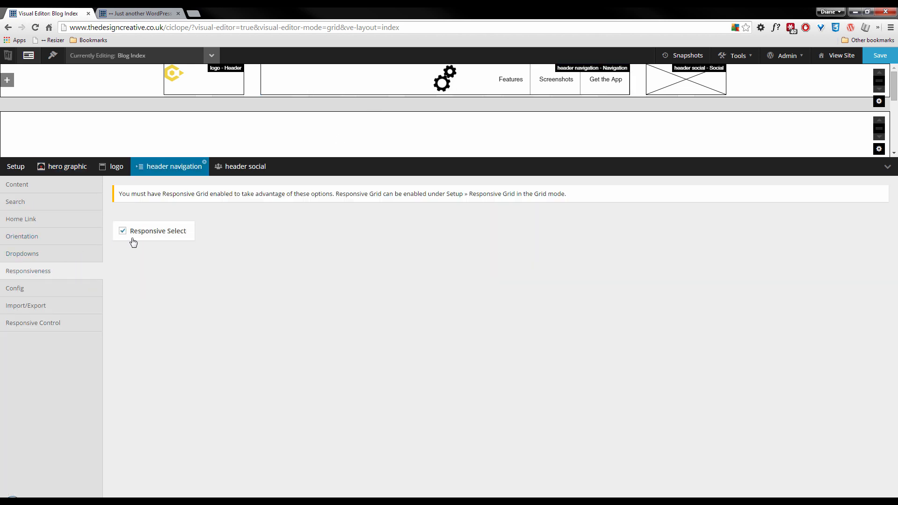
click(879, 56)
click(140, 13)
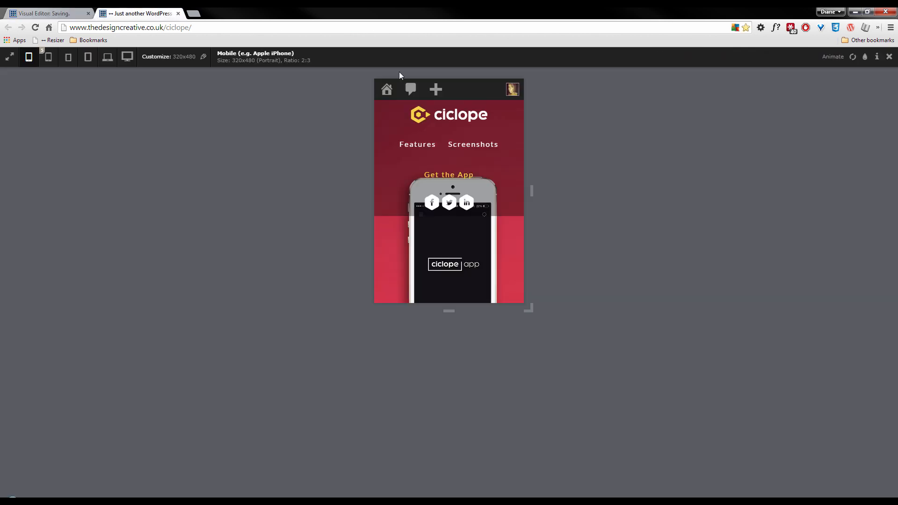
Step: Back in the visual editor, add a 480px - iPhone 3 & 4 Landscape breakpoint that hides the header social block, and save
click(45, 14)
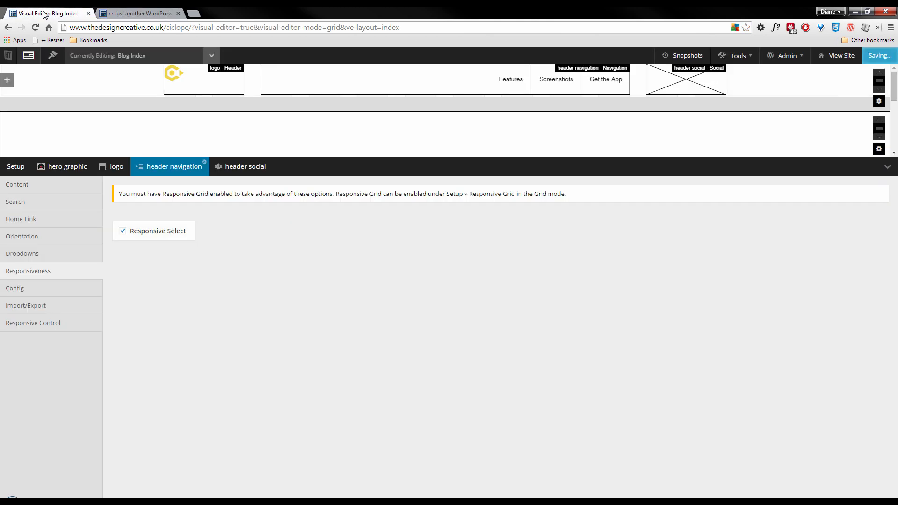
right_click(656, 84)
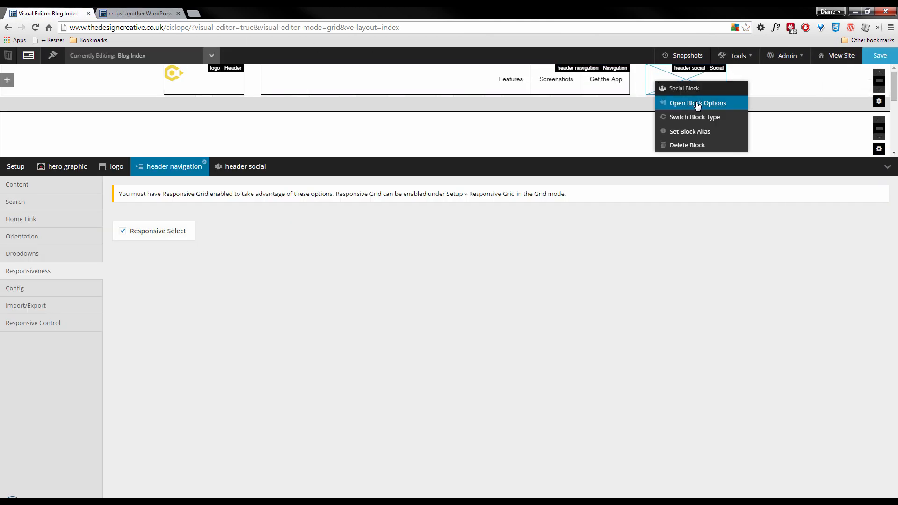
click(698, 104)
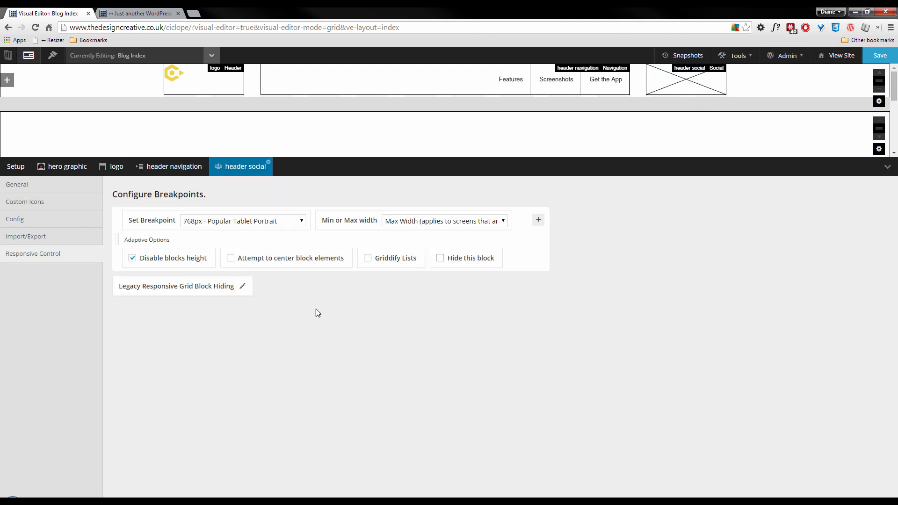
click(274, 230)
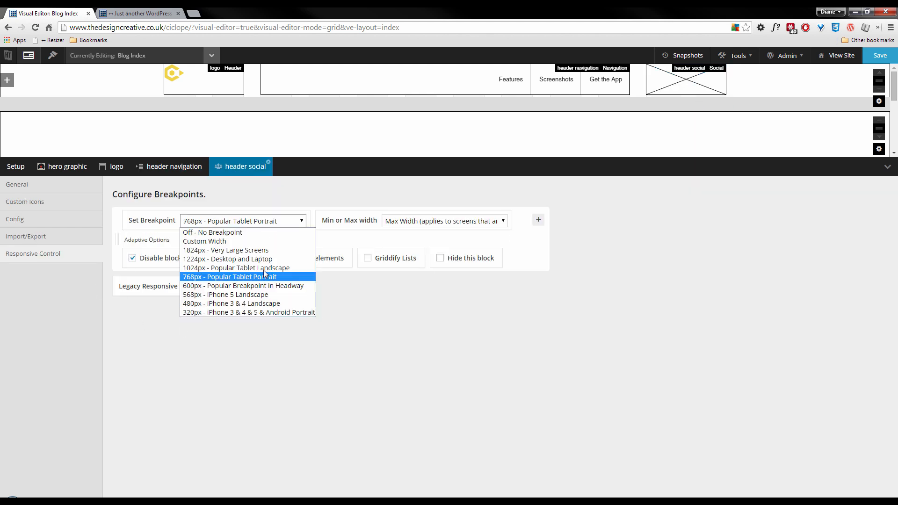
click(434, 293)
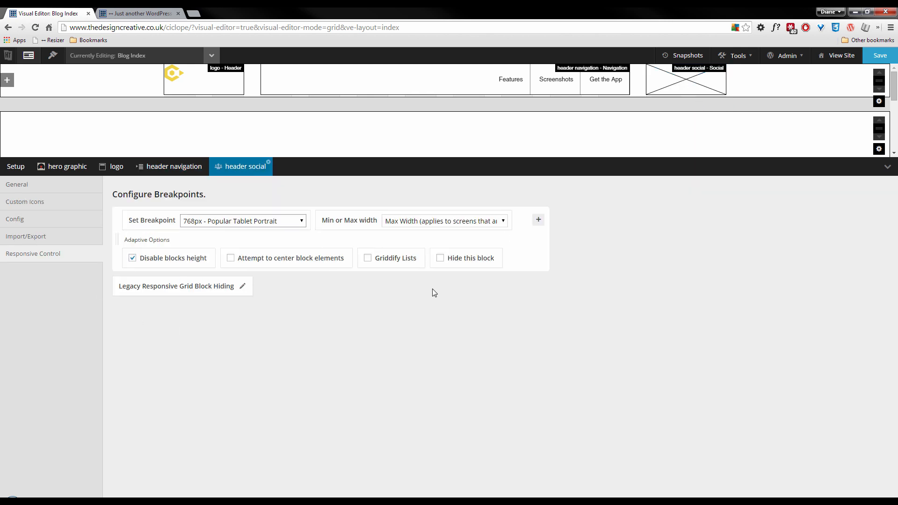
click(538, 219)
click(225, 294)
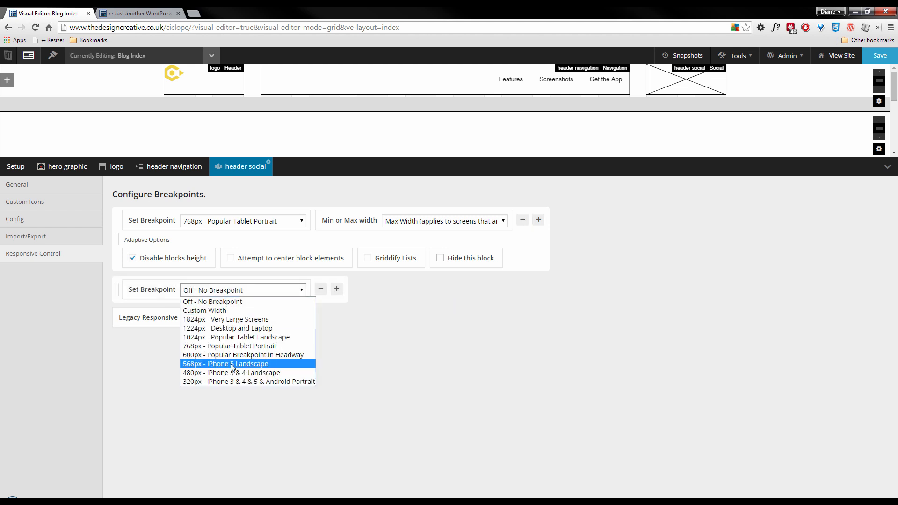
click(232, 372)
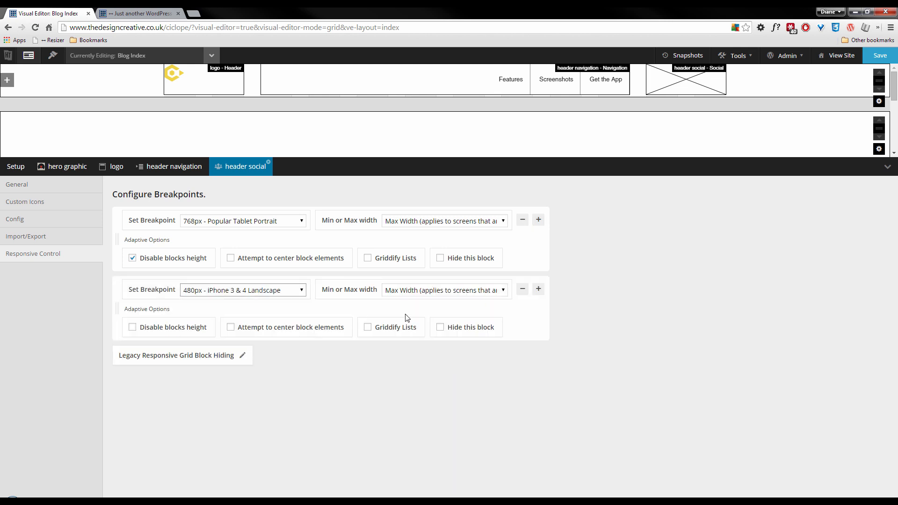
click(475, 331)
click(880, 56)
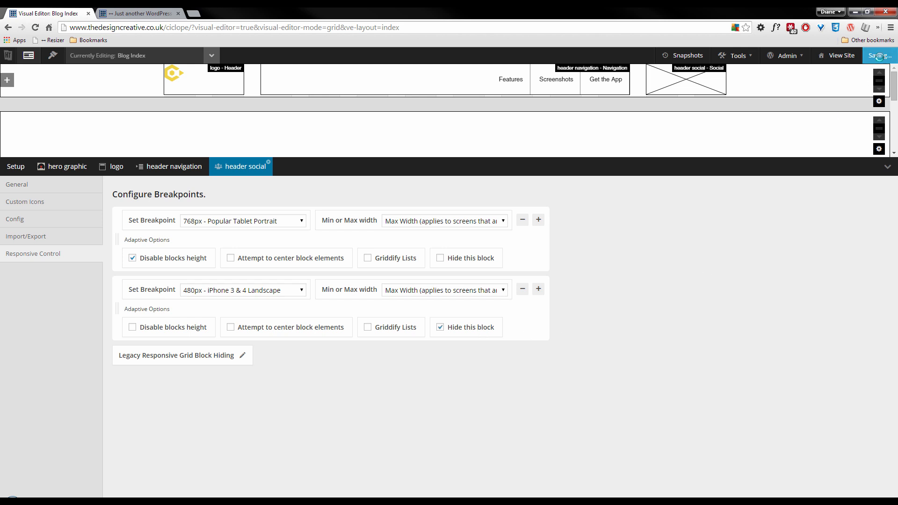
Step: Reload the page preview and check the header and hero at the Mobile, Apple iPhone 5, Small Tablet and Tablet sizes
click(140, 13)
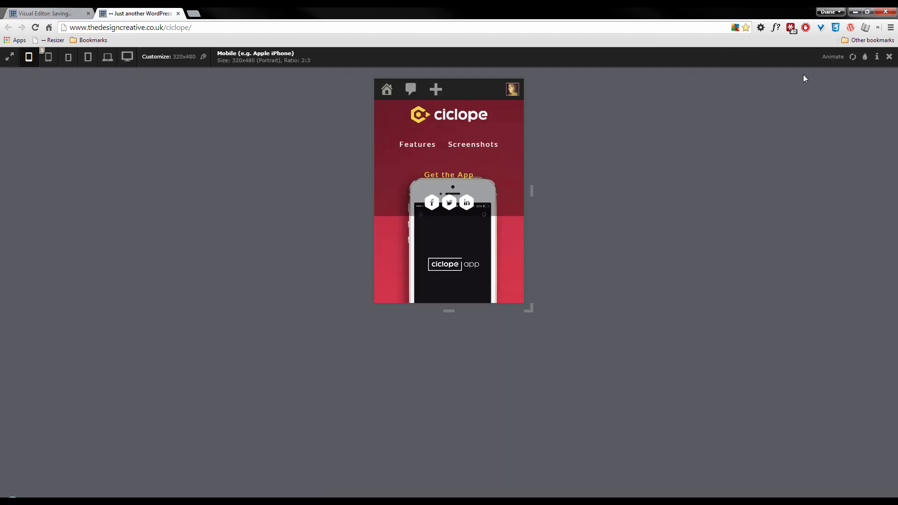
click(852, 58)
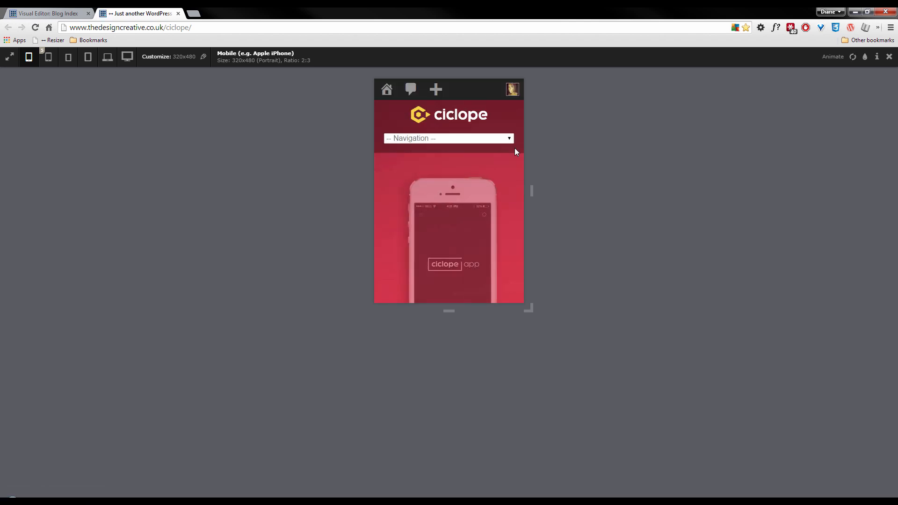
scroll(457, 177, down, 5)
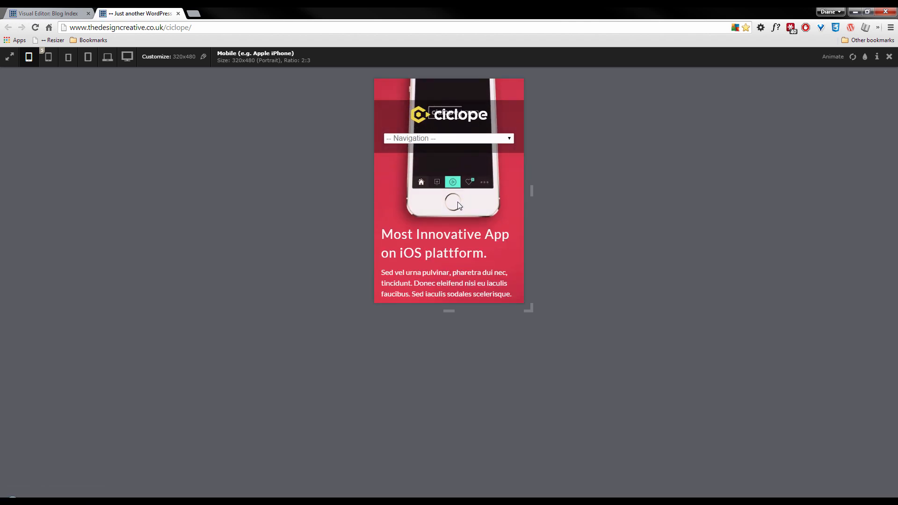
scroll(457, 206, up, 5)
click(50, 57)
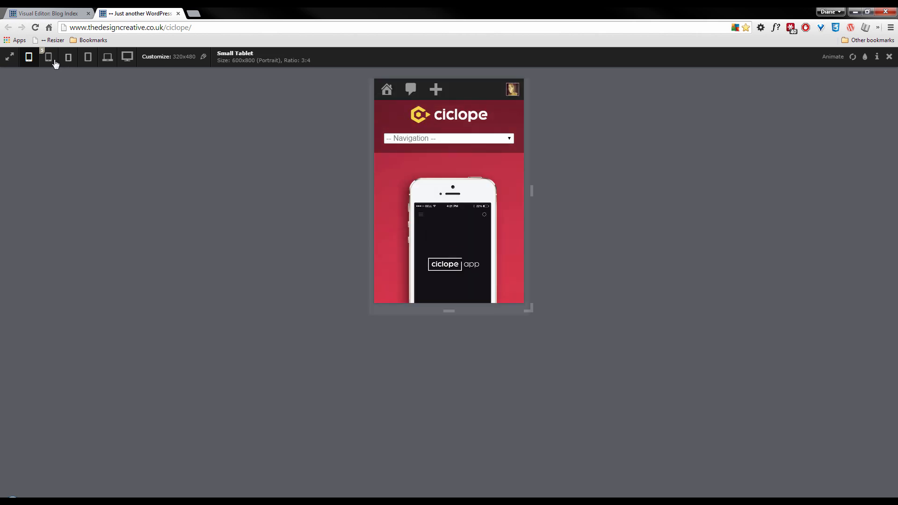
click(69, 57)
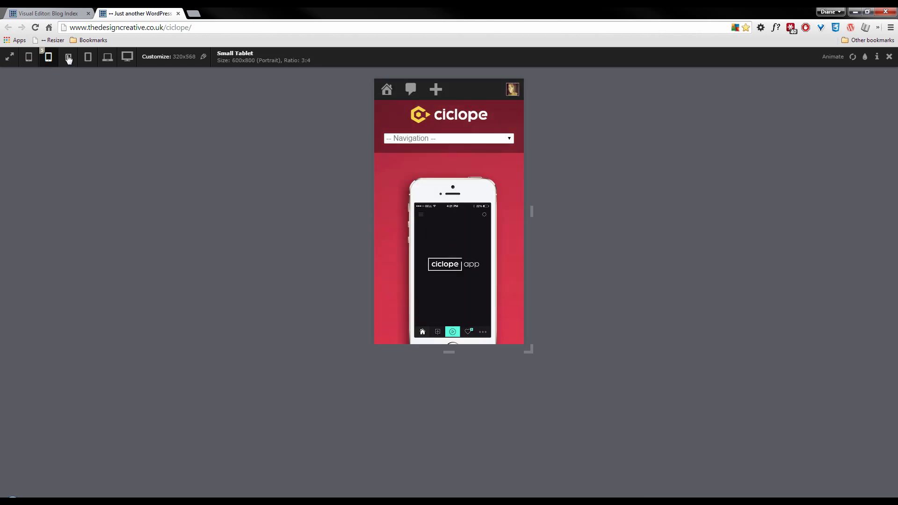
click(88, 57)
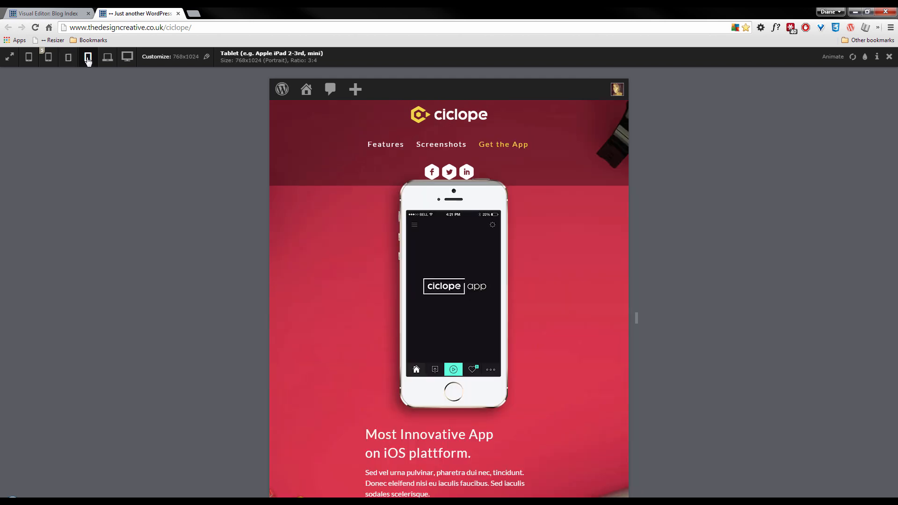
scroll(428, 174, down, 2)
scroll(428, 173, up, 2)
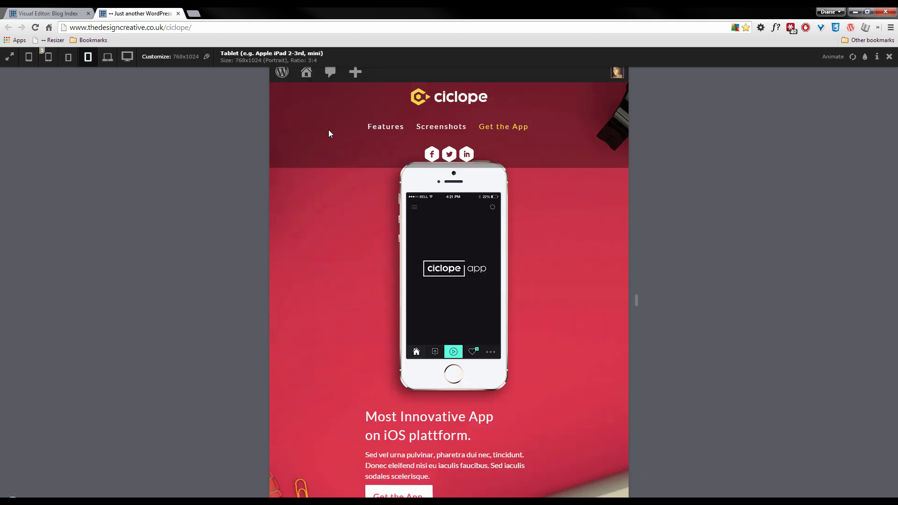
Step: Recheck the page at the Small Tablet and Apple iPhone 5 sizes, and view the options in the header's navigation list
click(68, 60)
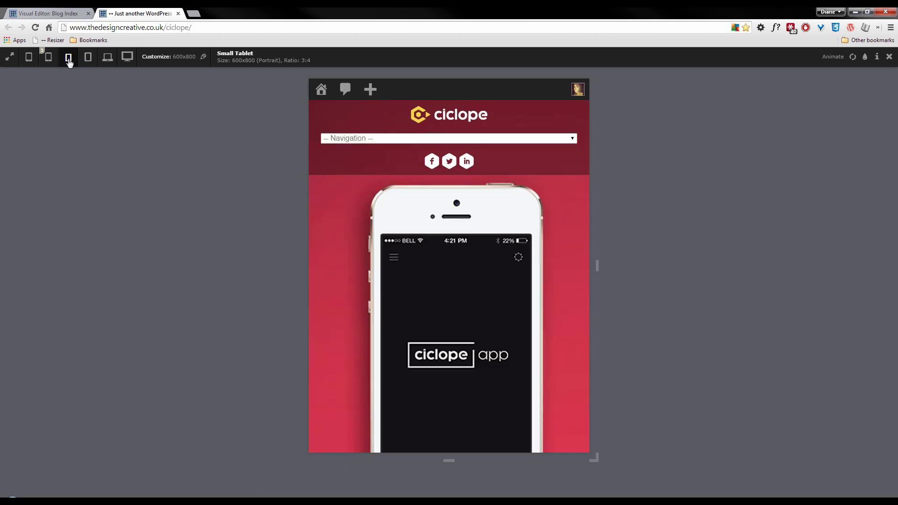
click(53, 64)
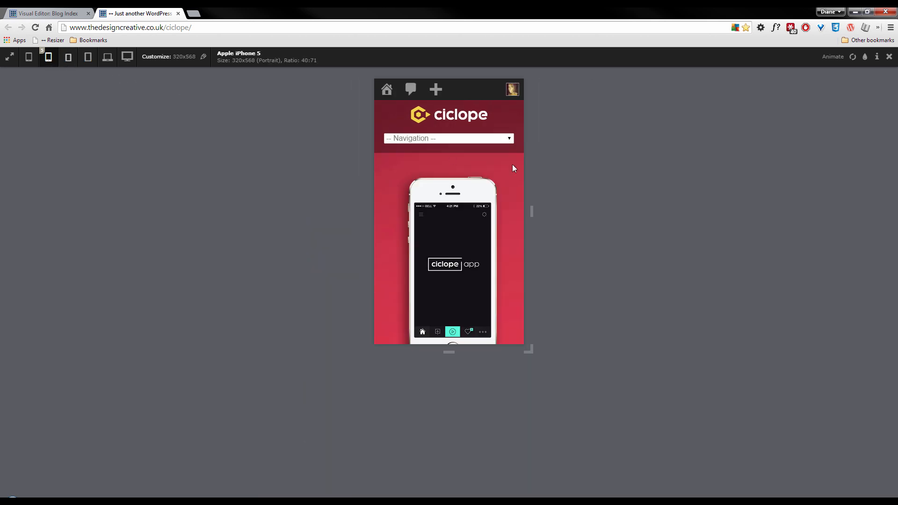
scroll(485, 182, down, 3)
scroll(486, 182, up, 3)
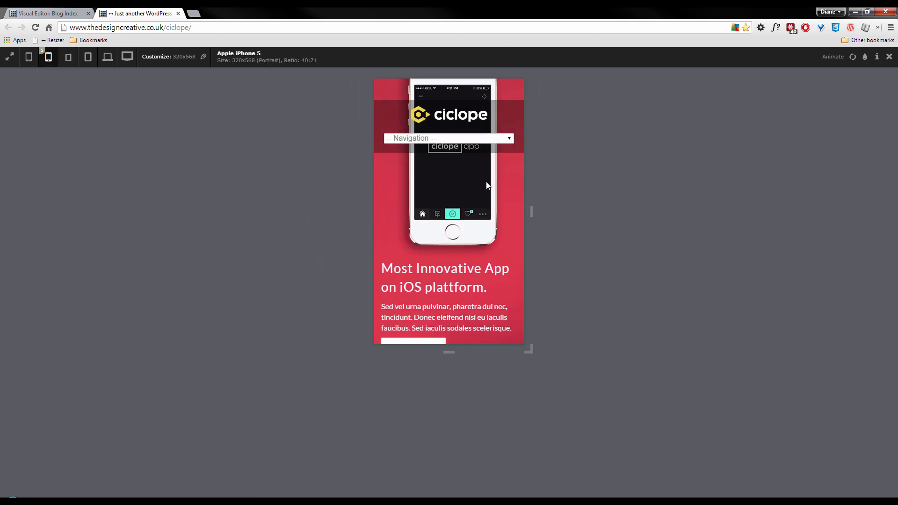
click(456, 140)
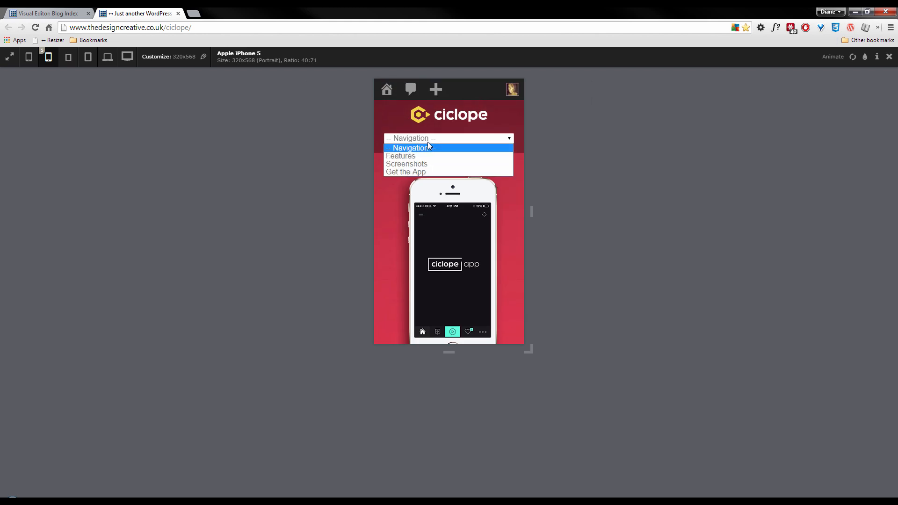
click(488, 136)
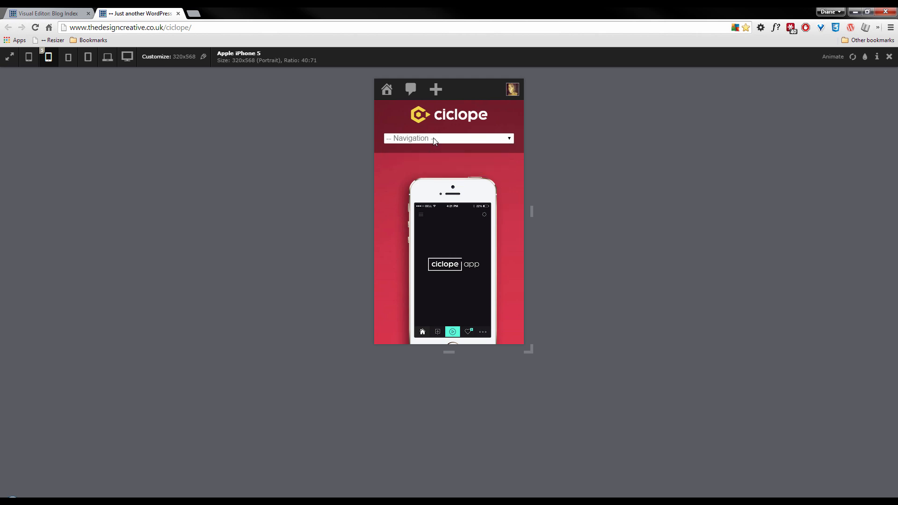
Step: Switch the visual editor to Design mode and return to the page preview
click(51, 14)
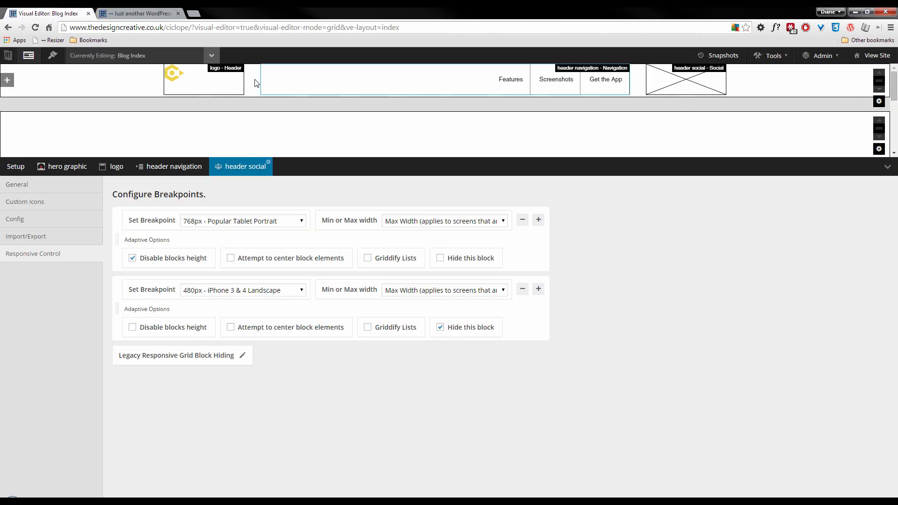
click(53, 55)
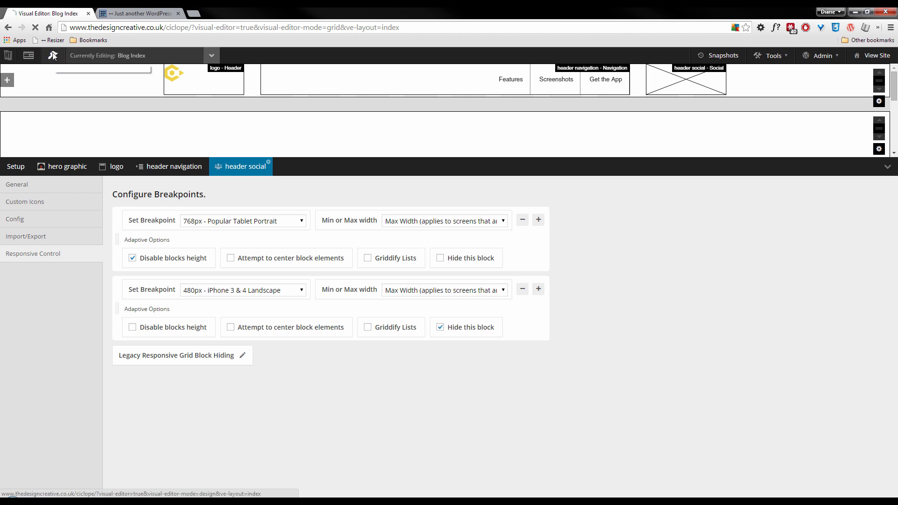
click(136, 14)
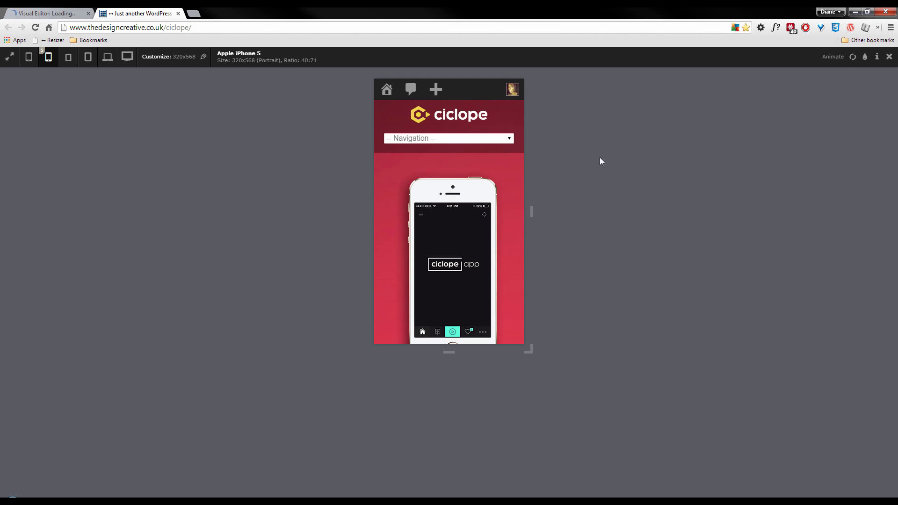
Step: Inspect the phone preview's navigation list and add background-color: blue to its max-width 600px .selectnav rule
right_click(457, 142)
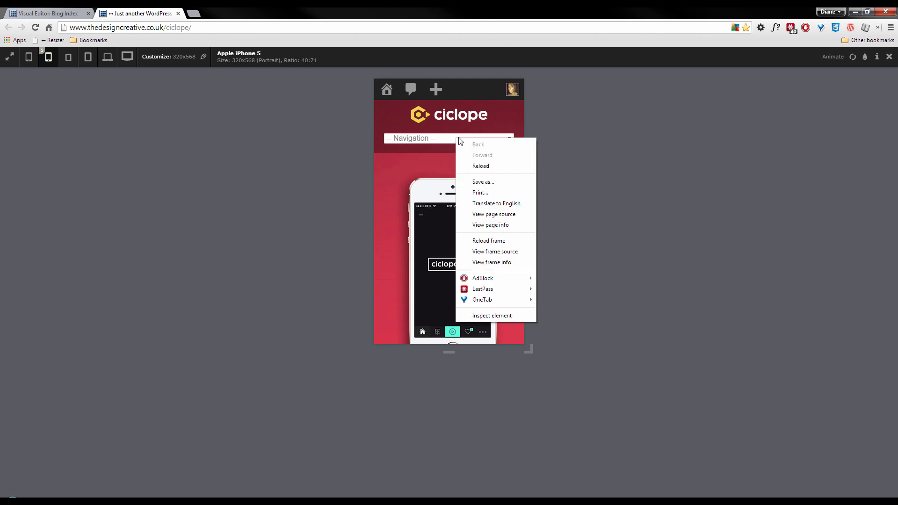
click(494, 317)
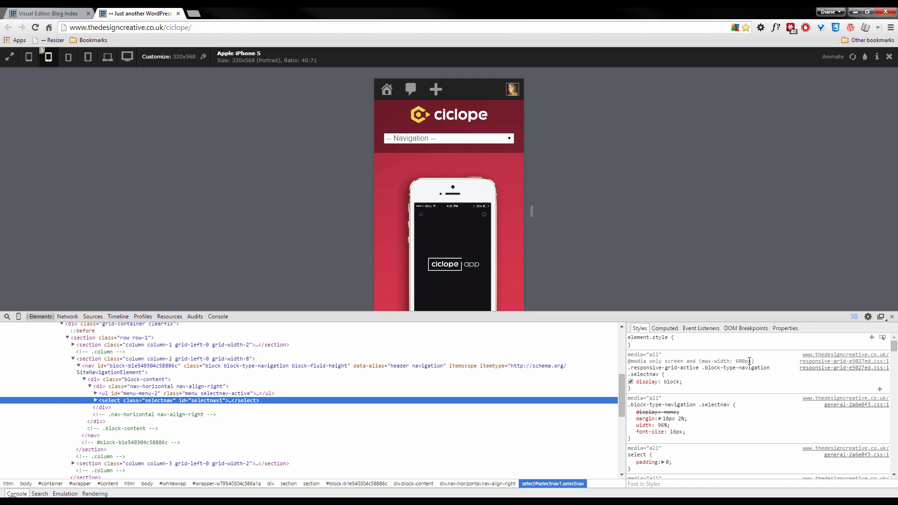
click(674, 382)
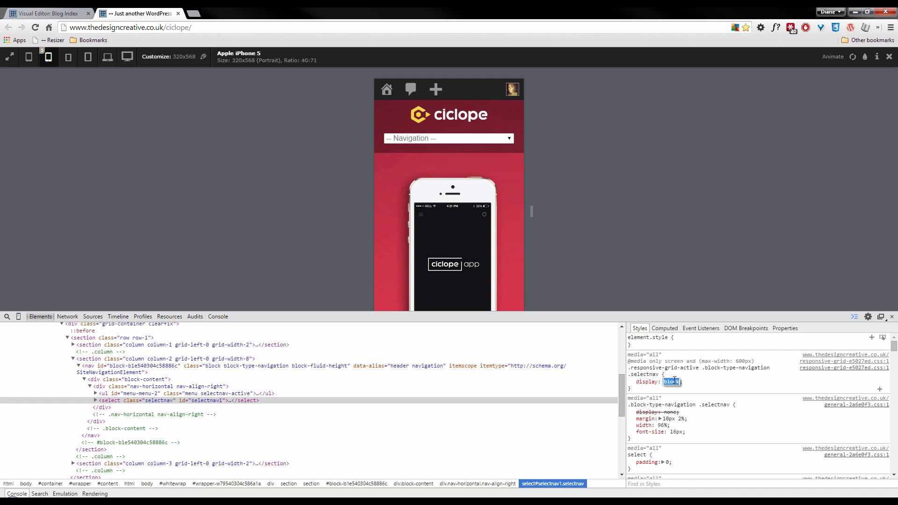
key(Return)
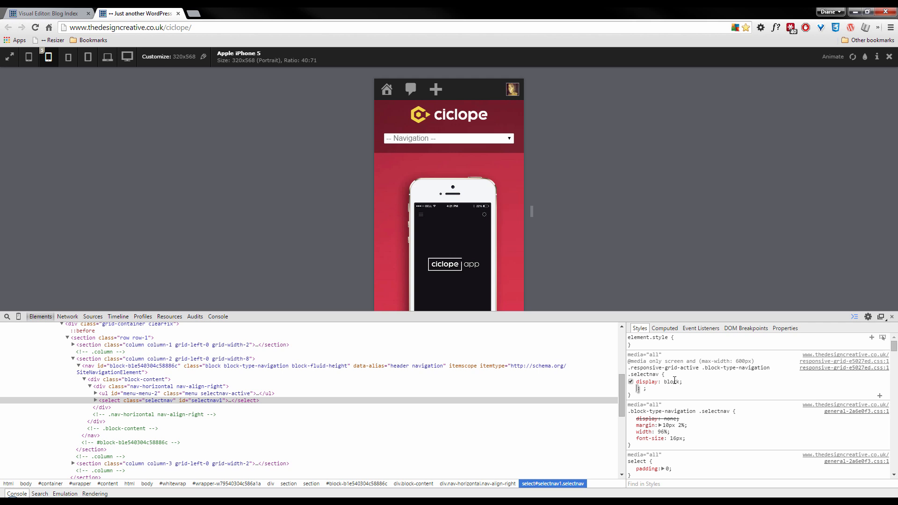
text(backgrou)
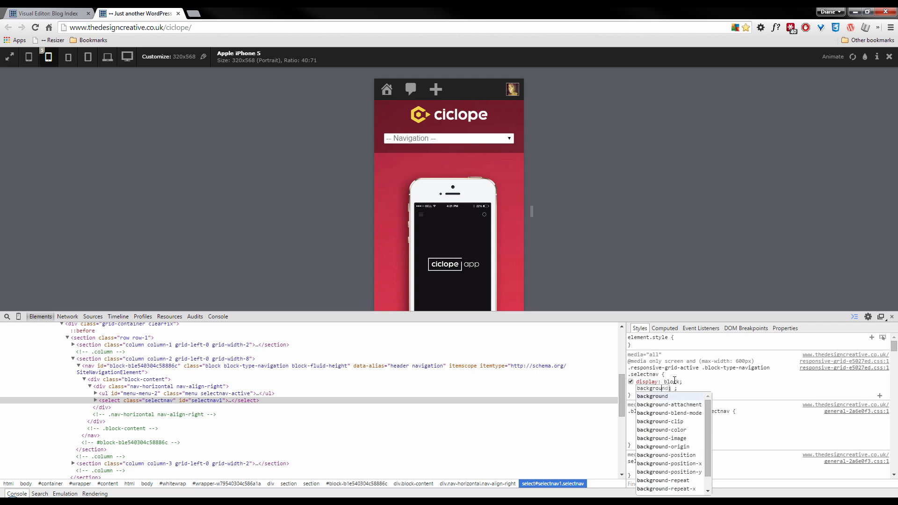
text(nd-color)
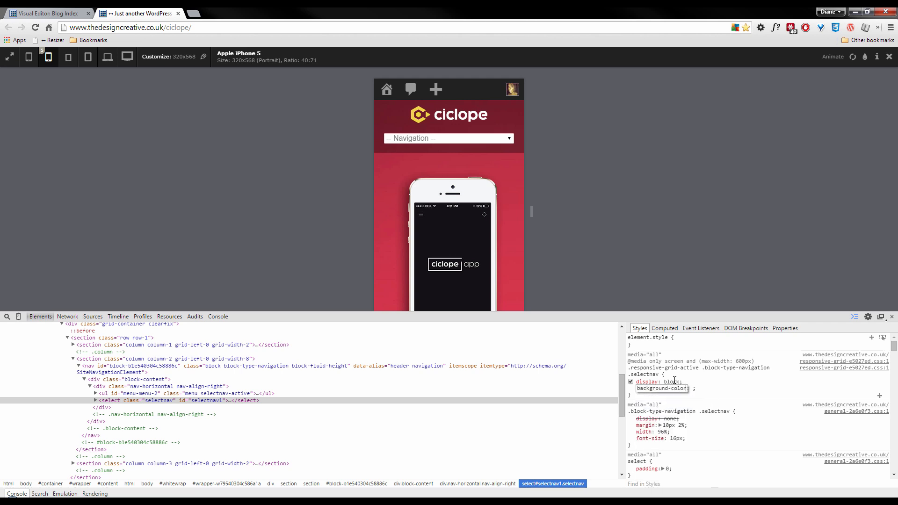
key(Tab)
text(blu)
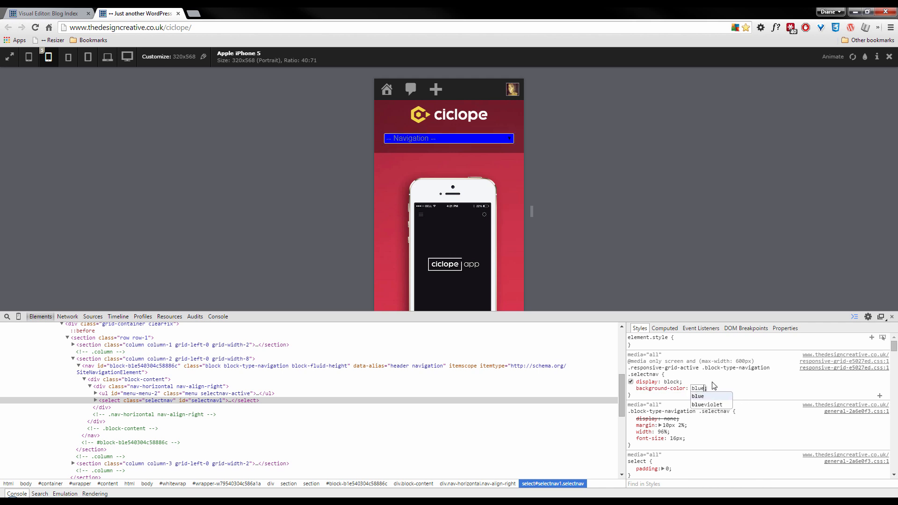
key(Return)
Step: Make the navigation list's background fully transparent by reducing the colour's alpha to 0, giving rgba(0, 0, 255, 0)
click(694, 389)
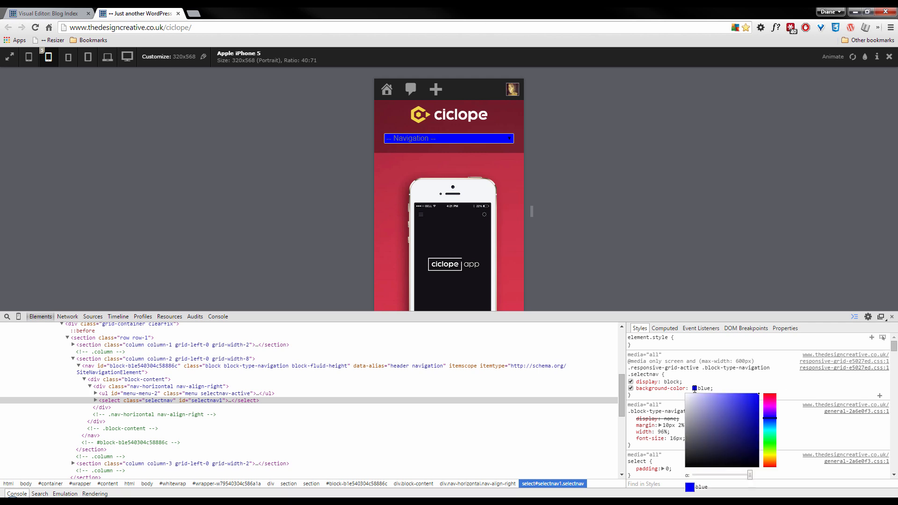
drag(750, 475, 689, 480)
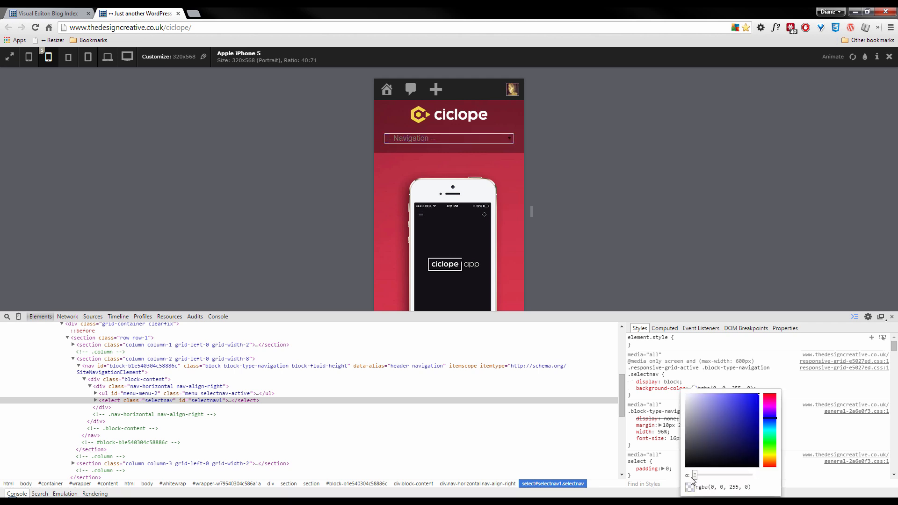
click(768, 379)
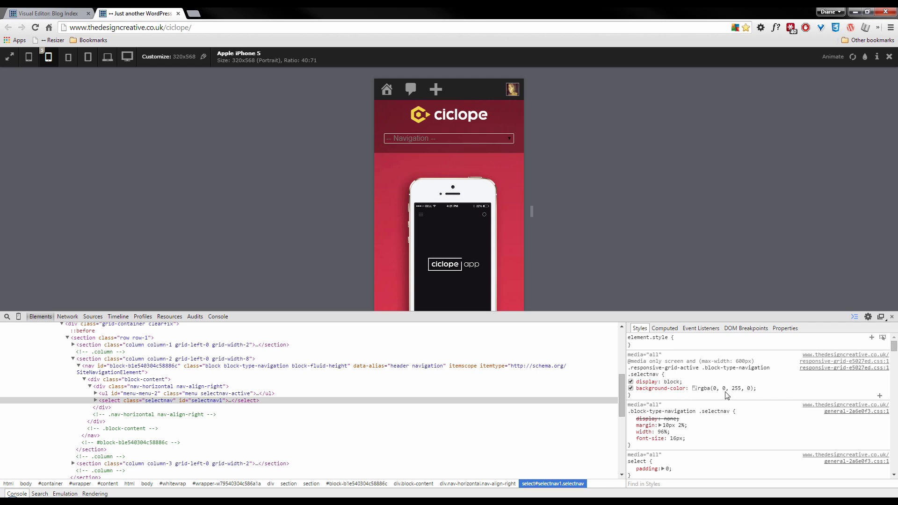
Step: Add padding: 2% to the .selectnav rule and check the expanded navigation list
click(749, 388)
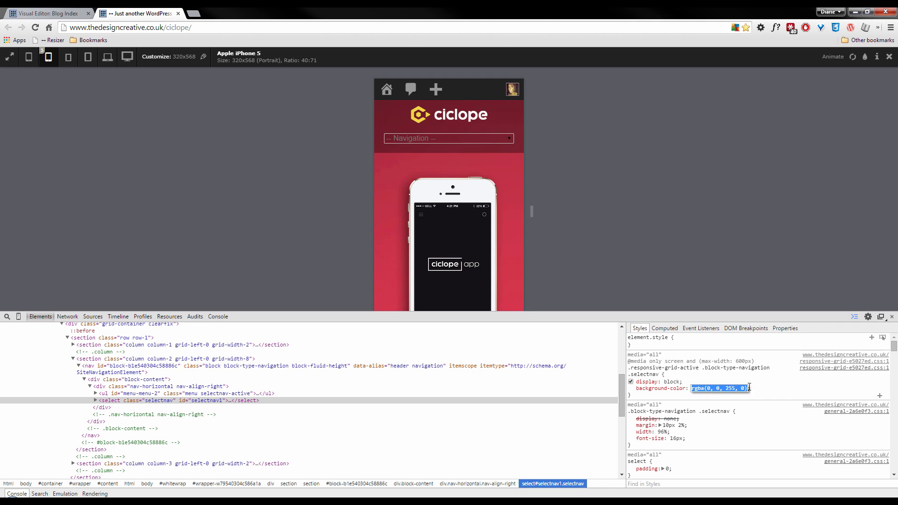
key(Return)
text(padding)
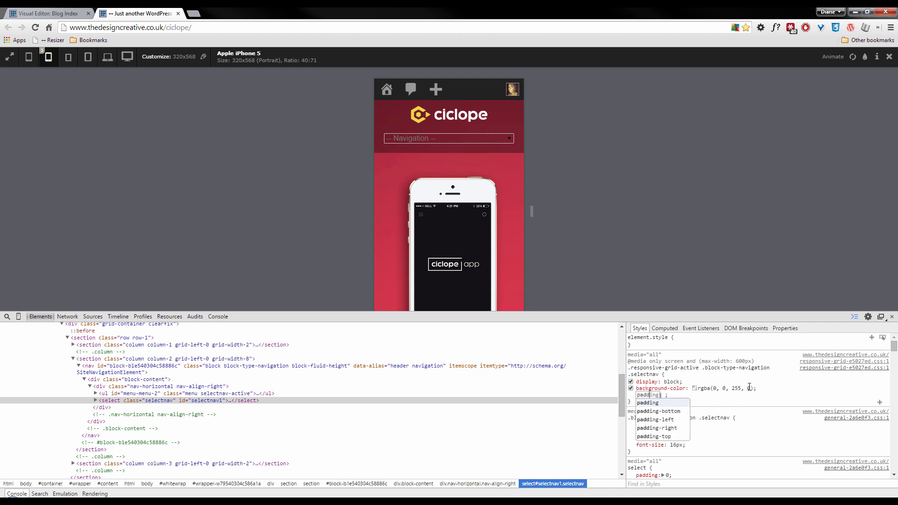
text(: 2%)
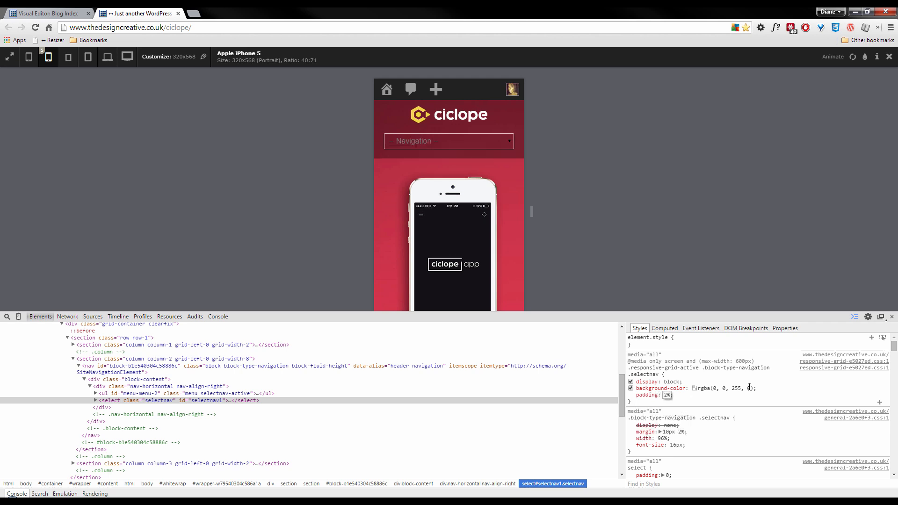
click(468, 145)
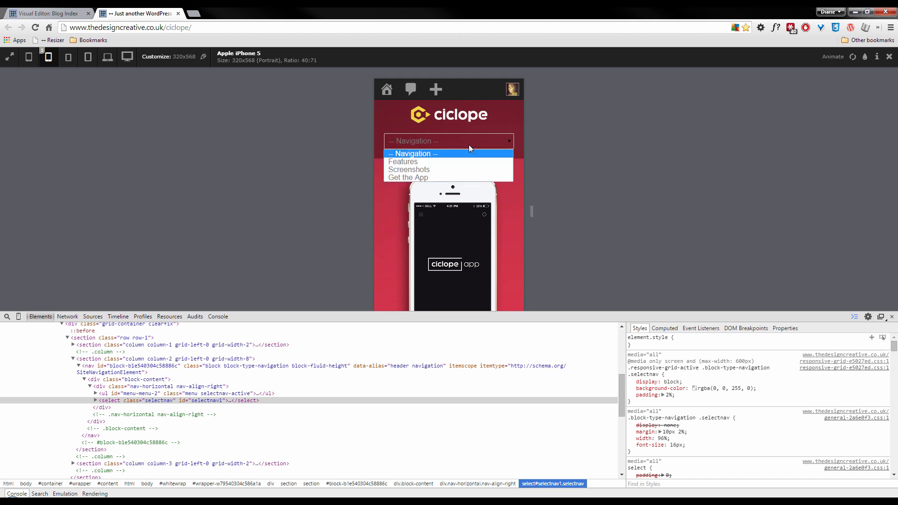
Step: Add color: black to the 600px .selectnav rule and check the list's options in the preview
click(678, 447)
click(678, 447)
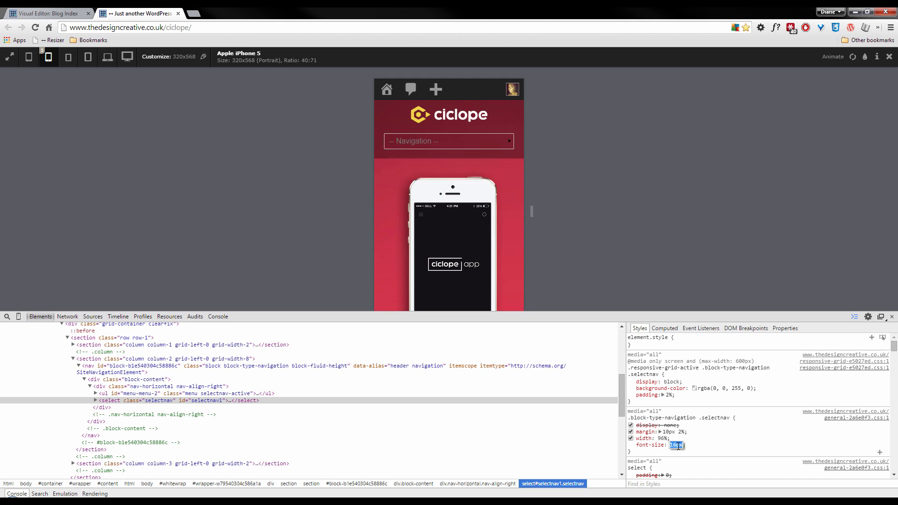
click(673, 396)
click(672, 396)
key(Tab)
text(color)
key(Tab)
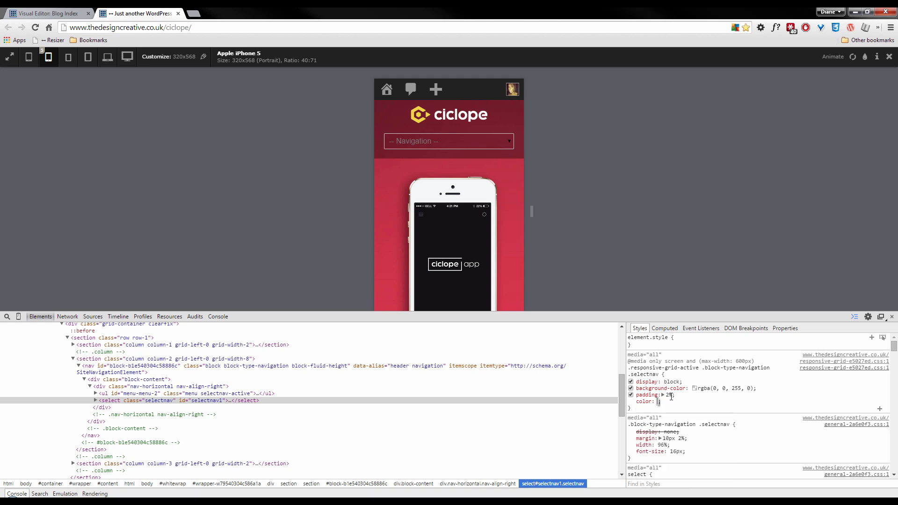
text(black)
click(440, 141)
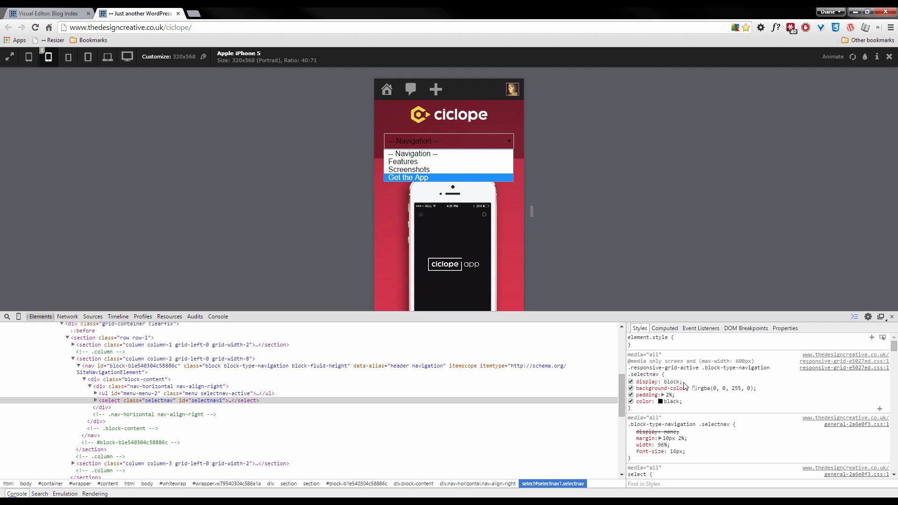
Step: Add font-weight: bold to the .selectnav rule and check the navigation list expanded and collapsed
click(673, 404)
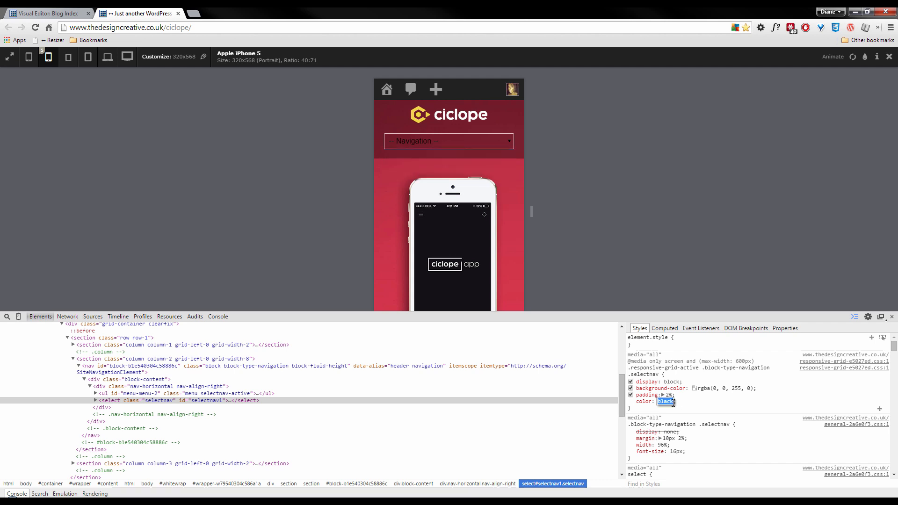
key(Return)
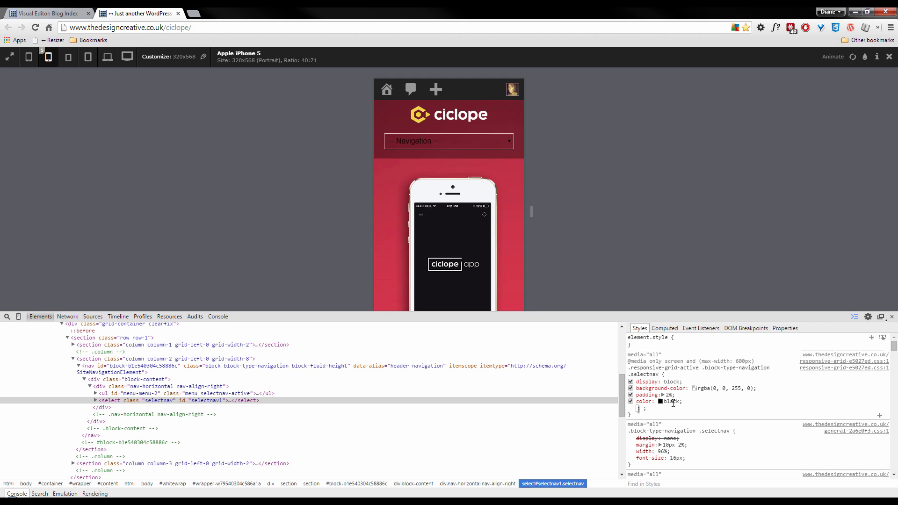
text(font-)
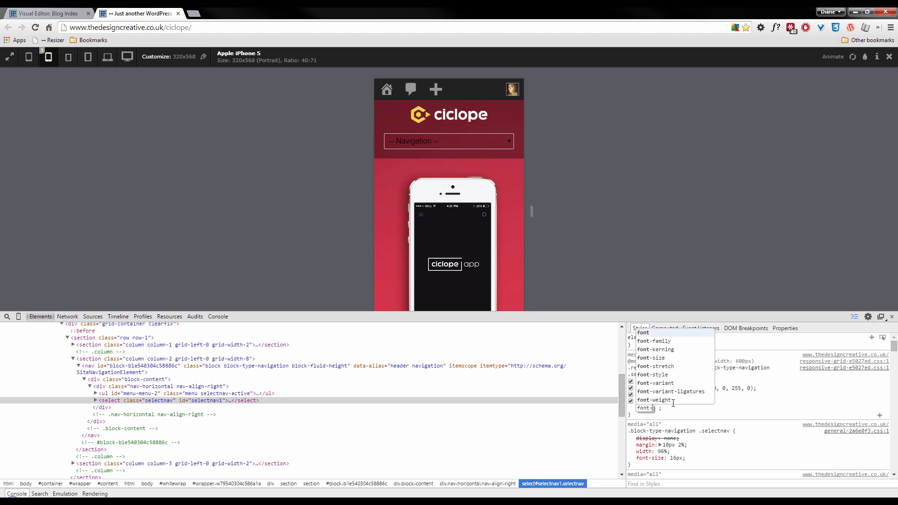
text(weight: bold;)
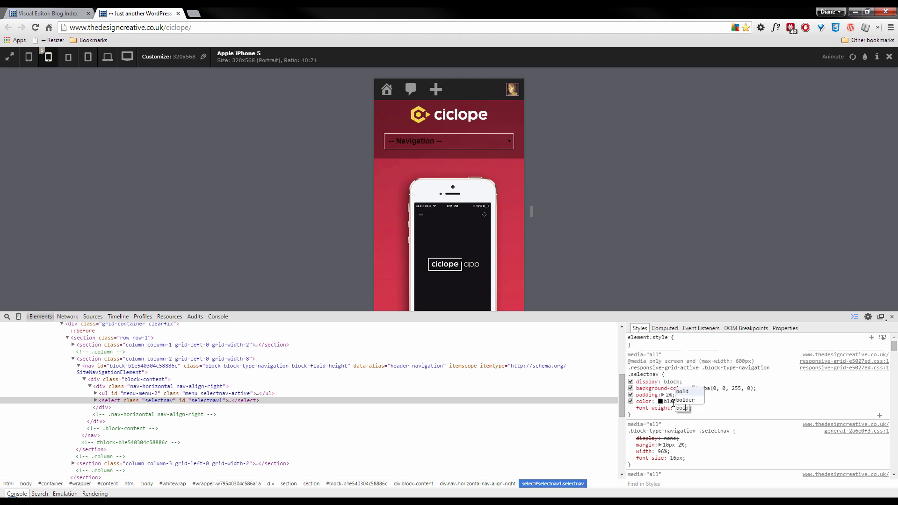
click(435, 139)
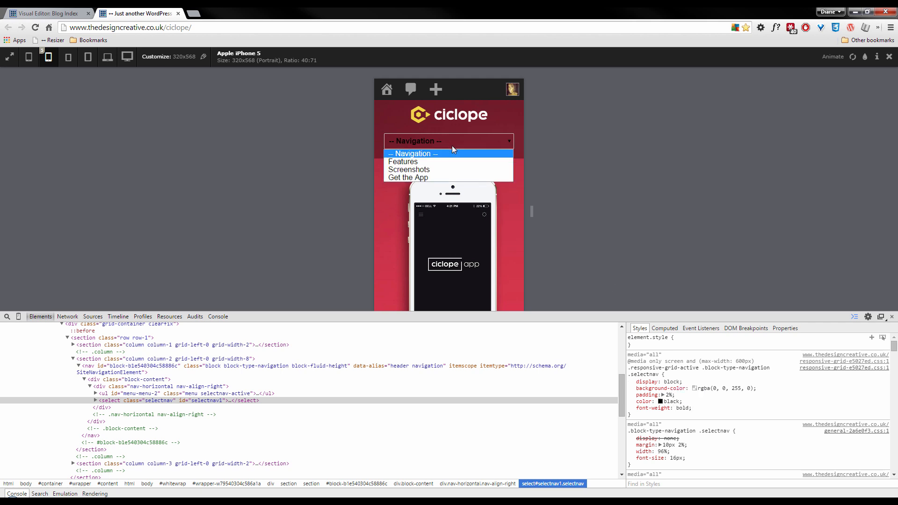
click(479, 141)
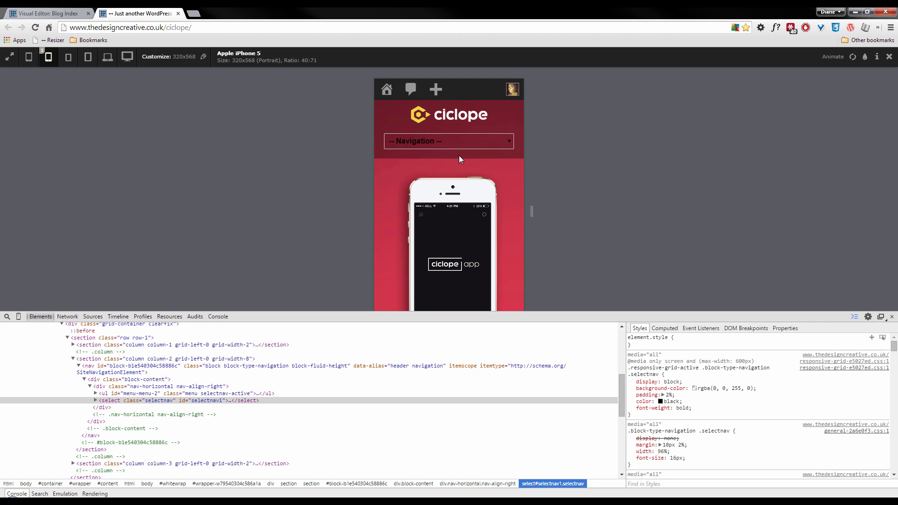
Step: Try to centre the navigation list's text by adding text-align: center to the .selectnav rule
click(690, 408)
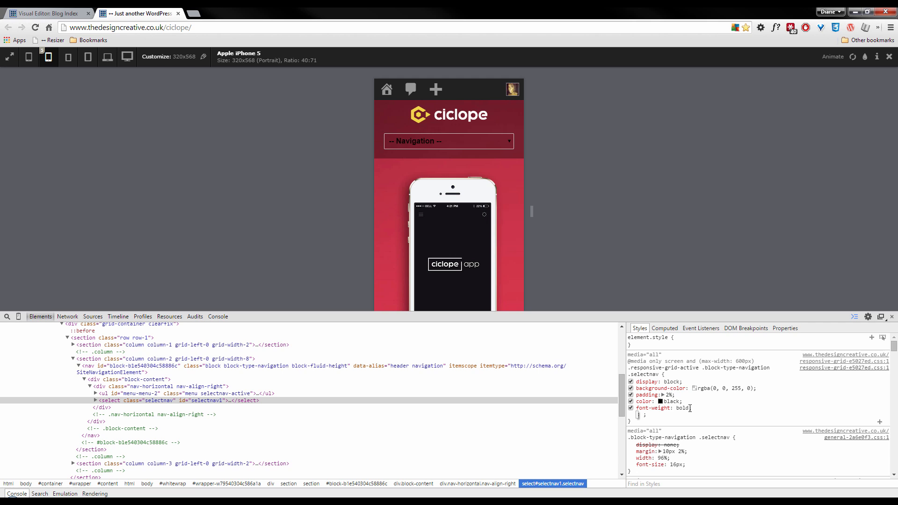
text(font-a)
key(BackSpace)
key(BackSpace)
key(BackSpace)
key(BackSpace)
key(BackSpace)
key(BackSpace)
text(t)
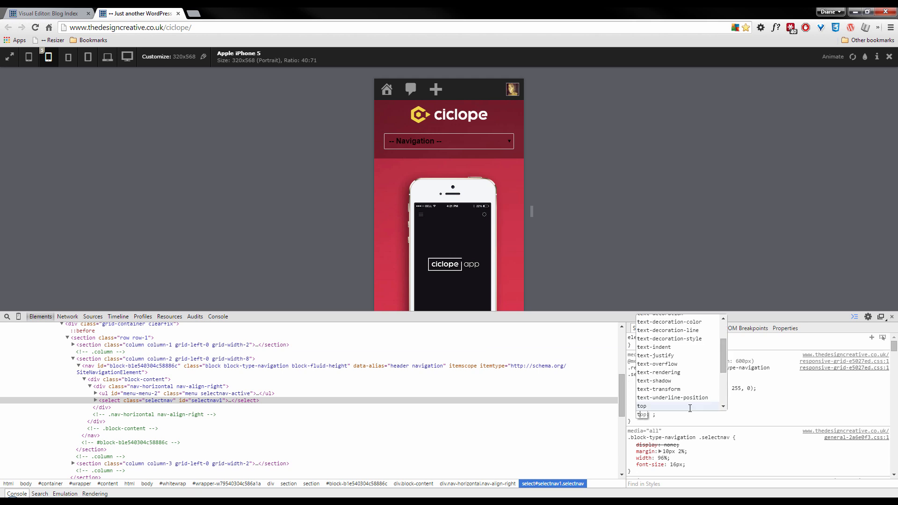
text(ext-align)
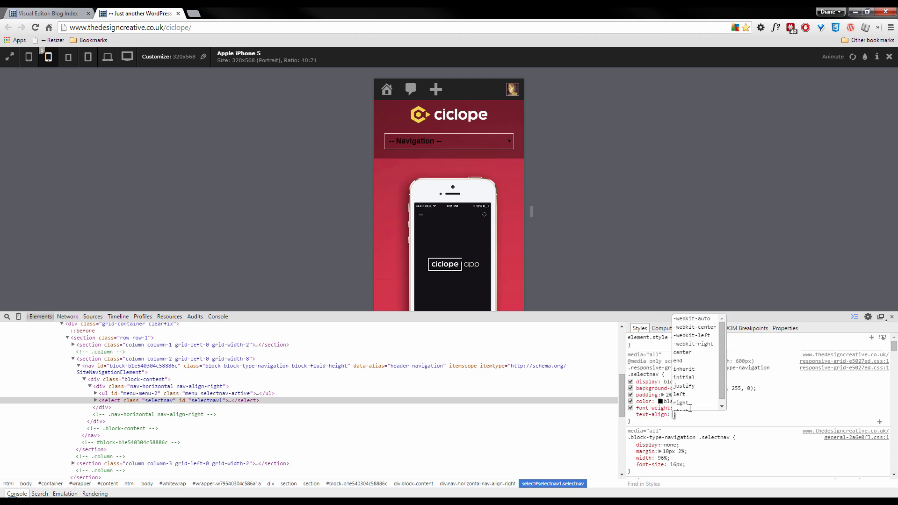
key(Tab)
text(center)
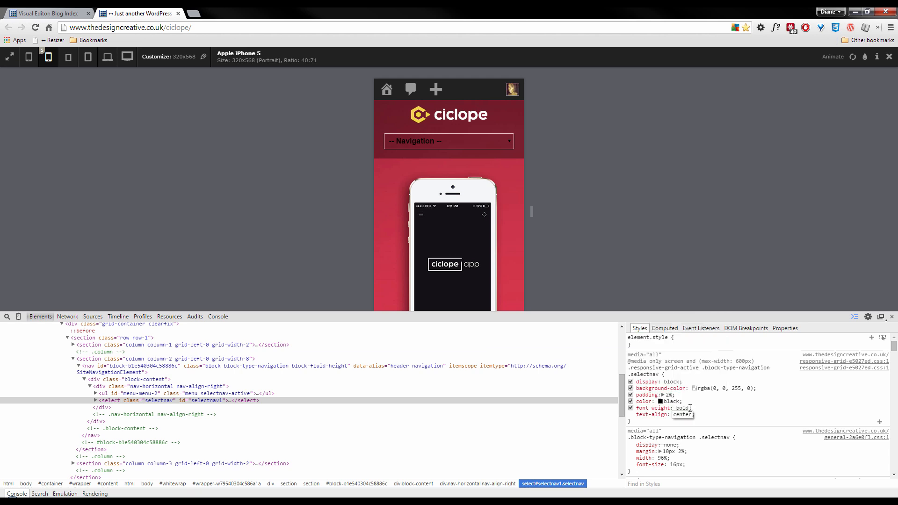
key(Return)
click(439, 138)
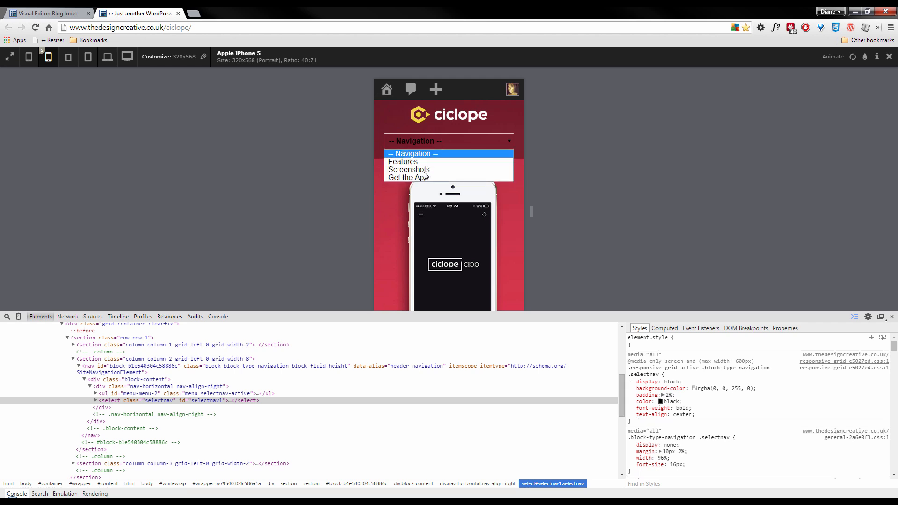
Step: Remove the text-align: center declaration from the .selectnav rule
click(648, 414)
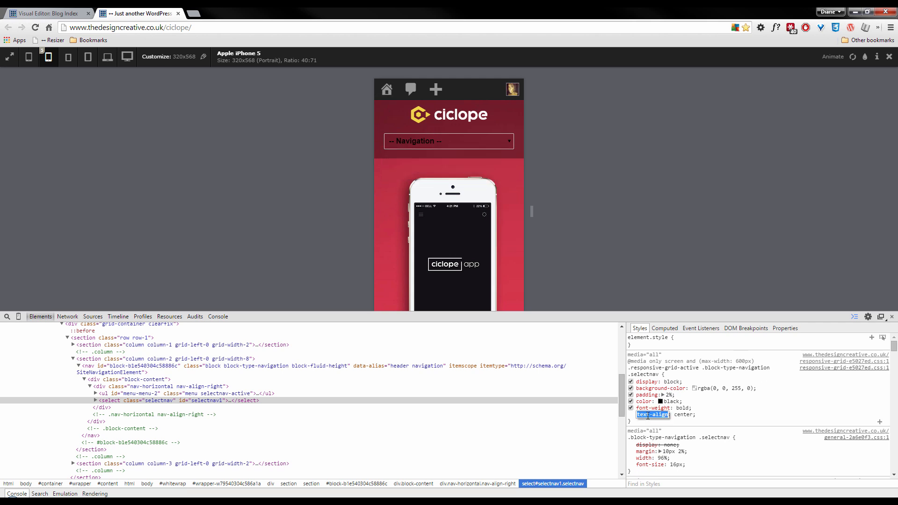
key(BackSpace)
click(651, 416)
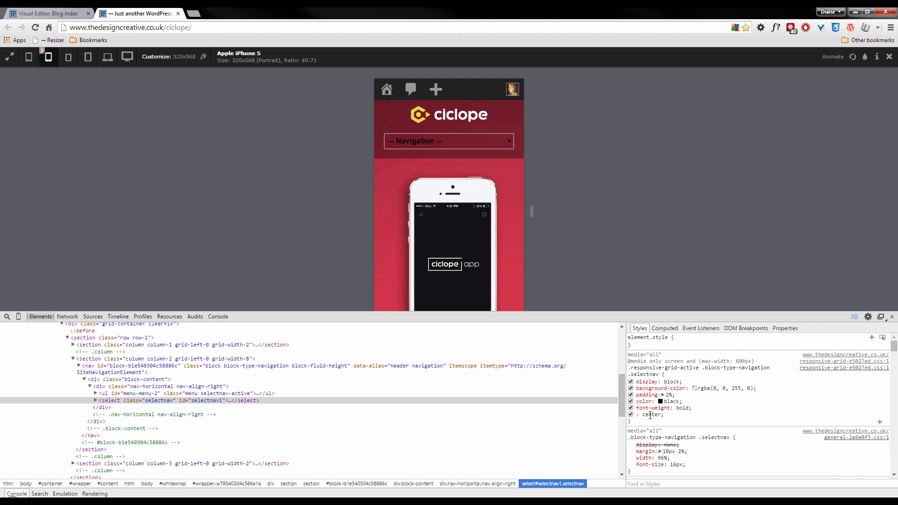
click(653, 415)
click(714, 401)
click(705, 410)
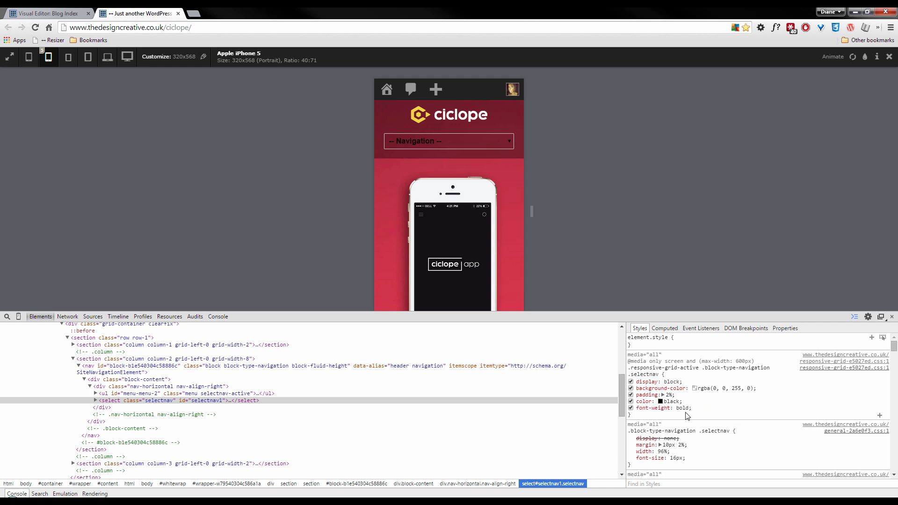
Step: Copy the whole edited 600px .selectnav media rule and open the custom CSS editor in the visual editor
drag(640, 417, 629, 364)
key(ctrl+c)
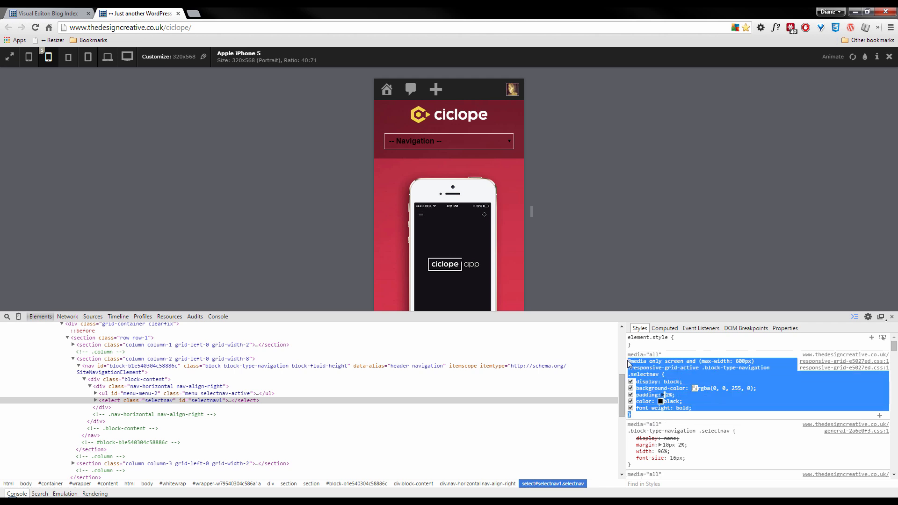
click(75, 15)
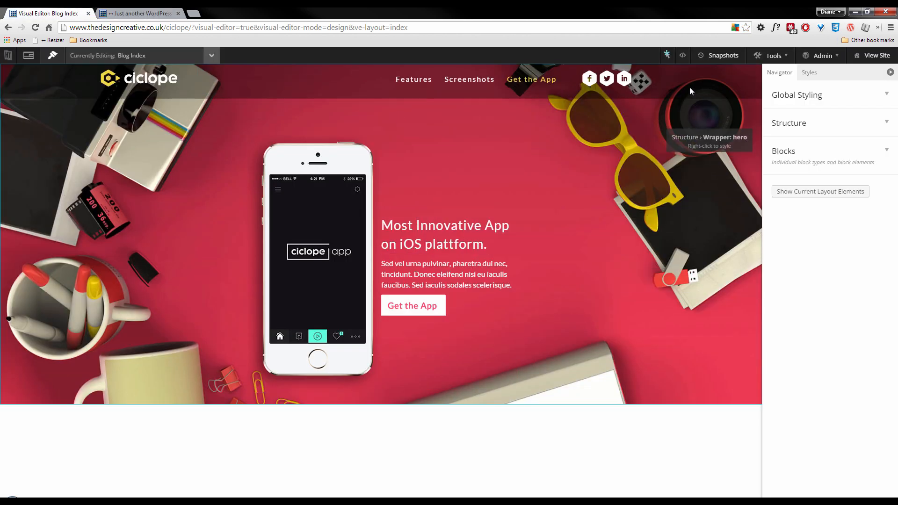
click(682, 56)
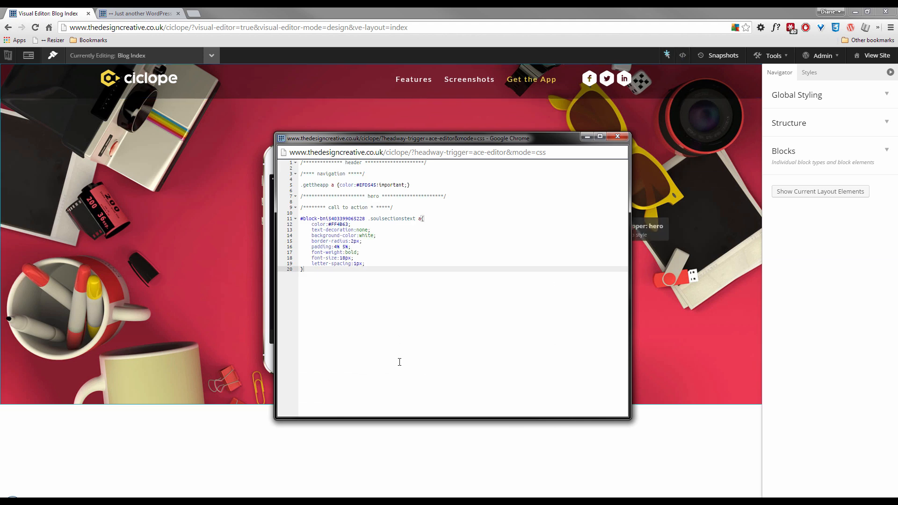
Step: Add a "media queries" section comment and a "header navigation" comment below the call to action rule in the custom CSS
key(Return)
key(Return)
key(Return)
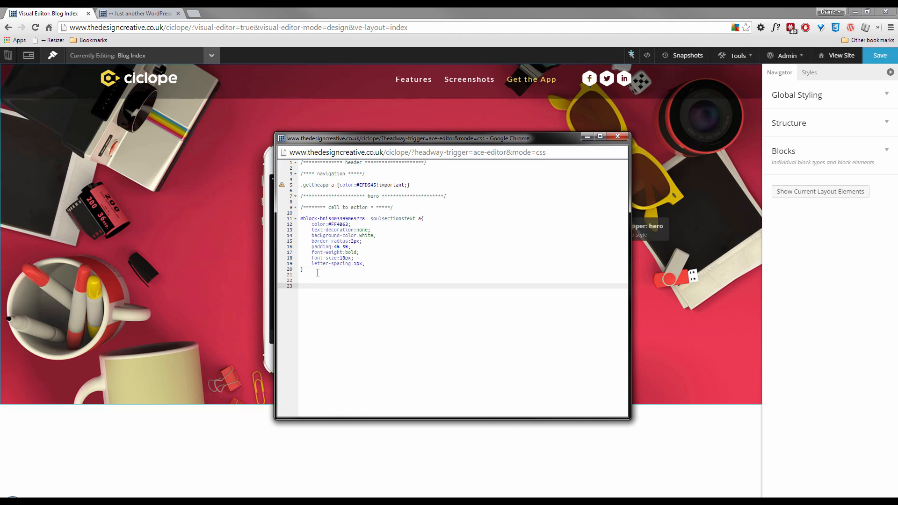
text(/****************************   media queries ***************************/)
key(Return)
key(Return)
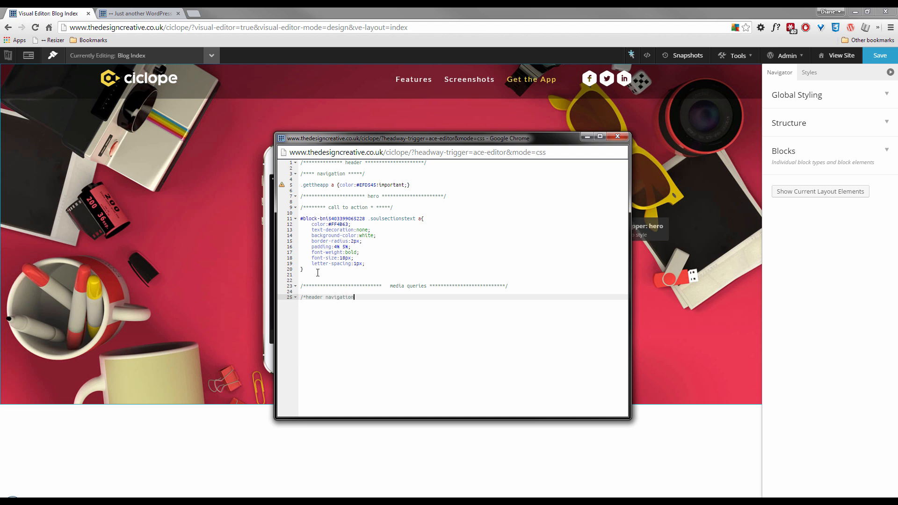
key(Return)
key(Return)
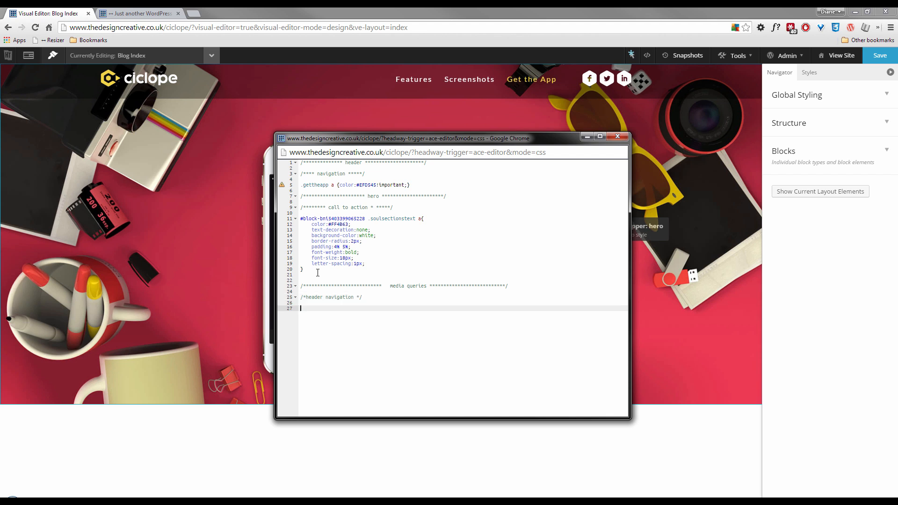
Step: Insert the copied .selectnav rule under the header navigation comment and wrap it in braces for the max-width: 600px media query
key(ctrl+v)
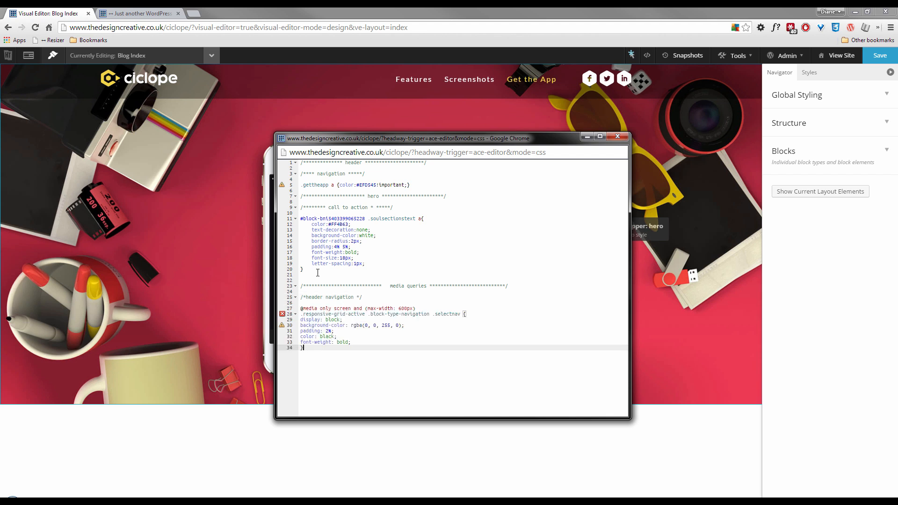
click(423, 309)
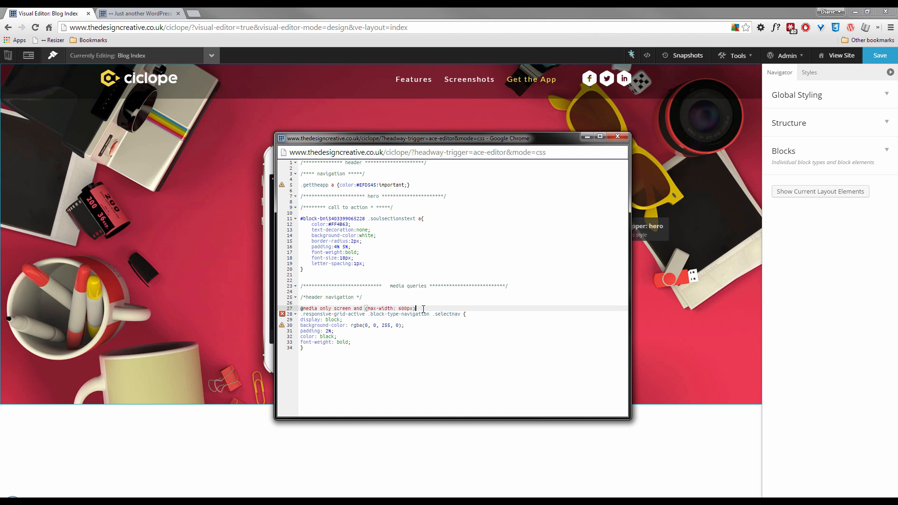
key(Return)
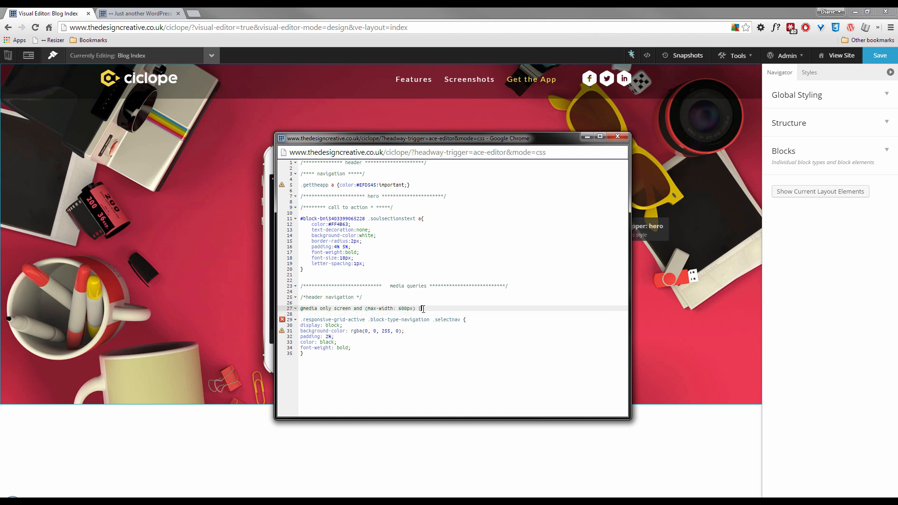
click(317, 354)
key(Return)
key(Return)
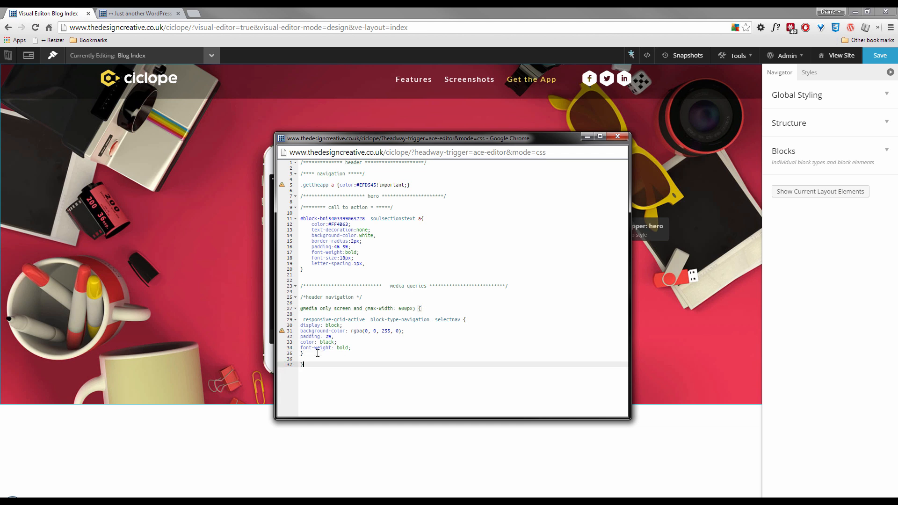
Step: Save the custom CSS, check the navigation list in the reloaded phone preview, and reopen the custom CSS editor
click(880, 55)
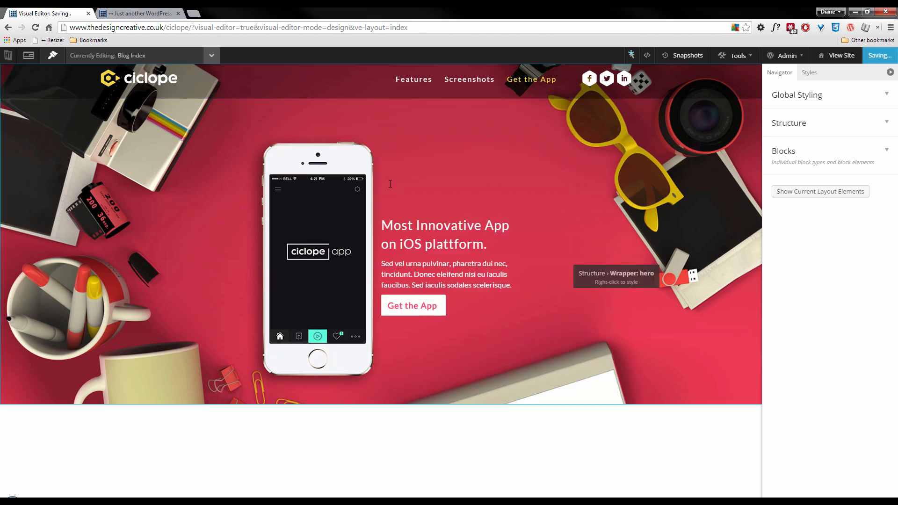
key(ctrl+Tab)
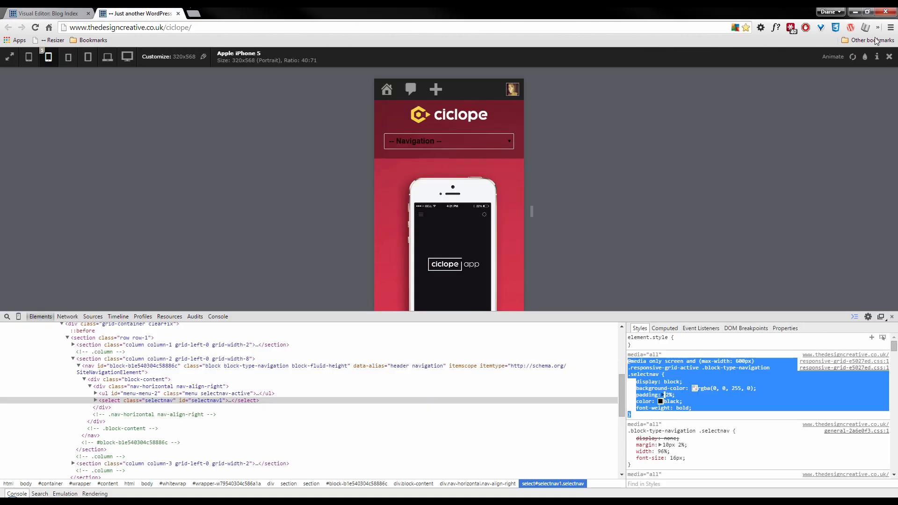
click(853, 59)
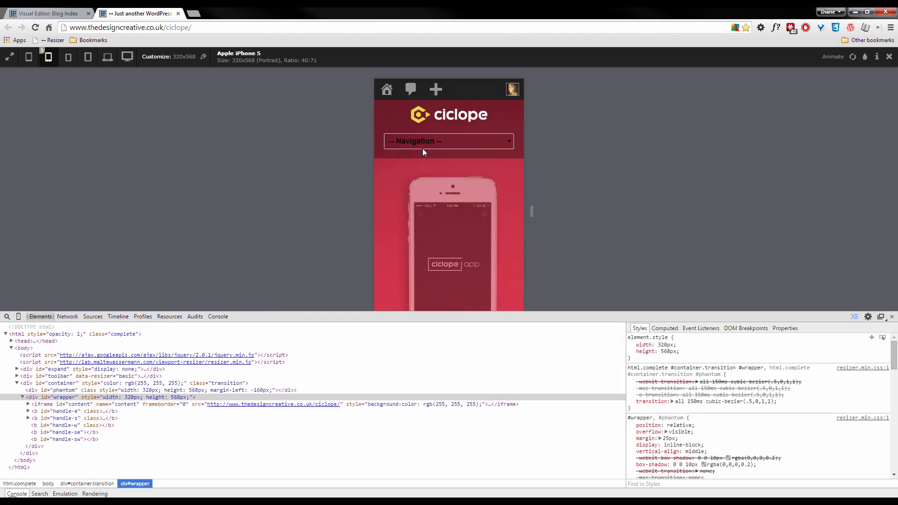
click(38, 10)
click(682, 56)
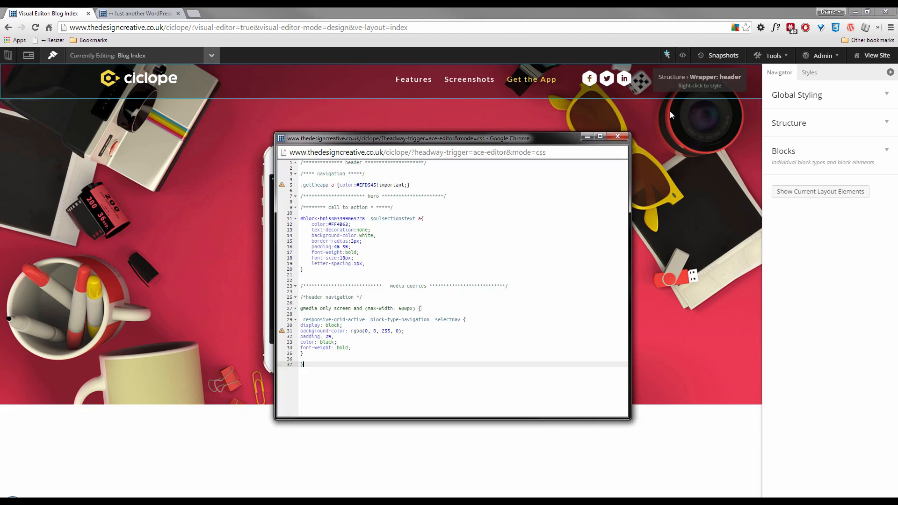
Step: Check the page in the resizer at tablet, widescreen and HDTV 1080p sizes, then at the iPhone 5 and 320x480 mobile sizes
click(137, 13)
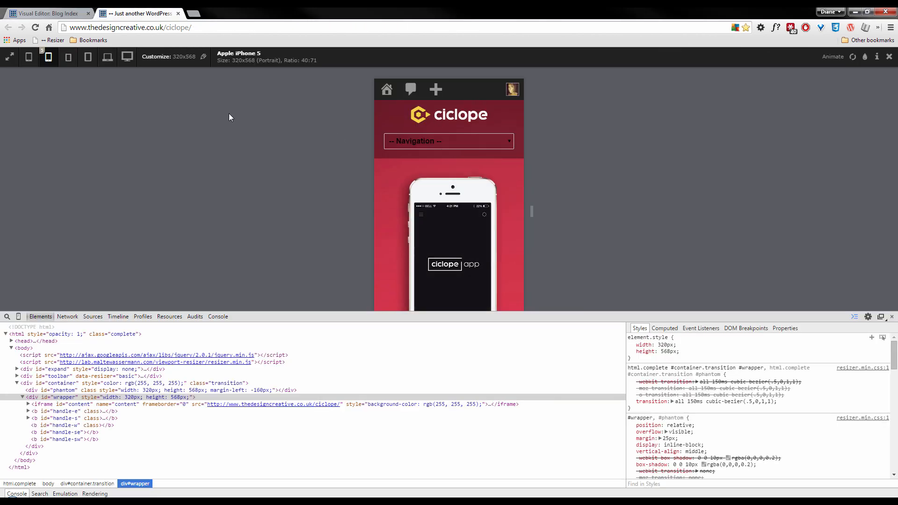
click(68, 57)
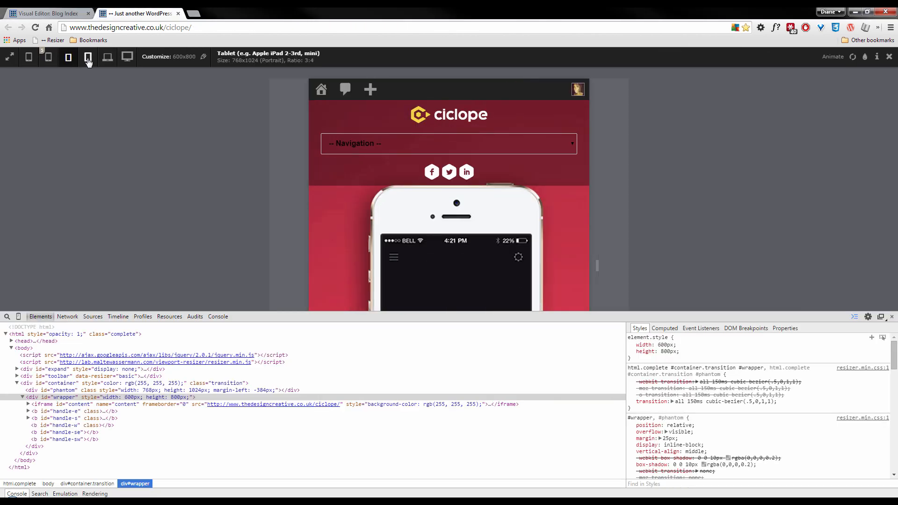
click(87, 58)
click(107, 57)
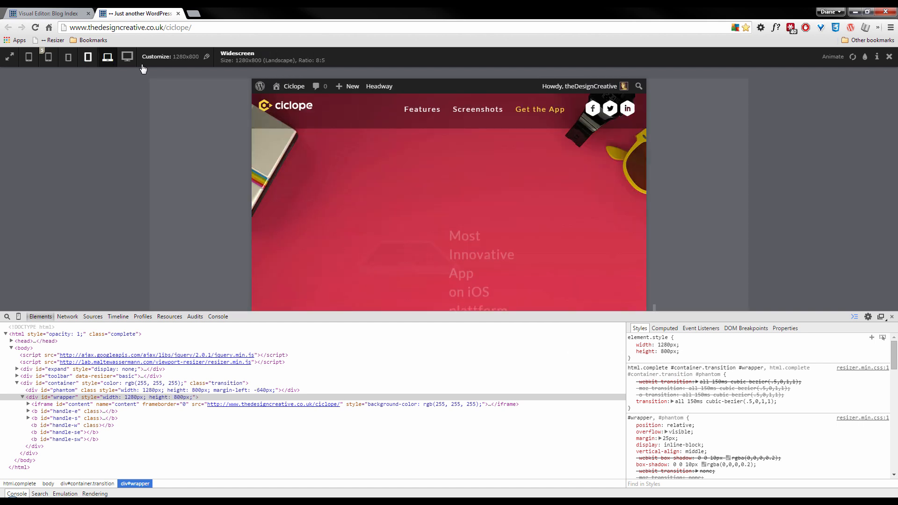
click(127, 57)
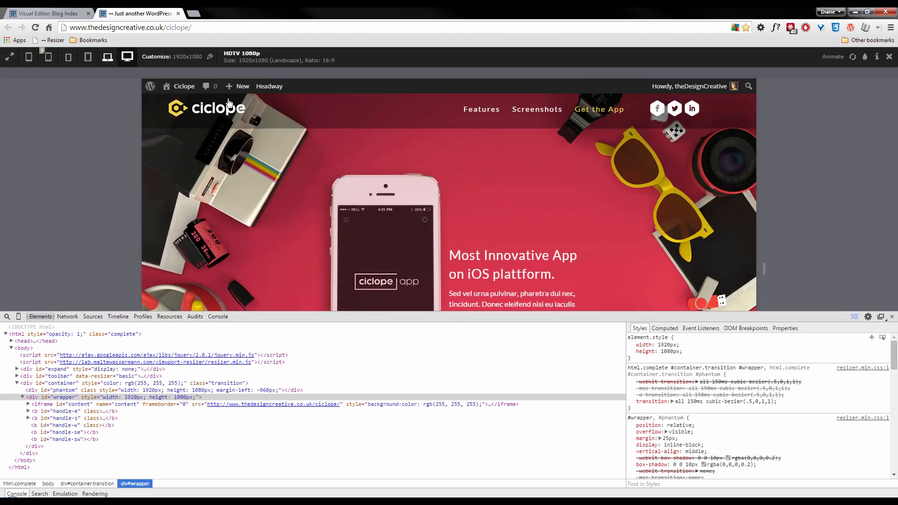
click(69, 57)
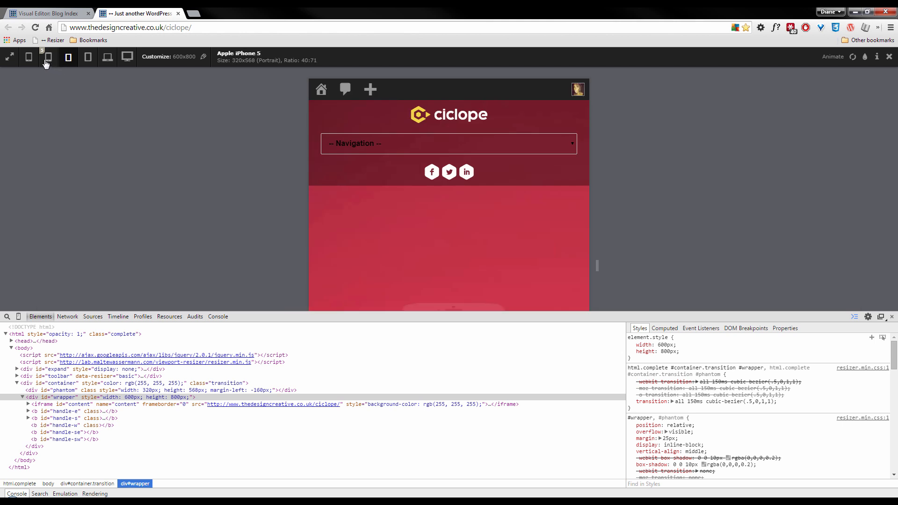
click(46, 62)
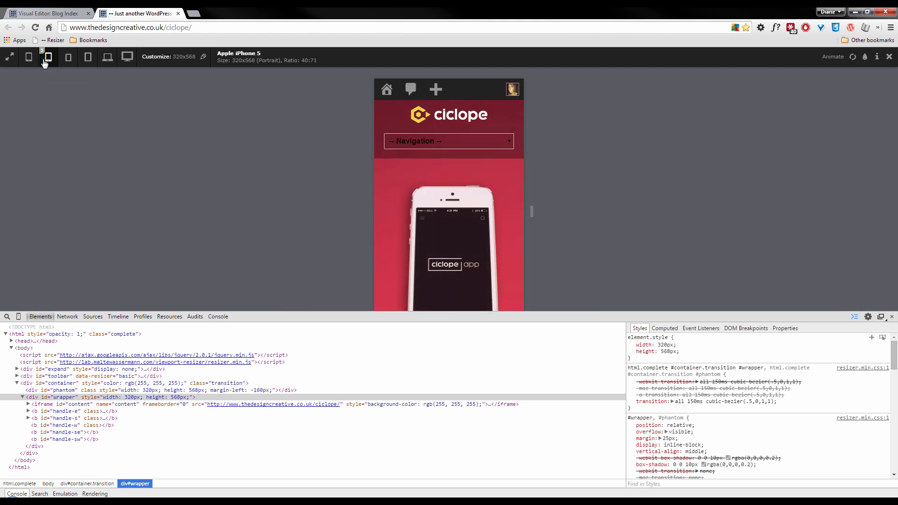
click(28, 57)
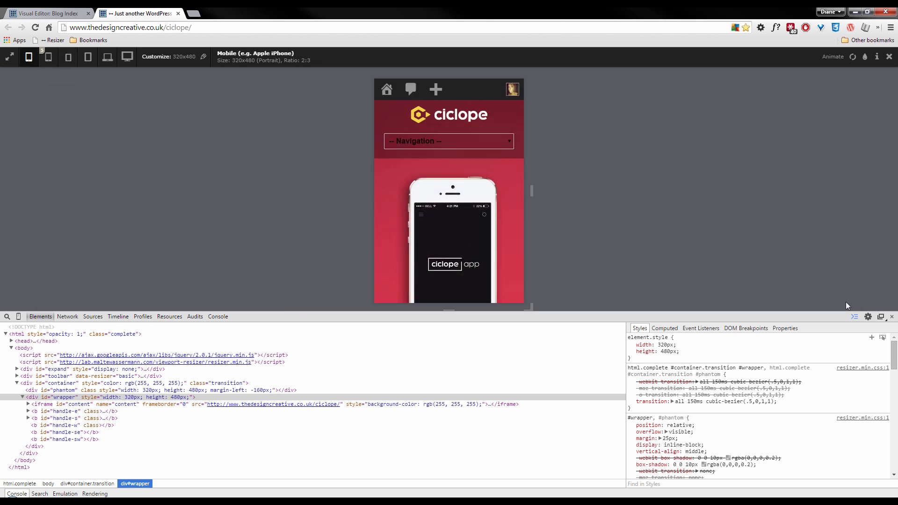
Step: Close the developer tools and examine the hero scrolling beneath the fixed header in the 320x480 mobile preview
click(891, 317)
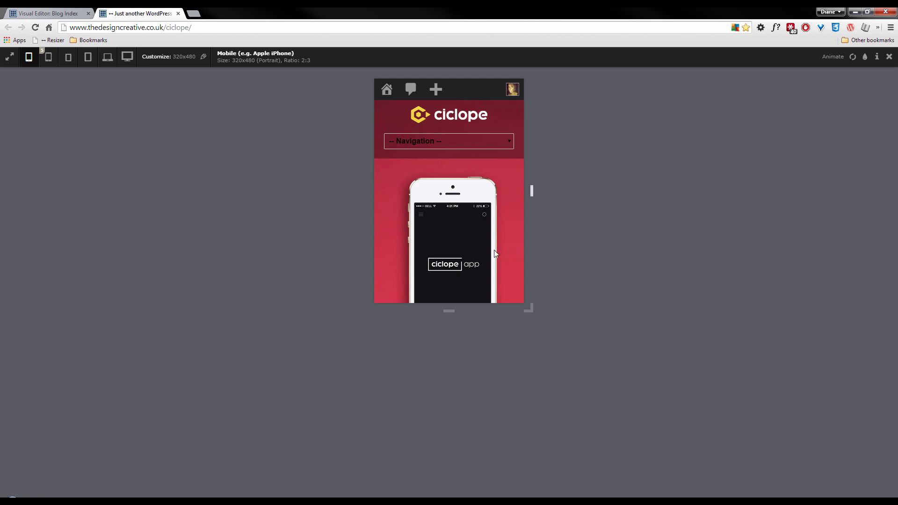
scroll(454, 202, down, 3)
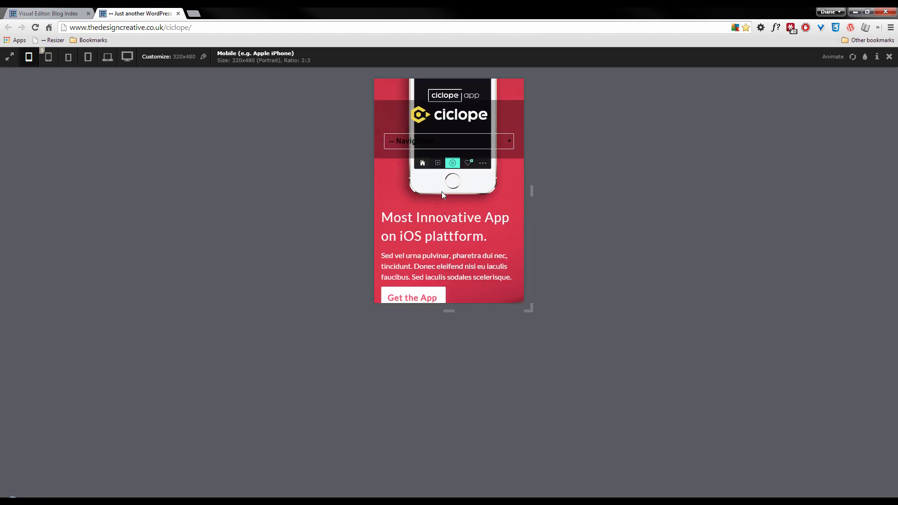
scroll(441, 192, up, 3)
scroll(447, 150, down, 3)
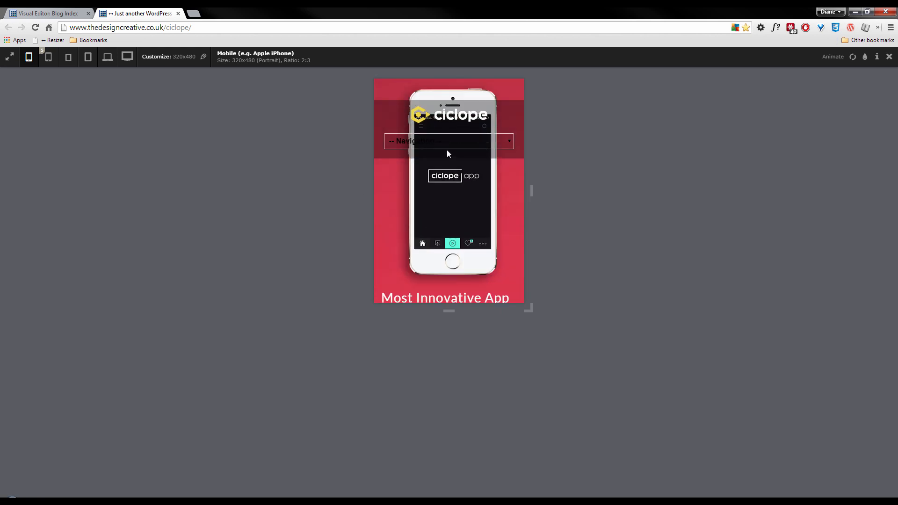
scroll(453, 204, up, 3)
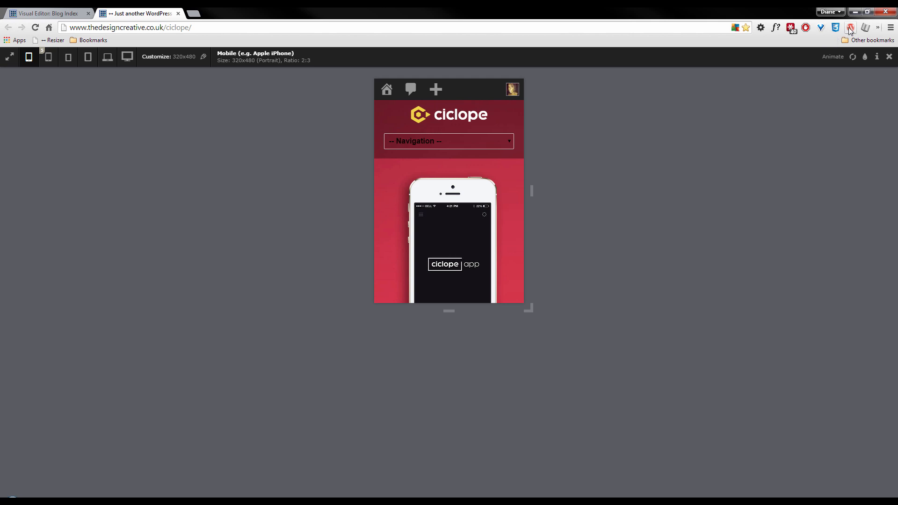
scroll(479, 130, down, 5)
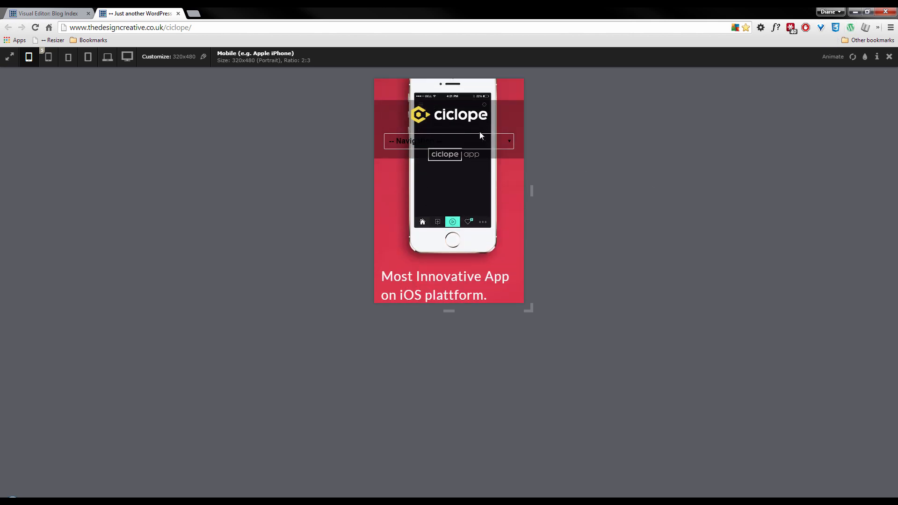
scroll(472, 156, up, 5)
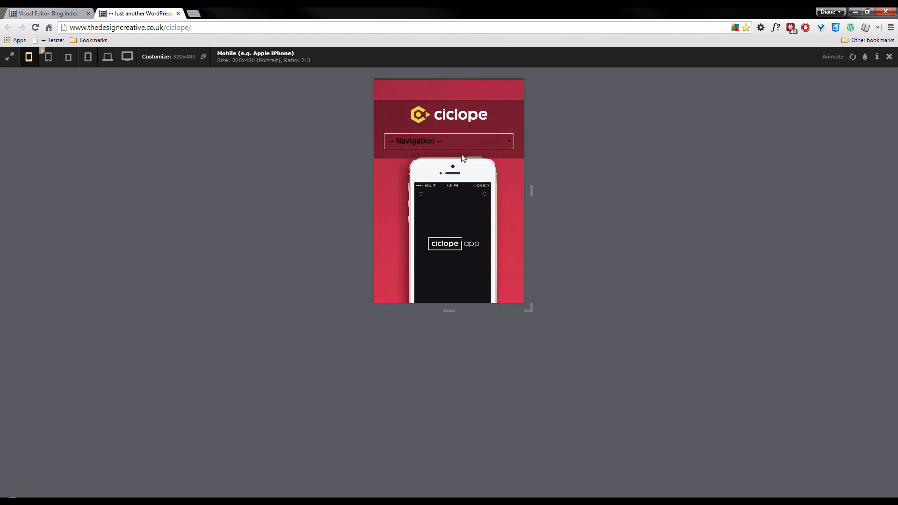
Step: Exit the resizer and narrow the browser window to phone width with the WordPress admin bar hidden
click(889, 58)
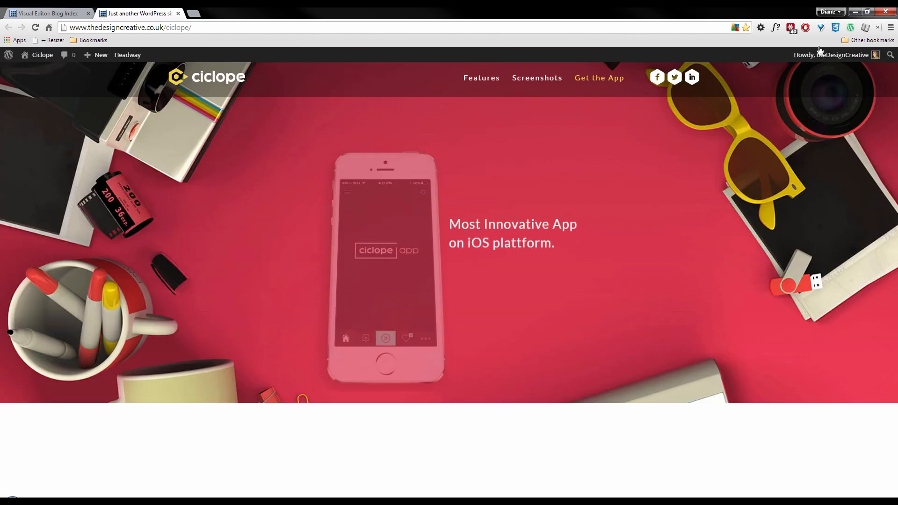
click(868, 13)
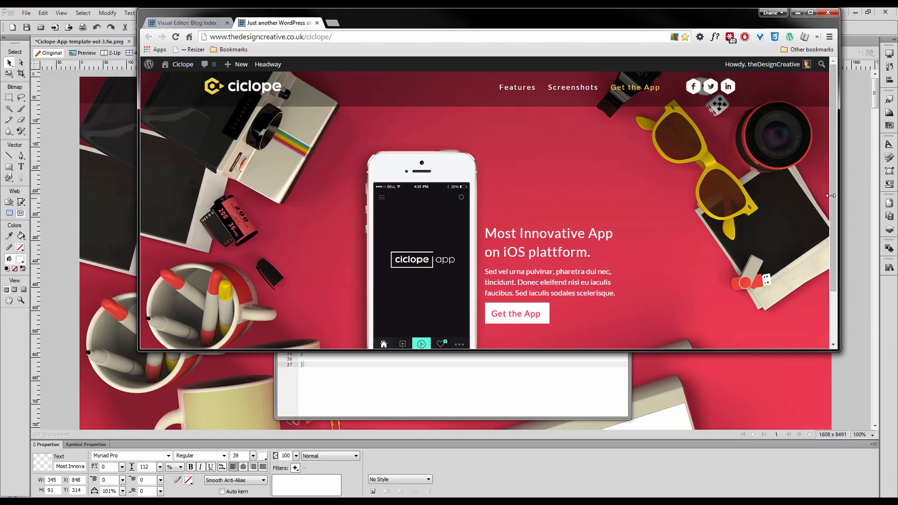
drag(839, 198, 428, 208)
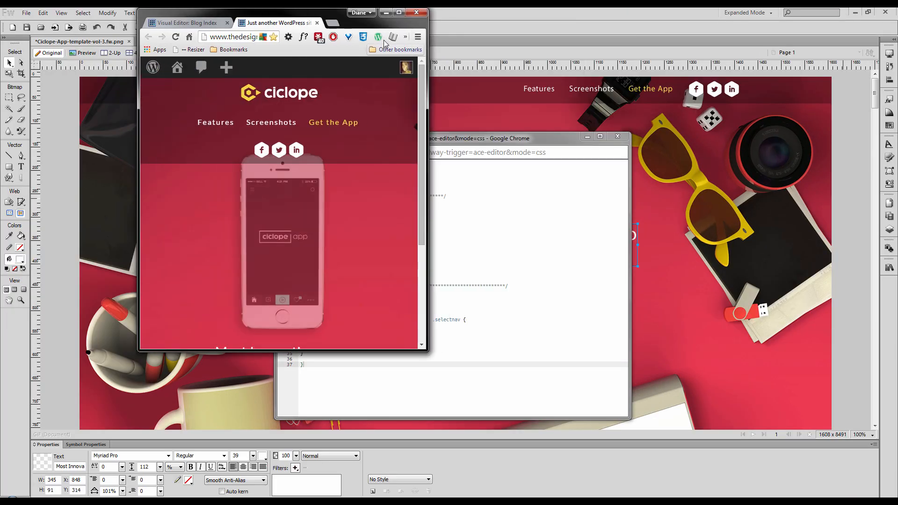
click(377, 39)
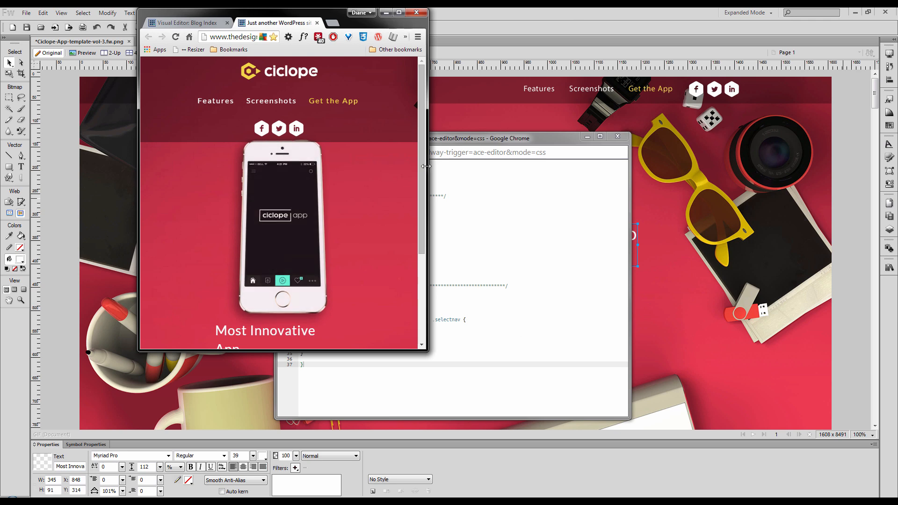
drag(367, 161, 255, 169)
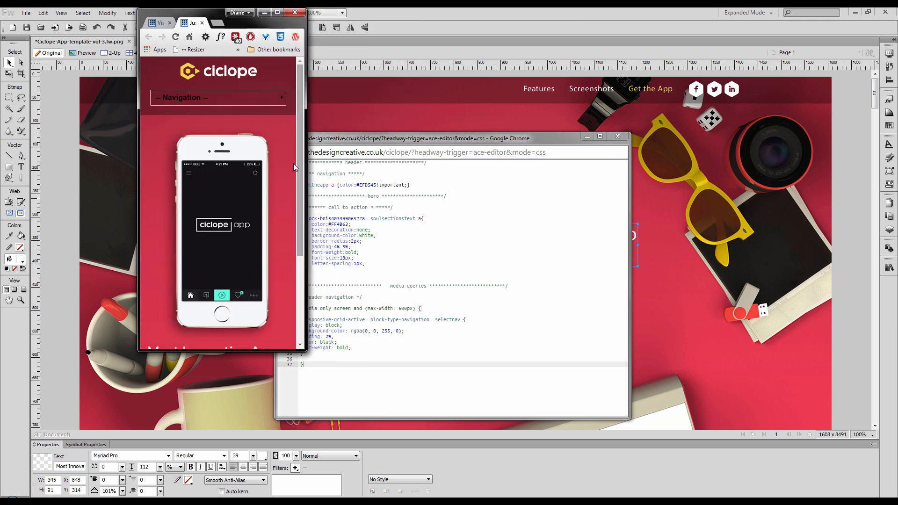
Step: Examine how the hero scrolls under the mobile header in the narrow window, and restore the browser to full screen
scroll(262, 172, down, 2)
scroll(258, 169, up, 3)
scroll(255, 168, down, 5)
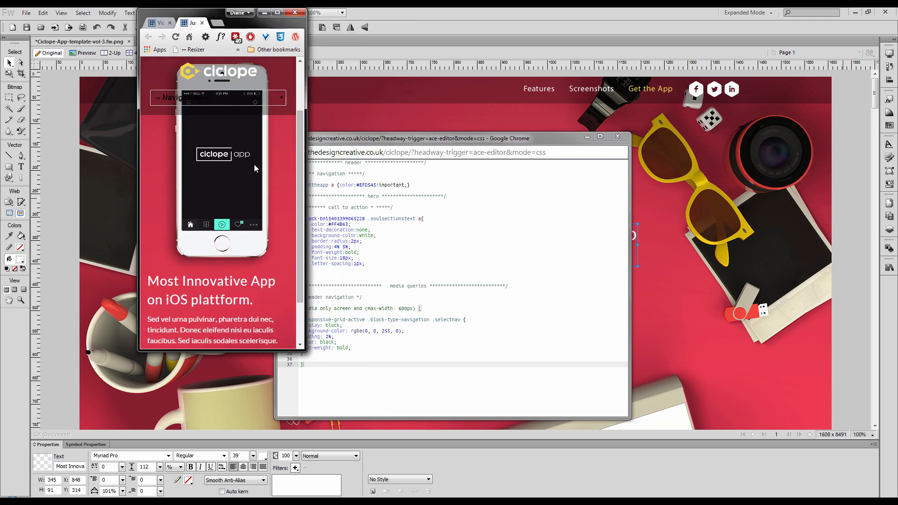
scroll(255, 168, up, 5)
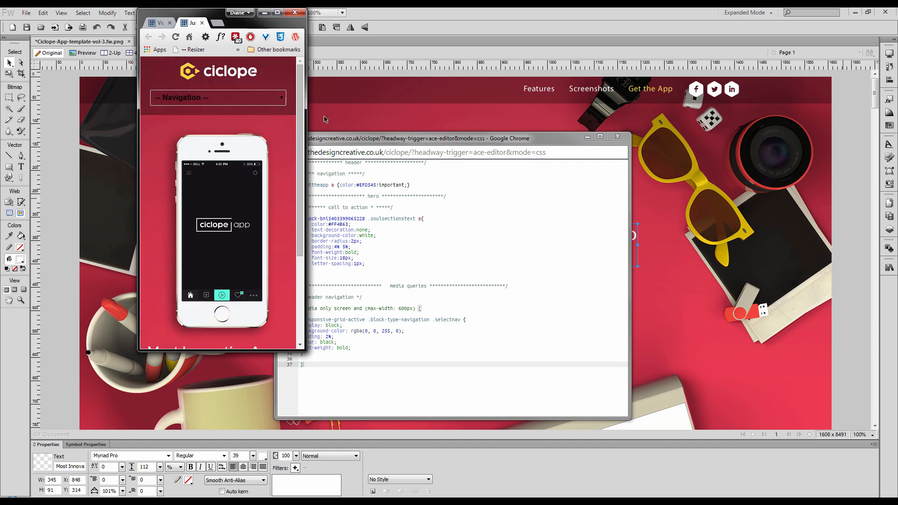
click(277, 12)
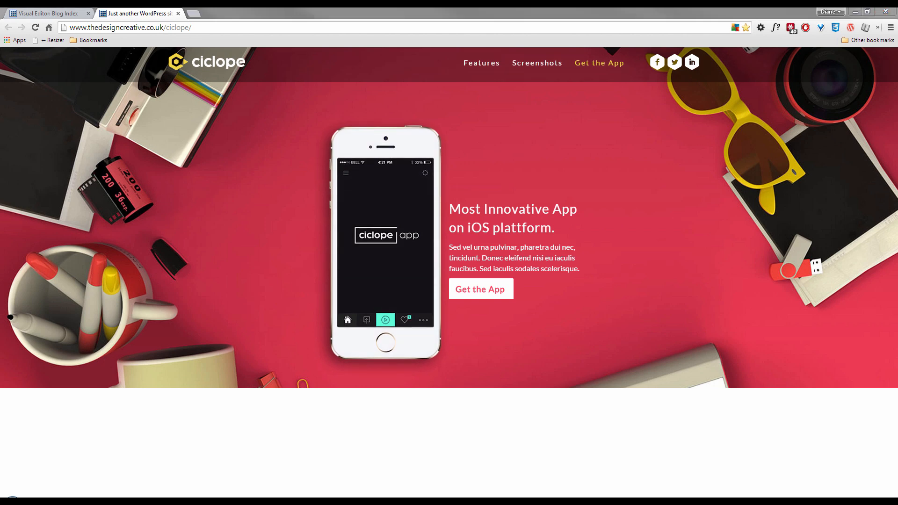
Step: Switch to the Ciclope template in Fireworks and examine the "Mindful, by design." section with its tablet image
click(167, 497)
scroll(332, 233, down, 6)
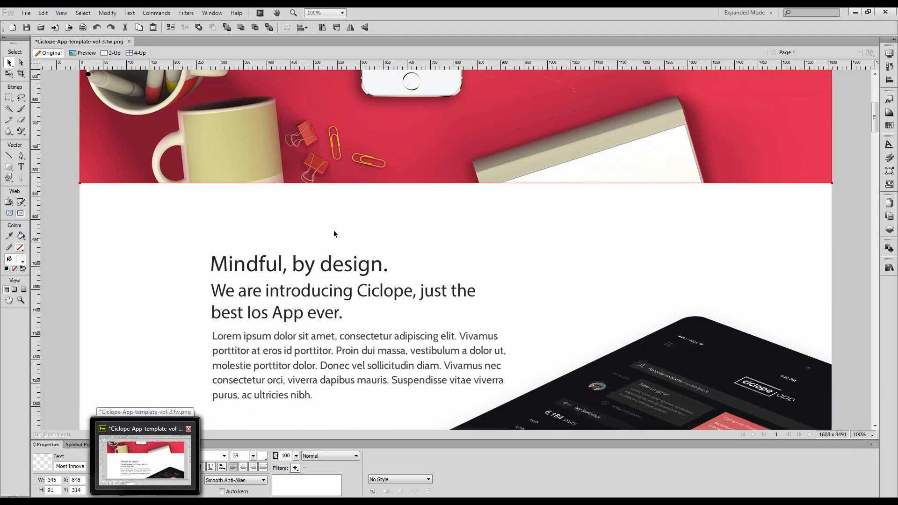
scroll(555, 258, down, 2)
click(616, 242)
scroll(616, 242, down, 3)
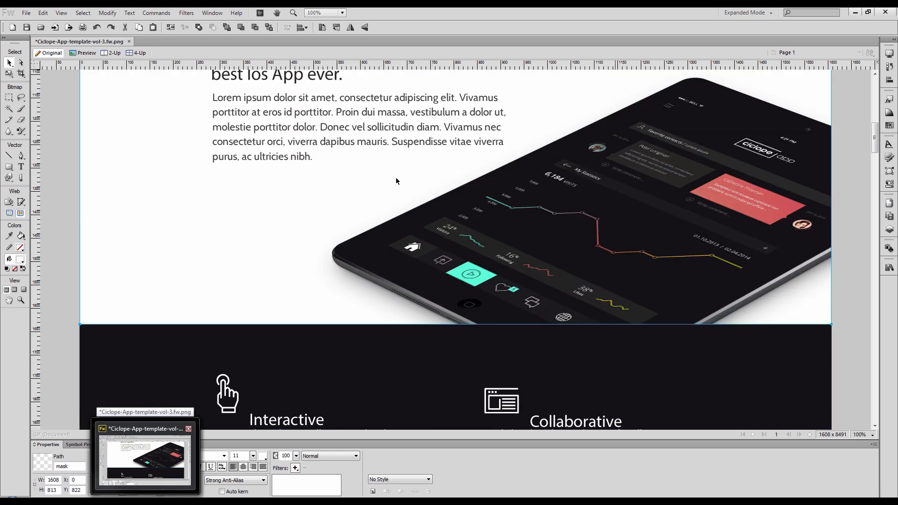
scroll(421, 187, up, 4)
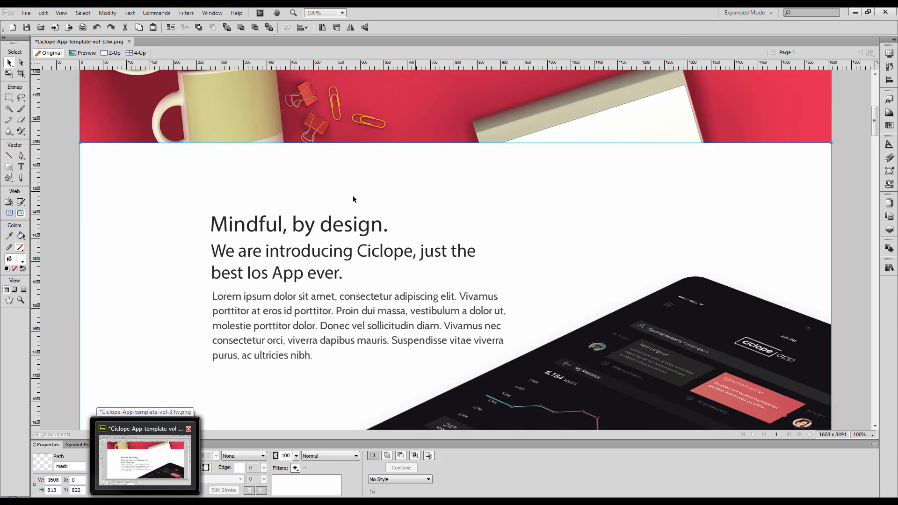
Step: Examine how the "Mindful, by design." section is built by selecting its tablet image, text blocks and white background
click(647, 326)
scroll(415, 185, down, 2)
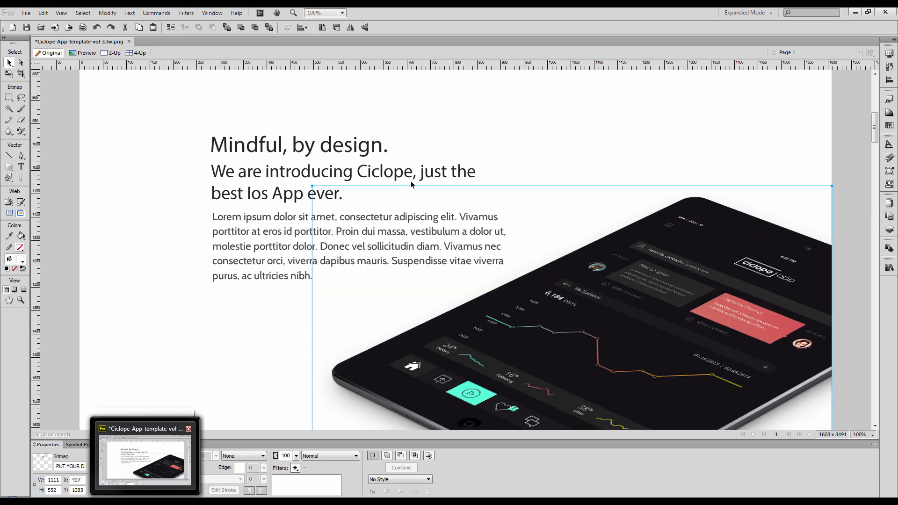
click(253, 149)
click(258, 194)
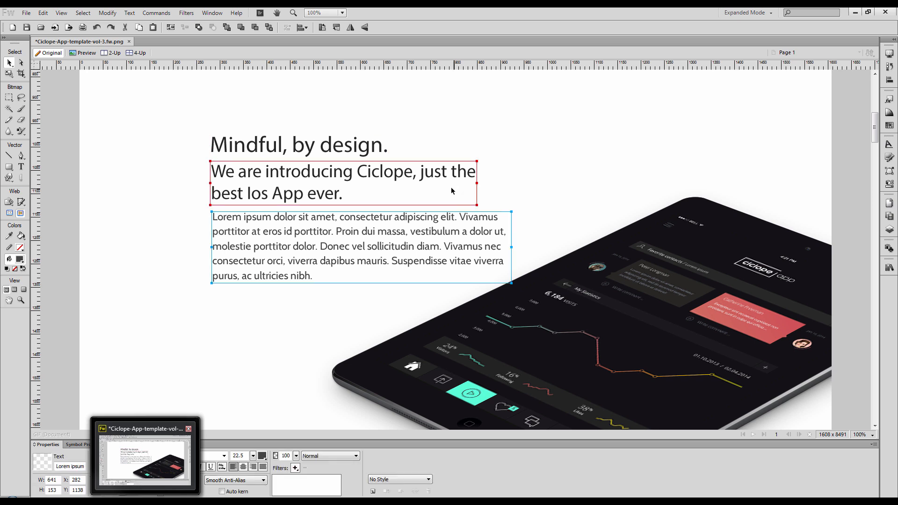
click(672, 253)
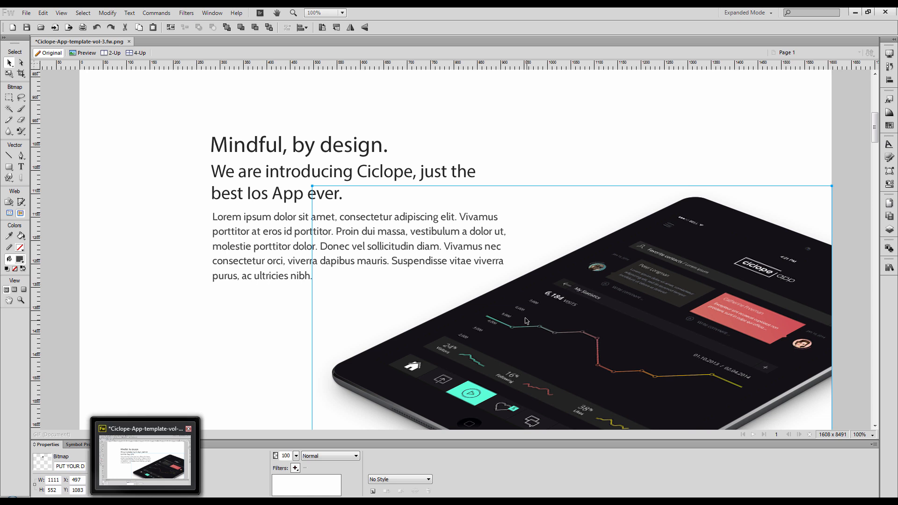
click(554, 142)
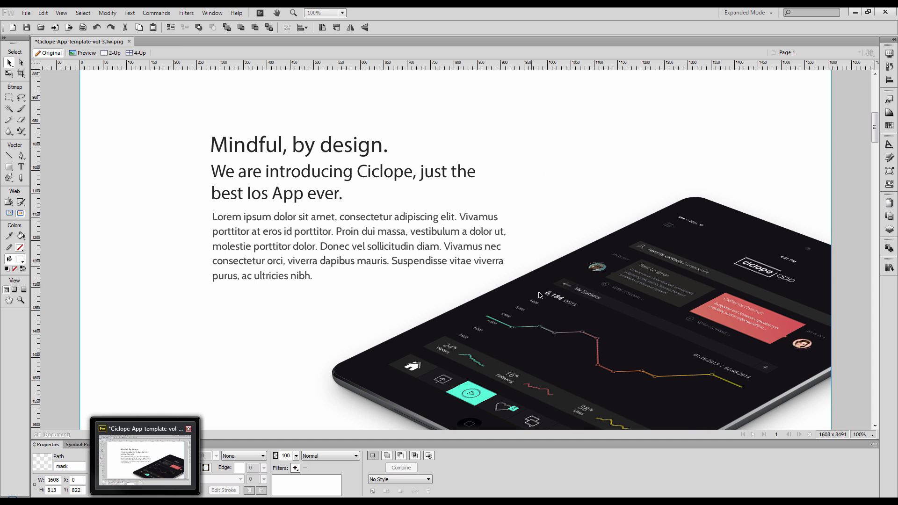
click(537, 337)
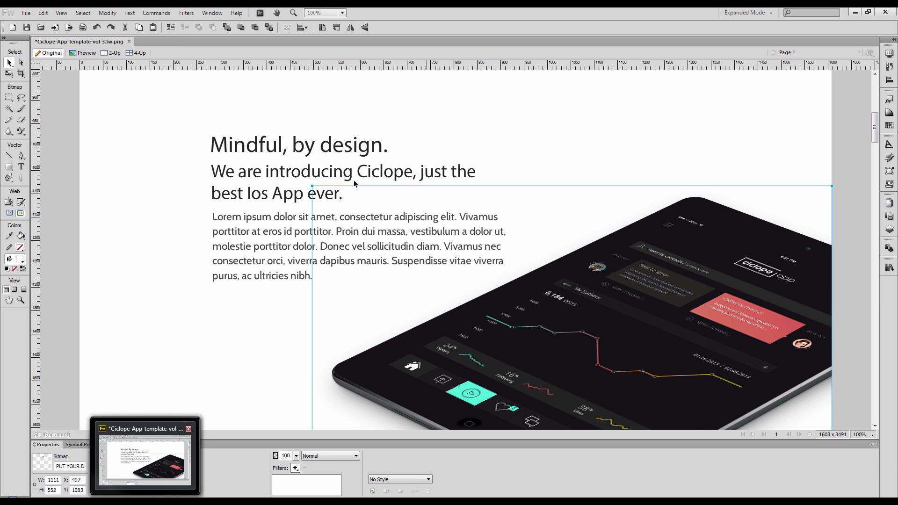
Step: Switch to the Headway visual editor in the browser and add a new wrapper below the hero in grid mode
key(alt+Tab)
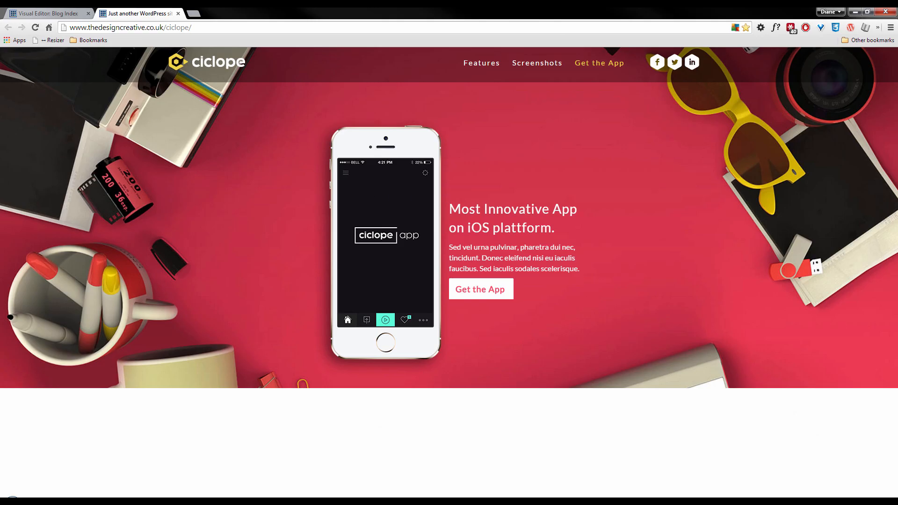
click(73, 14)
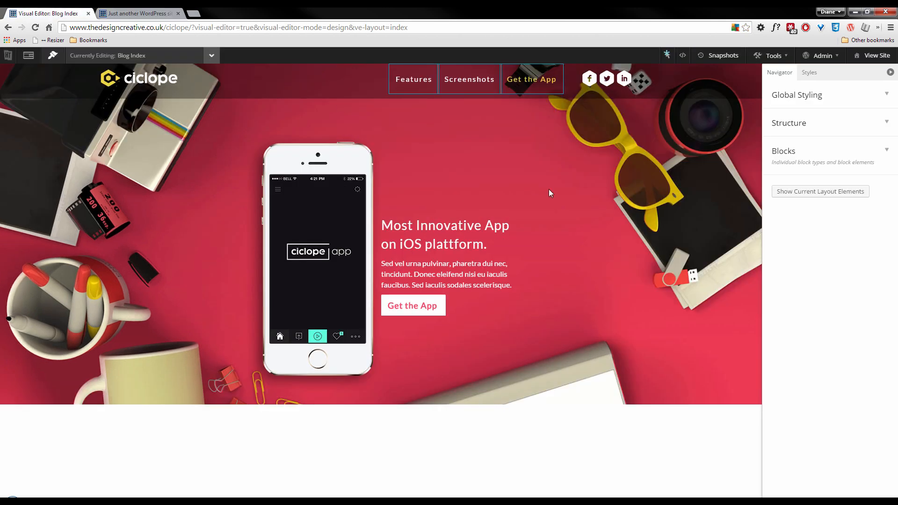
click(29, 57)
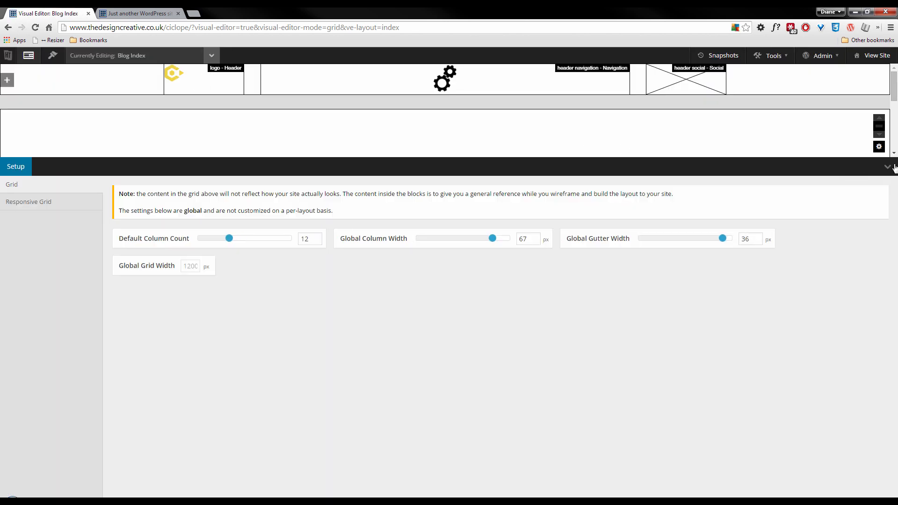
click(888, 167)
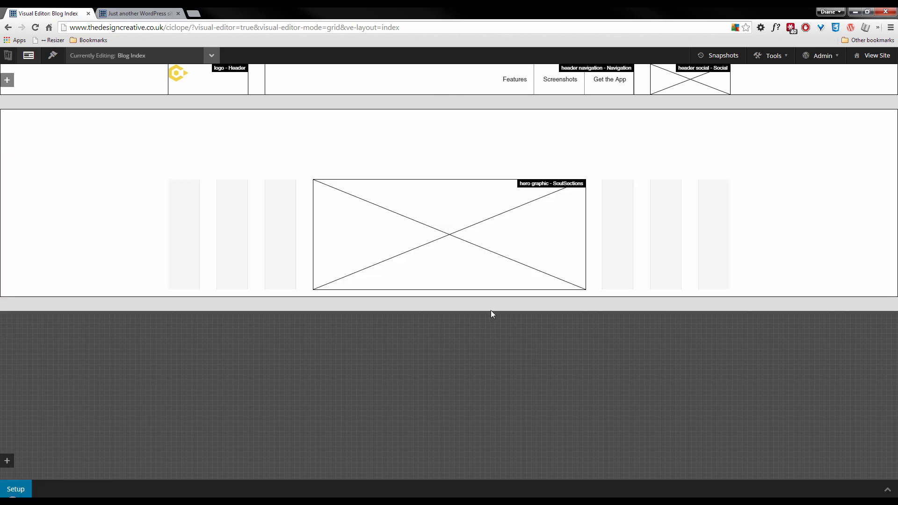
click(5, 462)
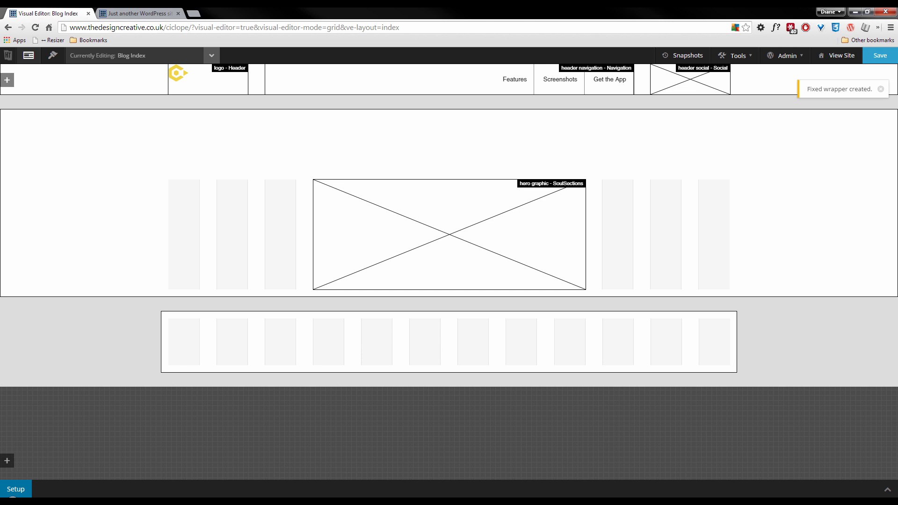
Step: Check the section's background in the Fireworks template, and change the new Headway wrapper from fixed to fluid
key(alt+Tab)
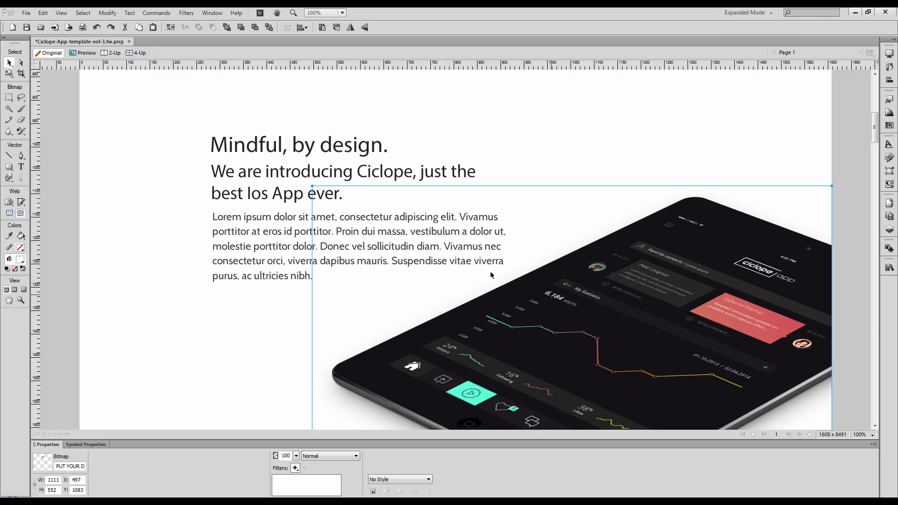
click(460, 183)
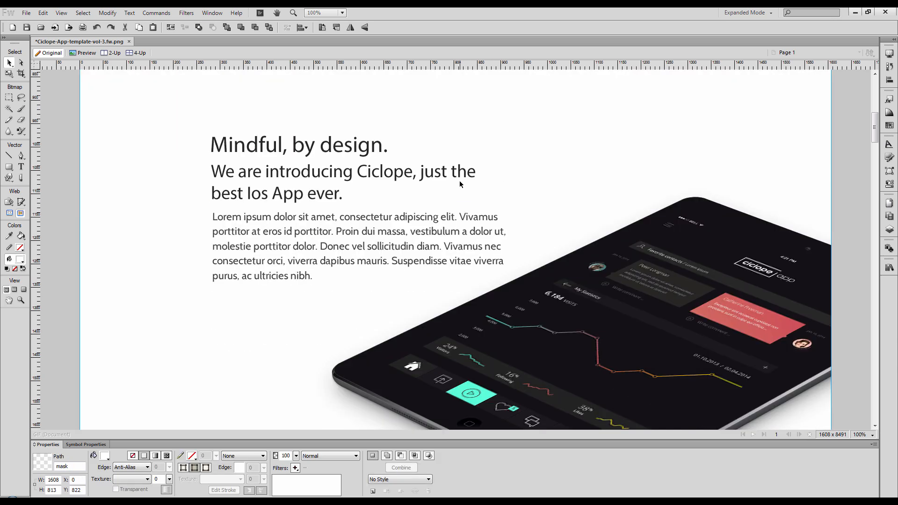
scroll(373, 173, up, 2)
key(alt+Tab)
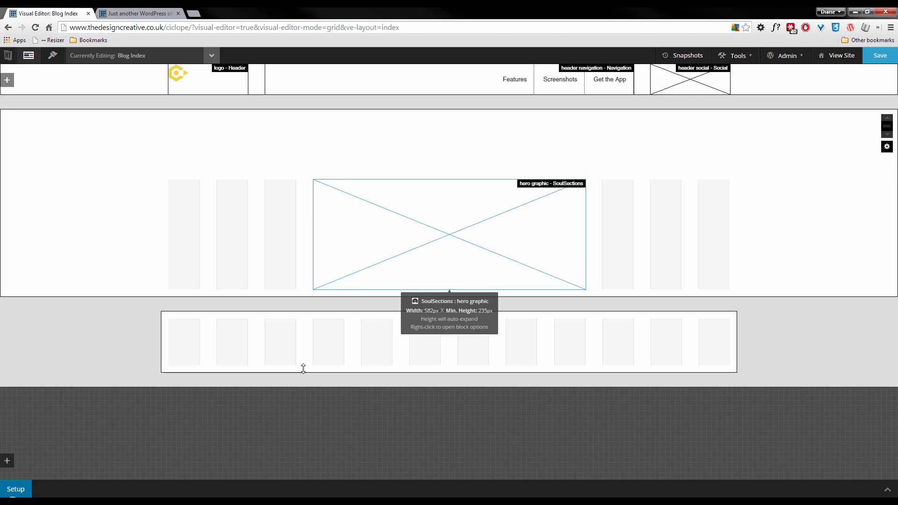
right_click(278, 352)
click(336, 386)
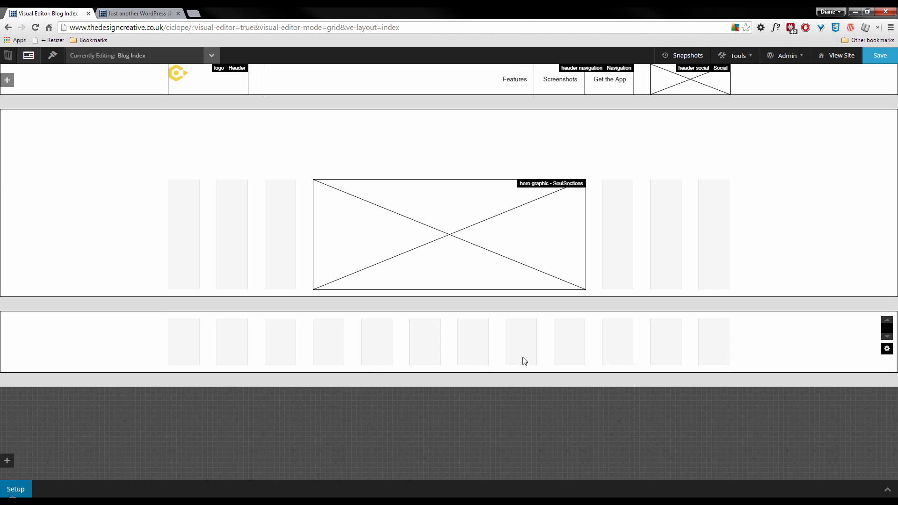
Step: Set the new fluid wrapper's alias to "mindful"
right_click(427, 347)
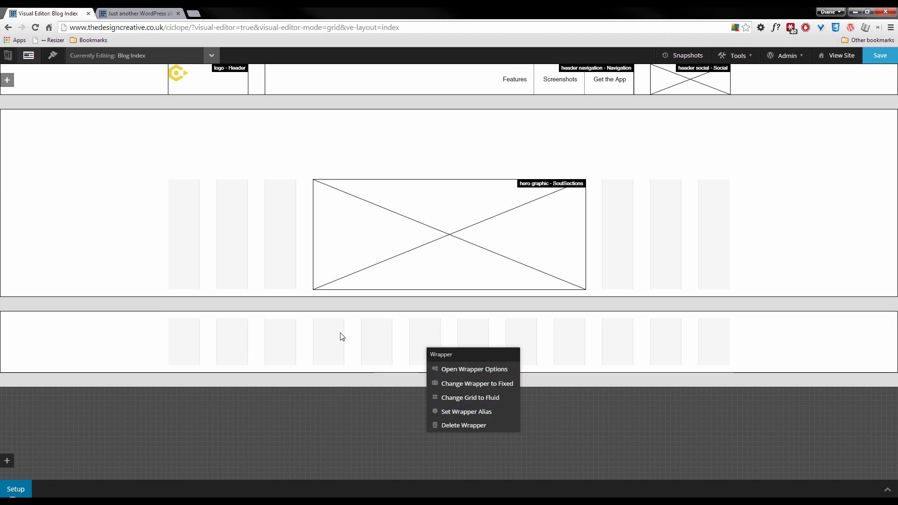
key(alt+Tab)
key(alt+Tab)
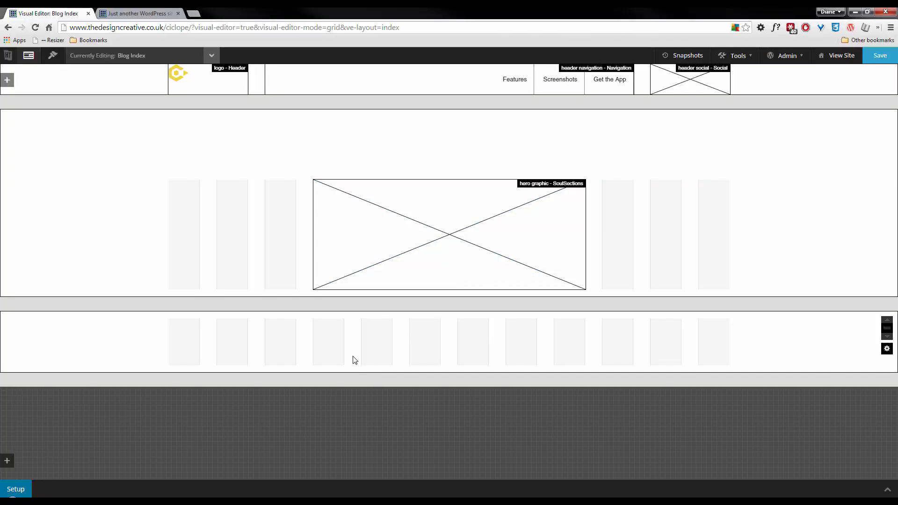
right_click(353, 359)
click(408, 422)
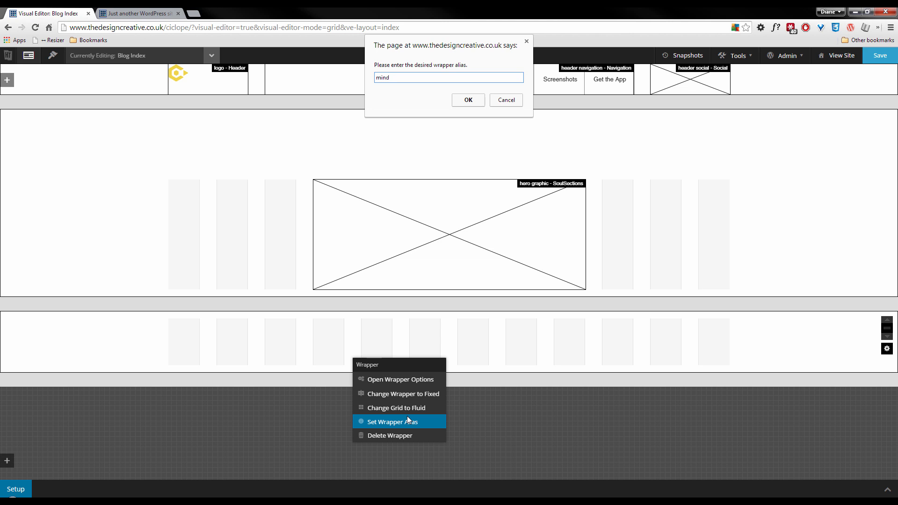
text(mindfu)
key(Return)
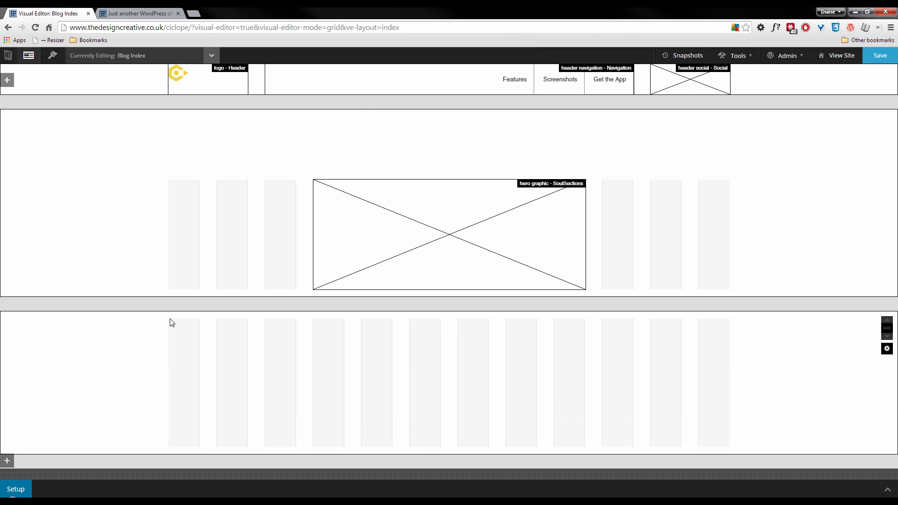
Step: Draw a block in the new wrapper as a SoulSections block and open its Breakpoint and Section Settings
drag(337, 350, 442, 451)
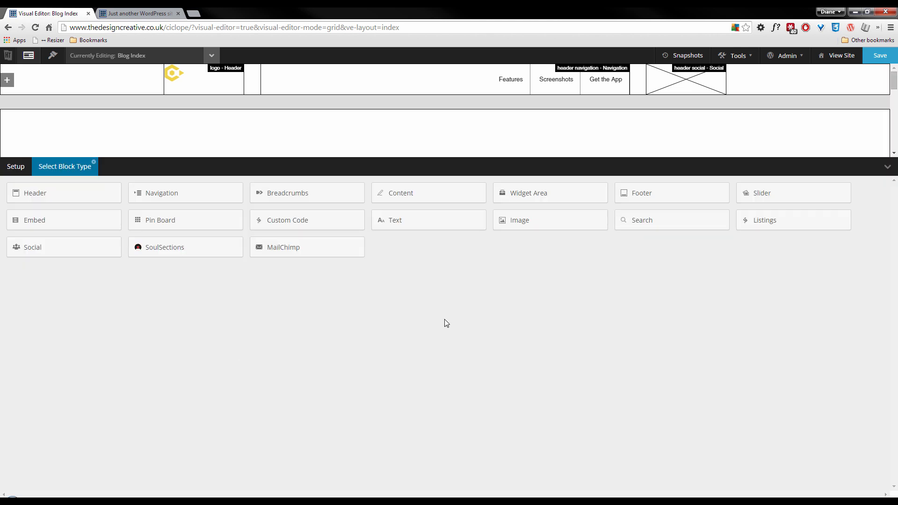
click(177, 248)
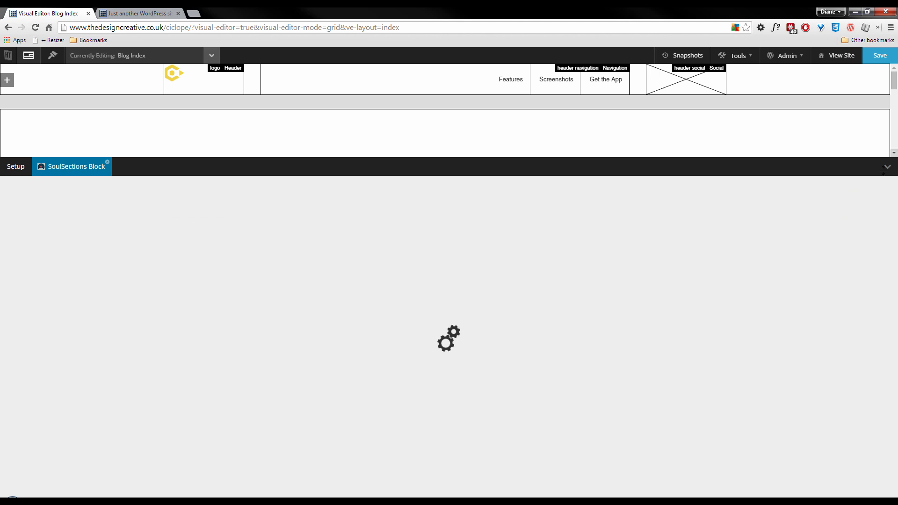
key(alt+Tab)
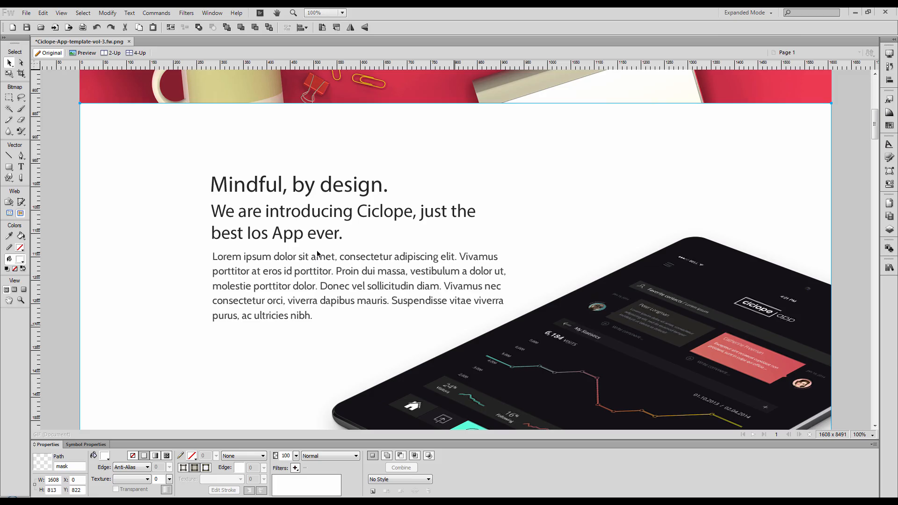
key(alt+Tab)
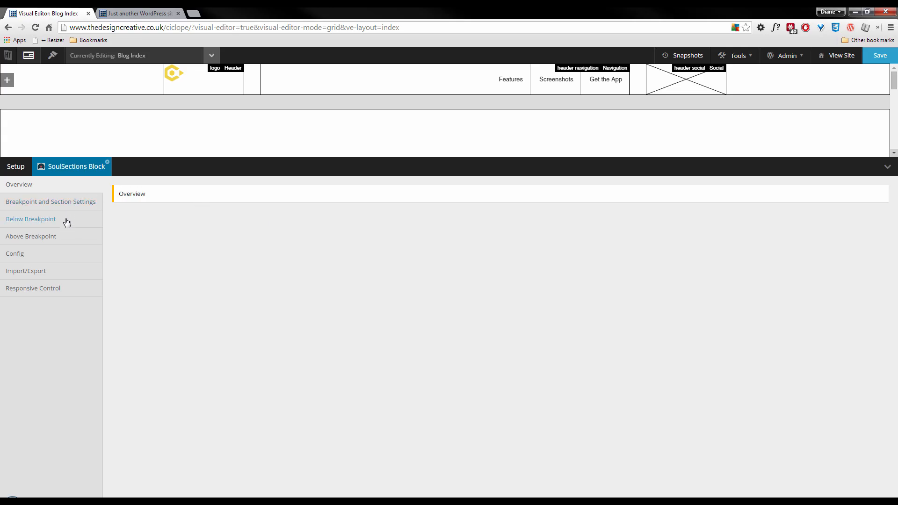
click(60, 205)
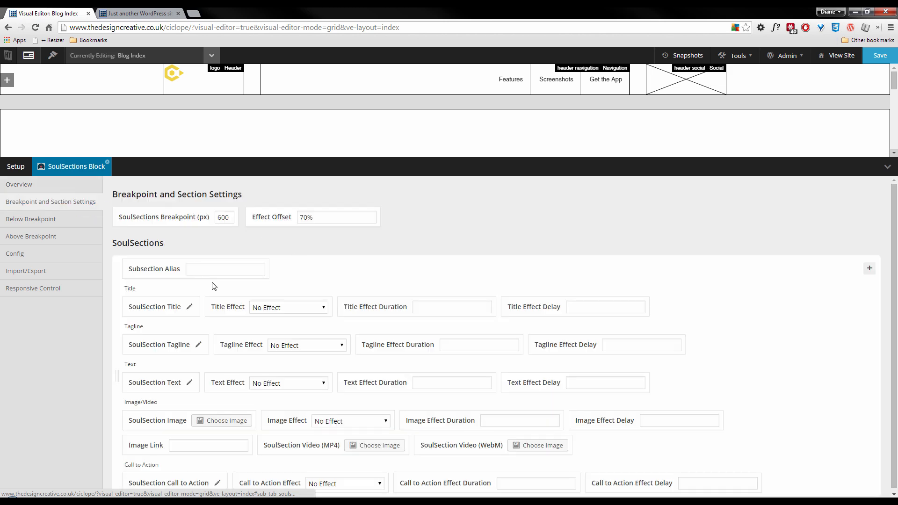
Step: Copy the "Mindful, by design." heading text from the Fireworks template and return to Headway
key(alt+Tab)
click(312, 196)
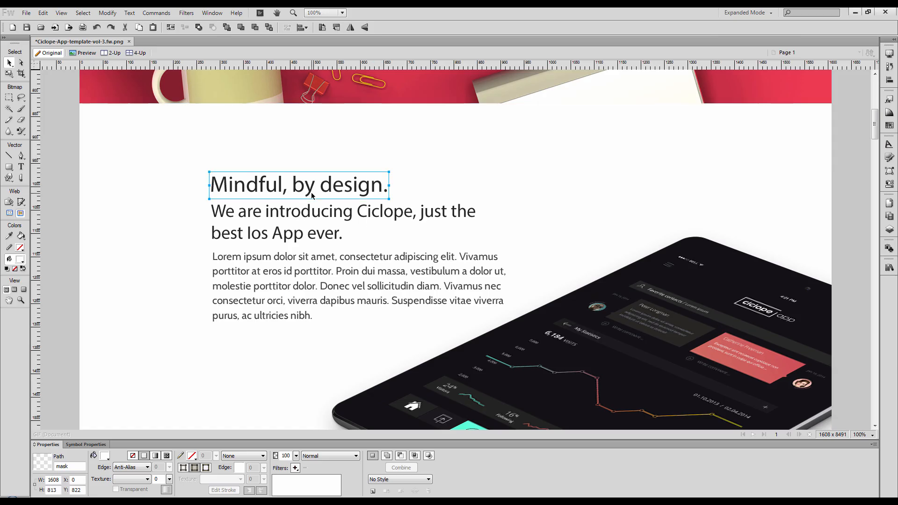
double_click(313, 187)
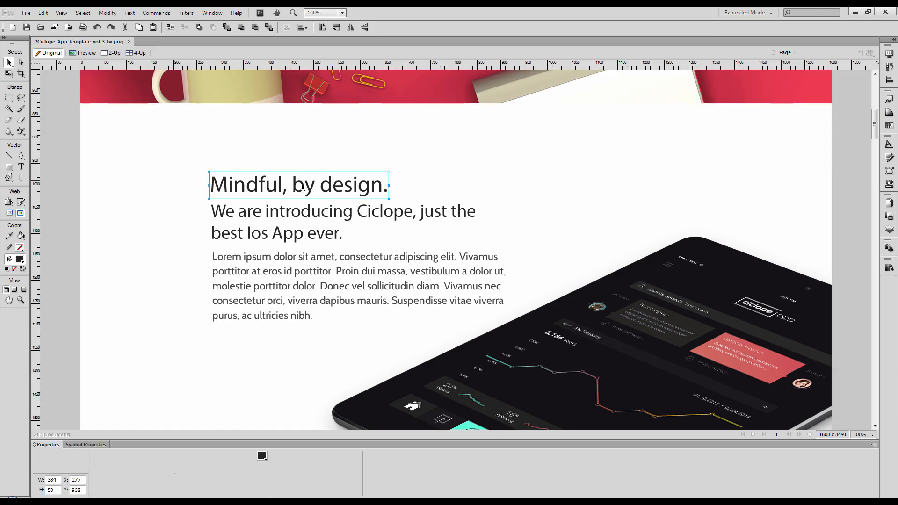
key(ctrl+a)
key(ctrl+c)
key(alt+Tab)
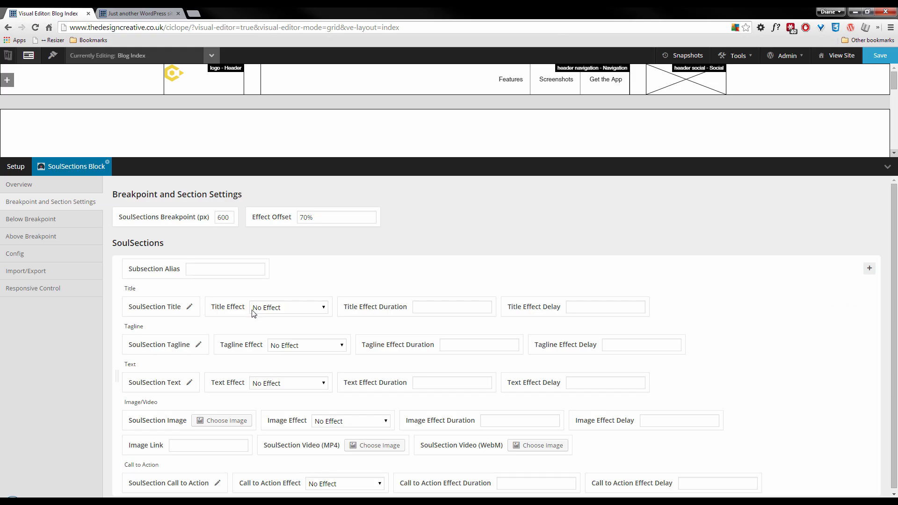
Step: Open the SoulSection Title editor and try to paste the copied heading into its HTML source
click(191, 307)
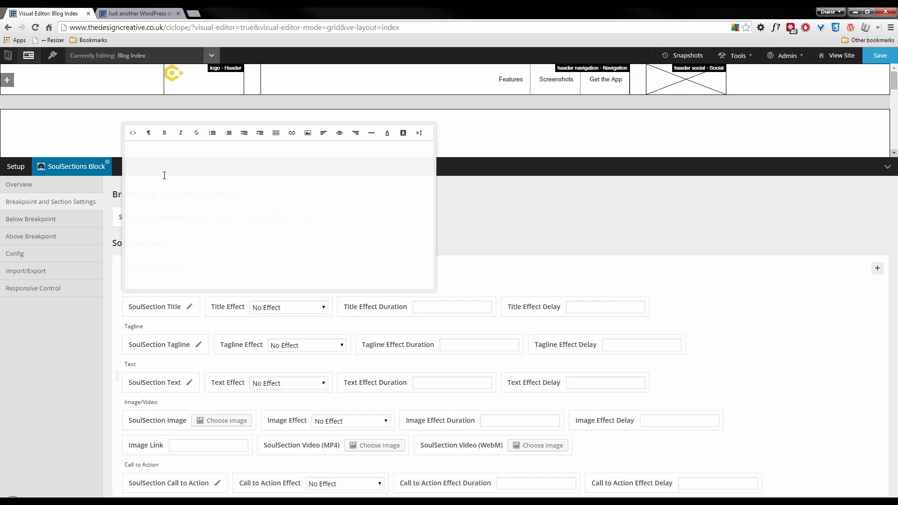
key(ctrl+v)
key(ctrl+z)
click(133, 133)
text(@media only screen and (max-width: 600px) .responsive-grid-active .block-type-navigation .selectnav { display: block; background-color: rgba(0, 0, 255, 0); padding: 2%; color: black; font-weight: bold; })
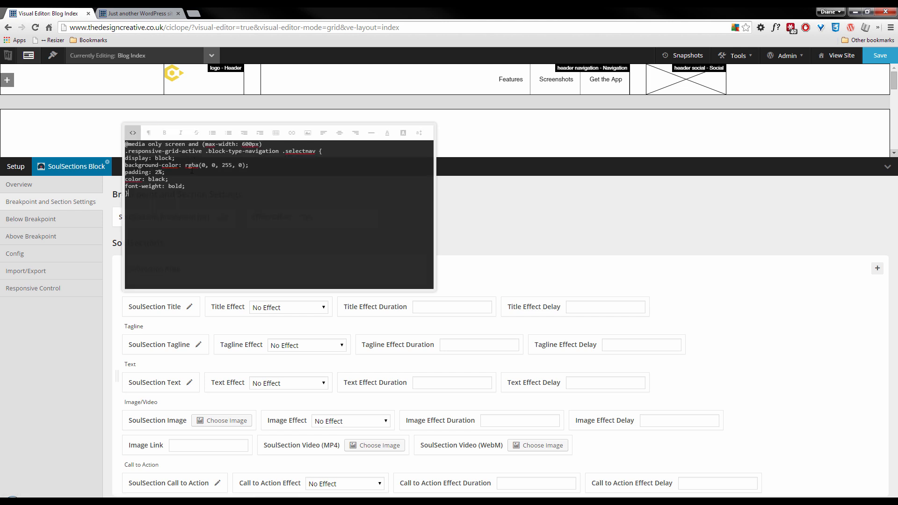
Step: Recopy the heading from Fireworks, replace the title's source with "Mindful, by design." and return to the visual text view
key(alt+Tab)
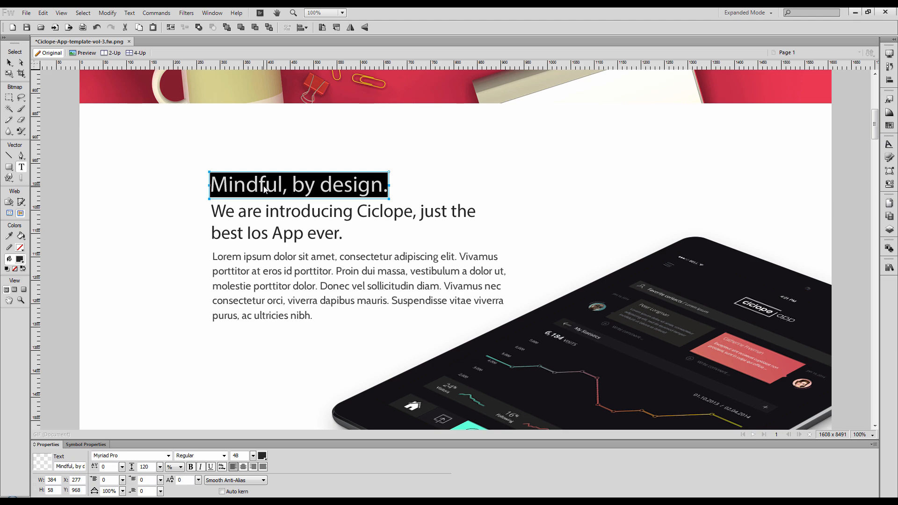
key(alt+Tab)
key(ctrl+a)
key(ctrl+v)
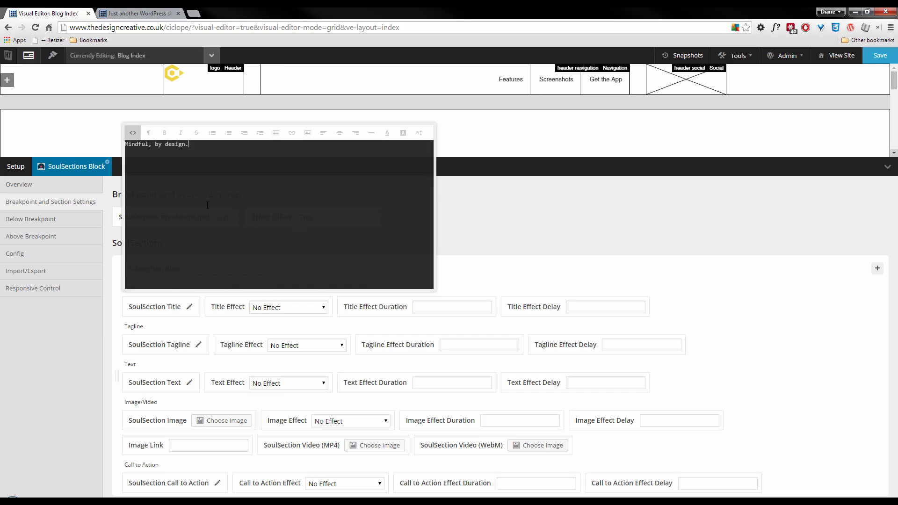
click(133, 133)
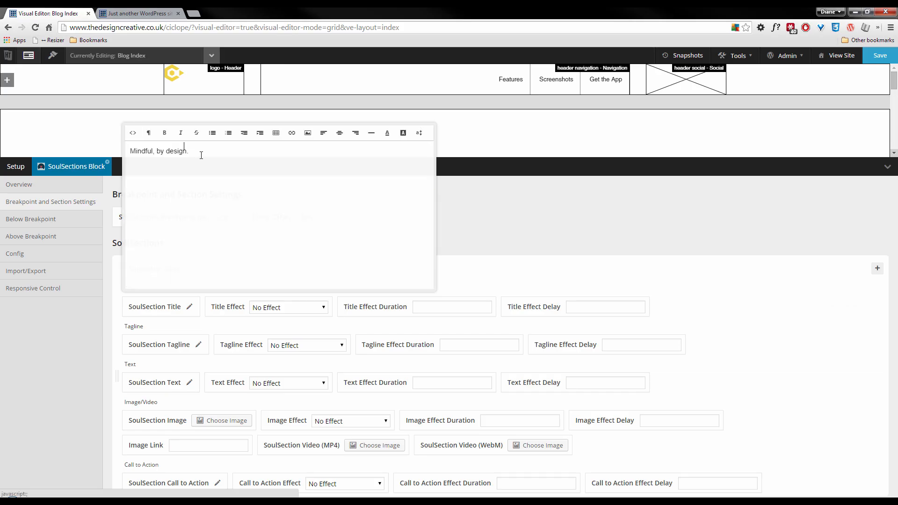
Step: Format the title "Mindful, by design." as Header 2
drag(189, 151, 130, 151)
click(155, 135)
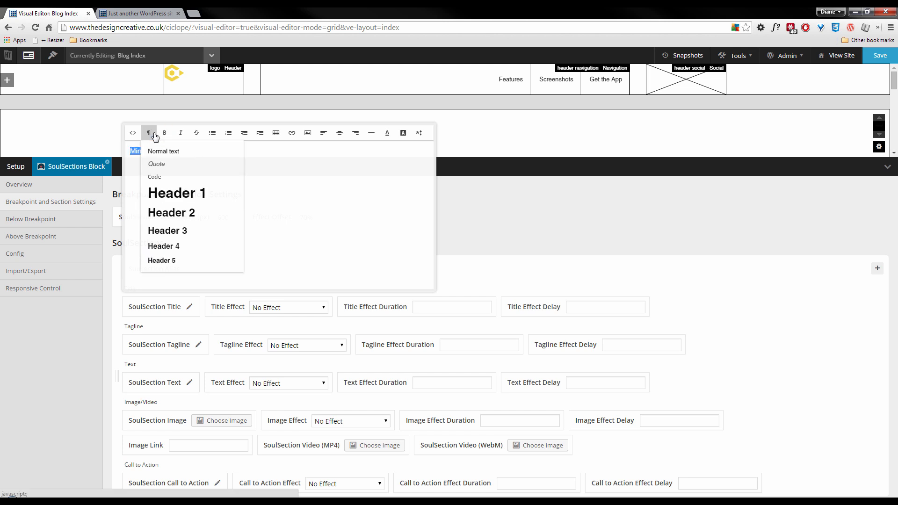
click(184, 215)
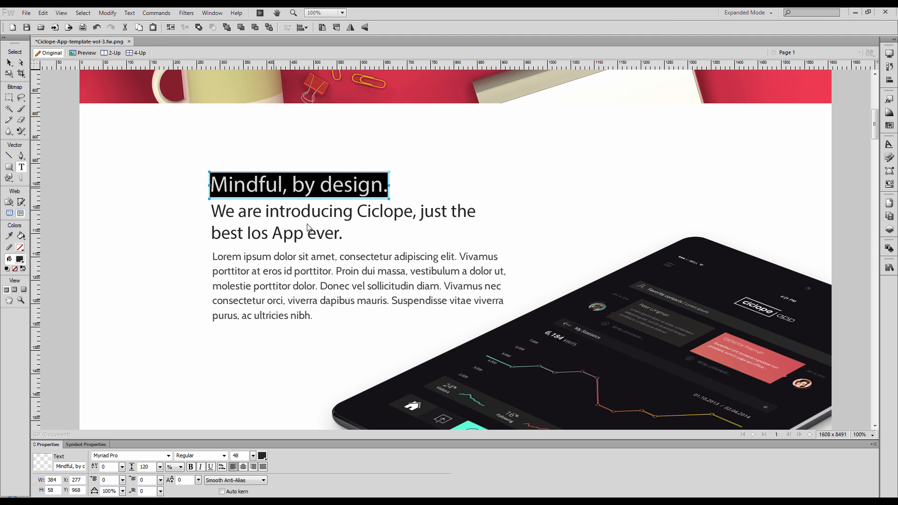
Step: Copy the tagline "We are introducing Ciclope, just the best Ios App ever." from the Fireworks template
triple_click(293, 233)
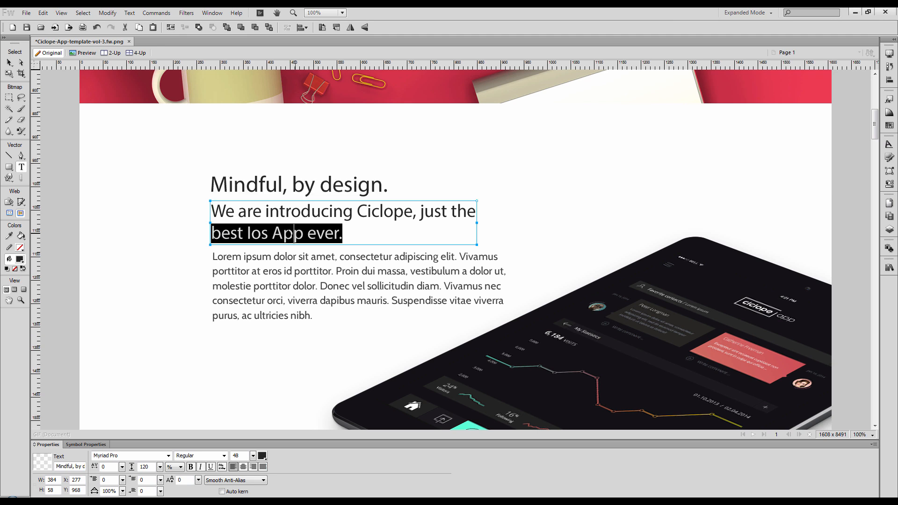
click(293, 232)
key(ctrl+c)
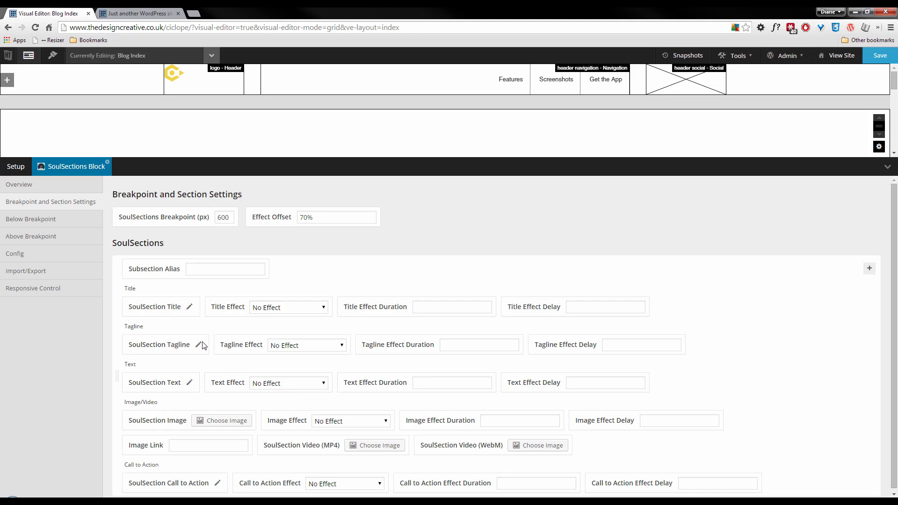
Step: Paste the copied tagline into the SoulSection Tagline's HTML source and return to the visual text view
click(199, 345)
click(133, 170)
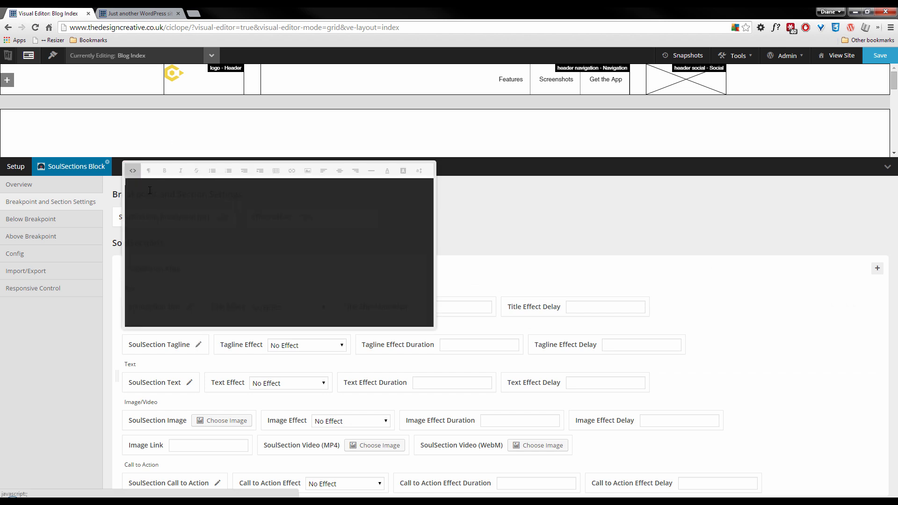
key(ctrl+v)
click(133, 170)
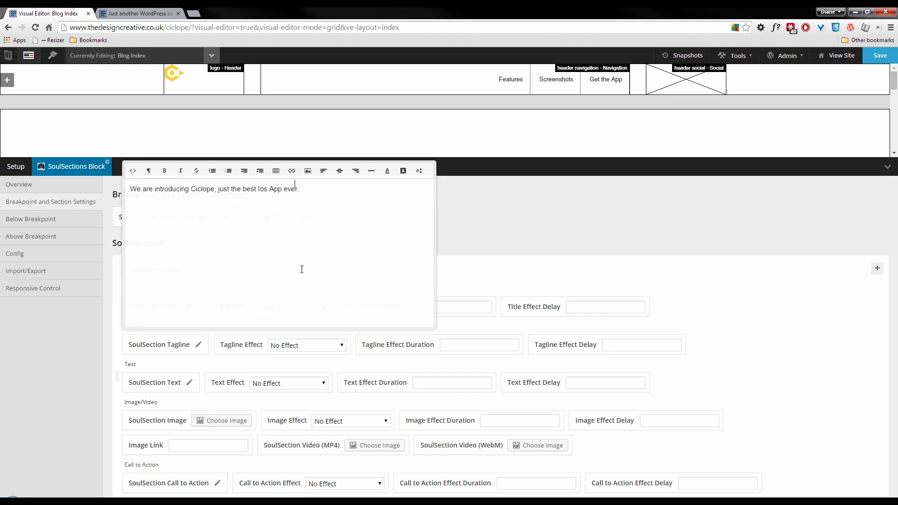
Step: Switch to Fireworks and copy the full "Lorem ipsum dolor sit amet" paragraph below the tagline
key(alt+Tab)
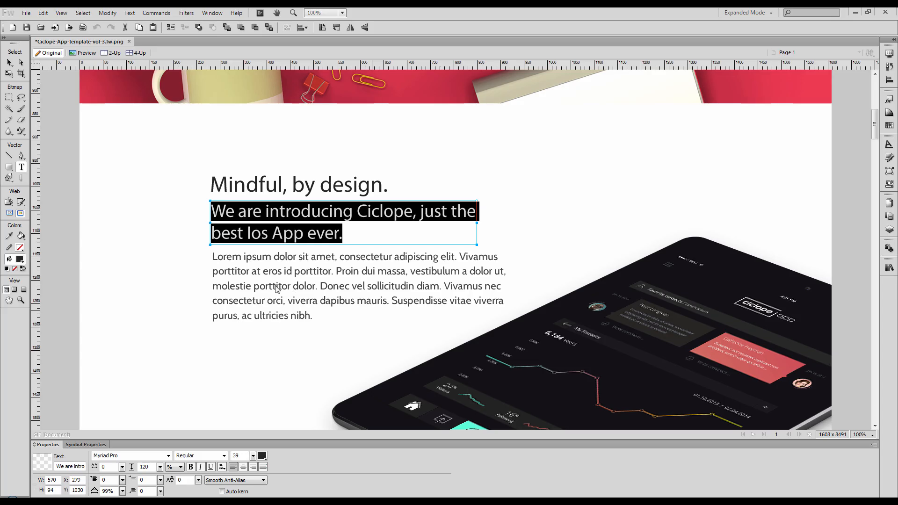
double_click(238, 258)
triple_click(235, 284)
key(ctrl+c)
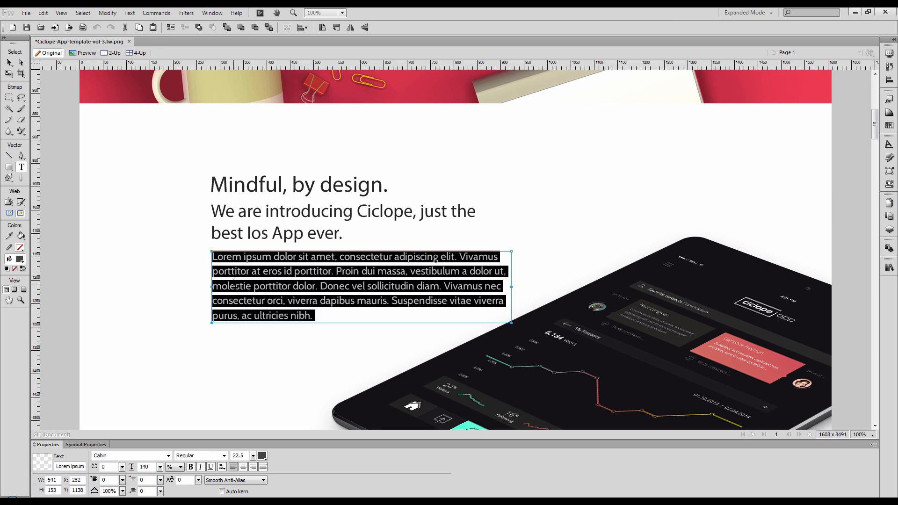
Step: Back in the Headway editor, paste the copied paragraph into the SoulSection Text's HTML source and return to the visual view
key(alt+Tab)
click(204, 357)
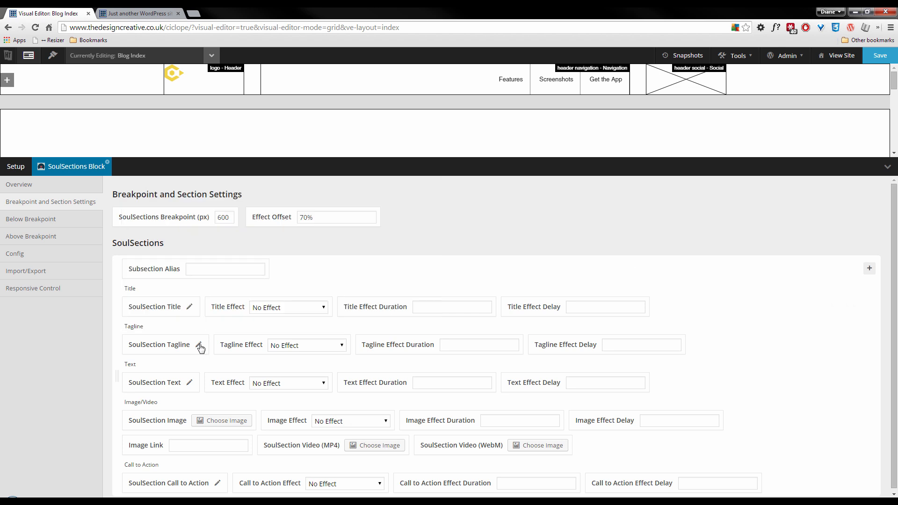
click(189, 382)
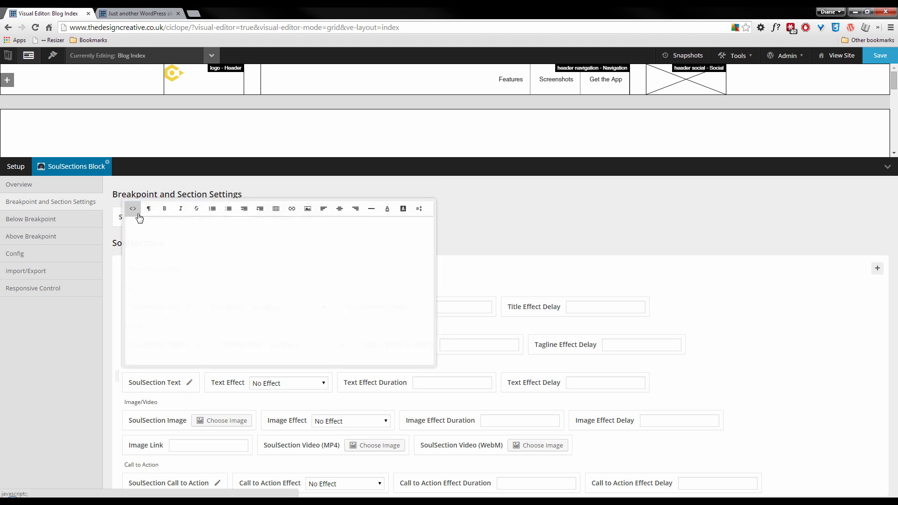
click(133, 209)
key(ctrl+v)
click(132, 208)
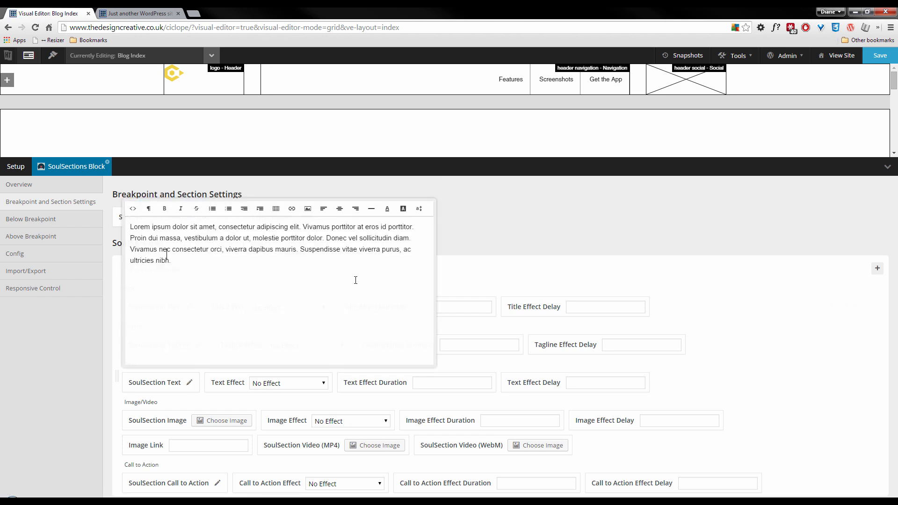
Step: Set the title, tagline and text effects of the SoulSection to Fade In Up
scroll(421, 131, down, 2)
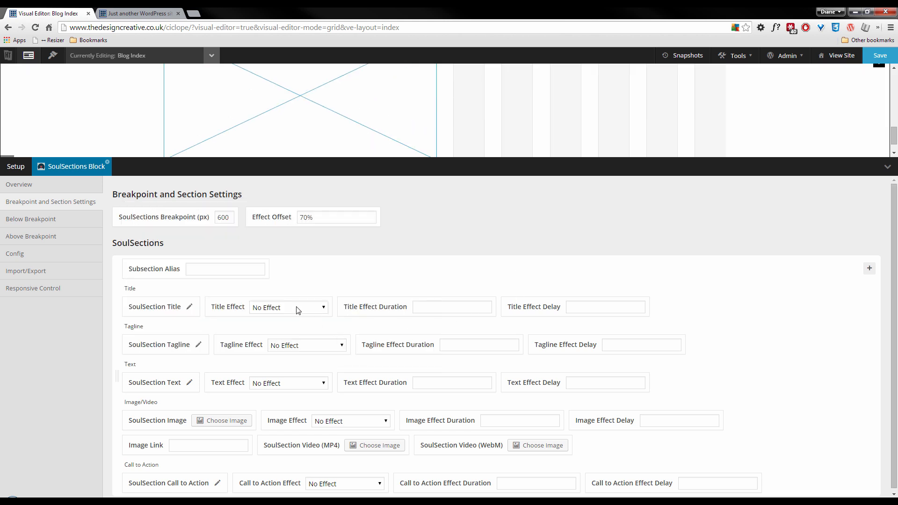
click(287, 307)
click(281, 391)
click(306, 345)
click(302, 246)
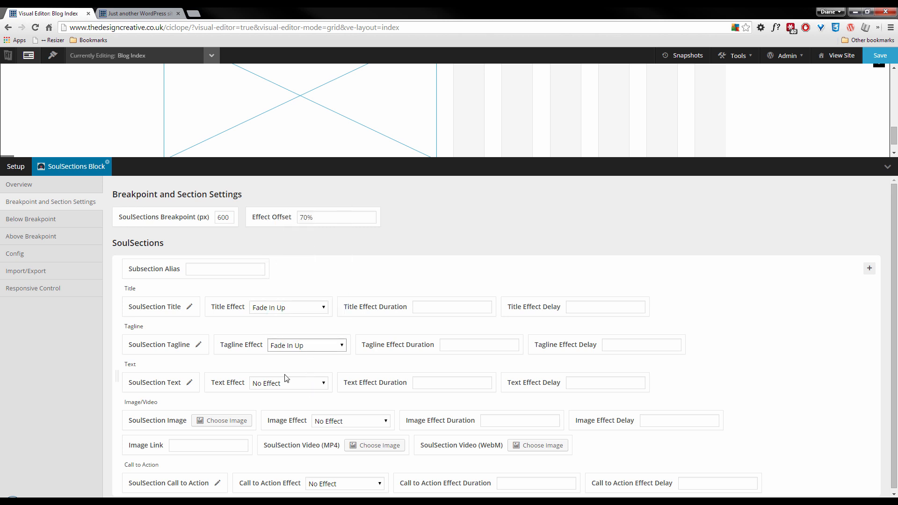
click(287, 383)
click(285, 283)
Step: Set the effect durations to 1s for the title, 1s for the tagline and 2s for the text
click(427, 306)
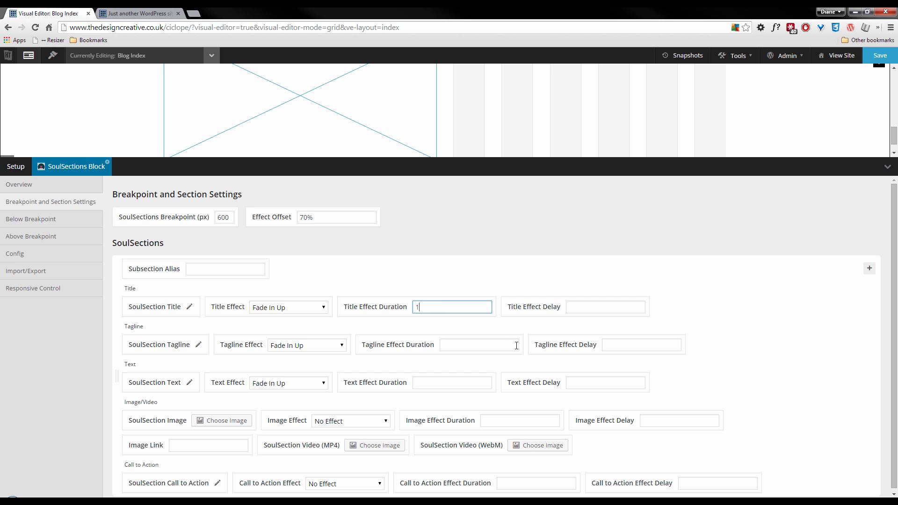
click(454, 350)
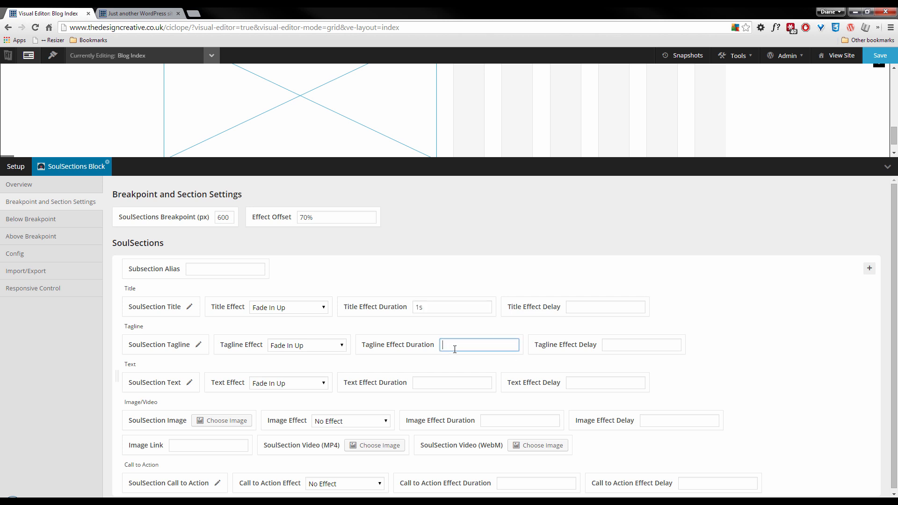
text(1s)
click(434, 382)
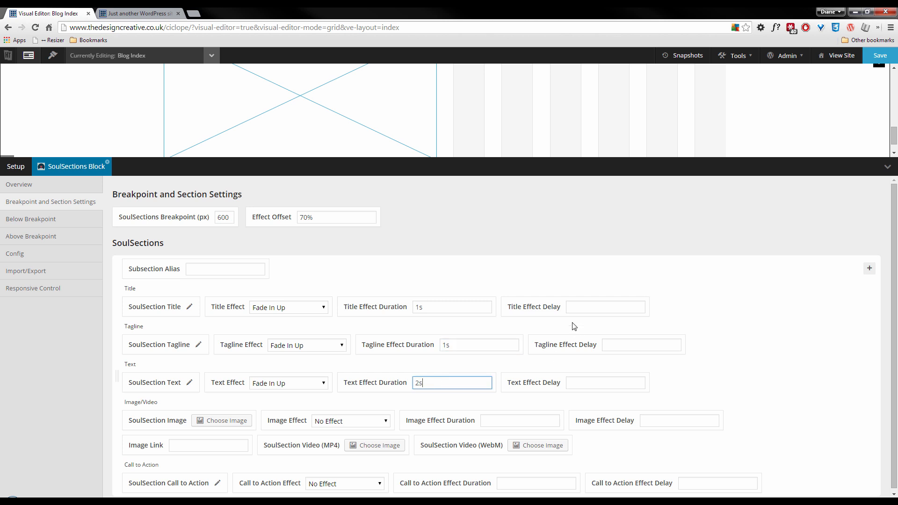
Step: Set the effect delay to 1s for both the tagline and the text
click(583, 304)
click(616, 350)
click(610, 347)
text(1s)
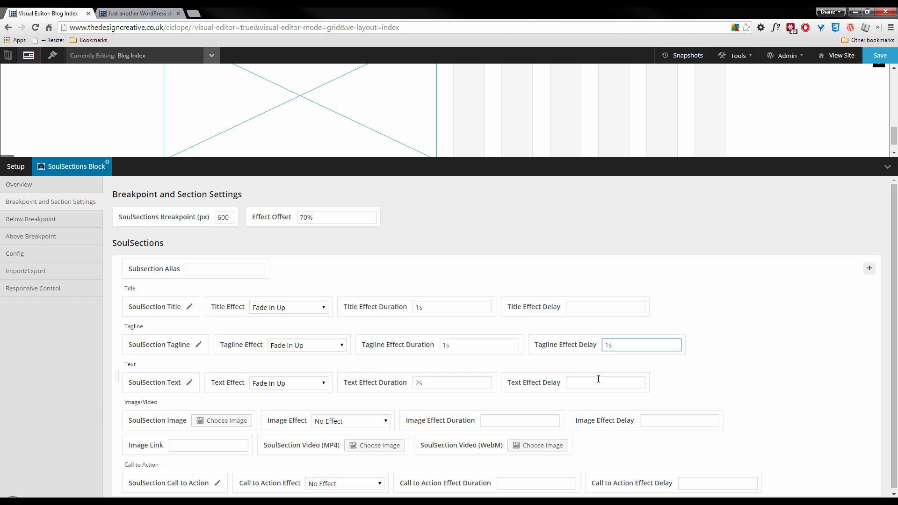
click(601, 382)
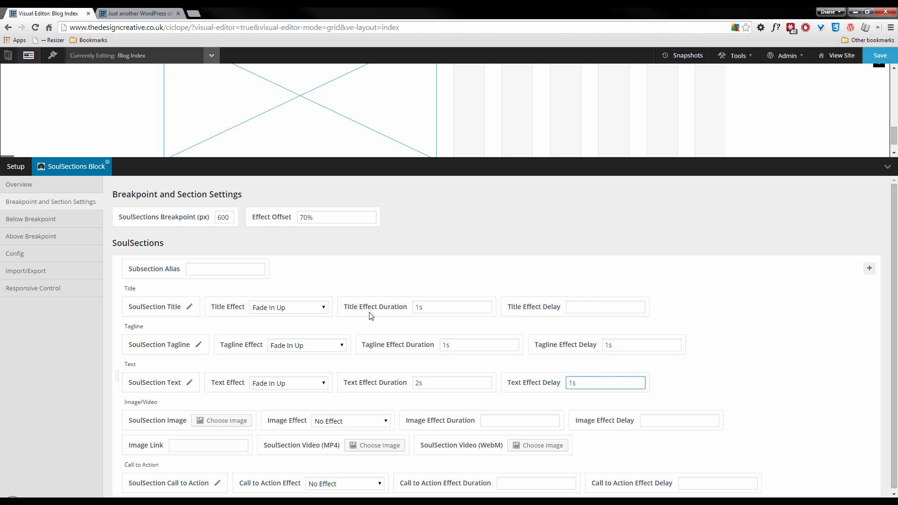
Step: For the above-breakpoint layout, set the section style to Text Content Only and the content text alignment to Left
scroll(320, 322, down, 1)
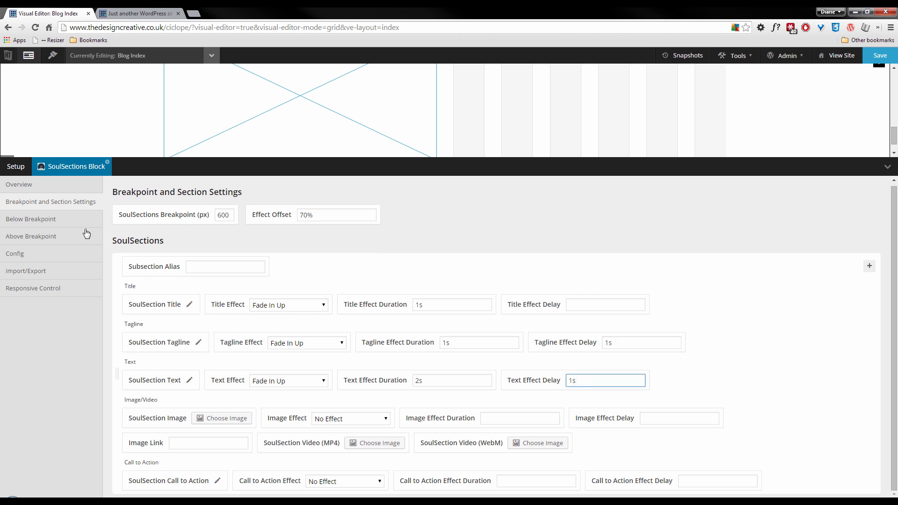
click(60, 238)
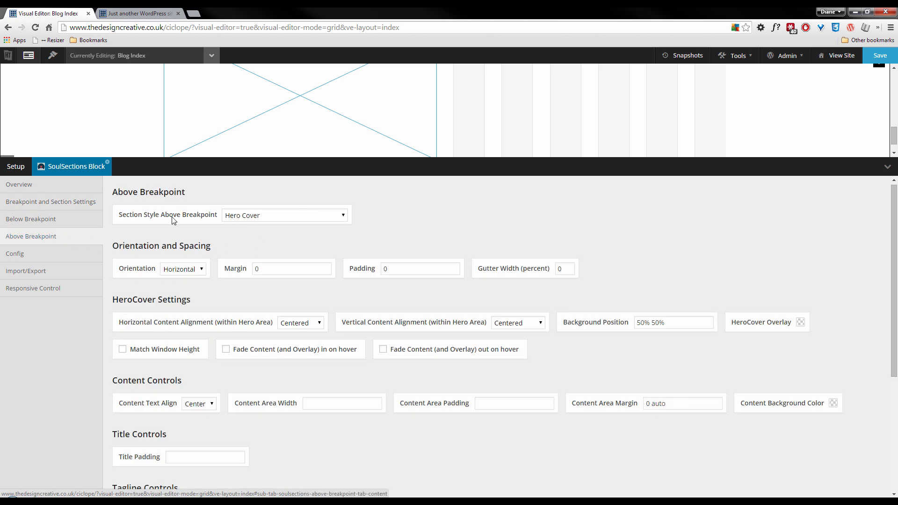
click(256, 216)
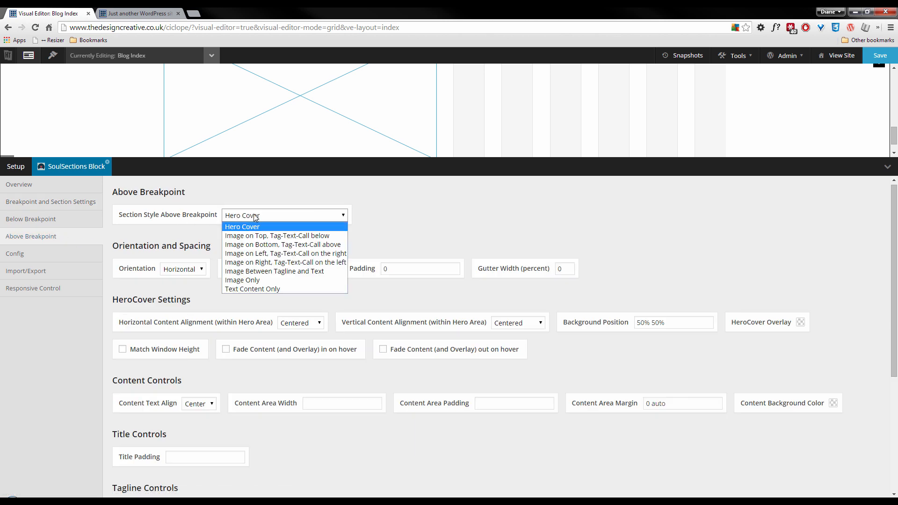
click(256, 289)
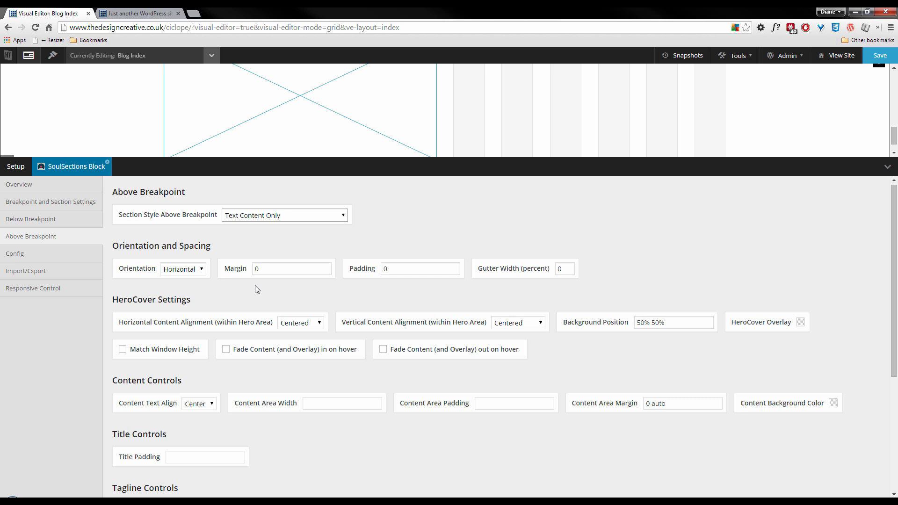
click(194, 409)
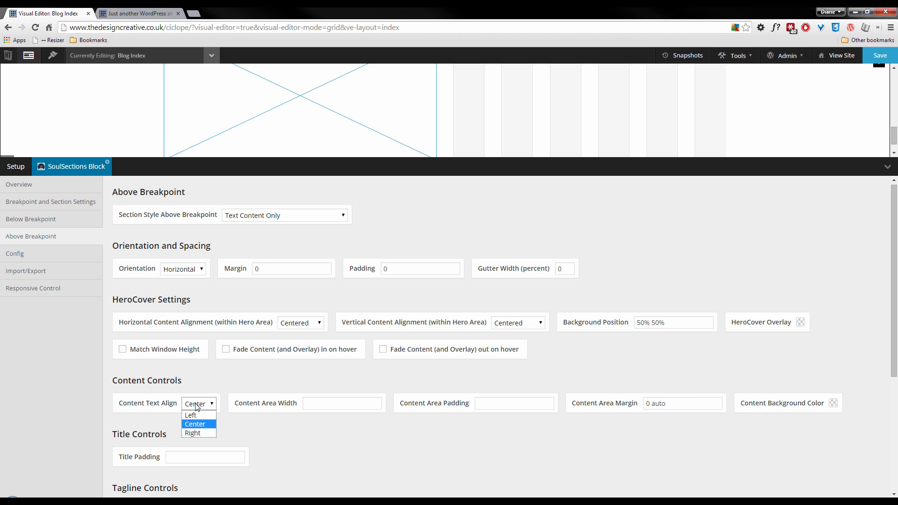
click(195, 416)
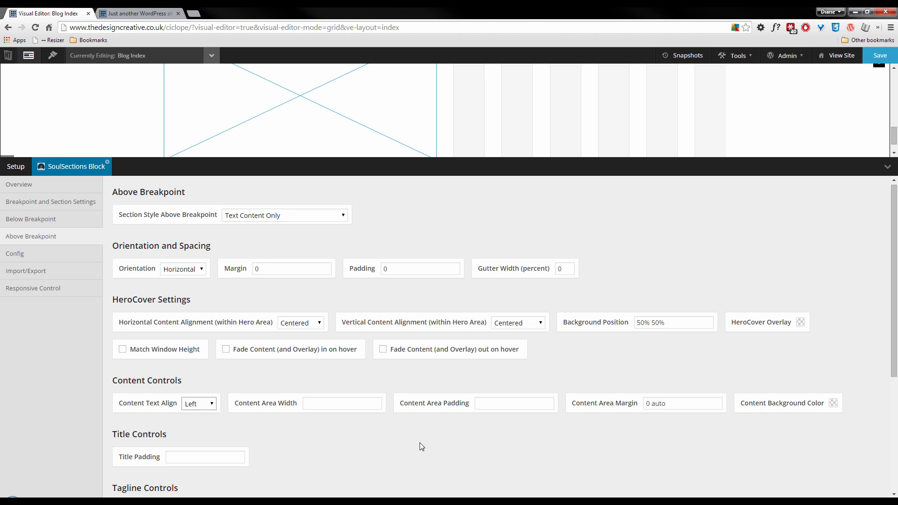
Step: Save the layout and reload the live Ciclope page to check the new section
click(882, 57)
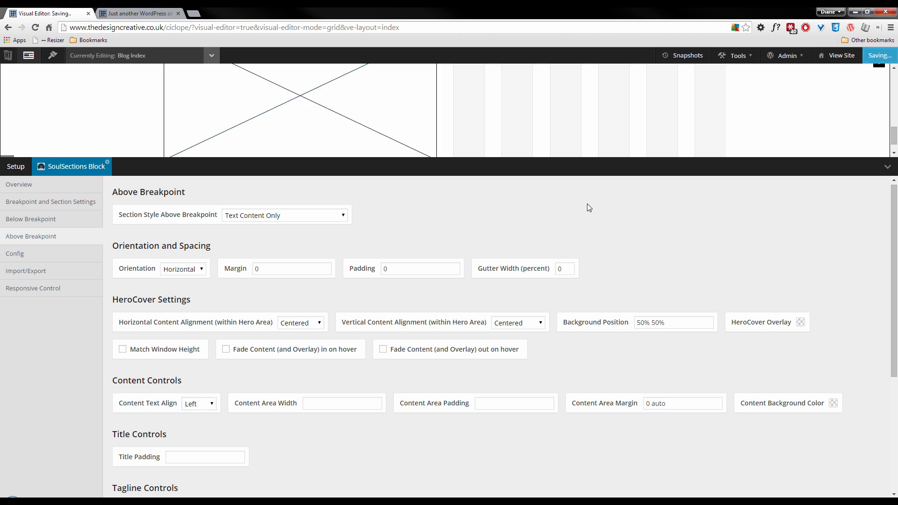
click(136, 13)
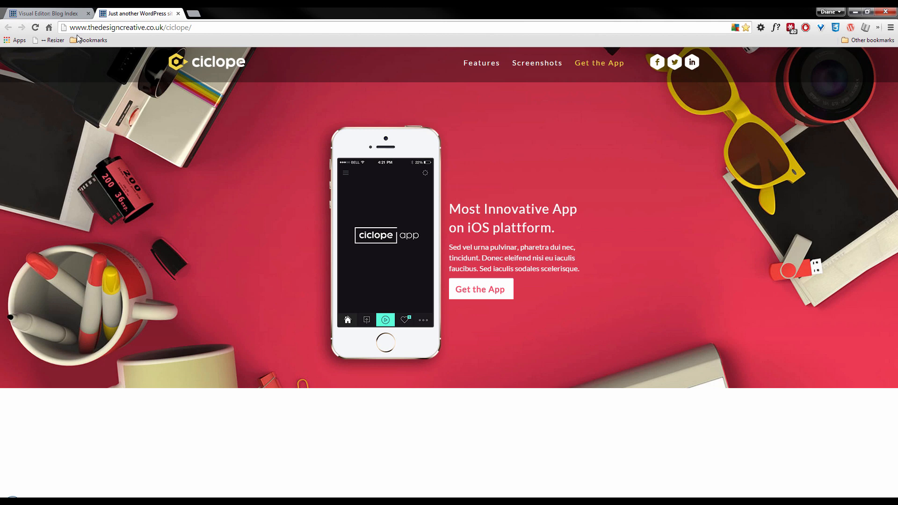
click(35, 29)
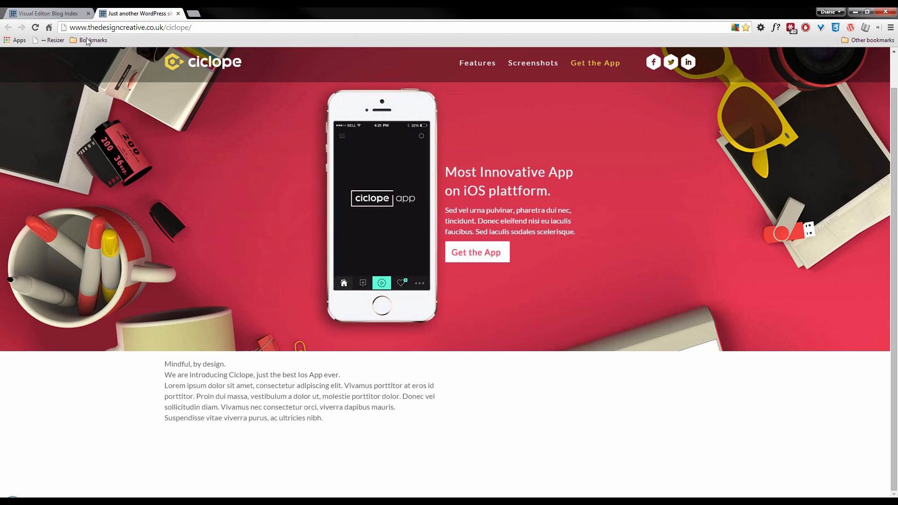
Step: Switch the visual editor to design mode and open the mindful wrapper for styling
click(61, 13)
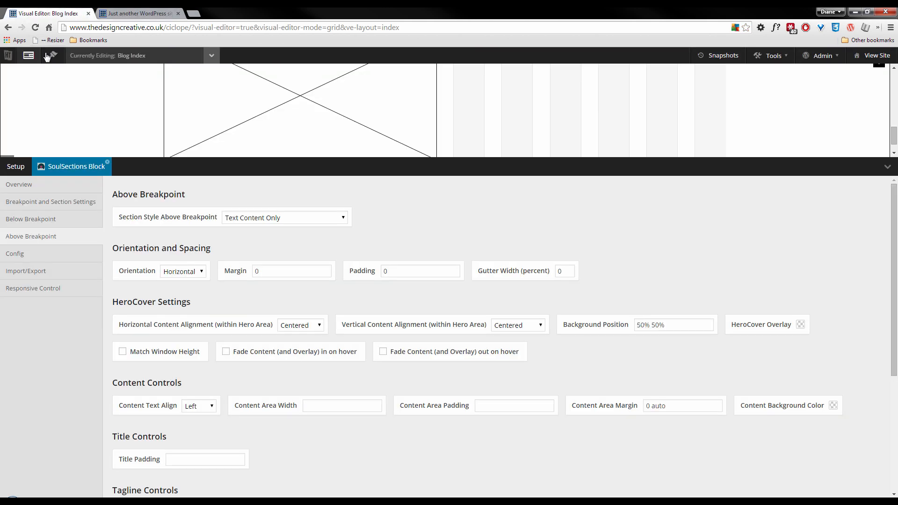
click(52, 57)
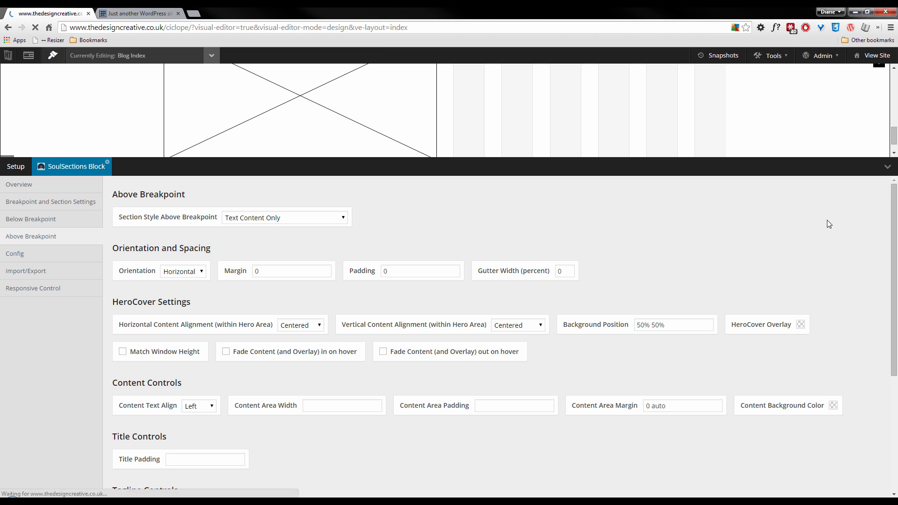
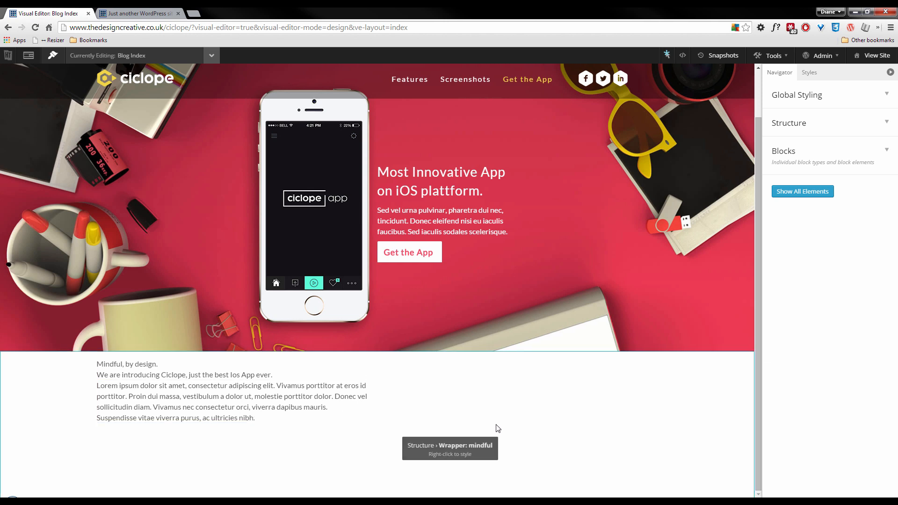
right_click(523, 411)
click(553, 433)
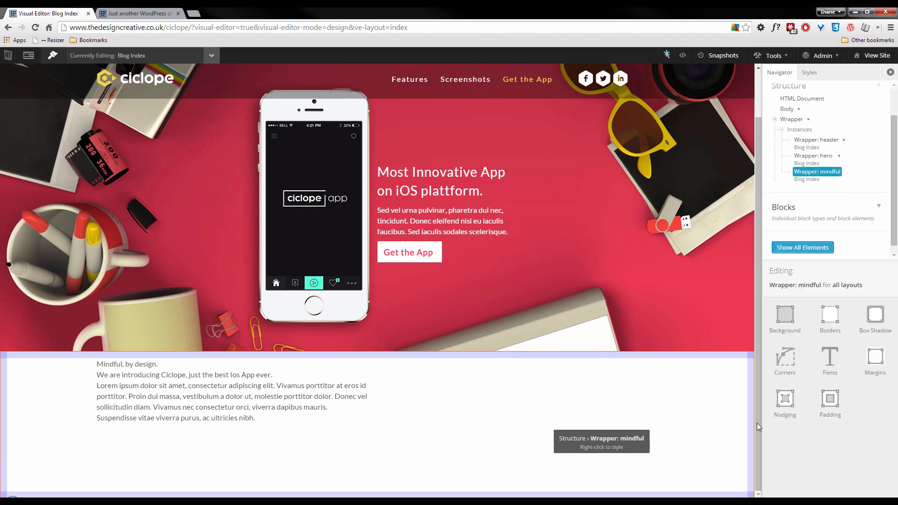
Step: Set the mindful wrapper's top and bottom padding to 30 px
click(830, 400)
click(830, 482)
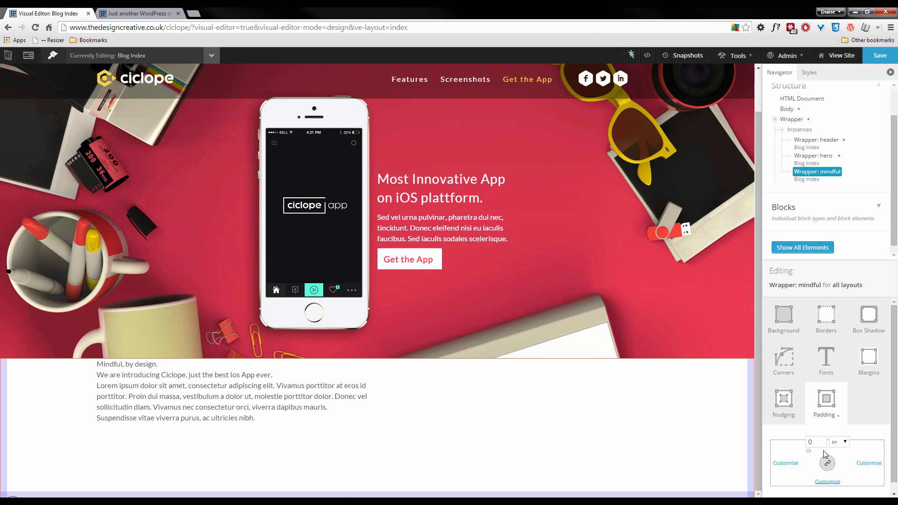
click(809, 441)
text(3)
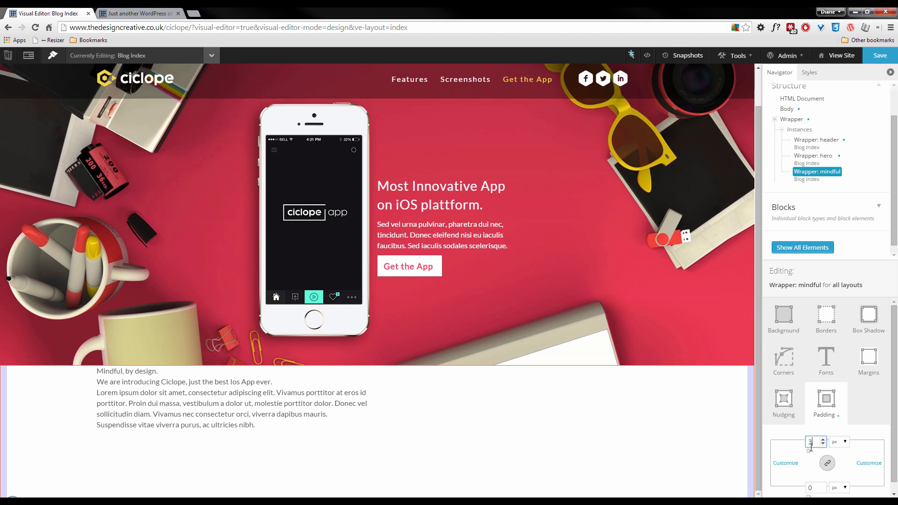
text(0)
click(806, 487)
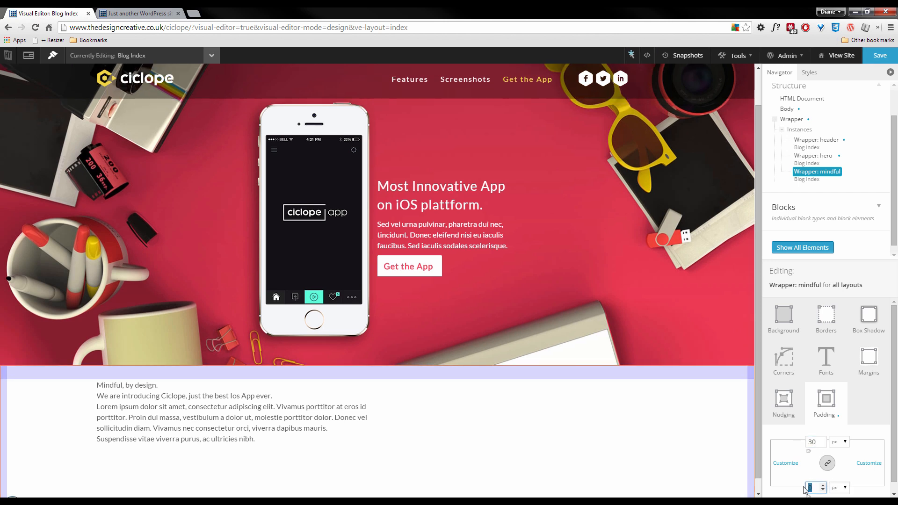
text(30)
scroll(560, 337, down, 1)
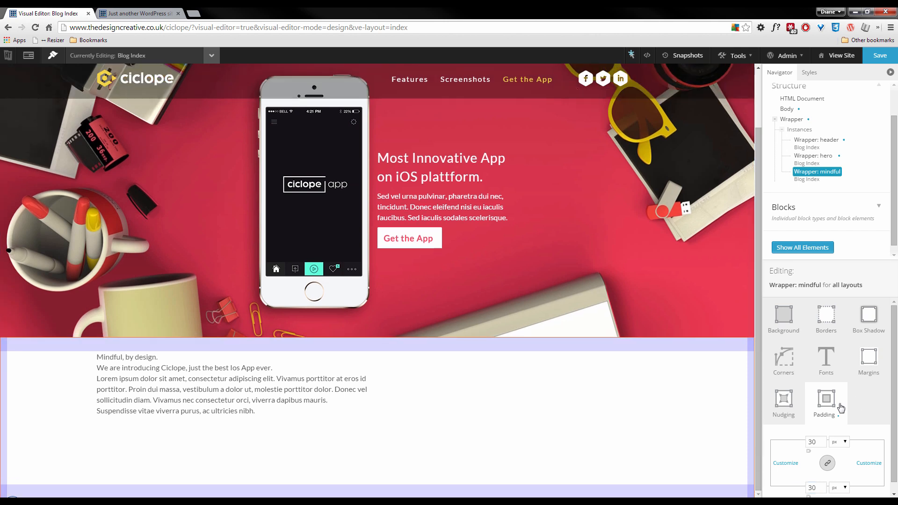
Step: In Fireworks, draw a rectangle about 139 × 154 px spanning the gap between the hero image and the "Mindful, by design." heading
click(816, 440)
click(153, 499)
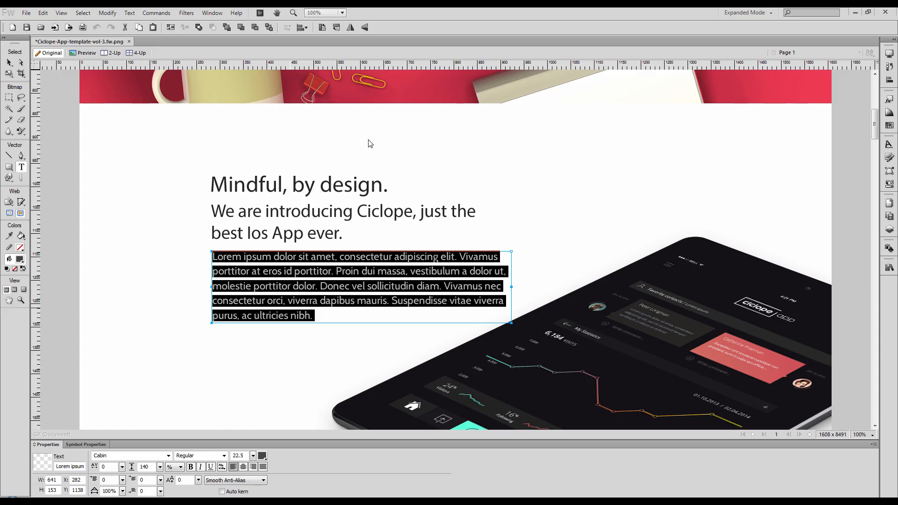
click(9, 169)
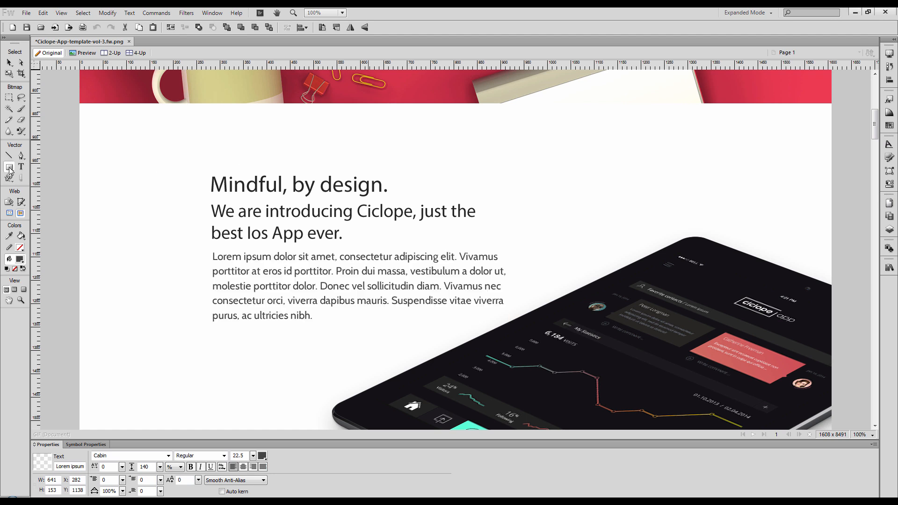
click(55, 176)
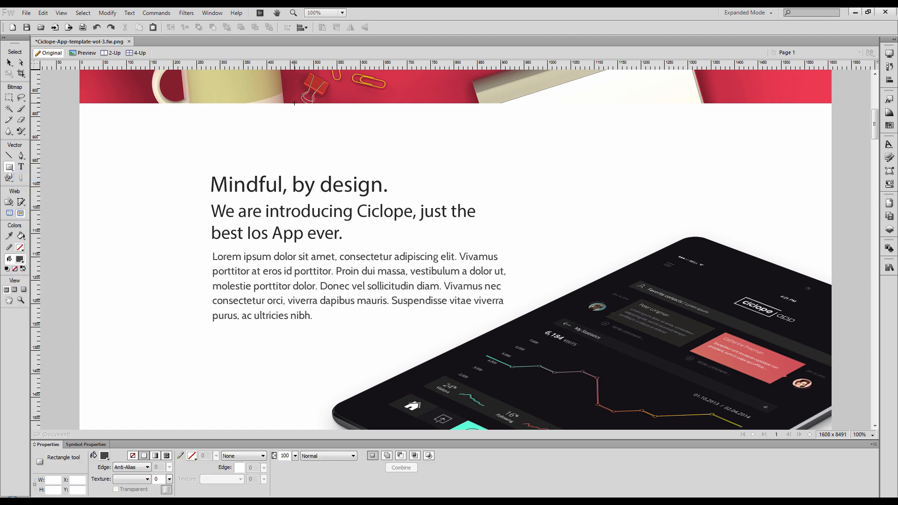
drag(294, 103, 360, 175)
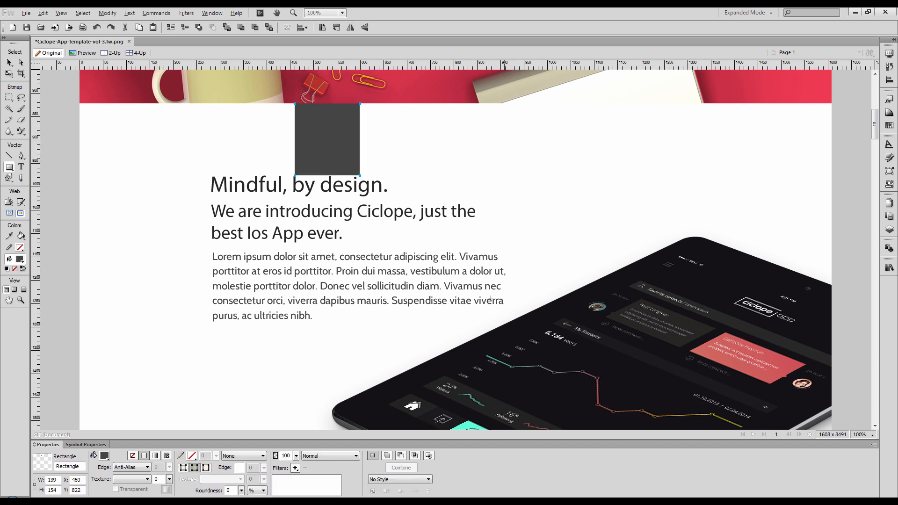
Step: Return to the Headway editor and set the mindful wrapper's top padding to 154 px
key(alt+Tab)
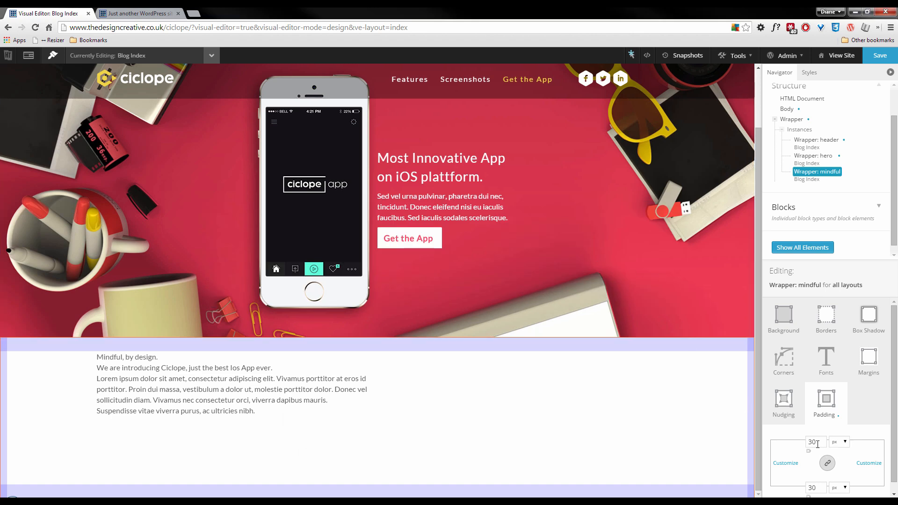
drag(818, 443, 808, 441)
text(154)
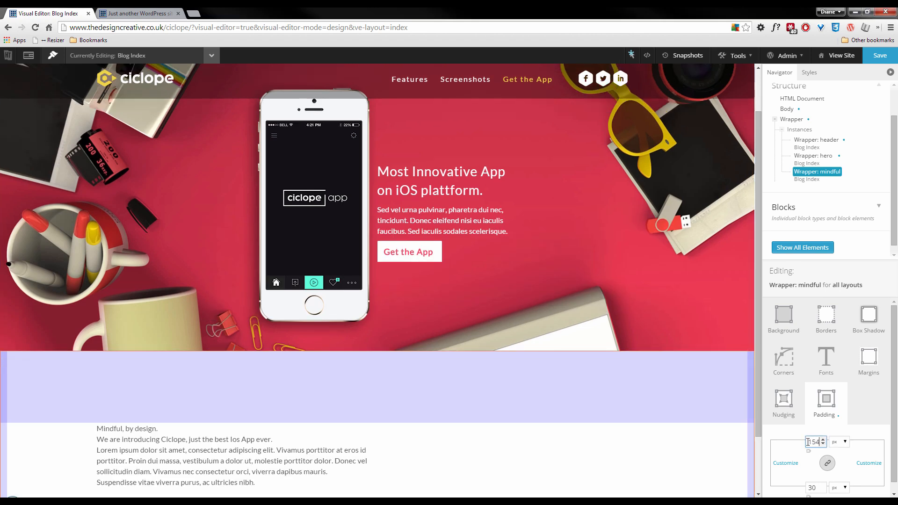
Step: Set the bottom padding of the mindful wrapper to 154 px
scroll(372, 303, down, 2)
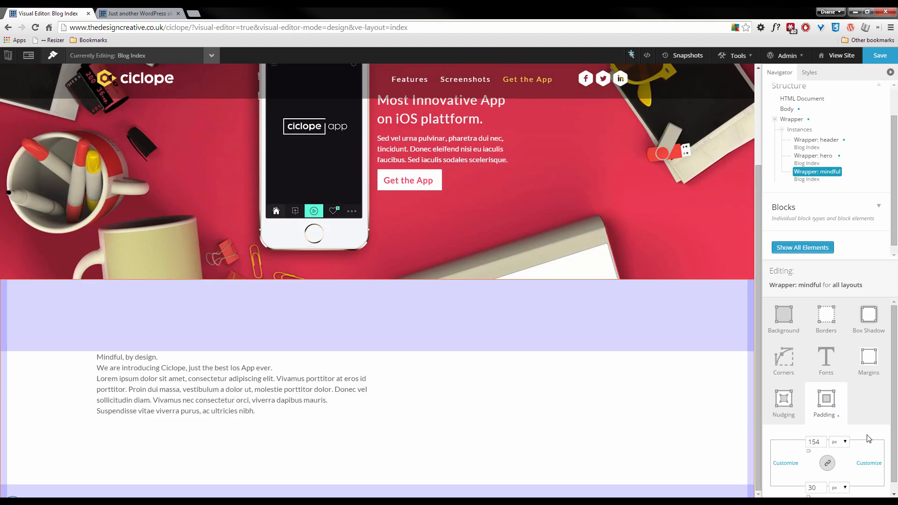
drag(819, 487, 807, 487)
text(154)
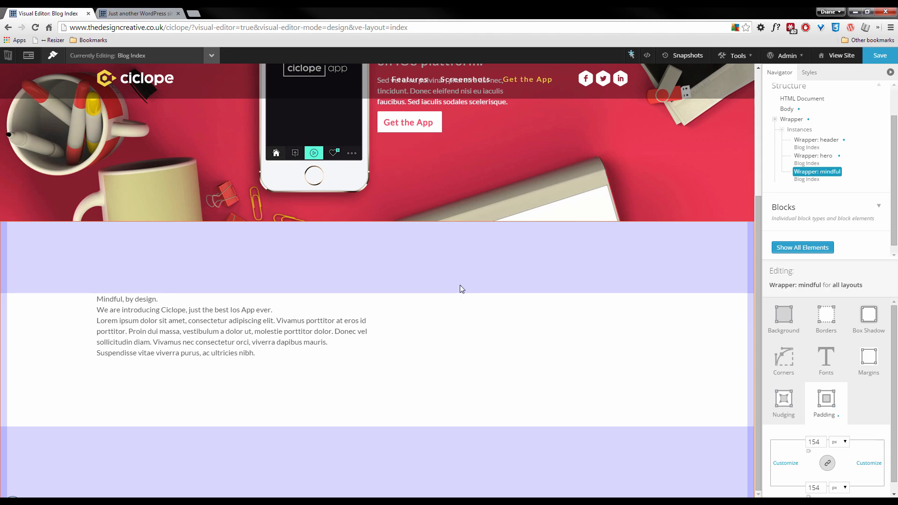
Step: Compare the spacing around the hero section's lower edge with the Fireworks mockup, then return to the page in Chrome
key(alt+Tab)
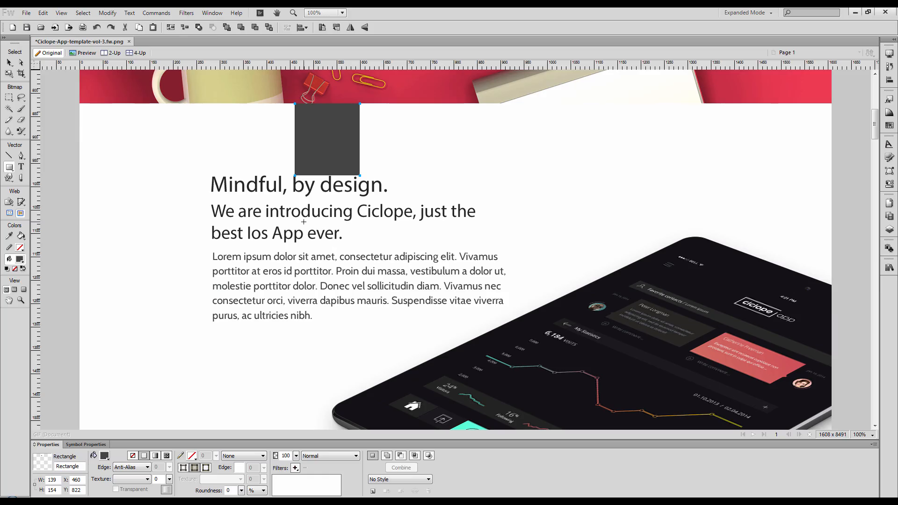
key(alt+Tab)
scroll(398, 225, up, 1)
key(alt+Tab)
scroll(367, 209, up, 5)
key(alt+Tab)
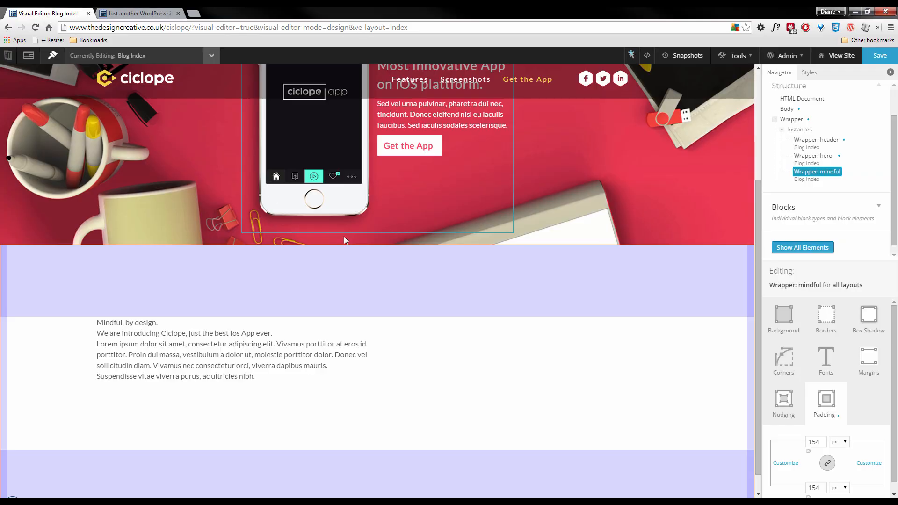
scroll(601, 203, up, 2)
scroll(595, 203, down, 1)
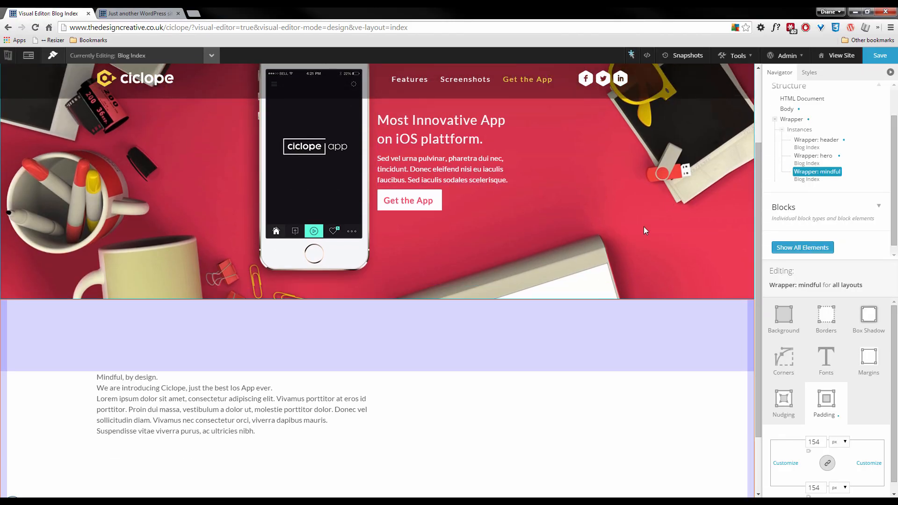
Step: Open the hero wrapper instance's padding settings and try a bottom padding of 90 px
right_click(621, 246)
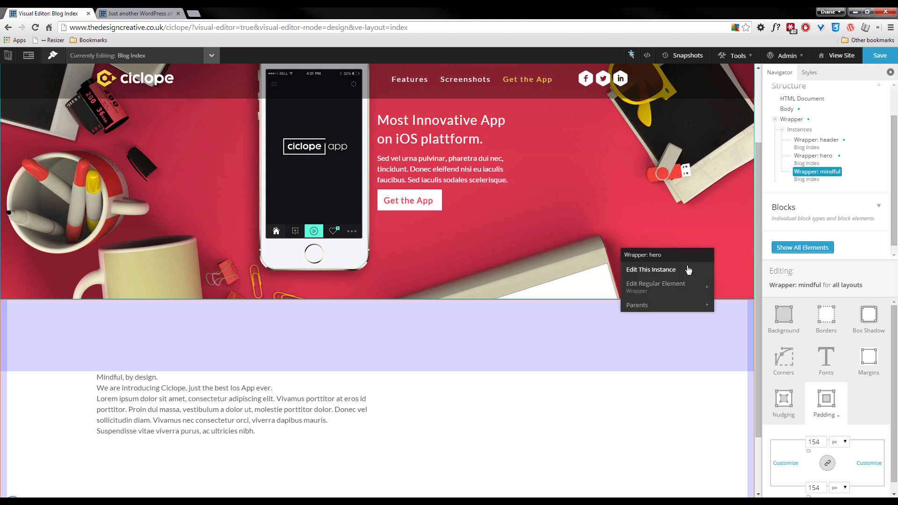
click(673, 271)
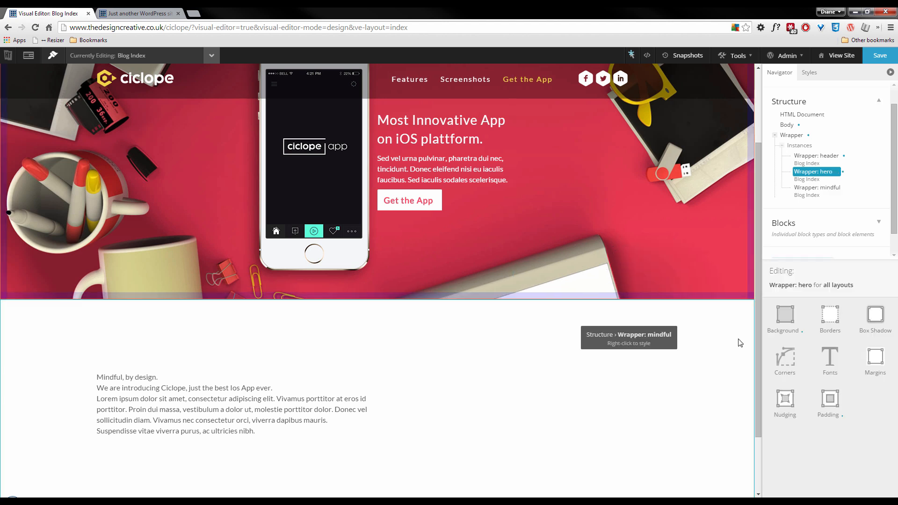
click(826, 399)
click(827, 481)
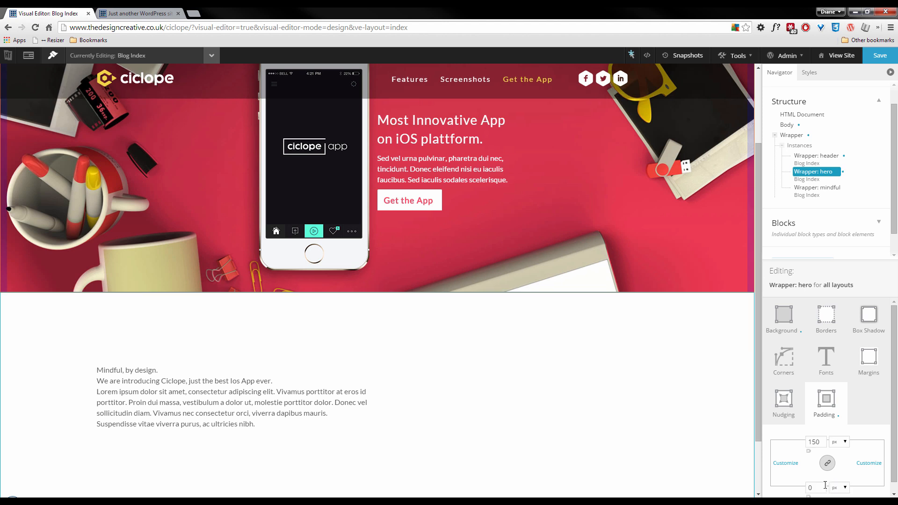
click(818, 487)
text(60)
key(BackSpace)
key(BackSpace)
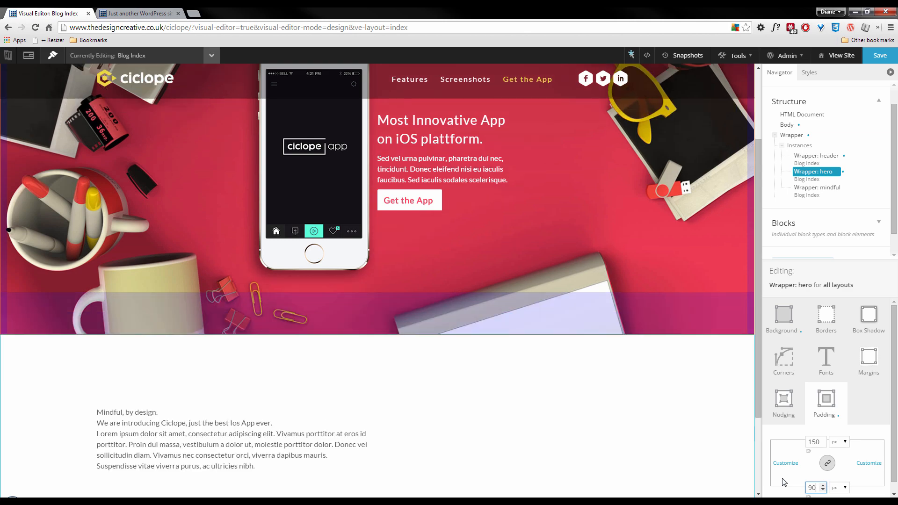
Step: Check the hero's height against the Fireworks mockup, set the hero wrapper's bottom padding to 100 px and save the changes
key(alt+Tab)
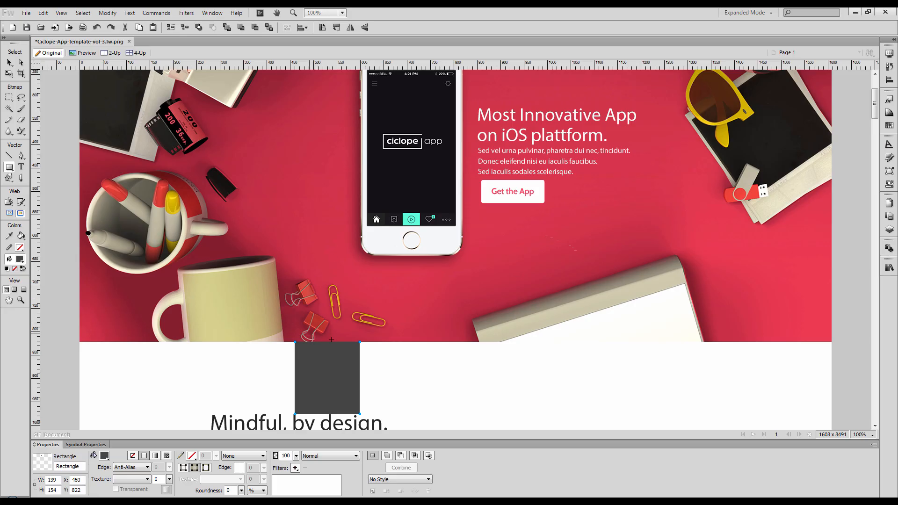
key(alt+Tab)
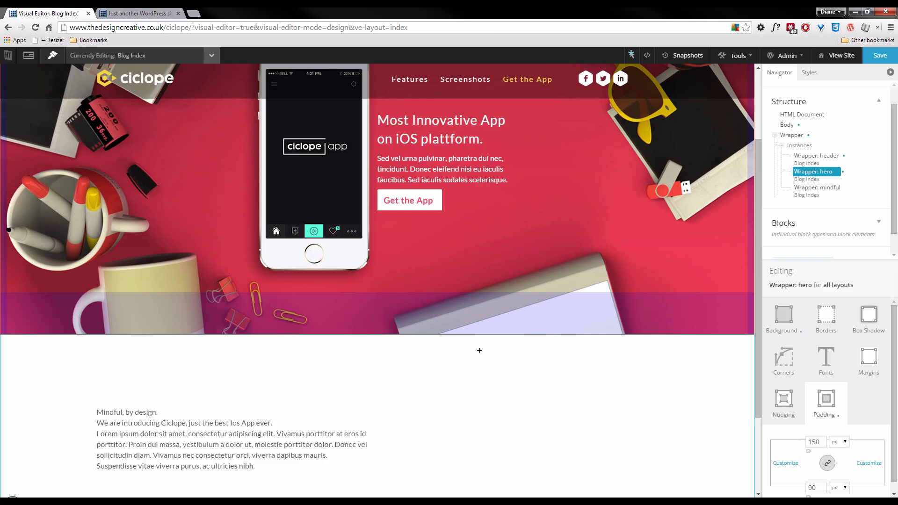
double_click(808, 488)
text(100)
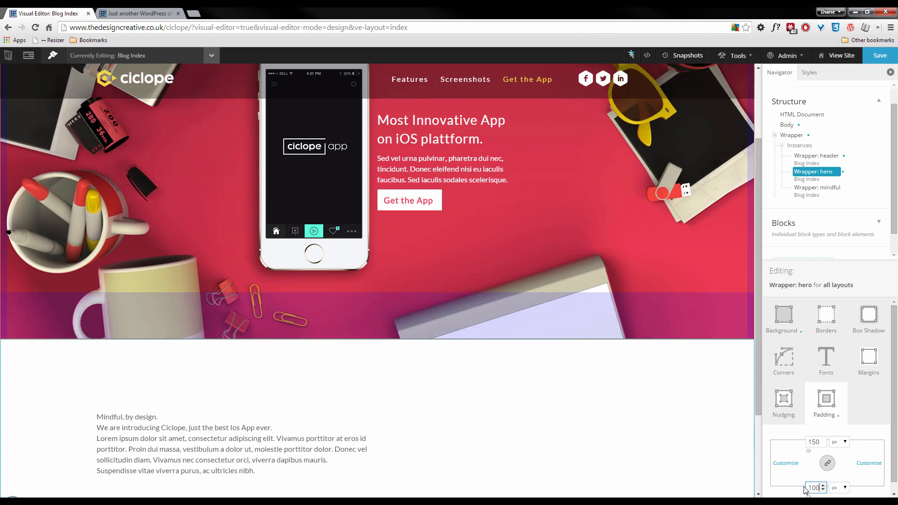
click(881, 55)
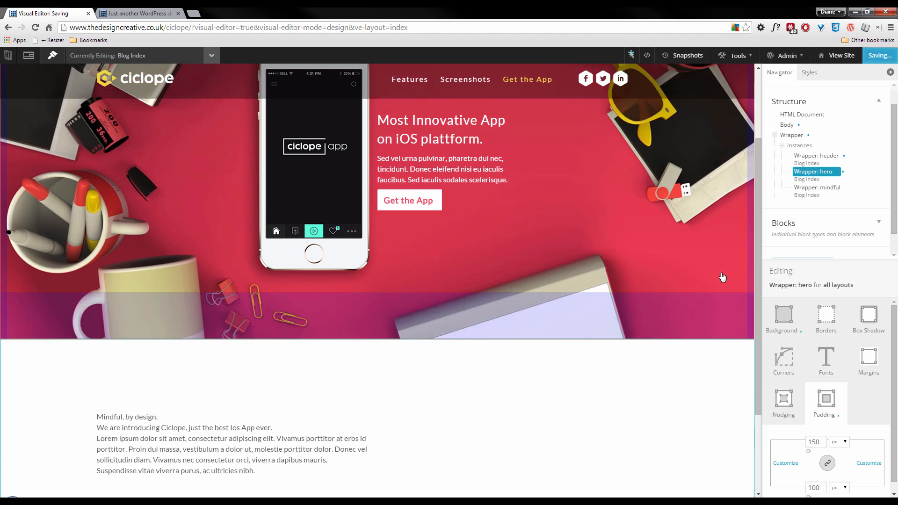
Step: Hide the design side panel and review the hero and mindful sections at full width
key(ctrl+p)
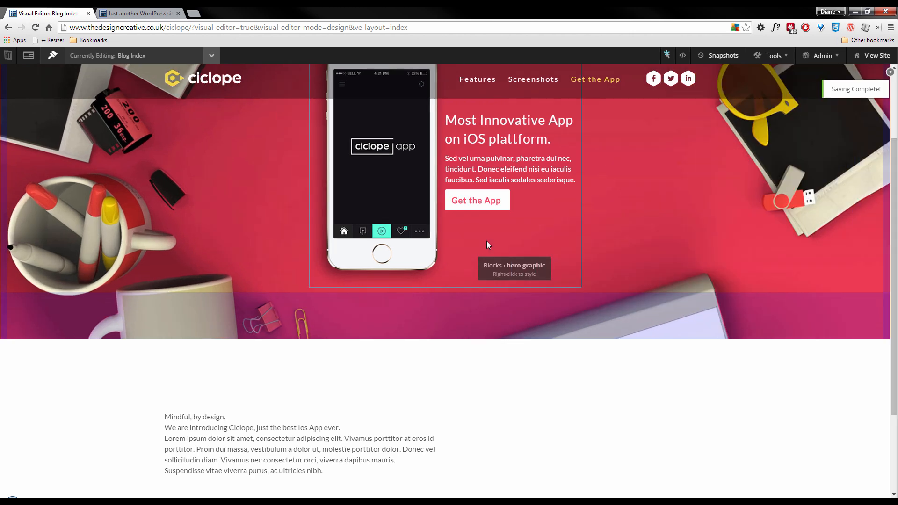
scroll(416, 202, down, 1)
scroll(417, 198, down, 2)
scroll(417, 198, up, 5)
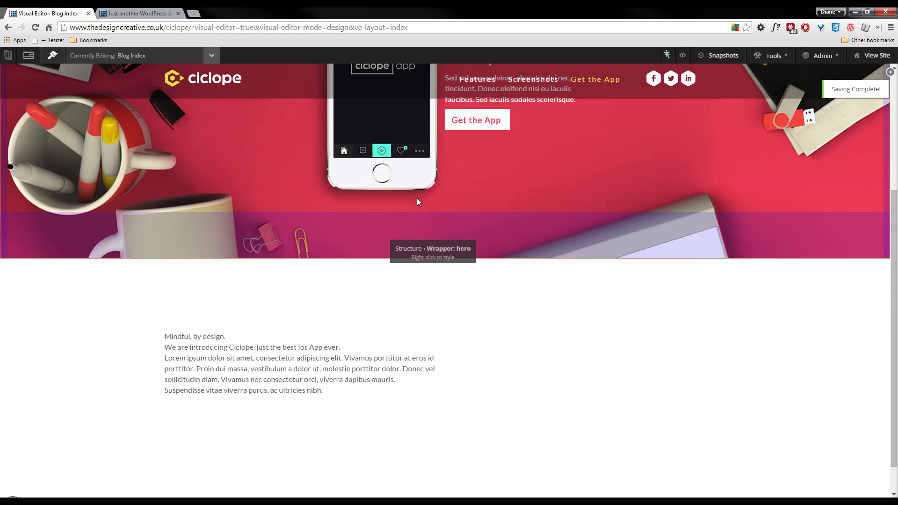
scroll(417, 198, down, 3)
scroll(417, 201, down, 2)
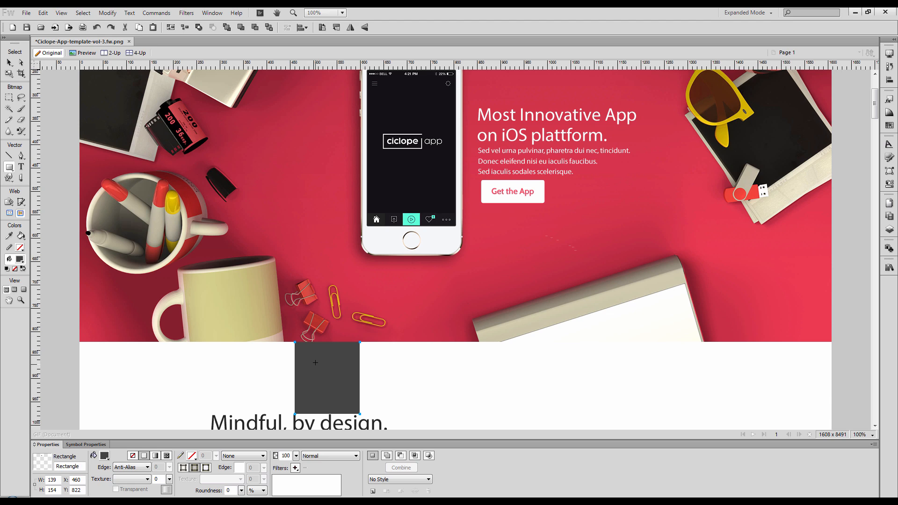
Step: Check the "Mindful, by design." heading's font settings in the Fireworks mockup and set the page title instance's font size to 48 px
scroll(315, 362, down, 6)
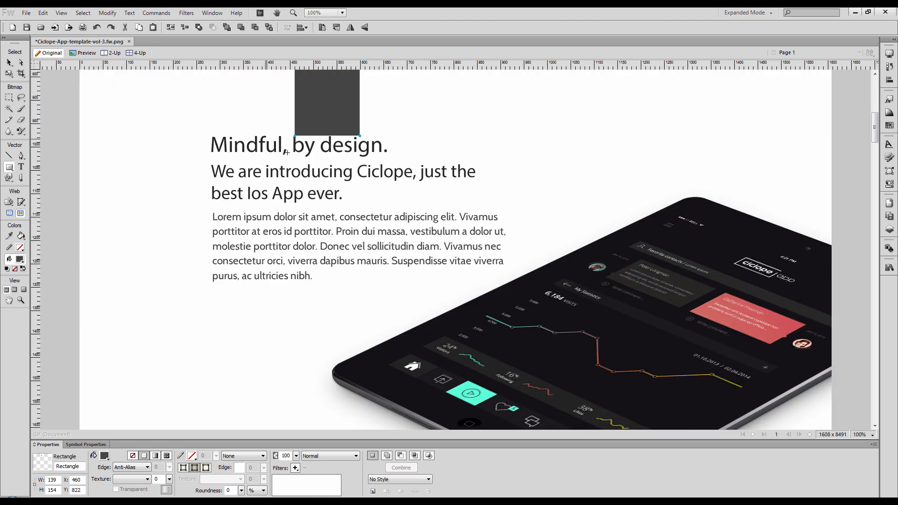
click(9, 63)
click(369, 145)
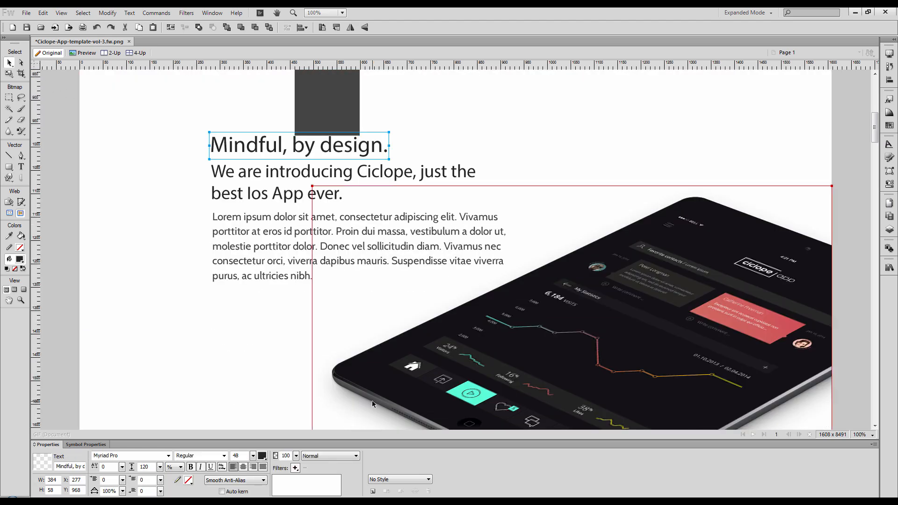
key(alt+Tab)
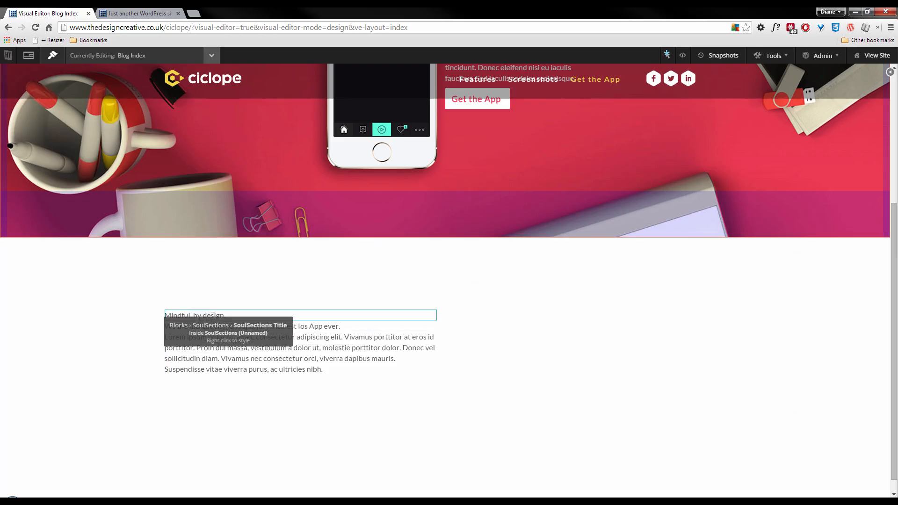
key(ctrl+p)
right_click(171, 315)
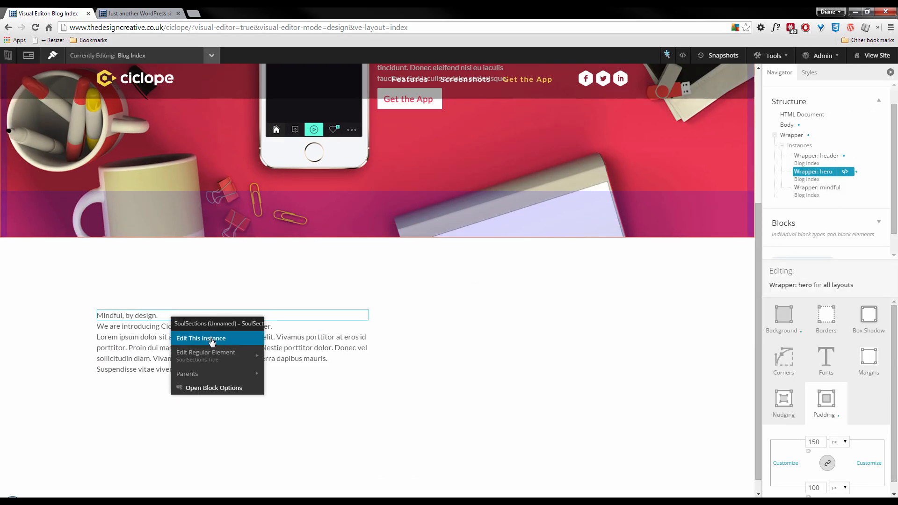
click(211, 341)
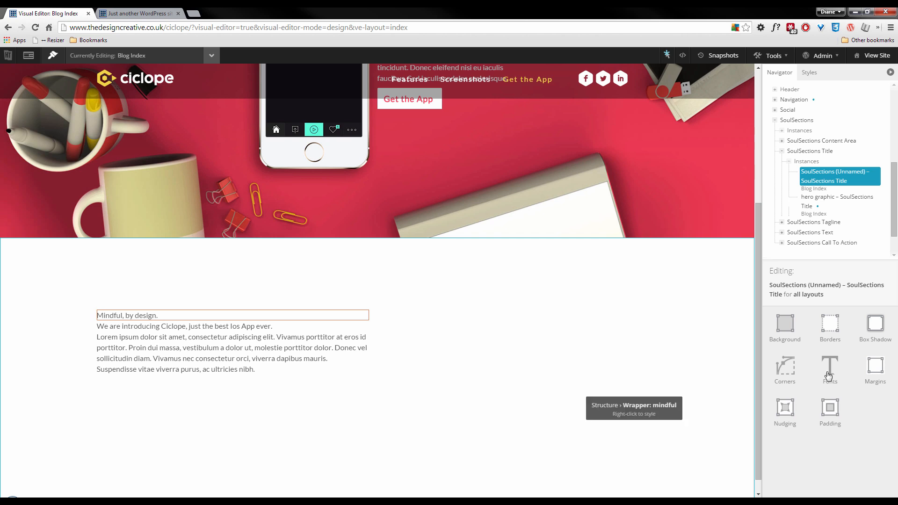
click(826, 369)
click(871, 424)
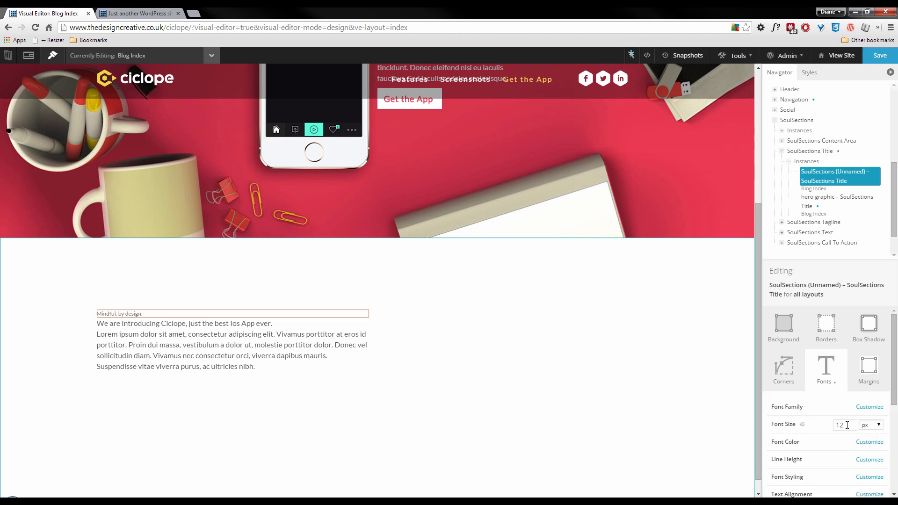
text(48)
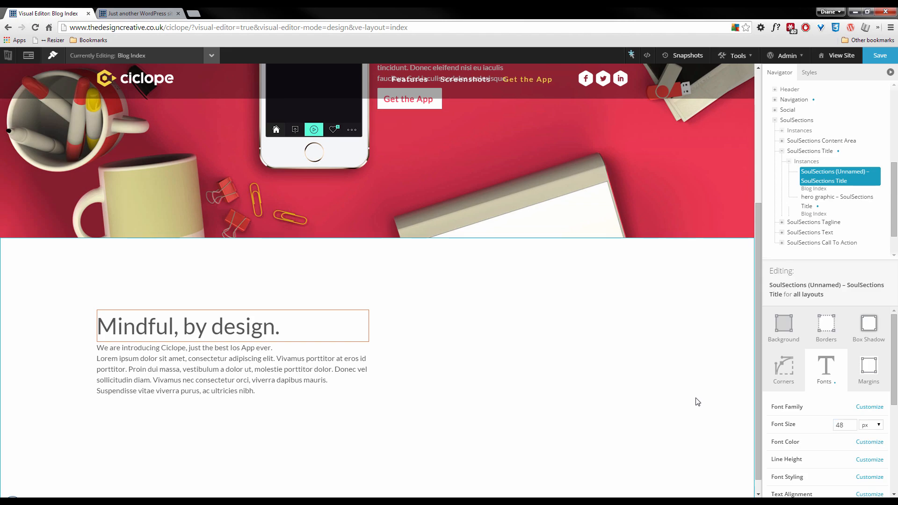
Step: Copy the heading's colour from the Fireworks mockup and apply #252525 as the page title's font colour
key(alt+Tab)
click(263, 456)
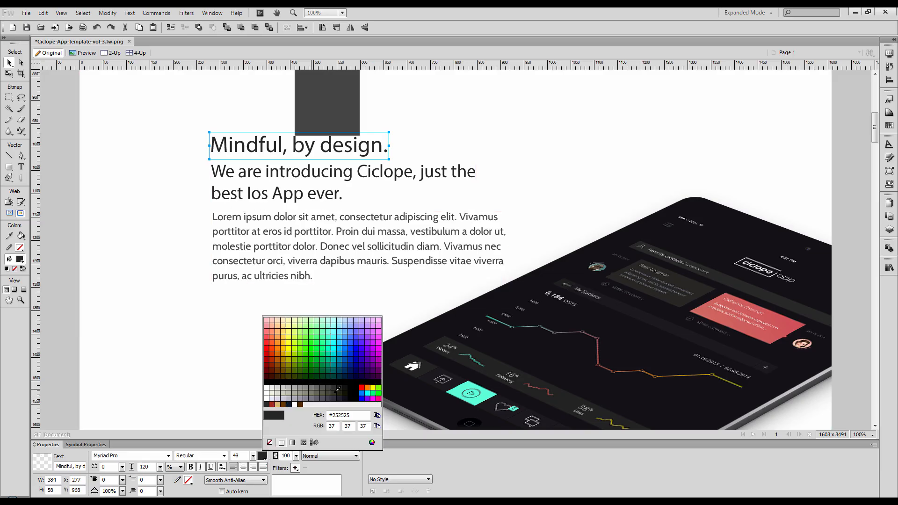
click(377, 415)
key(alt+Tab)
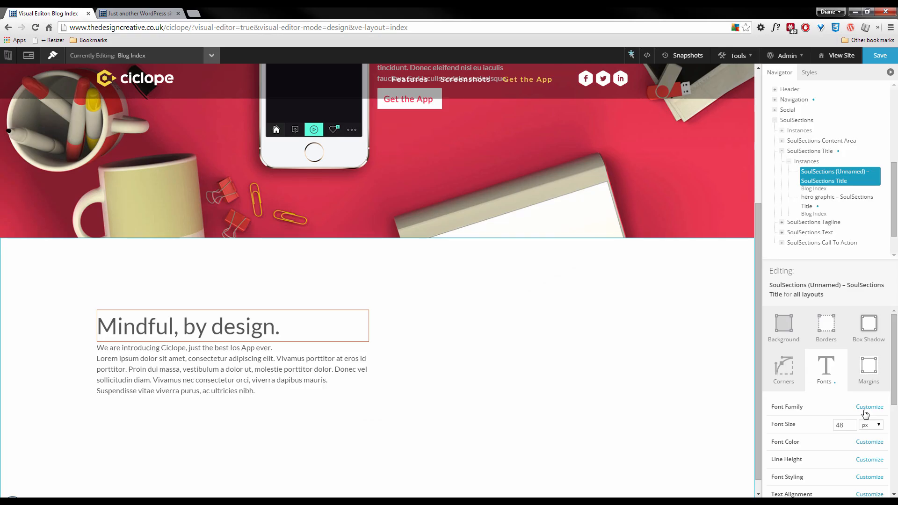
click(870, 442)
drag(879, 465, 849, 464)
key(ctrl+v)
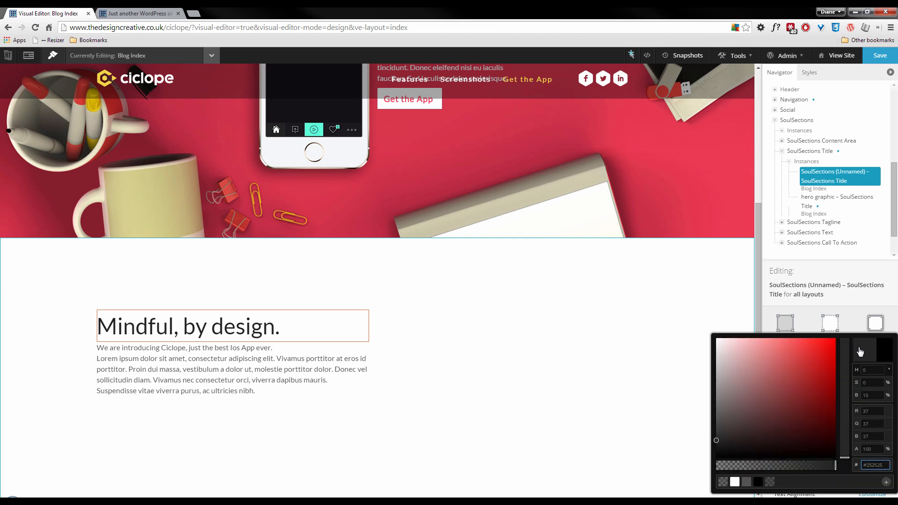
click(569, 419)
Step: Check the tagline text's settings in the Fireworks mockup and select the "We are introducing Ciclope" tagline instance on the page for editing
key(alt+Tab)
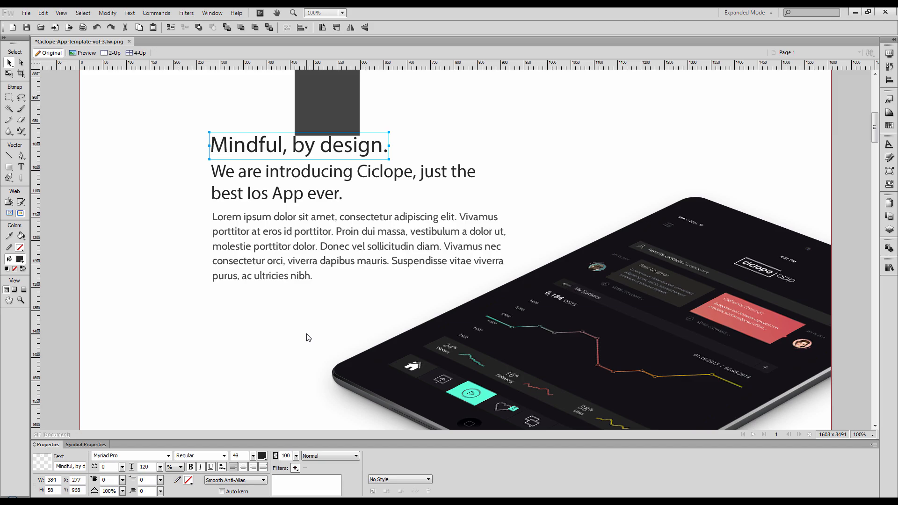
key(alt+Tab)
key(alt+Tab)
click(300, 188)
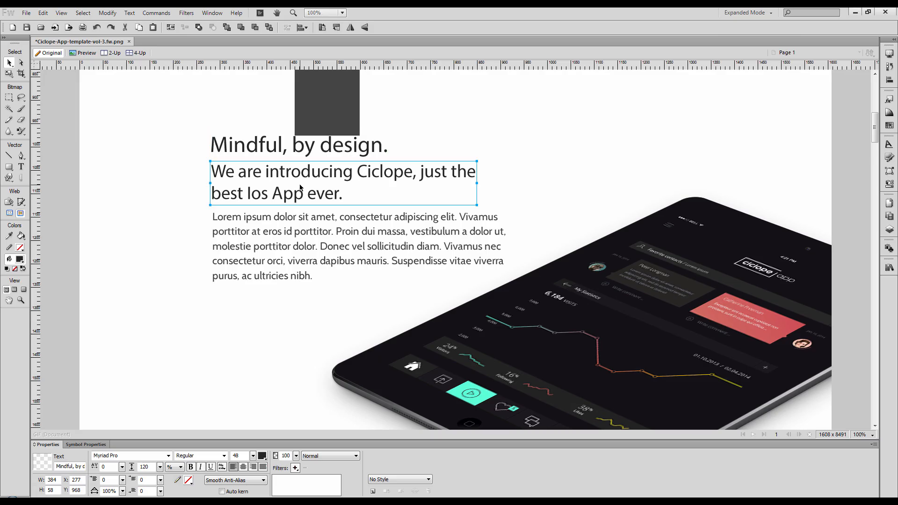
key(alt+Tab)
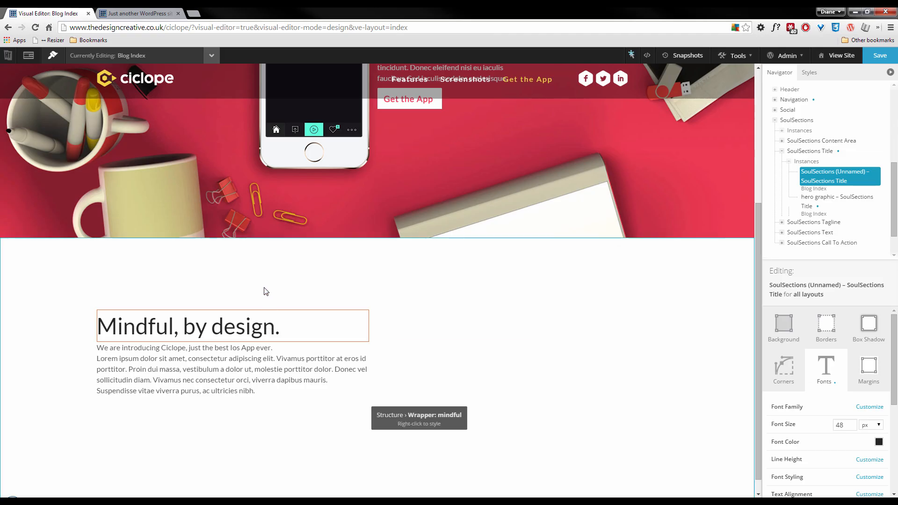
right_click(215, 348)
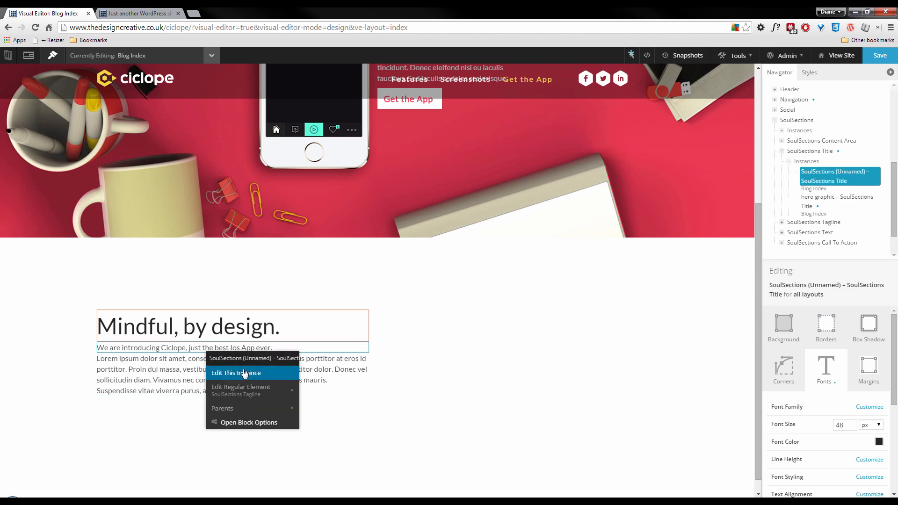
click(234, 374)
key(alt+Tab)
key(alt+Tab)
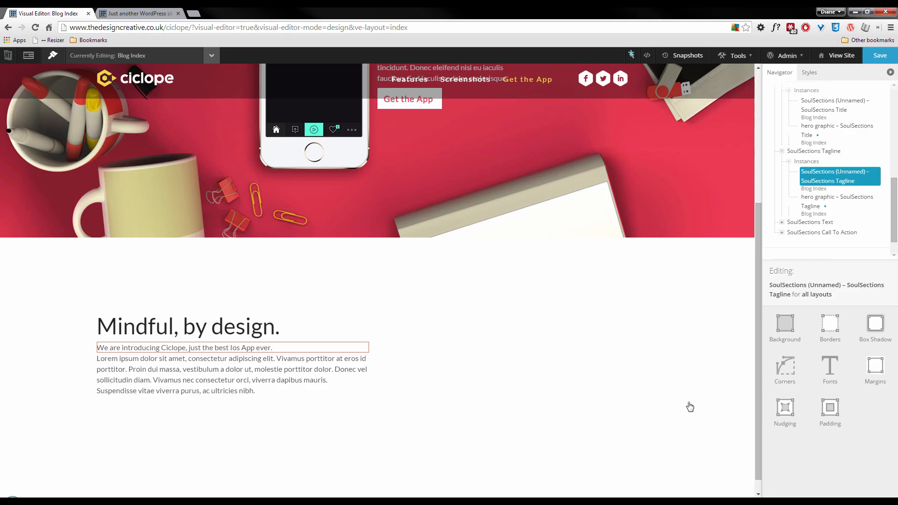
Step: Set the mindful section tagline's font size to 39 px and compare it with the Fireworks mockup
click(833, 371)
click(876, 429)
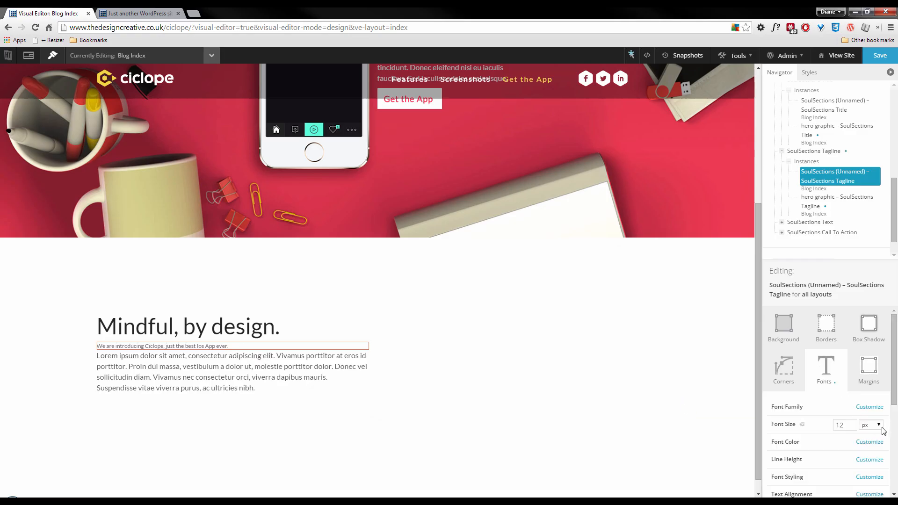
drag(849, 425, 808, 420)
text(39)
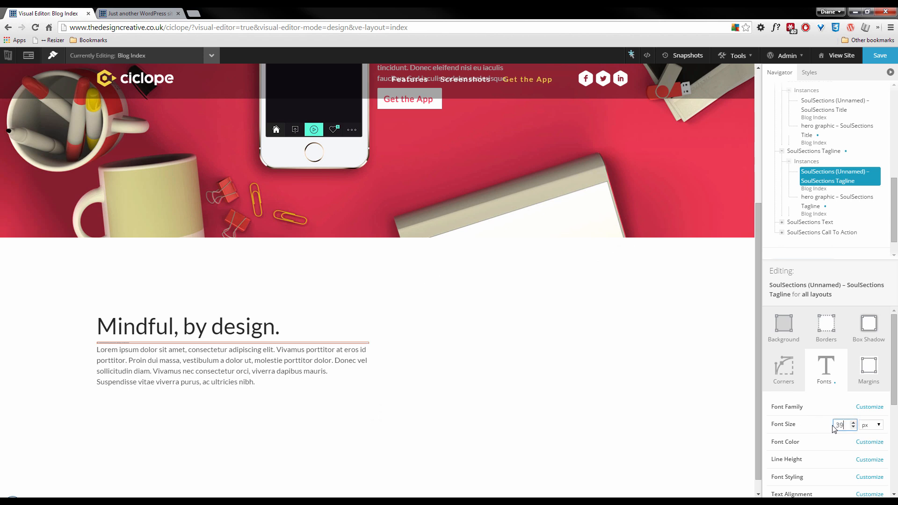
key(alt+Tab)
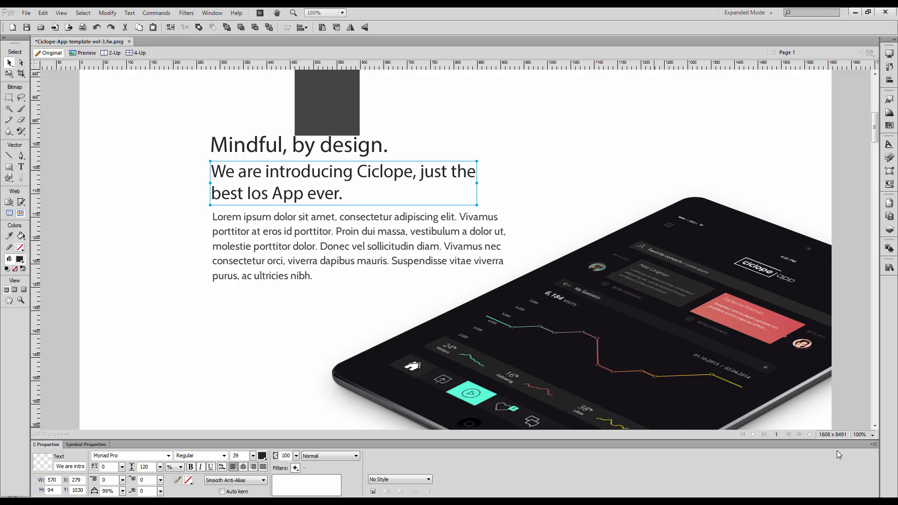
key(alt+Tab)
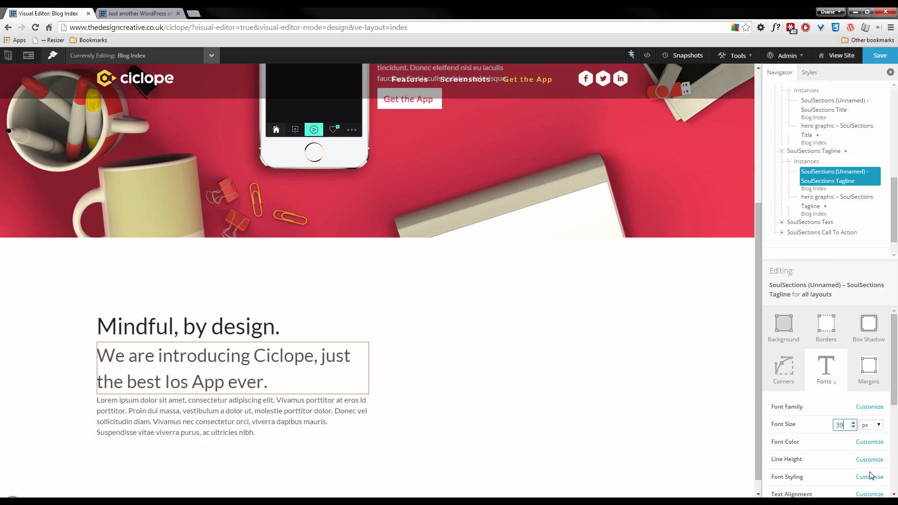
Step: Check the tagline in the Fireworks mockup and set the mindful section tagline's font colour on the page to #252525
key(alt+Tab)
key(alt+Tab)
key(alt+Tab)
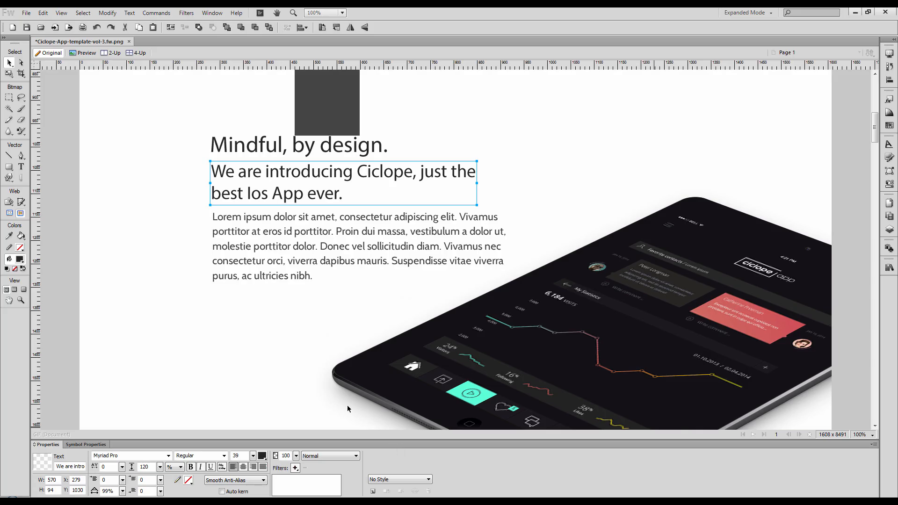
key(alt+Tab)
click(871, 442)
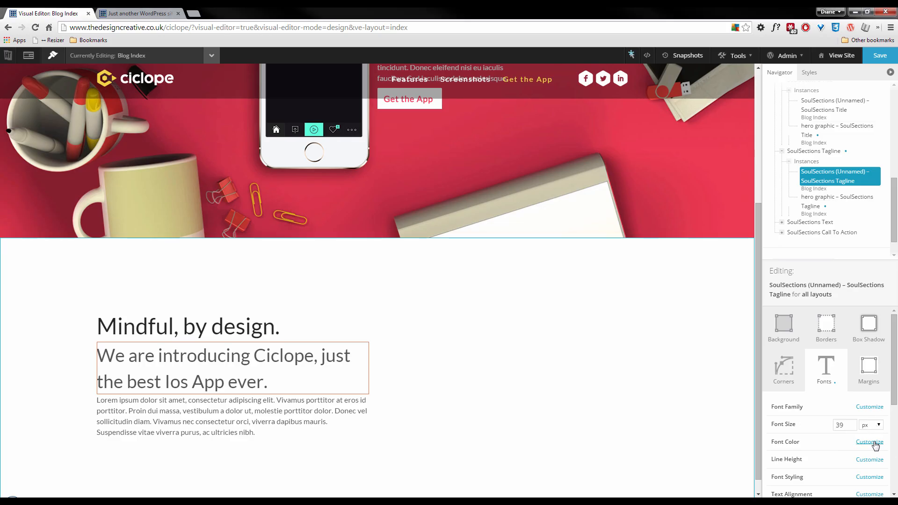
click(878, 442)
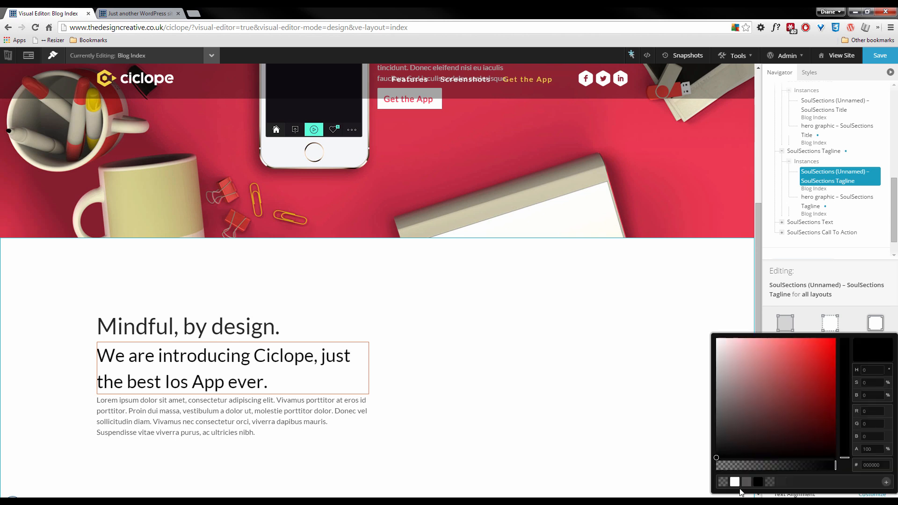
double_click(873, 465)
key(ctrl+v)
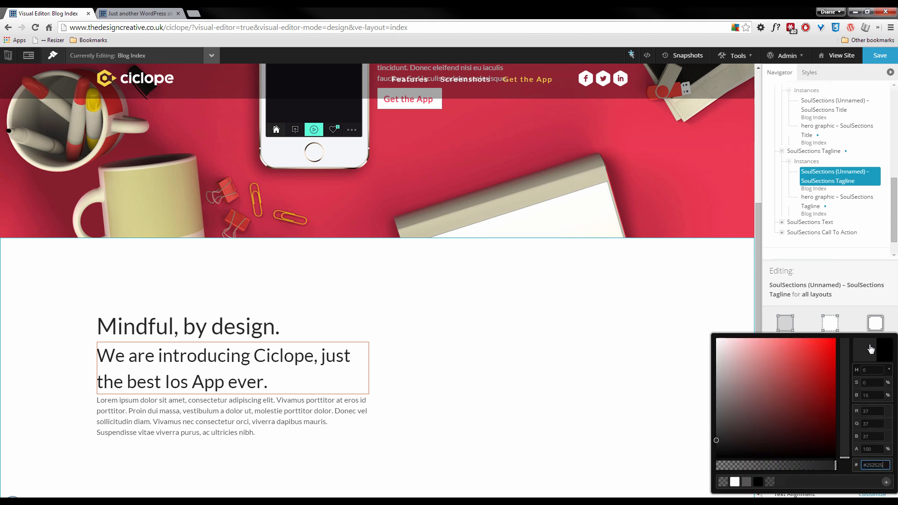
click(866, 353)
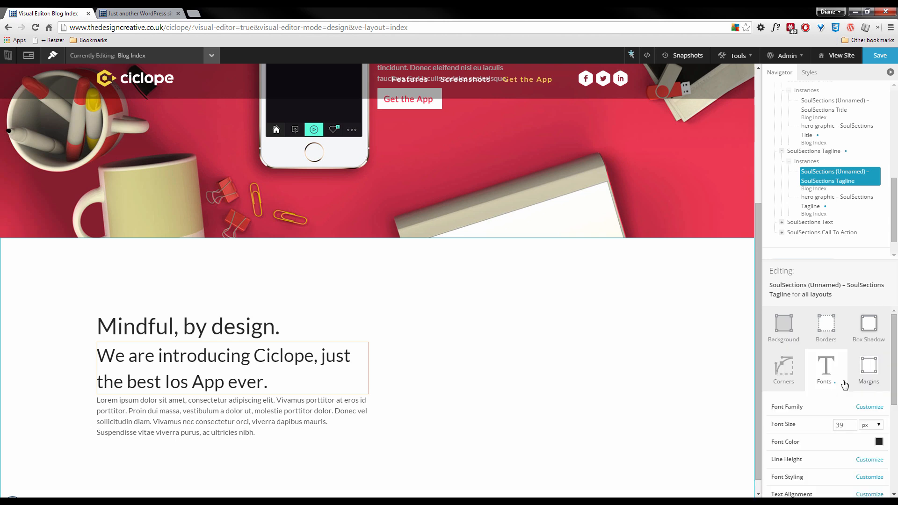
Step: Try a 65% line height on the mindful section tagline and remove the line height customization
click(868, 459)
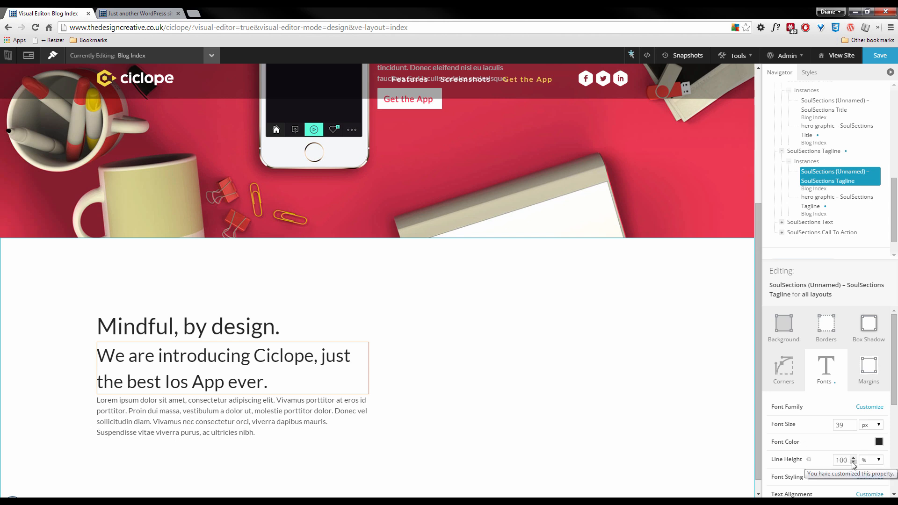
click(852, 462)
click(853, 463)
click(853, 462)
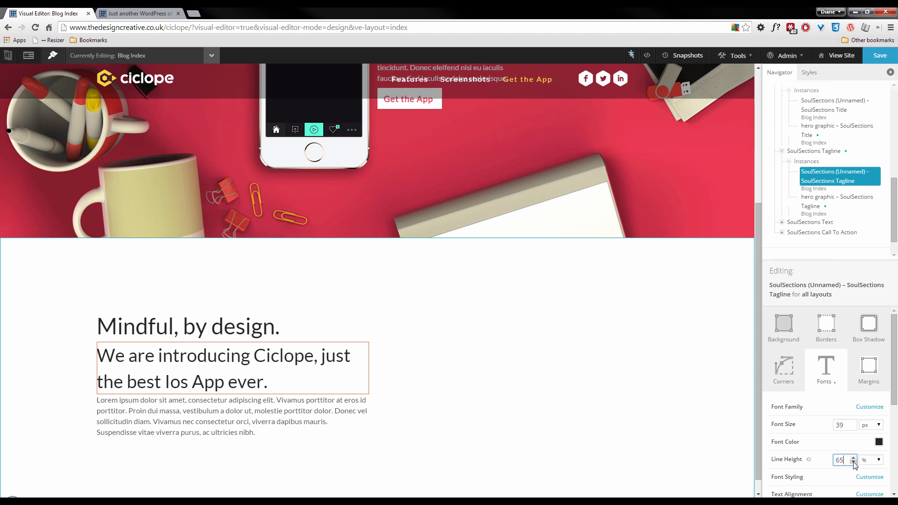
click(712, 369)
click(809, 456)
click(458, 85)
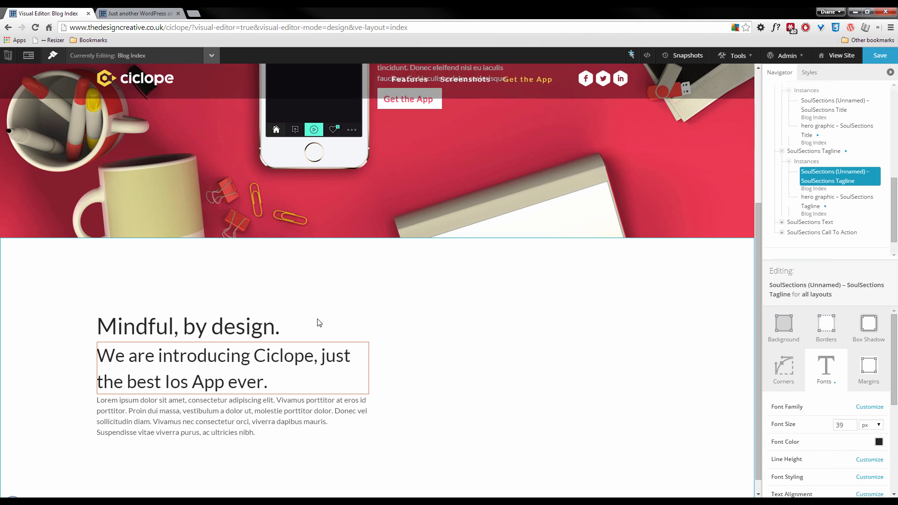
Step: Save the page styling and check the Lorem ipsum paragraph's font size and colour in the Fireworks mockup
click(879, 56)
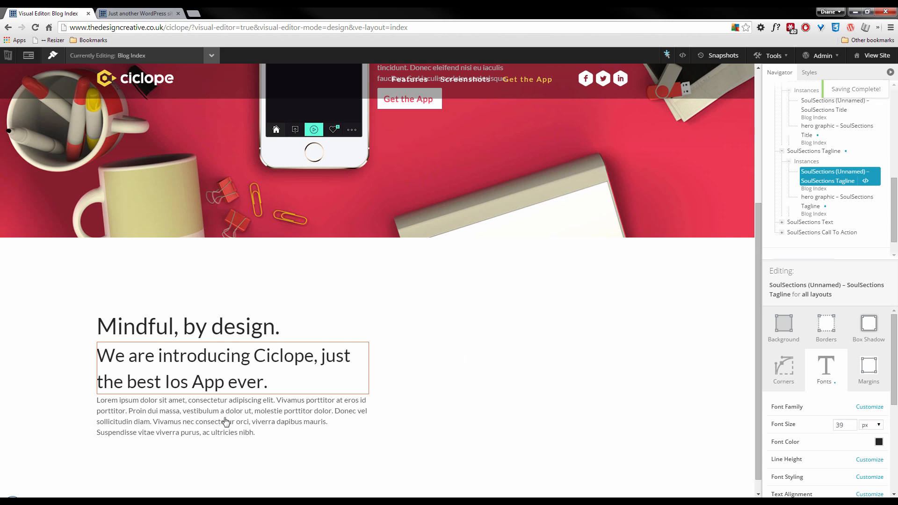
key(alt+Tab)
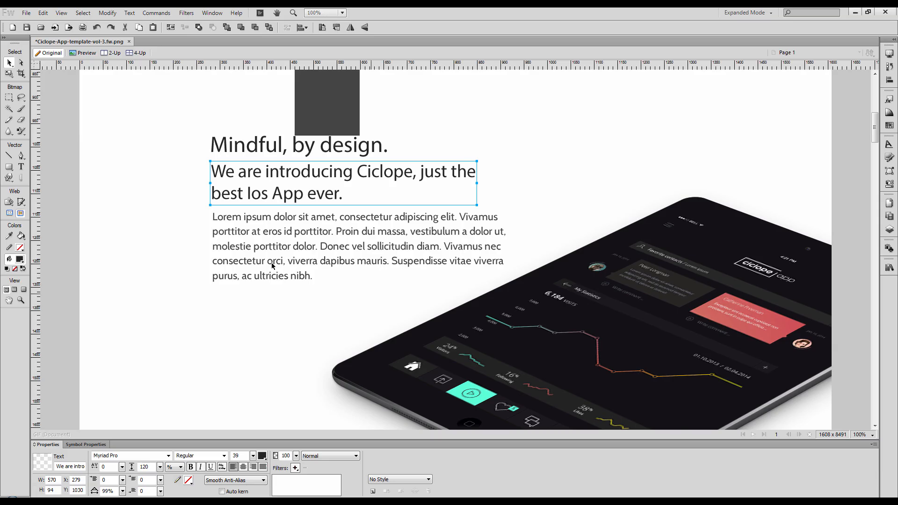
click(272, 265)
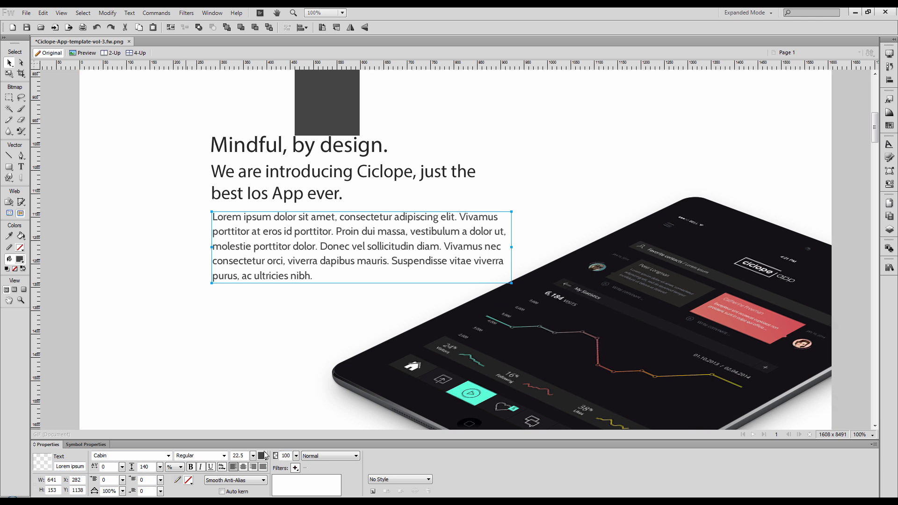
click(262, 456)
click(377, 416)
key(alt+Tab)
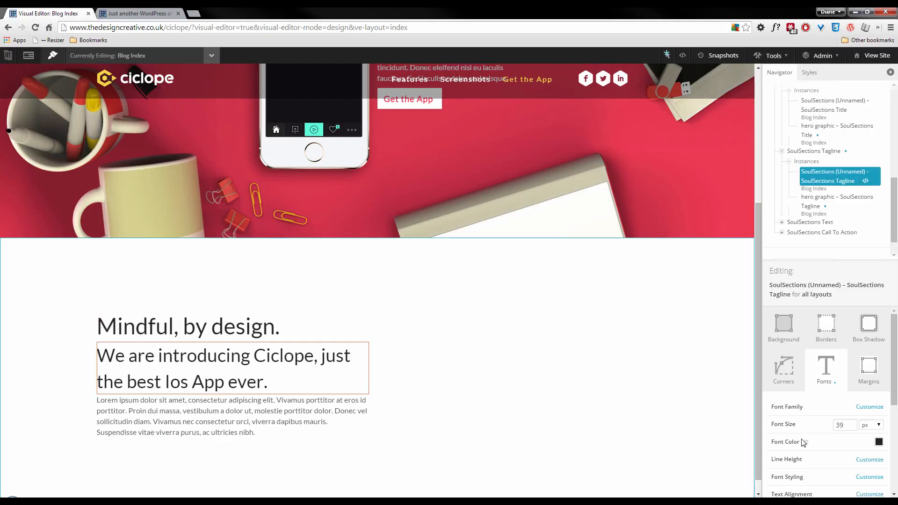
Step: Select the mindful section's paragraph text instance for editing and set its font size to 22.5 px
right_click(242, 417)
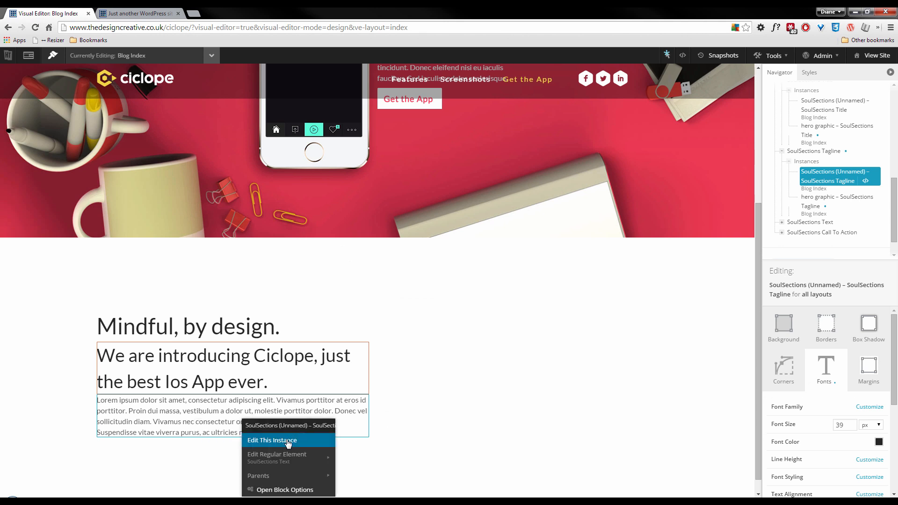
click(288, 442)
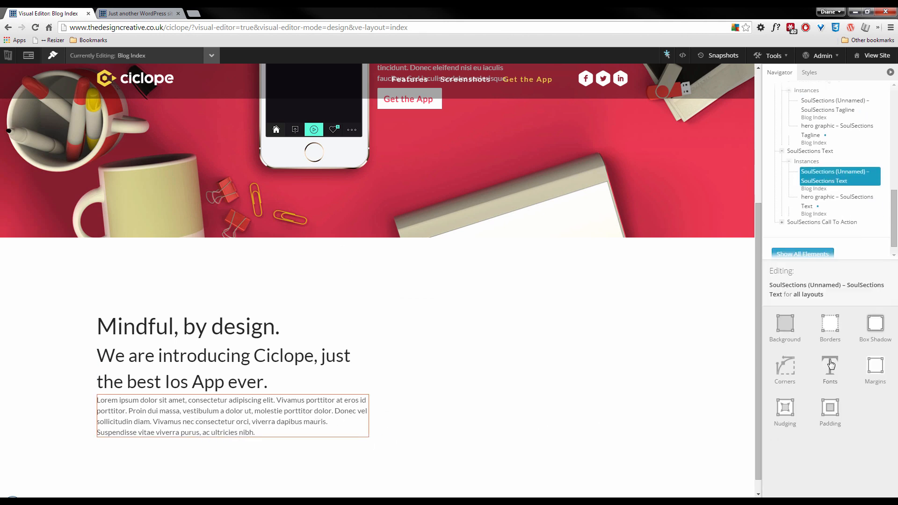
click(831, 365)
click(870, 425)
drag(849, 425, 831, 426)
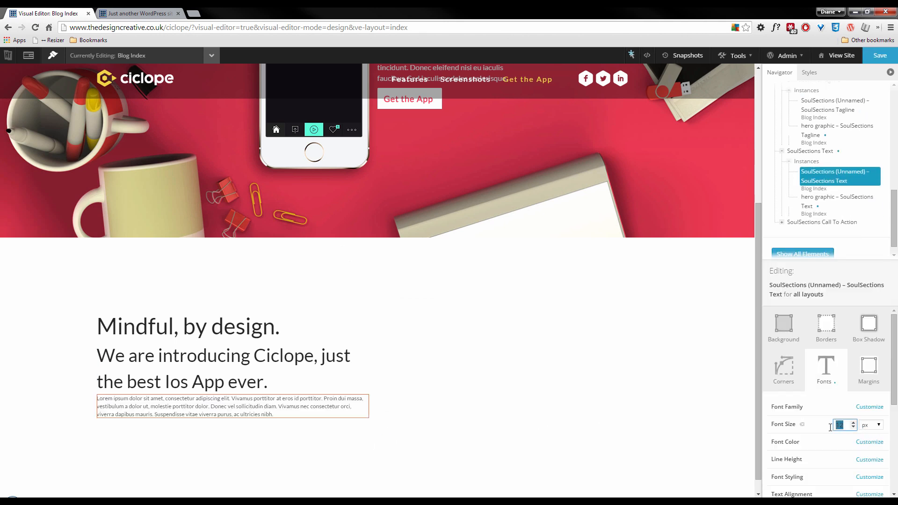
text(22.5)
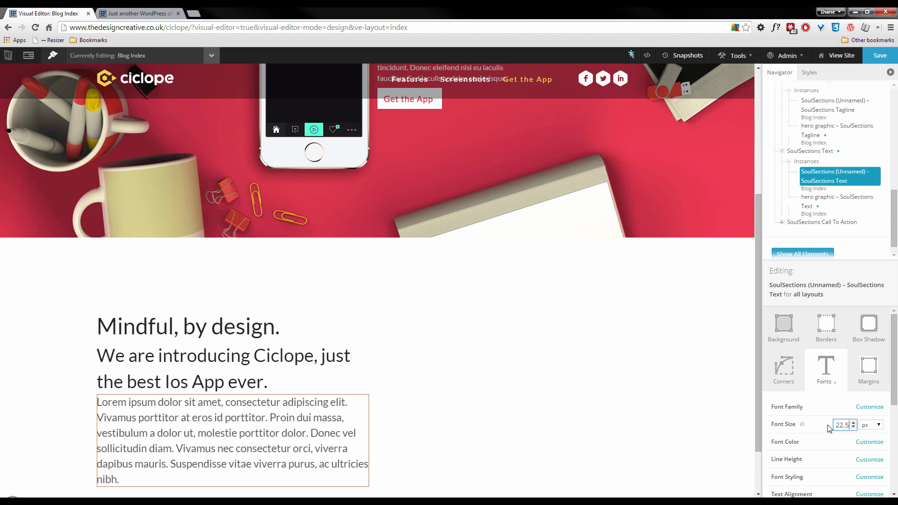
click(461, 390)
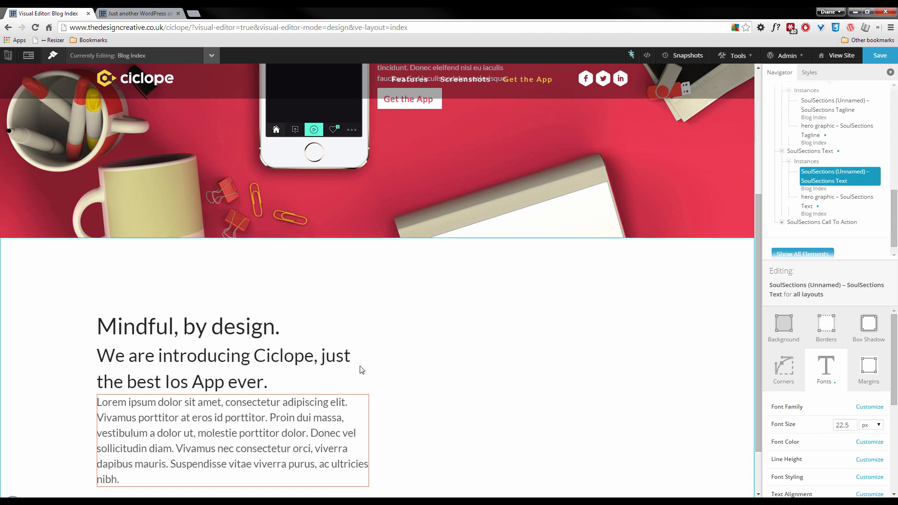
Step: Compare the paragraph with the Fireworks mockup and set its font size on the page to 20 px
key(ctrl+p)
scroll(366, 363, down, 1)
key(ctrl+p)
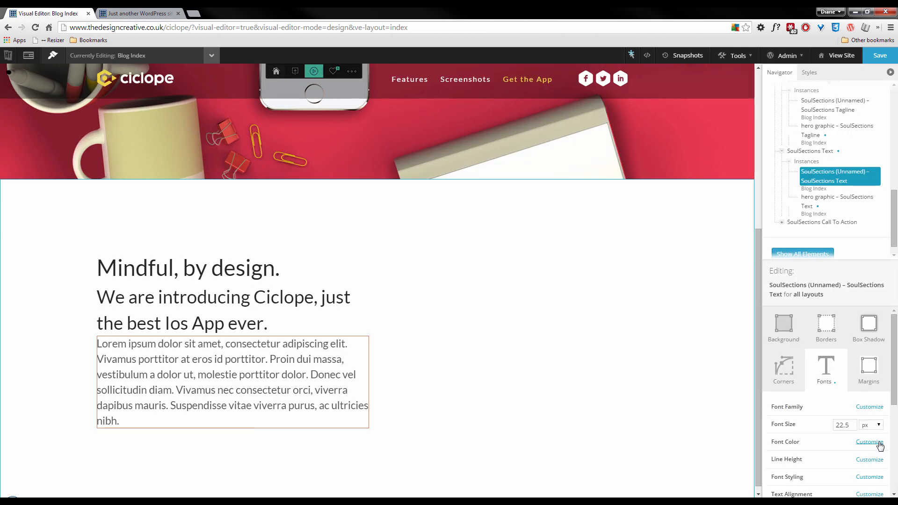
key(alt+Tab)
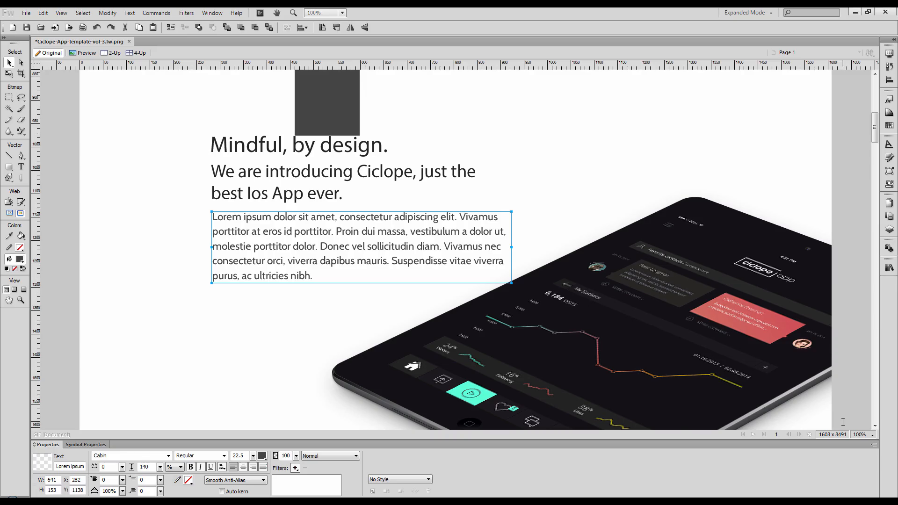
key(alt+Tab)
drag(849, 427, 831, 426)
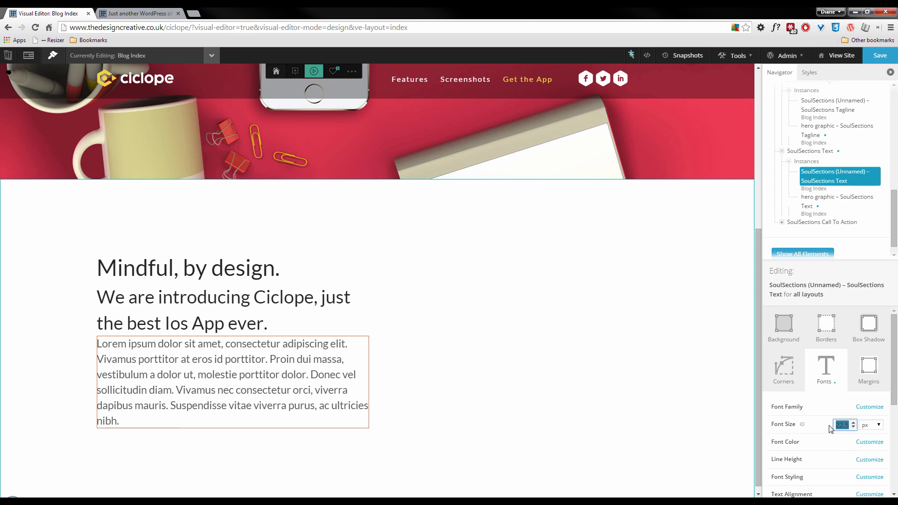
text(20)
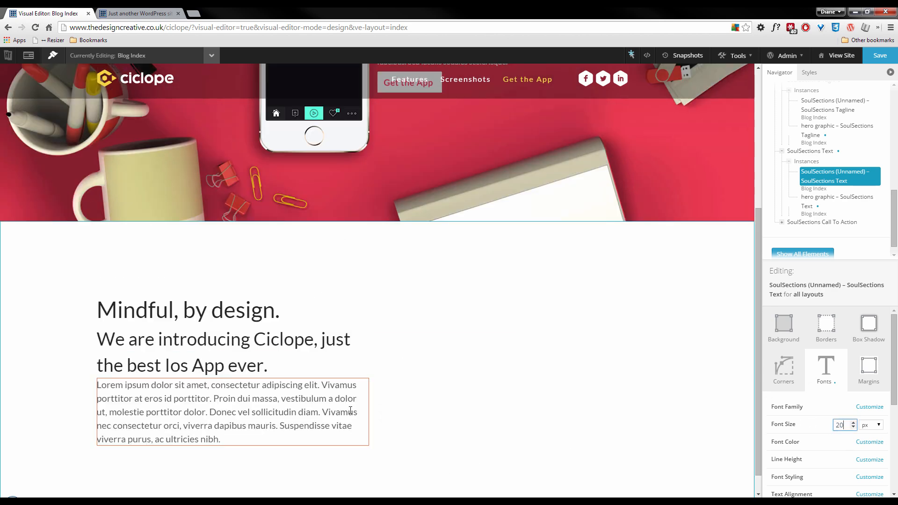
Step: Examine the text settings and spacing of the mindful section's tagline and paragraph in the Fireworks mockup
key(alt+Tab)
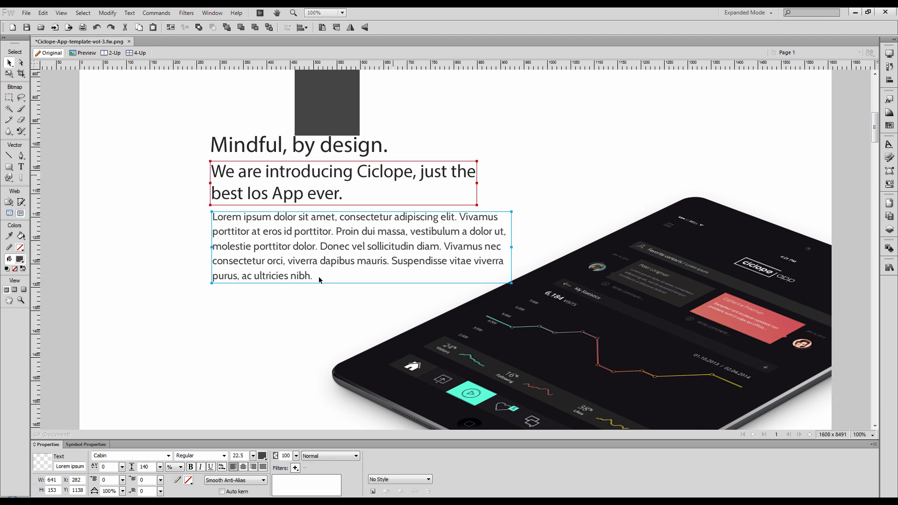
click(267, 316)
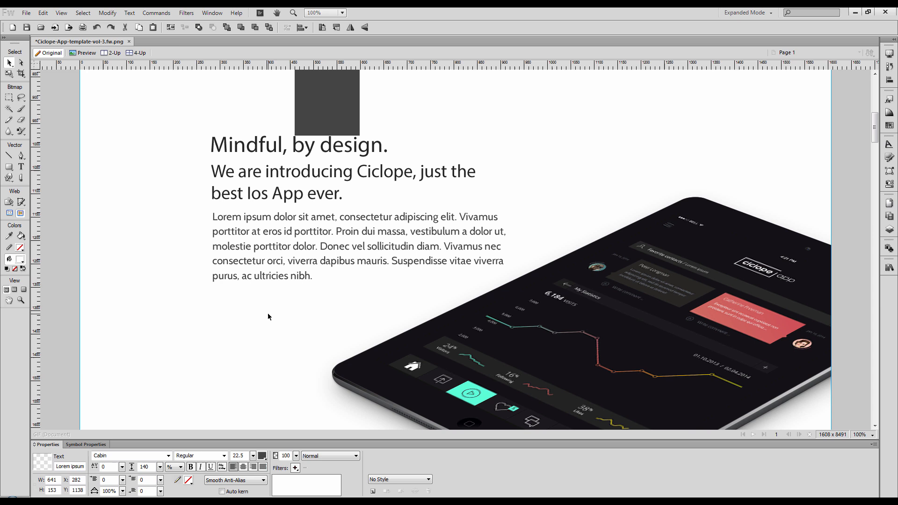
click(290, 252)
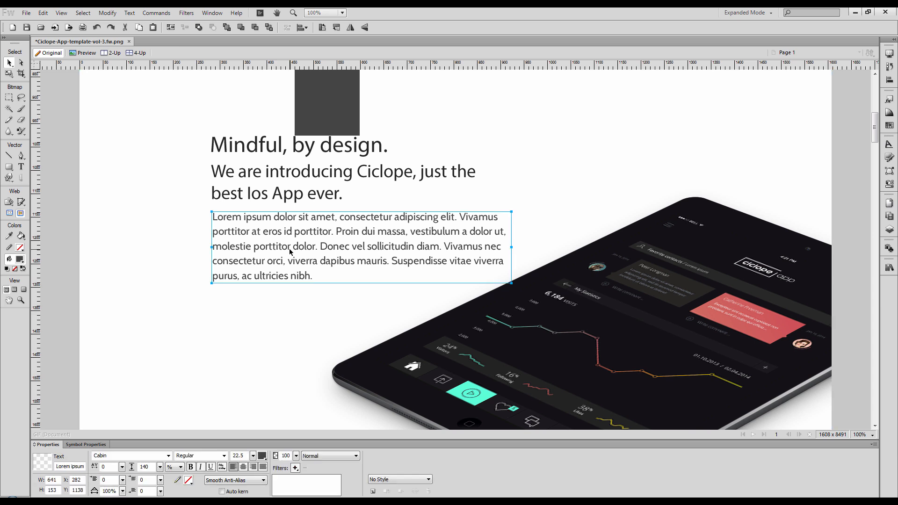
click(291, 193)
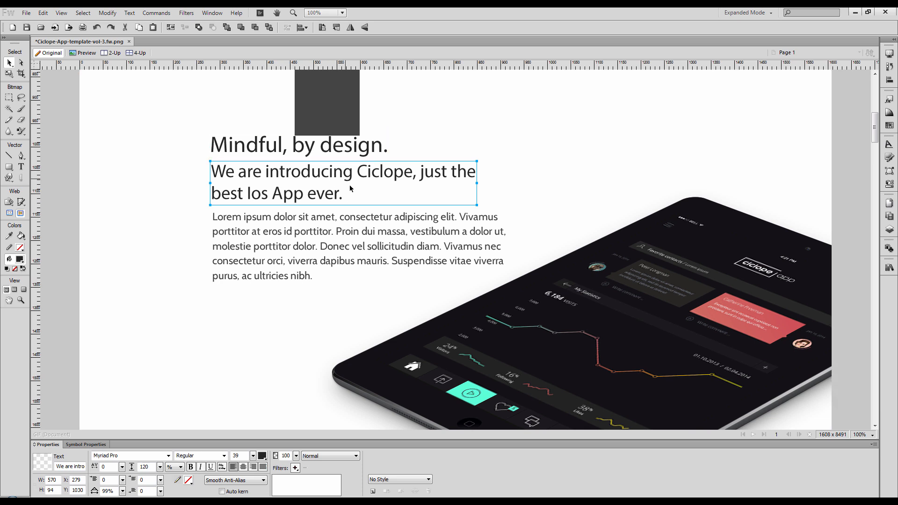
click(196, 186)
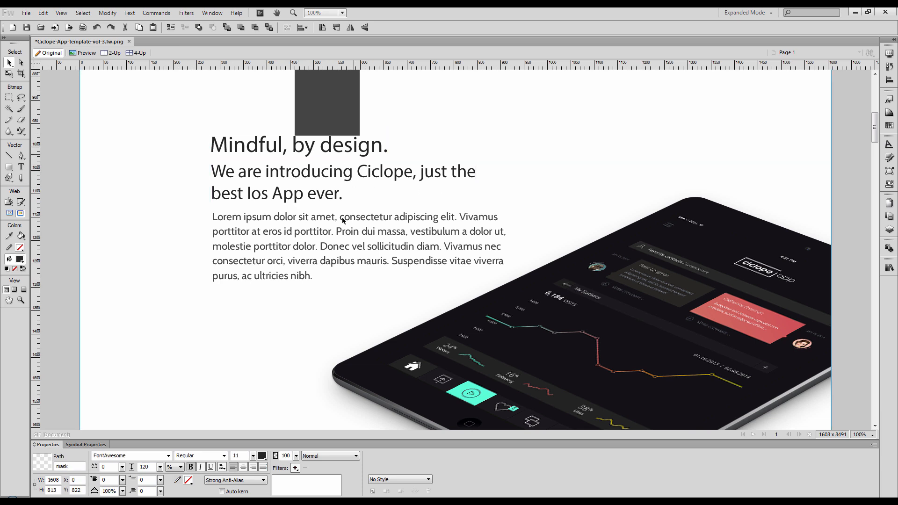
click(335, 246)
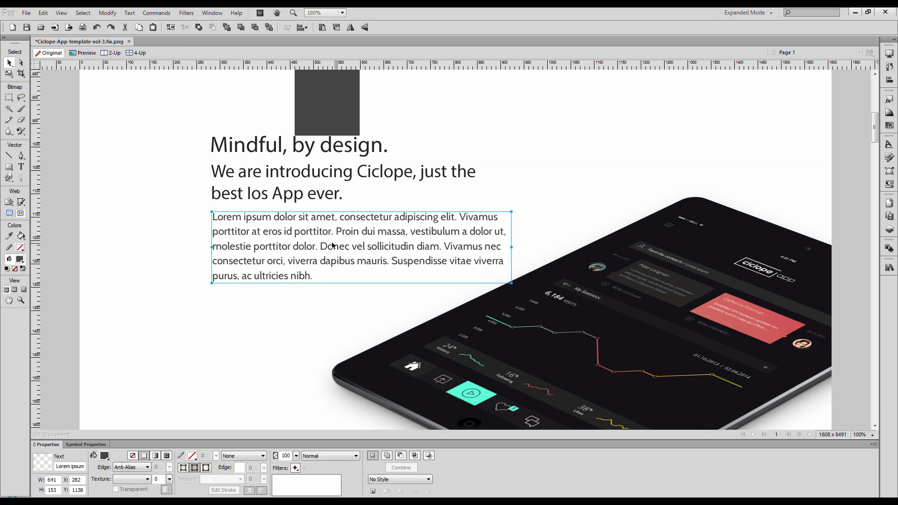
drag(333, 245, 330, 249)
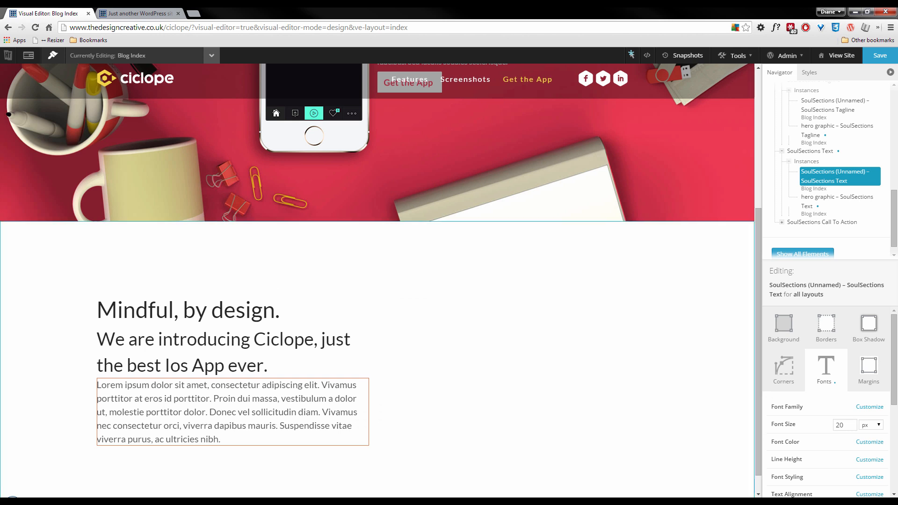
Step: Try several font sizes on the mindful section's paragraph text, including 25 and 22 px, and set it to 21 px
click(854, 429)
click(839, 460)
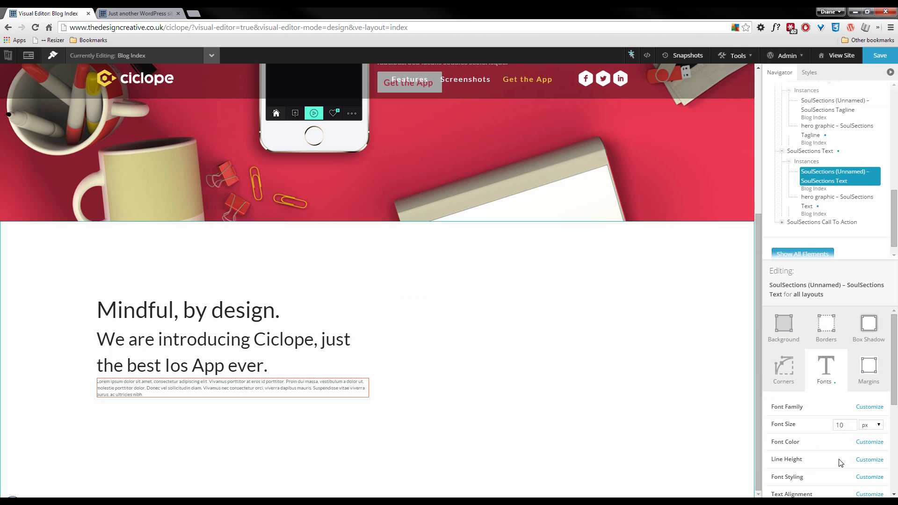
click(854, 423)
click(830, 463)
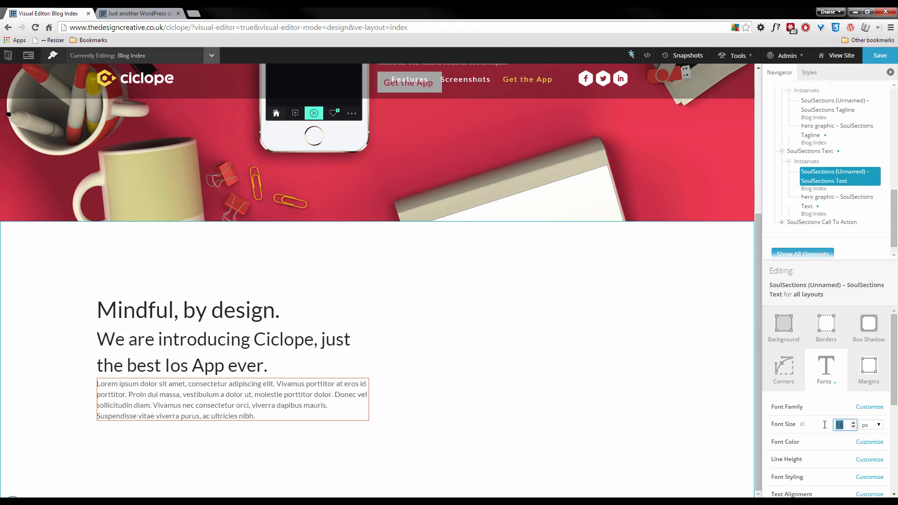
text(5)
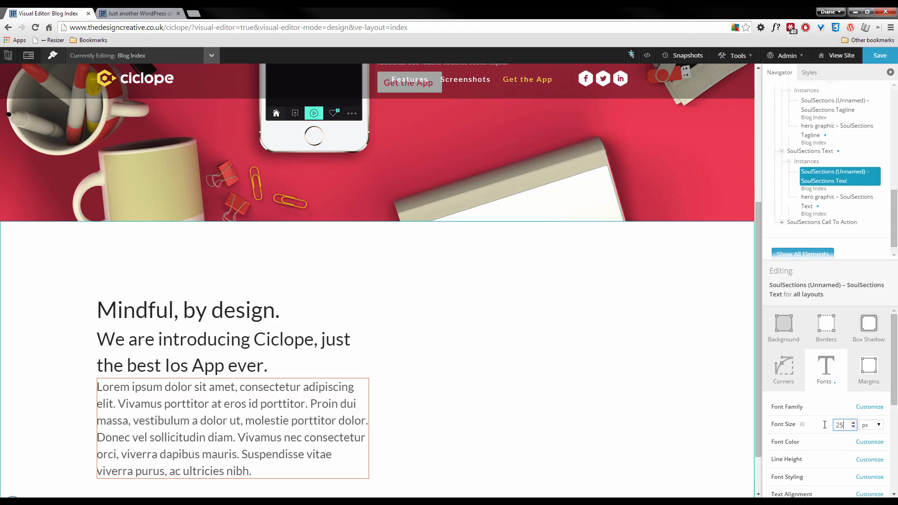
key(BackSpace)
key(BackSpace)
text(22)
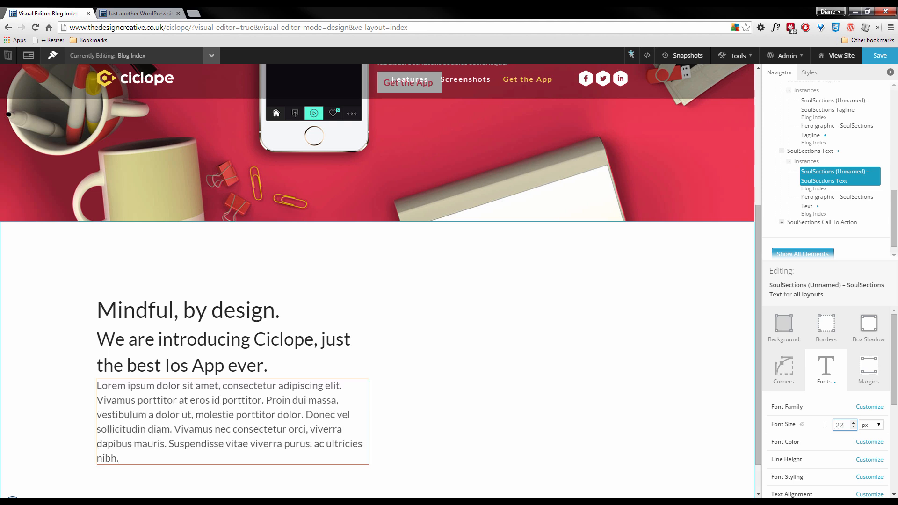
key(BackSpace)
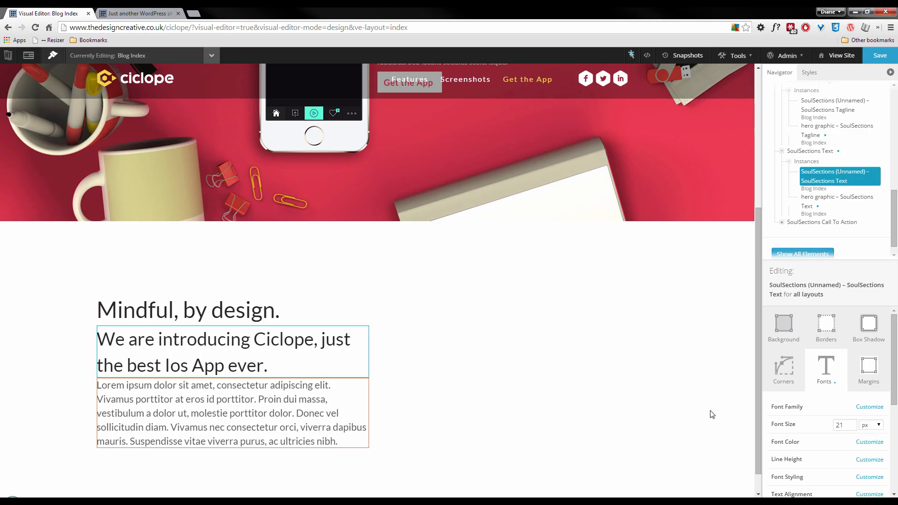
Step: Set the top and bottom margins of the mindful section's tagline instance to 5 px and save the changes
right_click(281, 359)
click(340, 387)
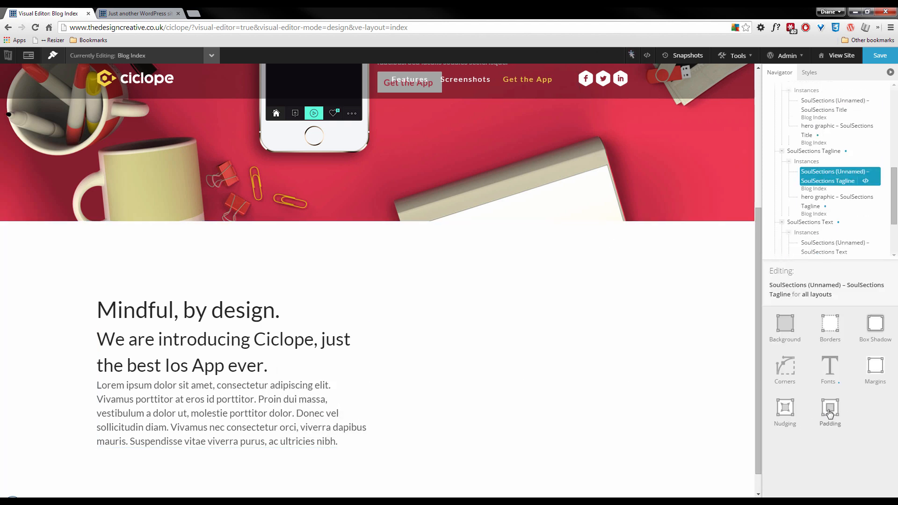
click(884, 365)
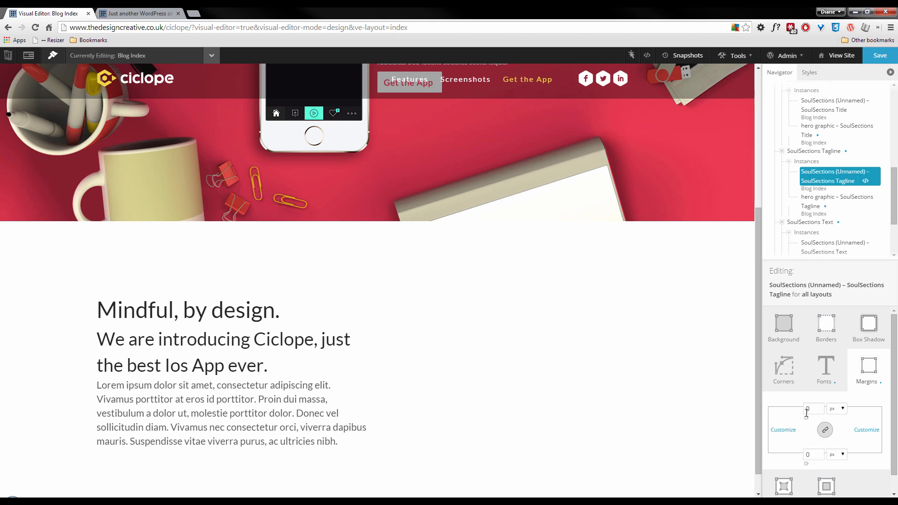
drag(814, 409, 802, 406)
drag(812, 455, 802, 457)
text(5)
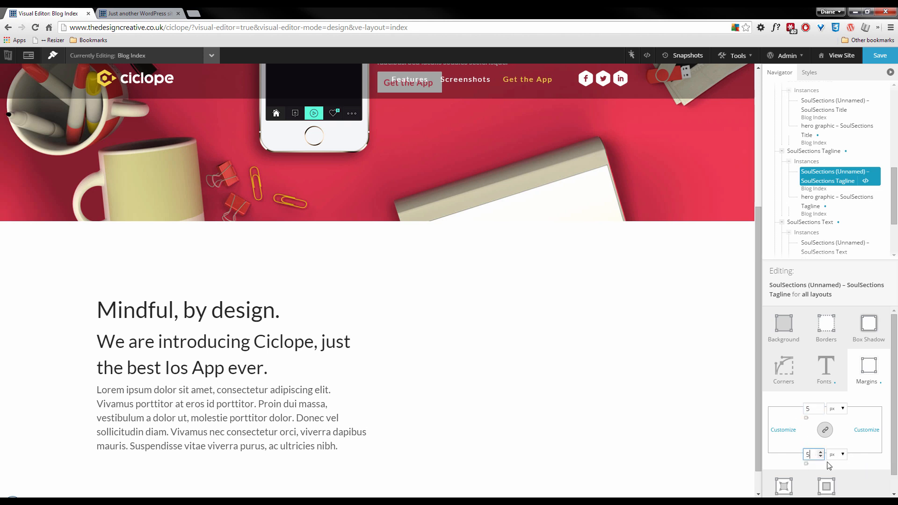
click(884, 58)
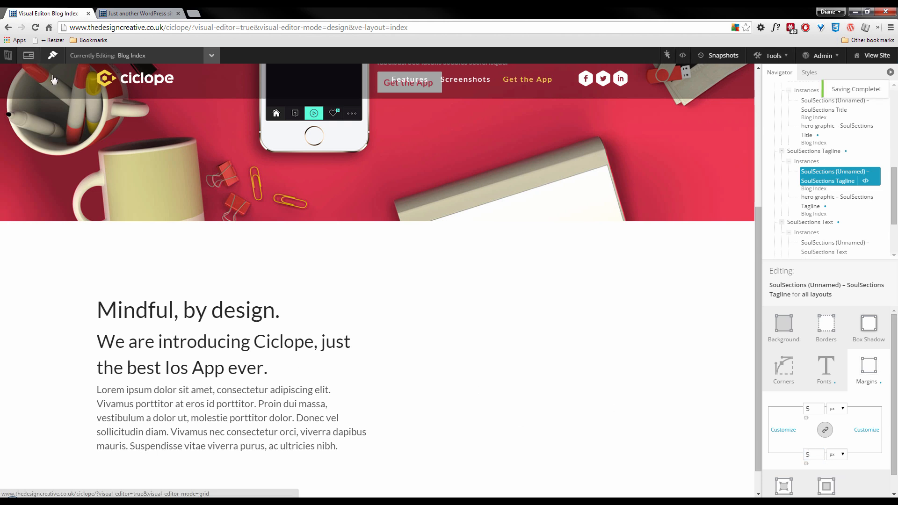
Step: In grid mode, widen the mindful section's SoulSections block by one column to 685 px and save the layout
scroll(475, 315, down, 1)
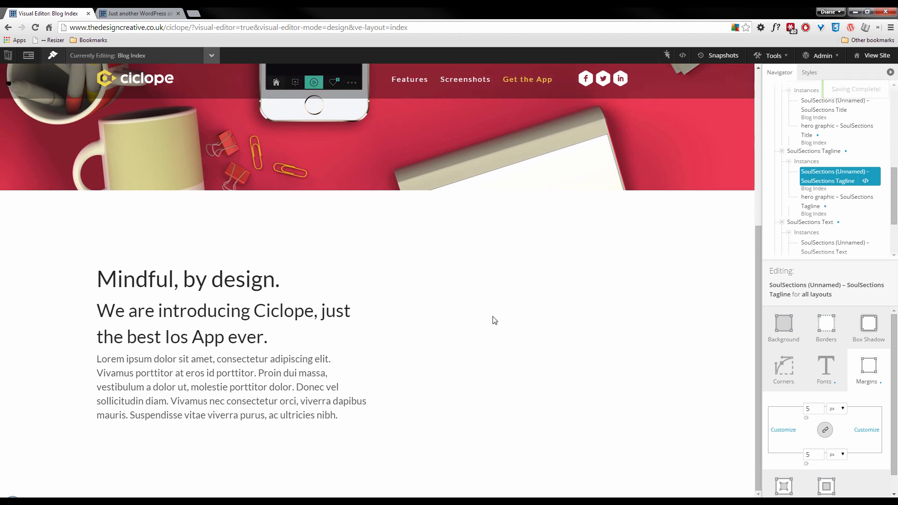
key(ctrl+p)
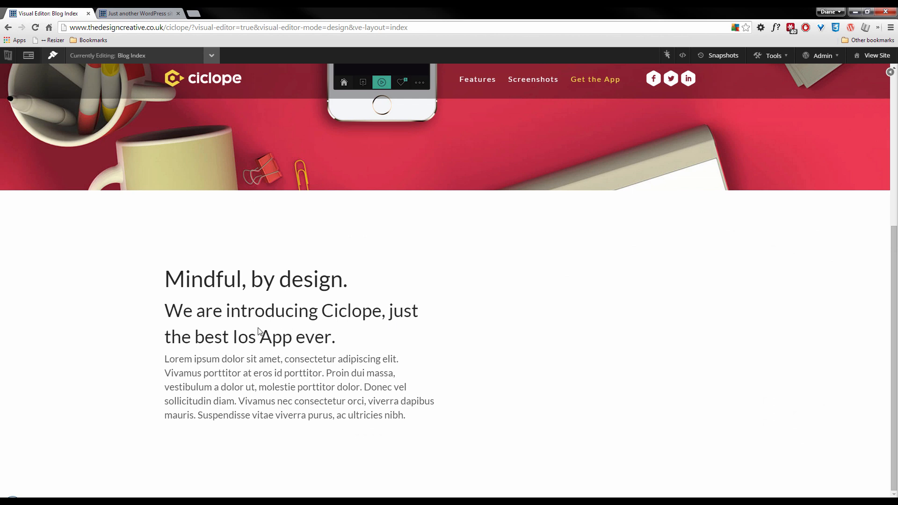
click(29, 55)
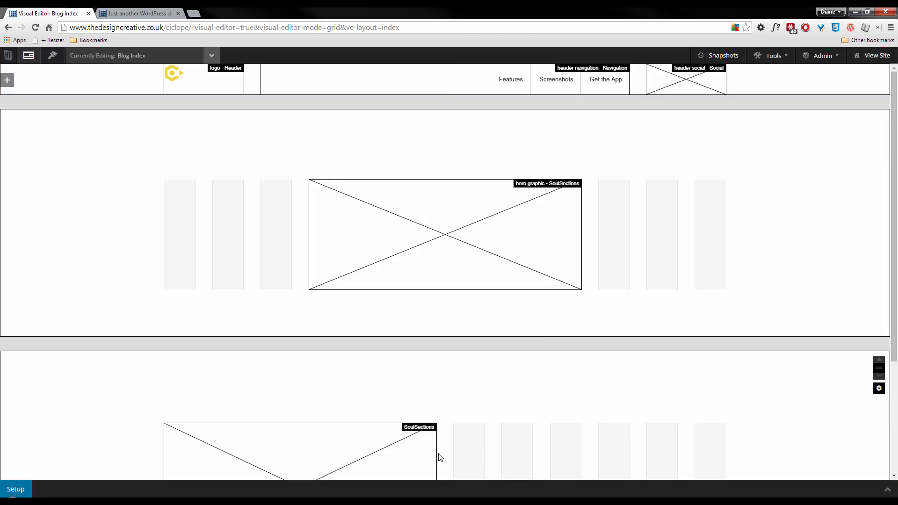
drag(439, 457, 484, 454)
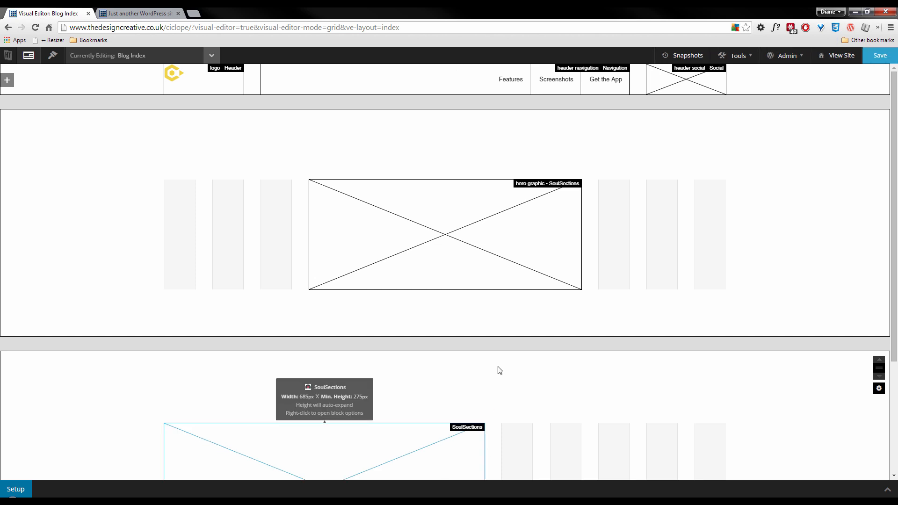
scroll(498, 369, down, 3)
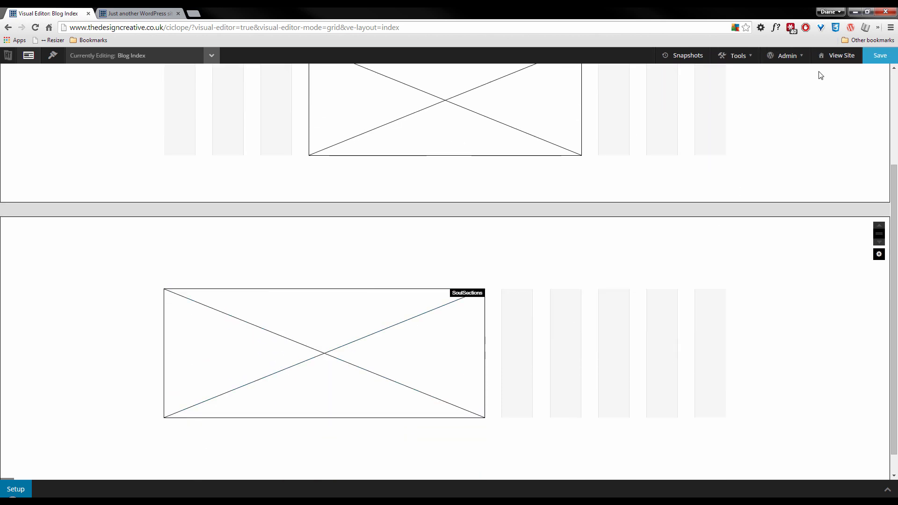
click(879, 56)
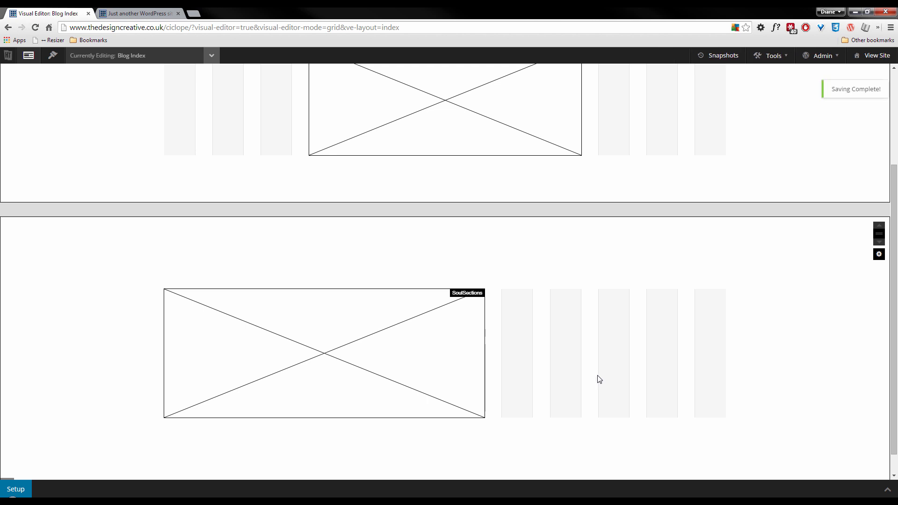
Step: Return to design mode and compare the line wrapping of the mindful section's text with the Fireworks mockup
click(53, 56)
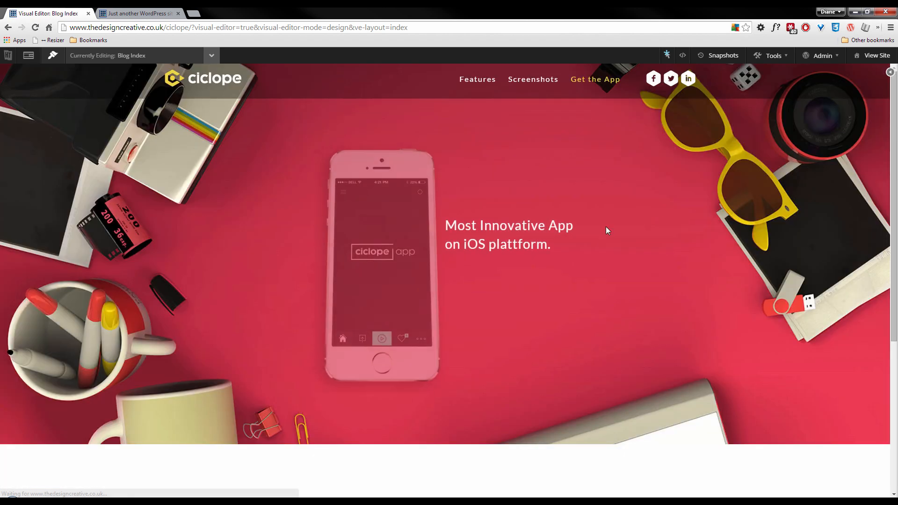
scroll(582, 223, down, 5)
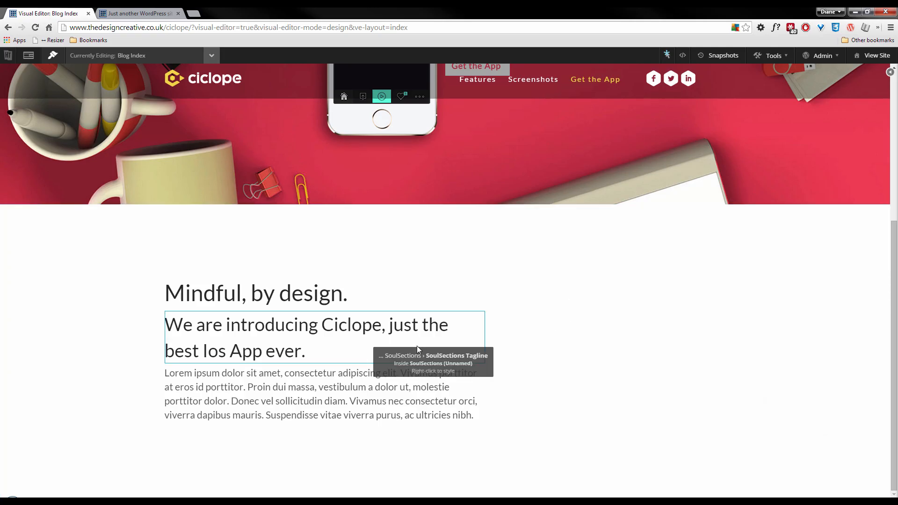
key(alt+Tab)
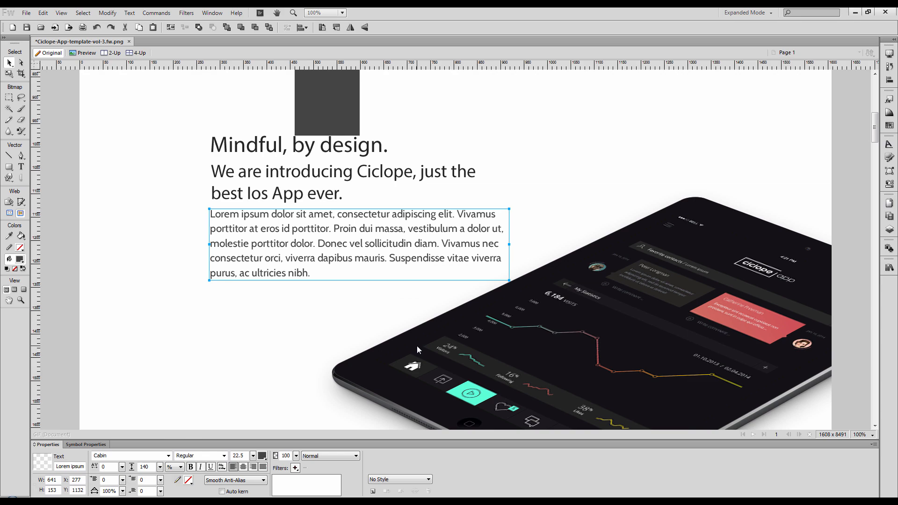
key(alt+Tab)
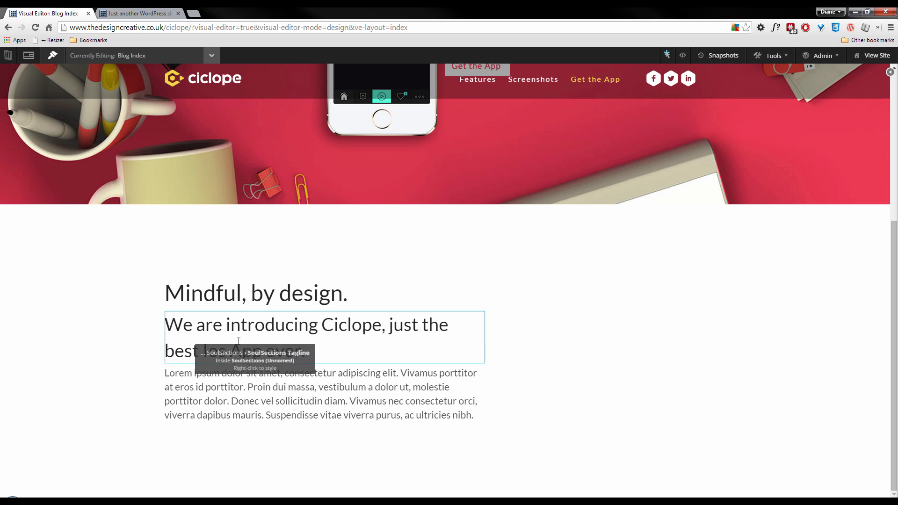
key(ctrl+p)
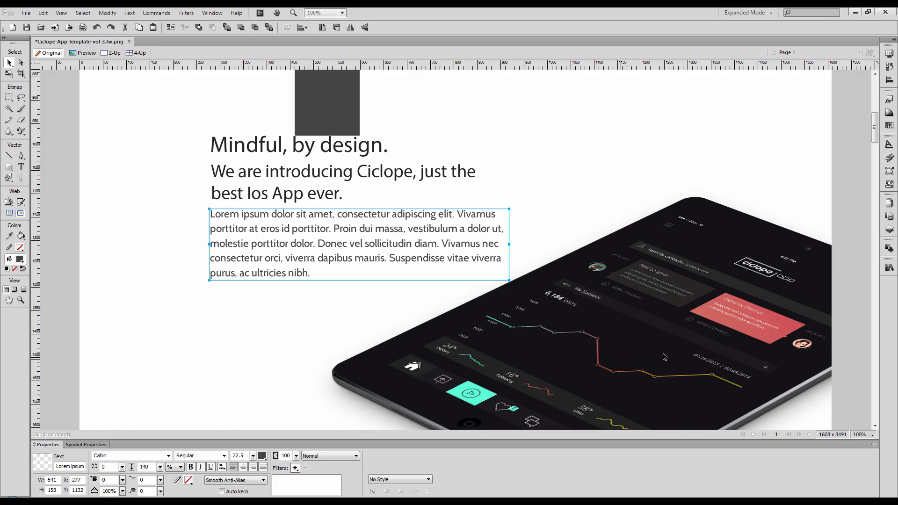
Step: Try shifting the tablet bitmap slightly upward in the Fireworks mockup and undo the move
click(611, 323)
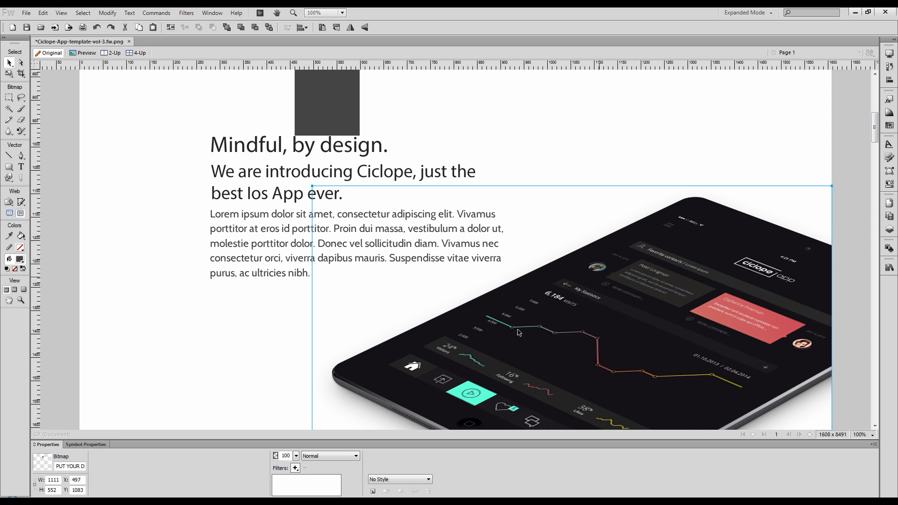
mouse_move(545, 344)
mouse_down()
mouse_move(511, 324)
mouse_move(530, 338)
mouse_move(524, 328)
mouse_move(543, 330)
mouse_up()
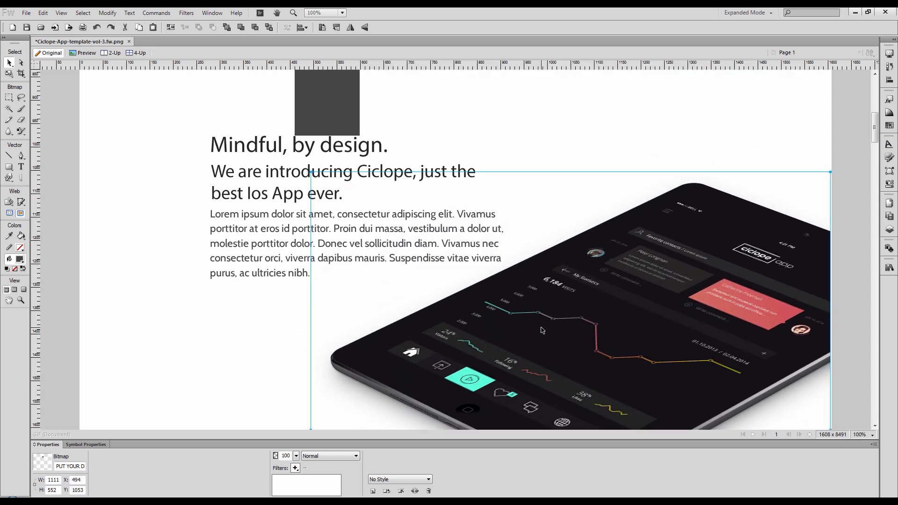
key(ctrl+z)
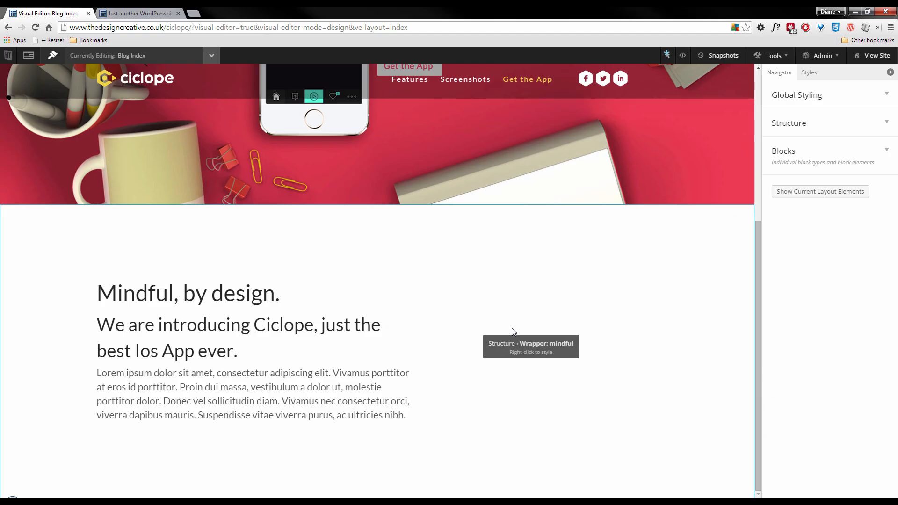
Step: Edit the mindful wrapper instance in the visual editor and open the image chooser for its background
right_click(546, 335)
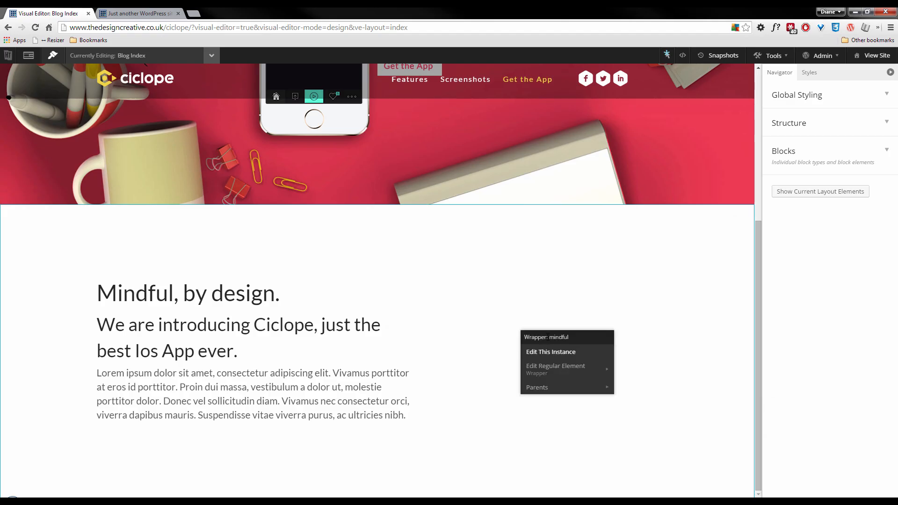
click(544, 352)
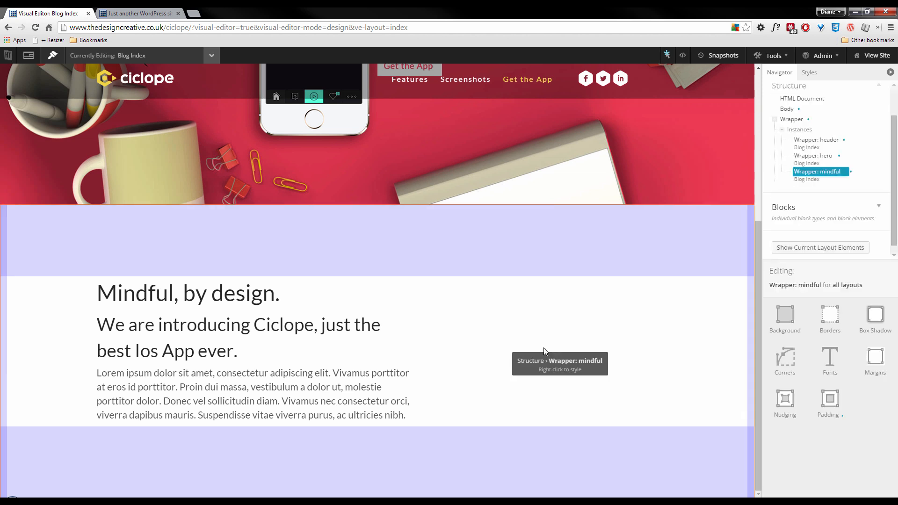
click(790, 322)
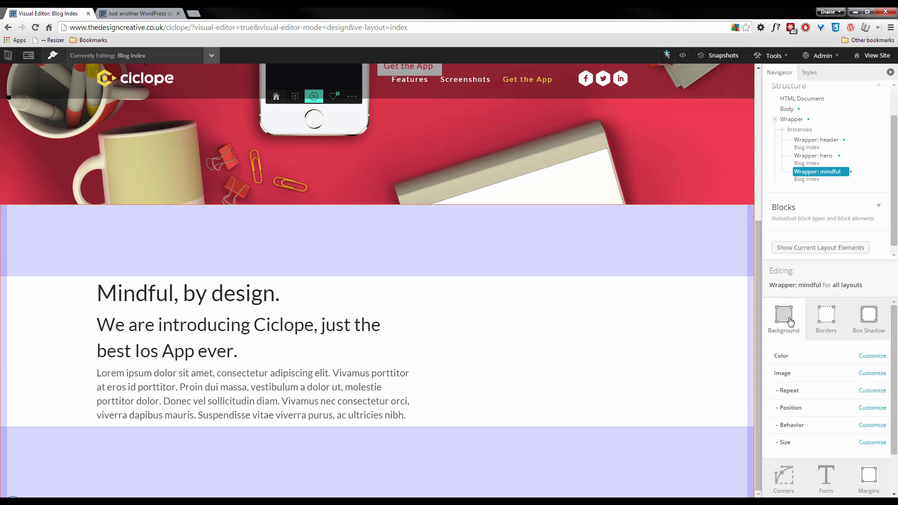
click(868, 374)
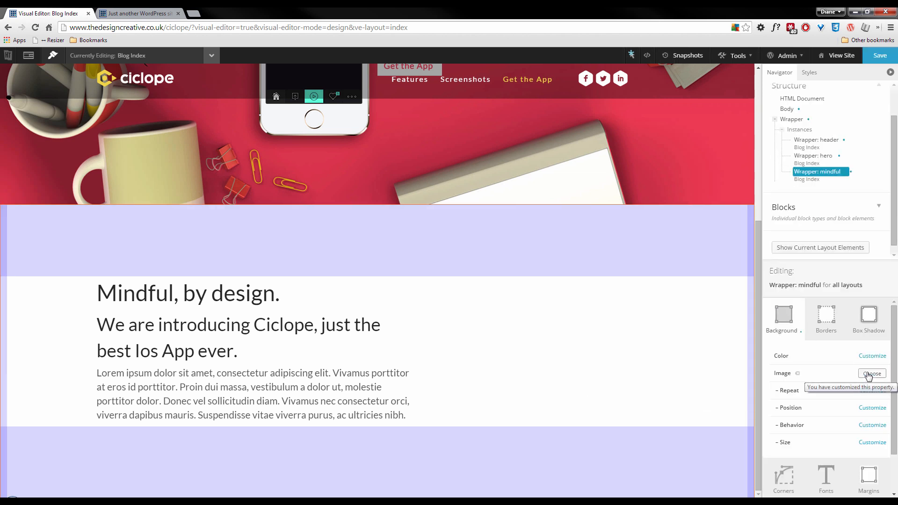
click(870, 374)
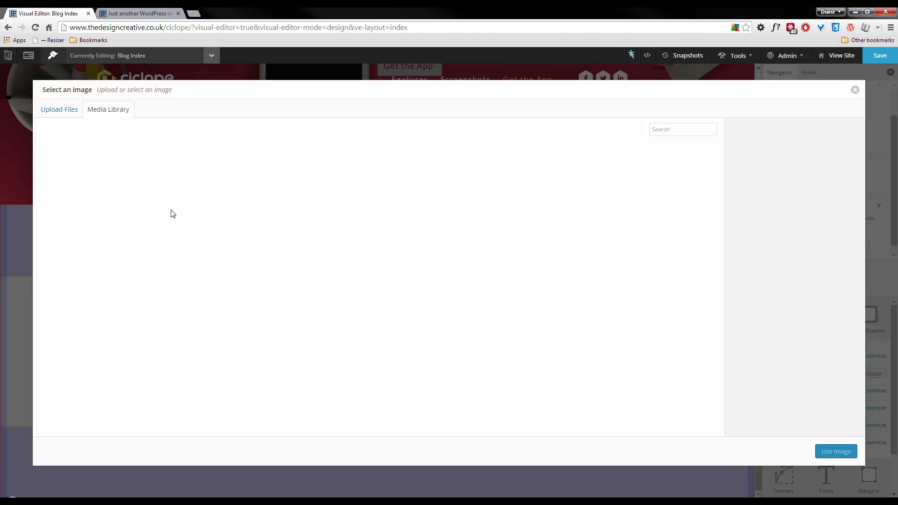
Step: Upload Mindful bg.gif from Dropbox's Ciclope Assets folder and use it as the mindful wrapper's background image
click(60, 111)
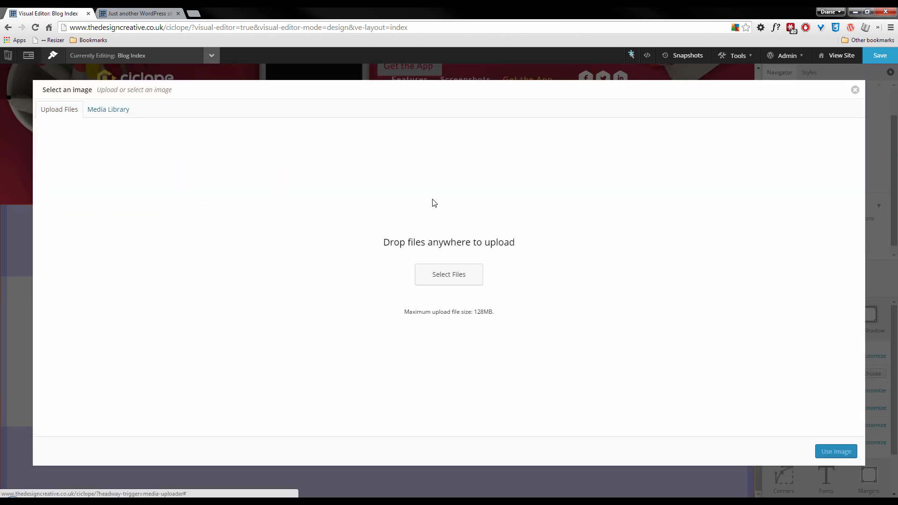
click(458, 280)
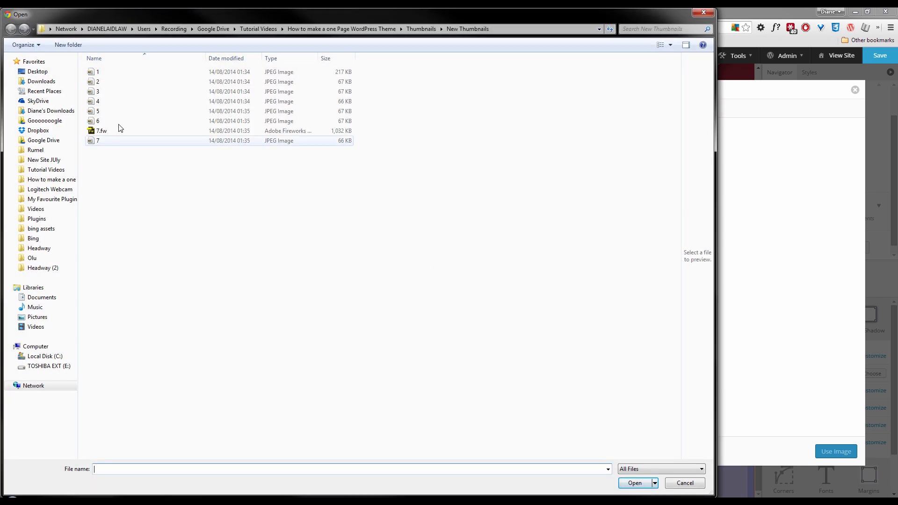
click(38, 130)
double_click(117, 92)
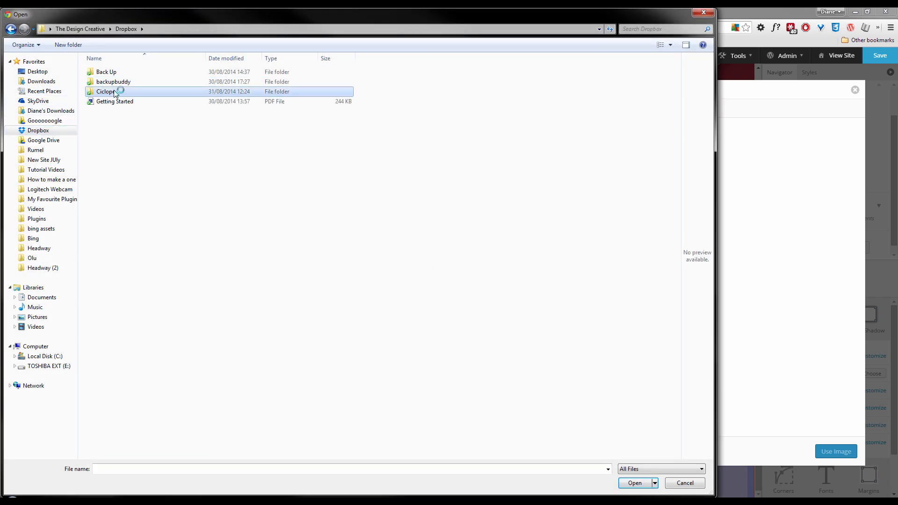
double_click(103, 73)
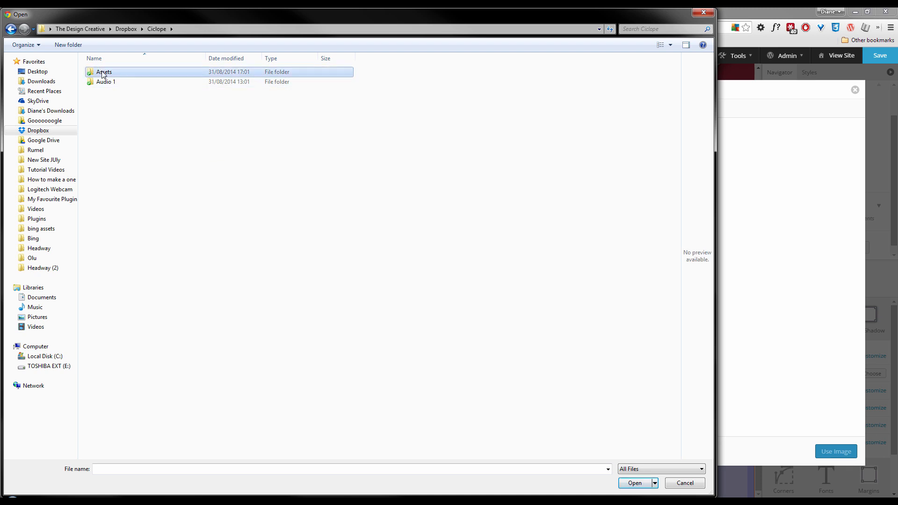
double_click(356, 89)
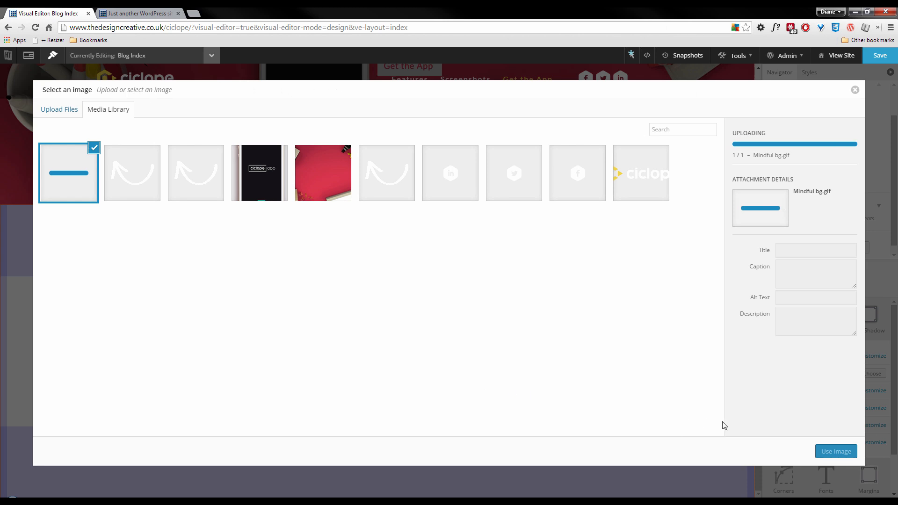
click(835, 452)
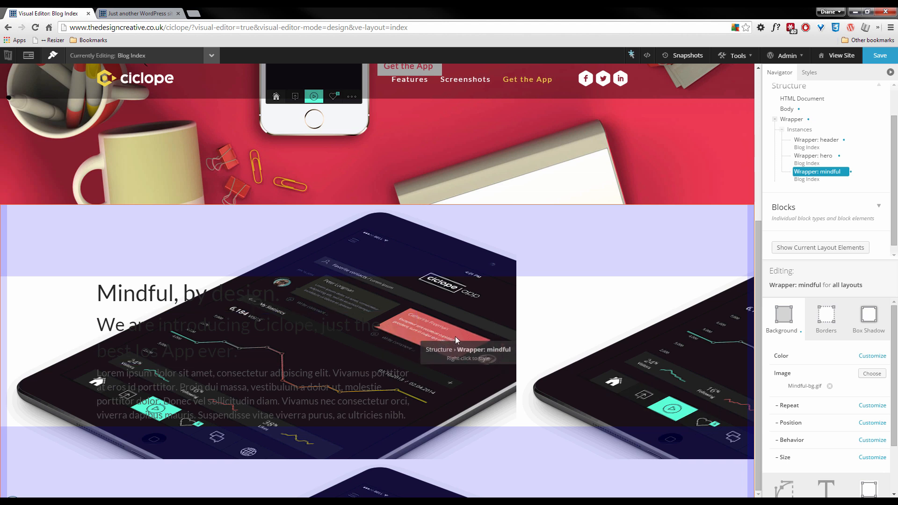
Step: Set the mindful wrapper's background image to No Tiling and position it at Right Bottom
click(870, 407)
click(863, 407)
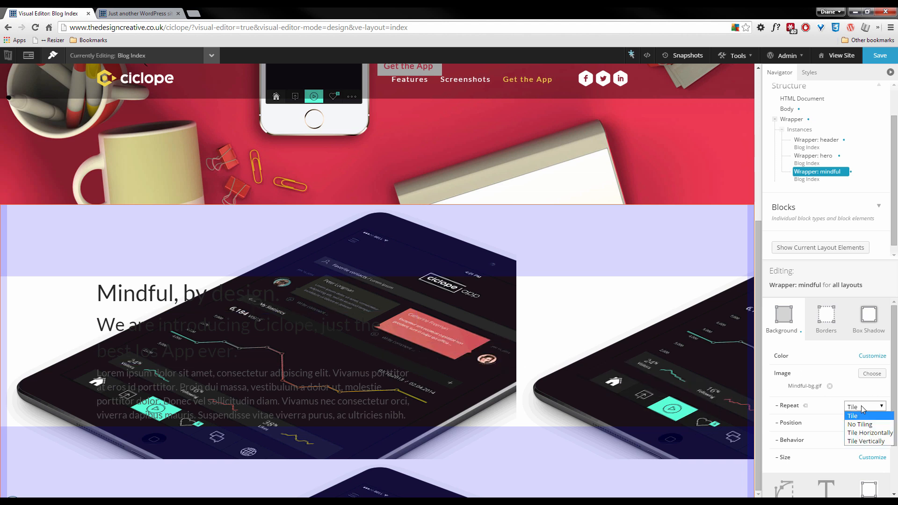
click(862, 425)
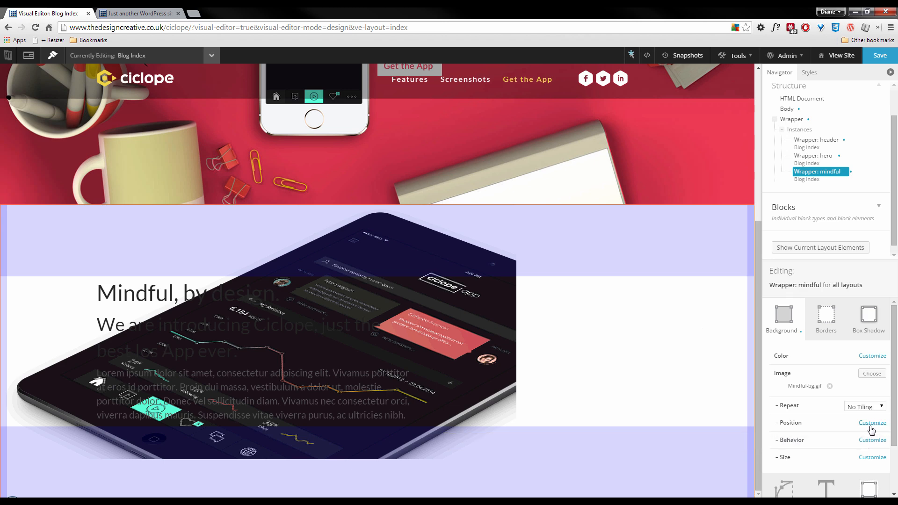
click(871, 425)
click(869, 425)
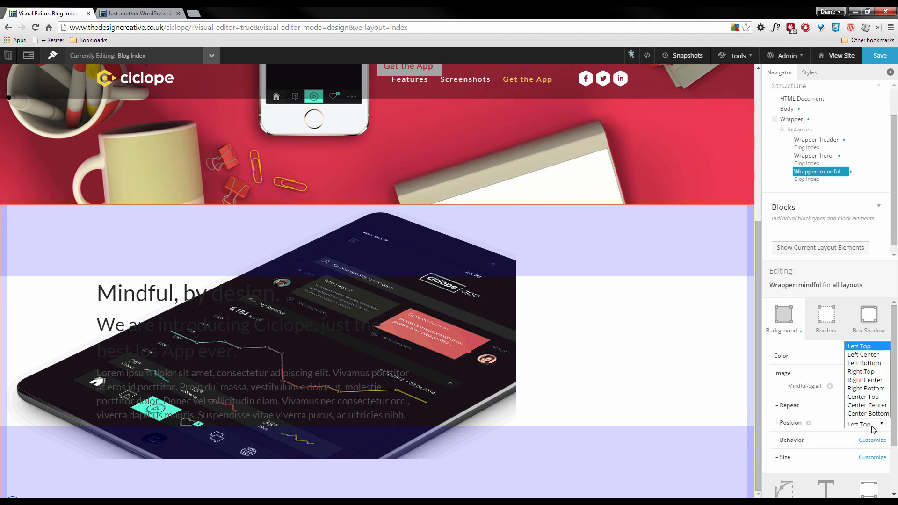
click(866, 389)
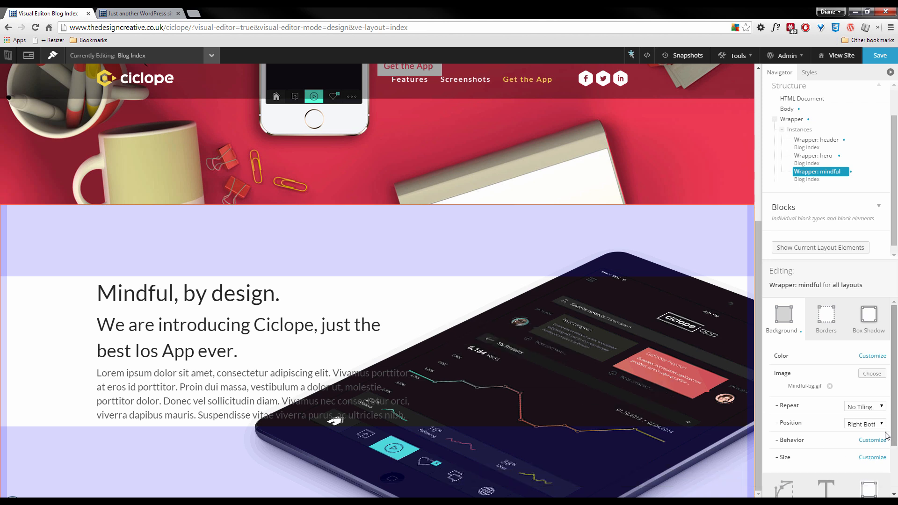
Step: Set the size of the mindful wrapper's background image to Contain
click(872, 457)
click(865, 458)
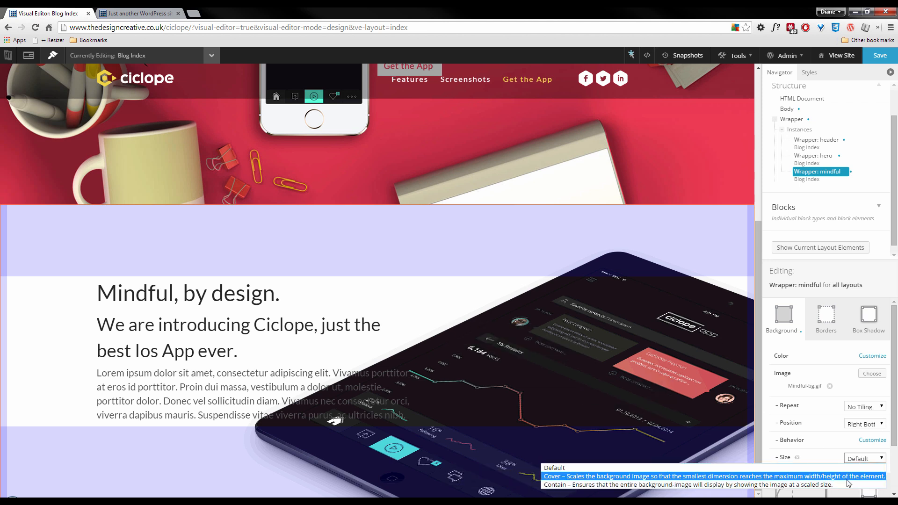
click(845, 484)
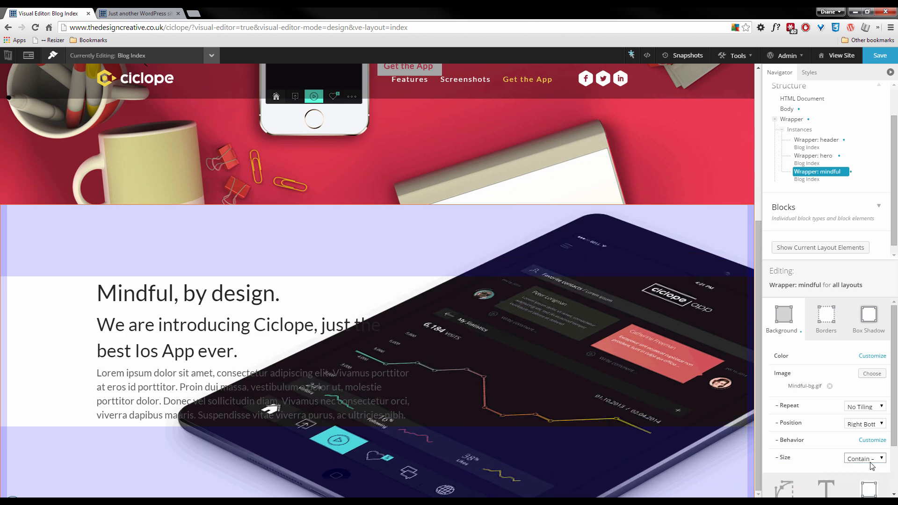
Step: Reset the mindful wrapper's background image size to Default and delete its size customization
click(868, 462)
click(819, 467)
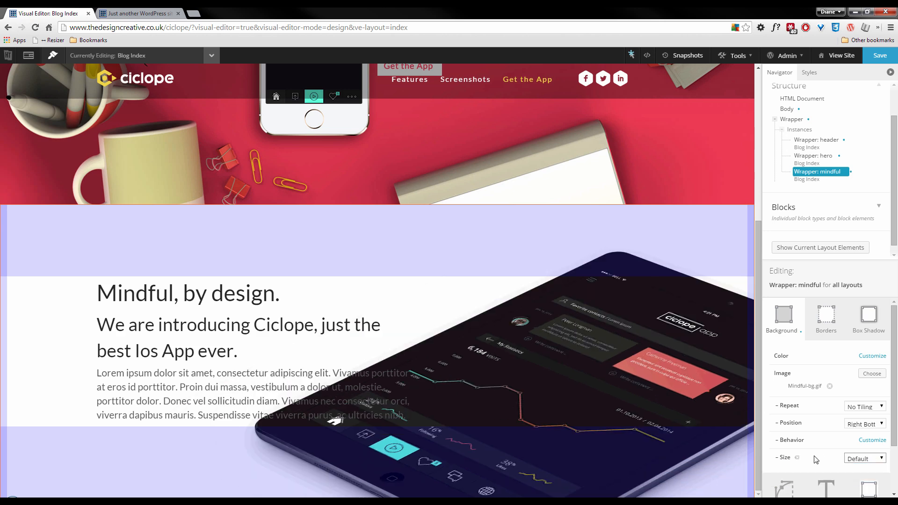
click(798, 458)
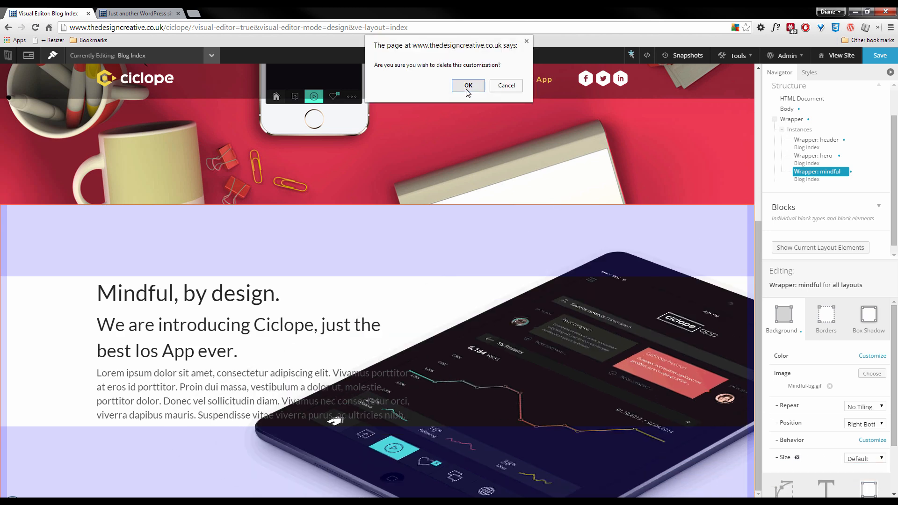
click(468, 89)
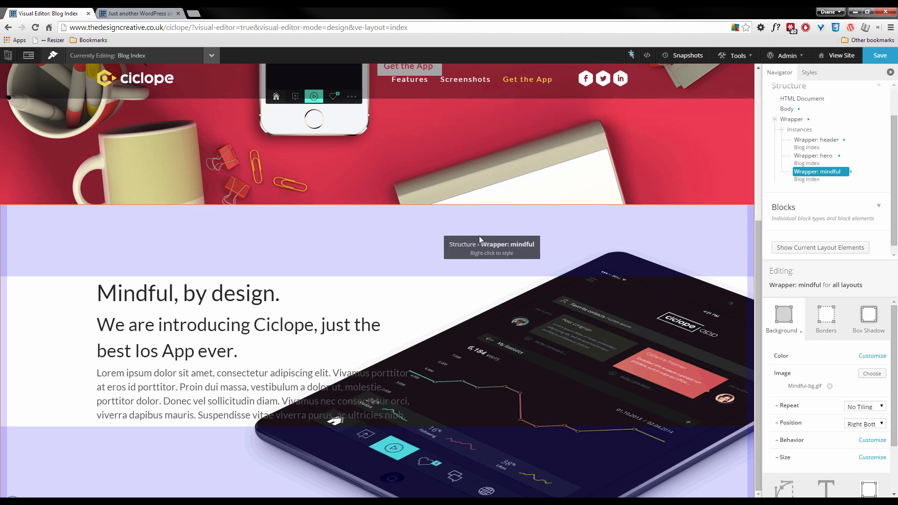
Step: Switch to Fireworks and examine the spacing around the text and tablet in the mockup's mindful section
key(alt+Tab)
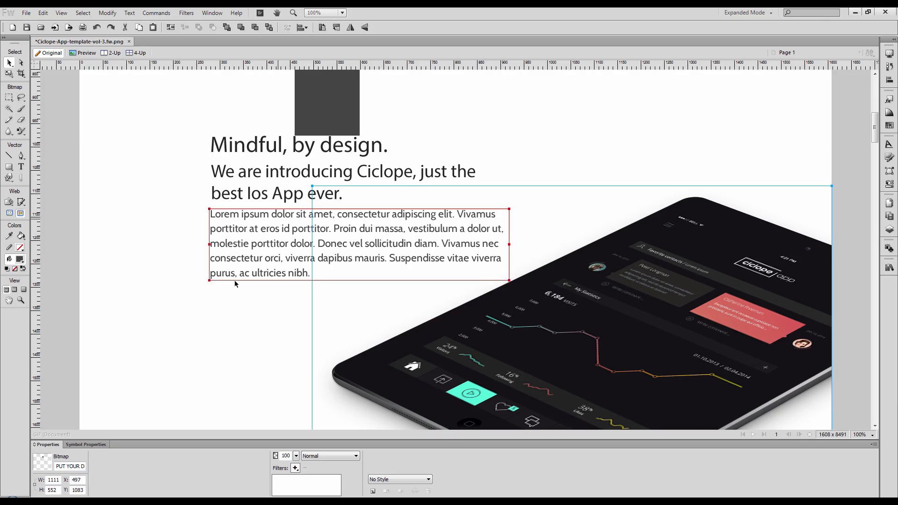
click(444, 306)
scroll(419, 203, down, 3)
scroll(419, 203, up, 3)
scroll(419, 202, up, 1)
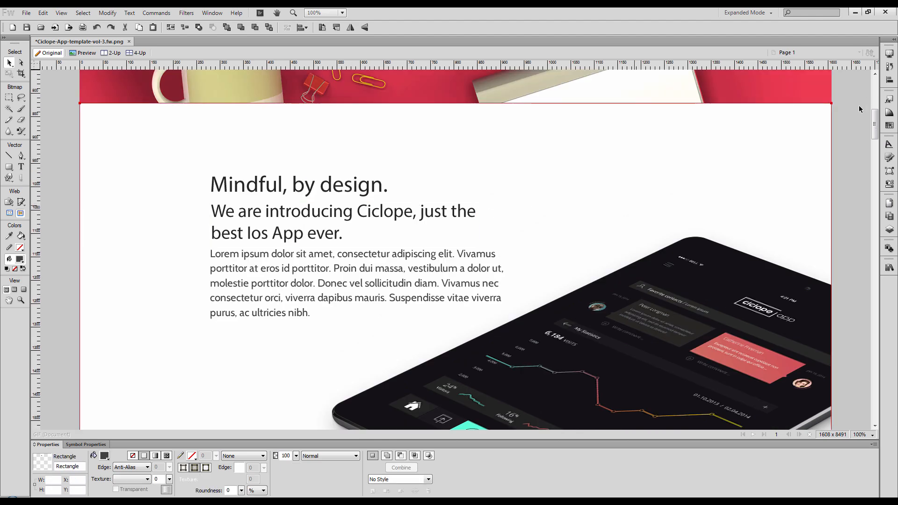
Step: Return to the visual editor, save the layout, collapse the styling sidebar and turn off the element inspector
key(alt+Tab)
click(880, 55)
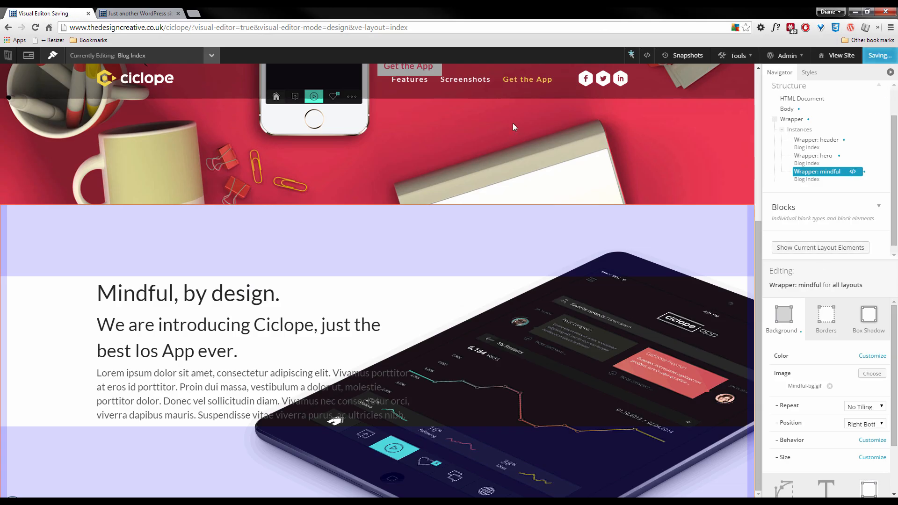
click(890, 72)
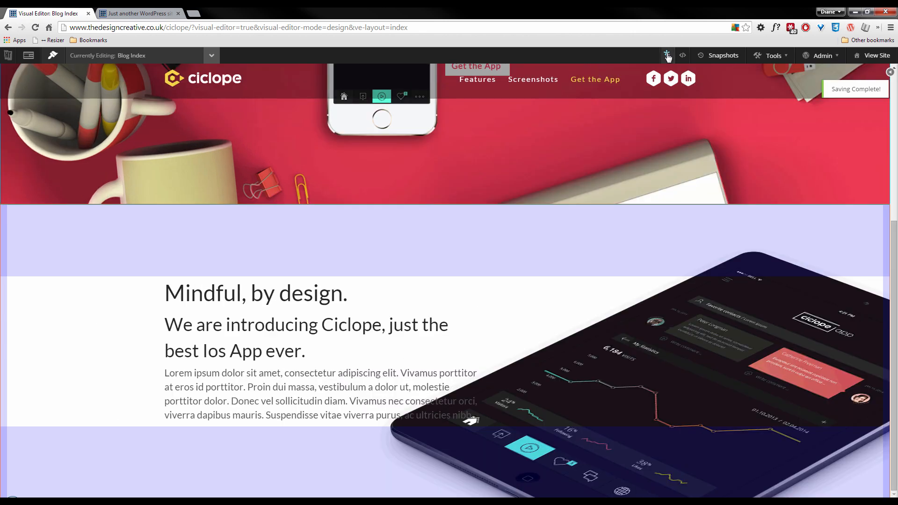
click(667, 56)
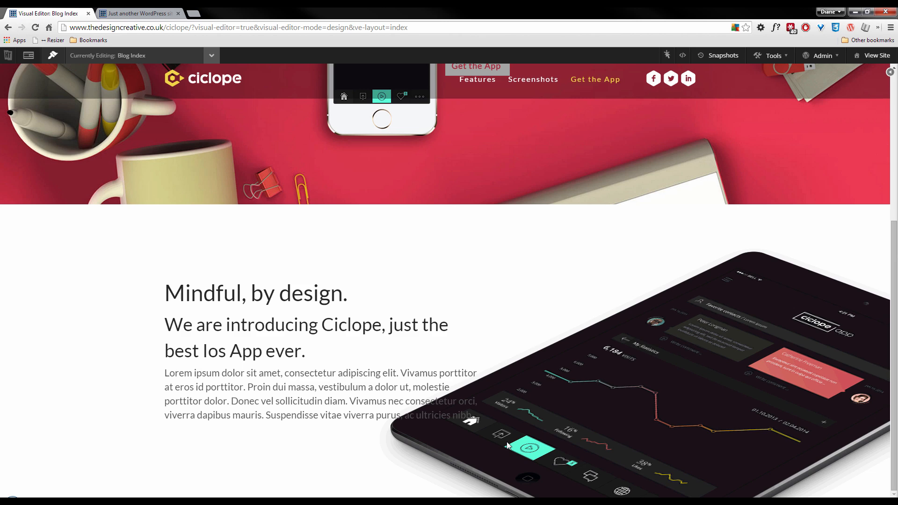
Step: Compare the tablet's placement in the Fireworks mockup with the full-width mindful section in the editor
key(alt+Tab)
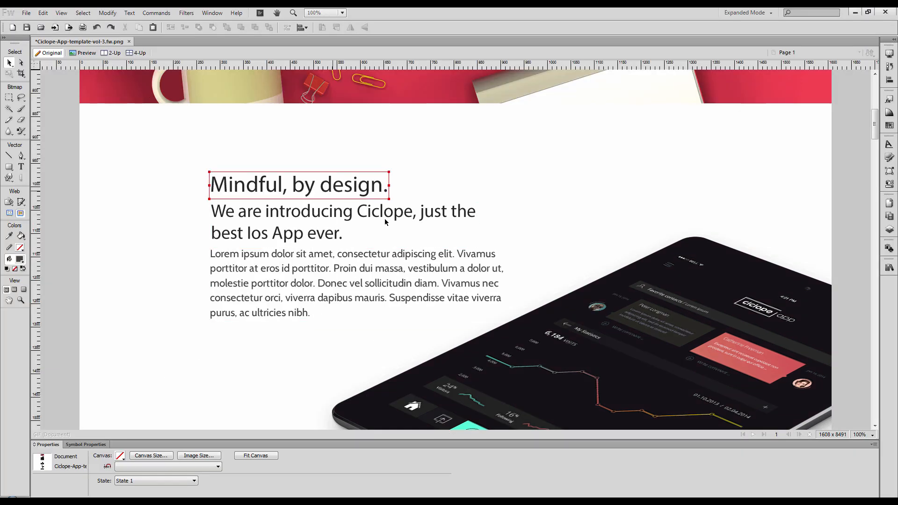
mouse_move(671, 304)
mouse_down()
mouse_move(654, 282)
mouse_move(665, 301)
mouse_up()
key(alt+Tab)
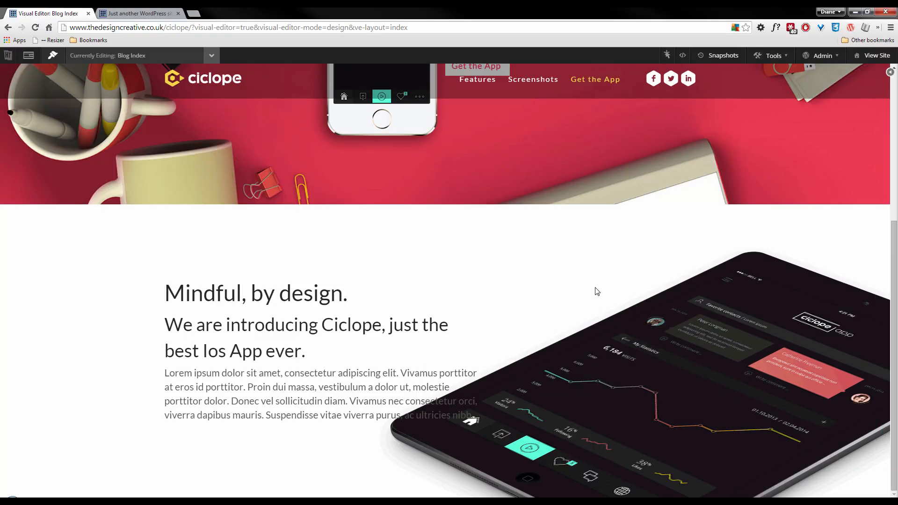
Step: Reopen the styling sidebar and set the mindful wrapper's bottom padding to 300 px
click(763, 309)
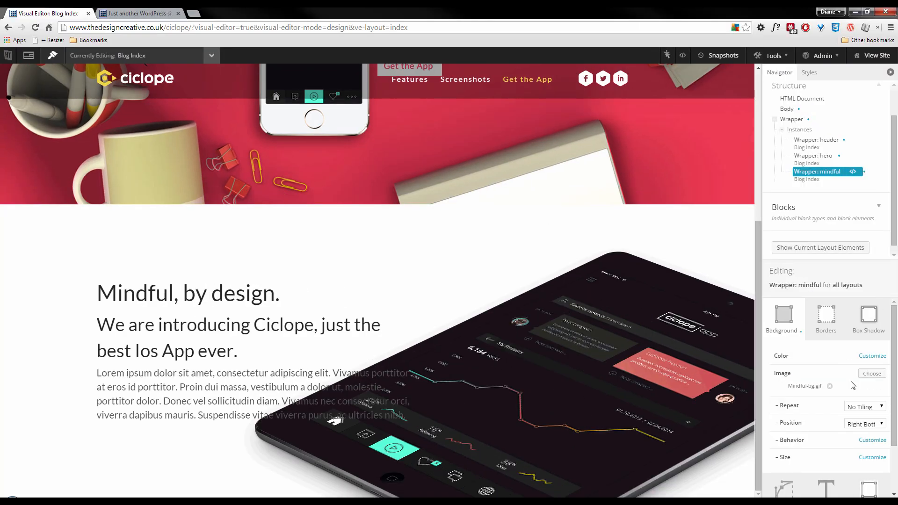
scroll(856, 403, down, 2)
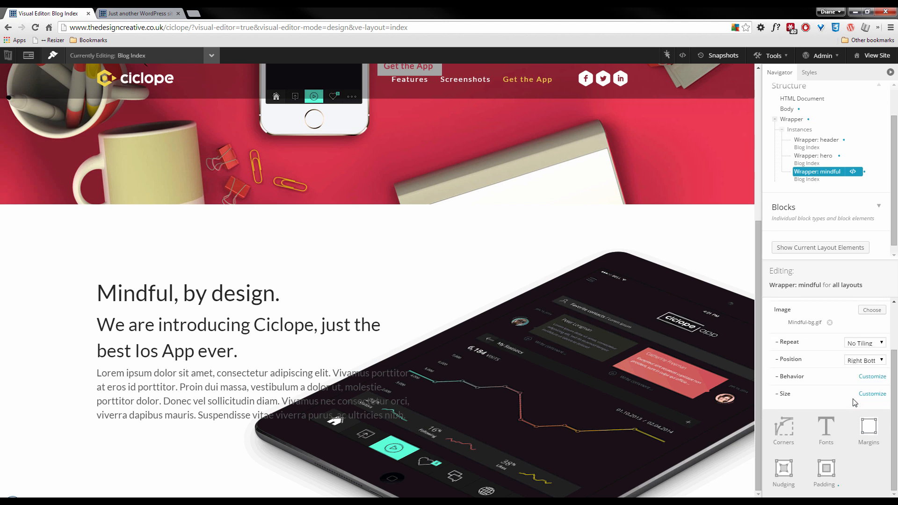
click(826, 470)
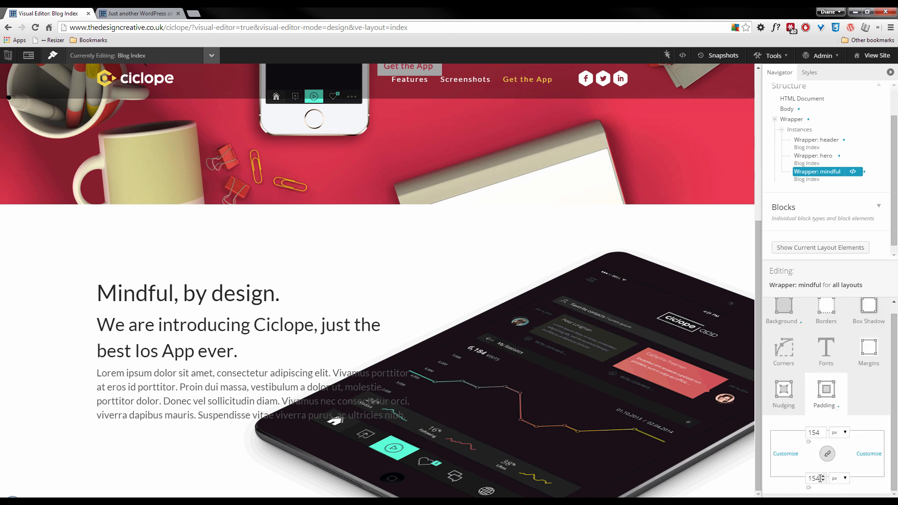
drag(820, 478, 796, 478)
text(300)
scroll(524, 377, down, 3)
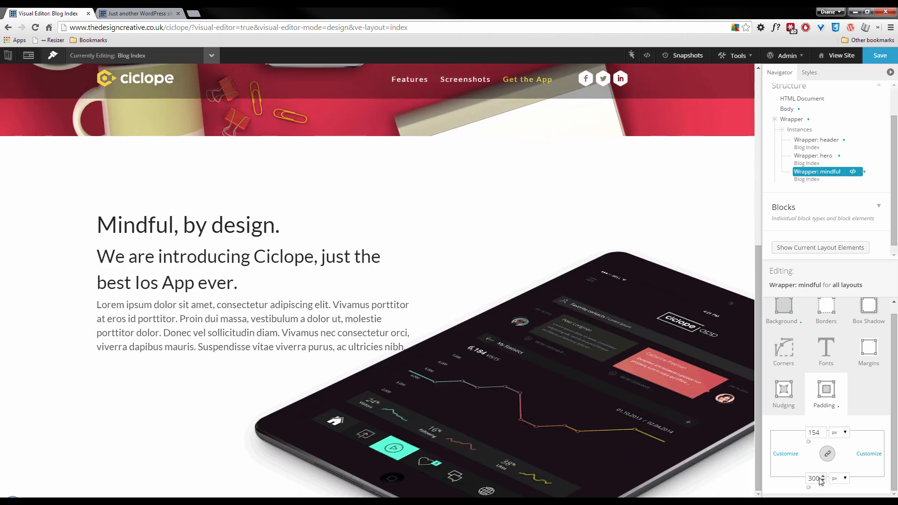
Step: Try a bottom padding of 380 px on the mindful wrapper
drag(820, 479, 804, 477)
text(3)
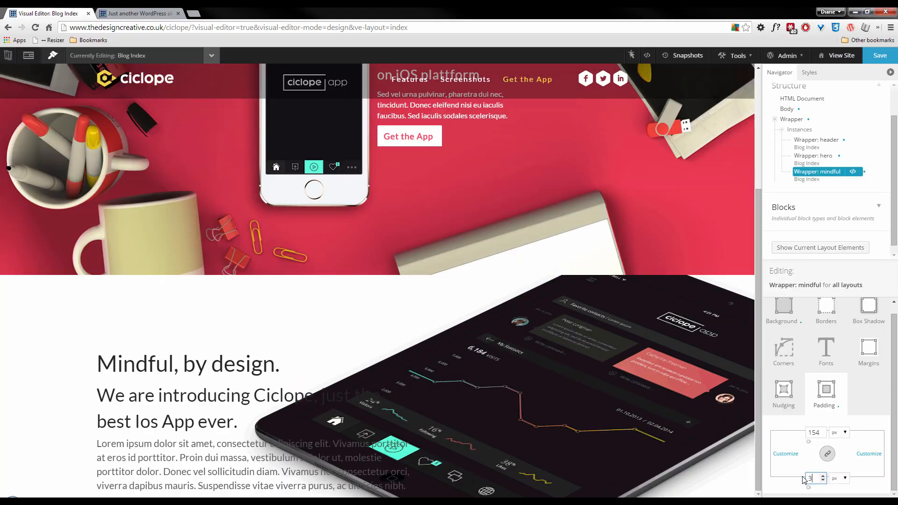
text(80)
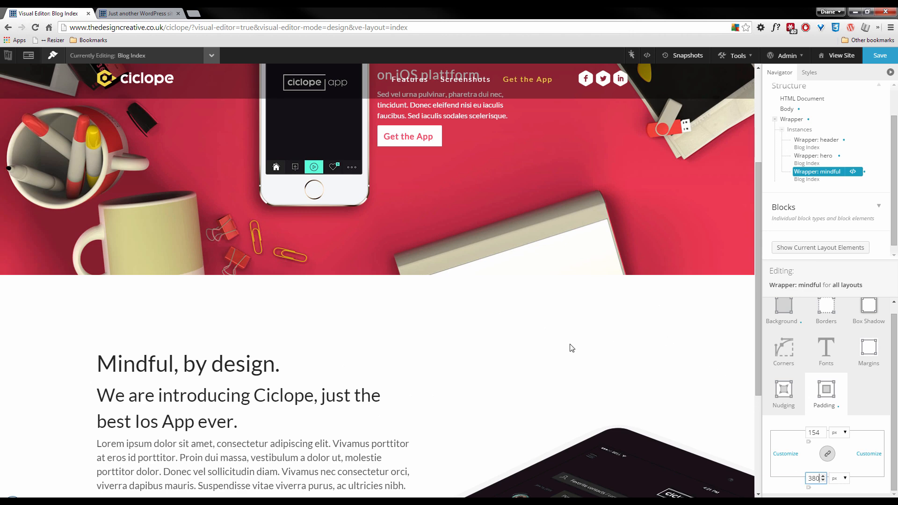
scroll(538, 321, down, 4)
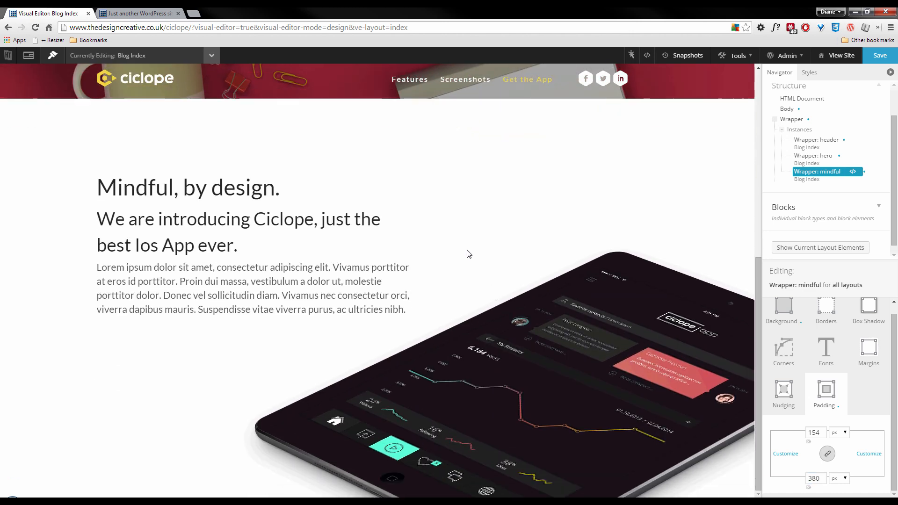
Step: Set the mindful wrapper's bottom padding to 370 px and save the layout
click(816, 479)
key(BackSpace)
text(7)
scroll(515, 363, down, 4)
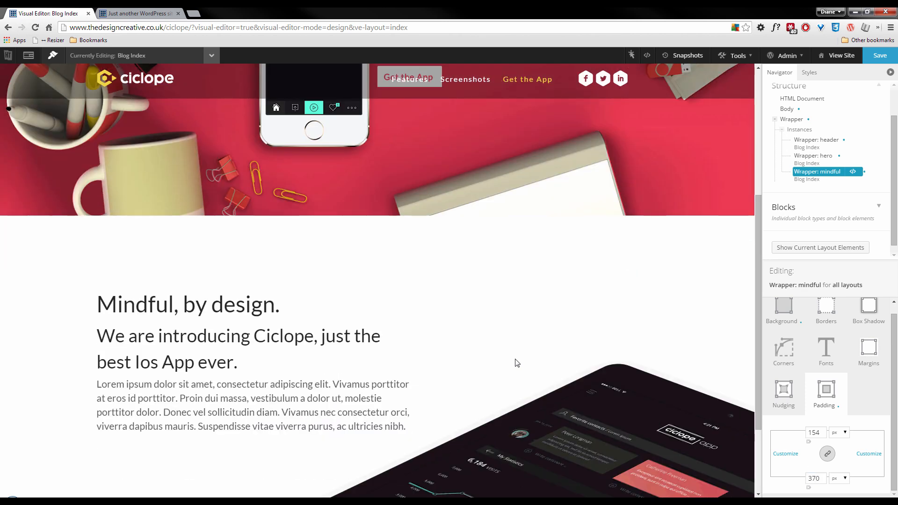
click(879, 55)
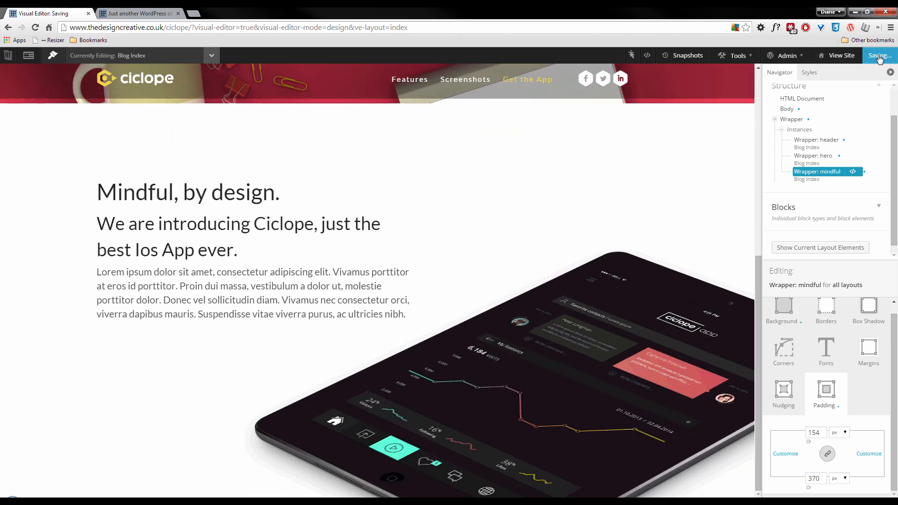
Step: Reload the live Ciclope page and view its mindful section
click(143, 14)
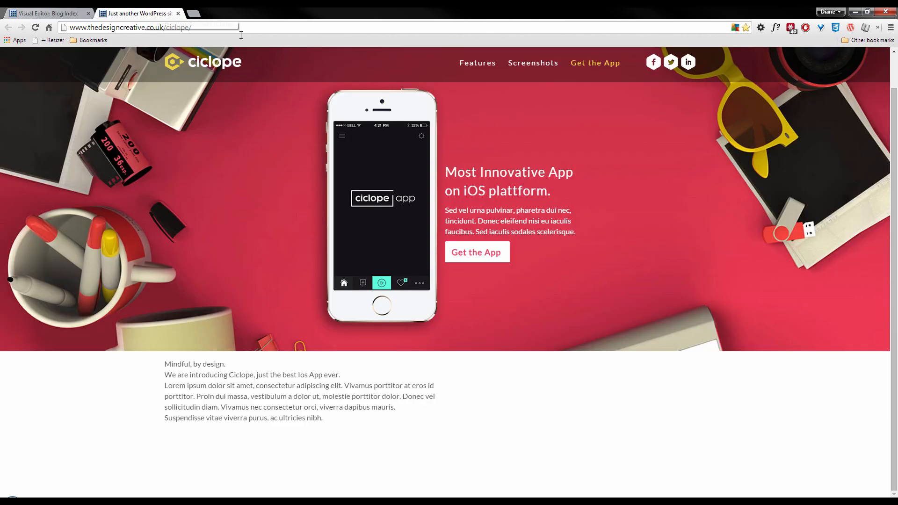
key(F5)
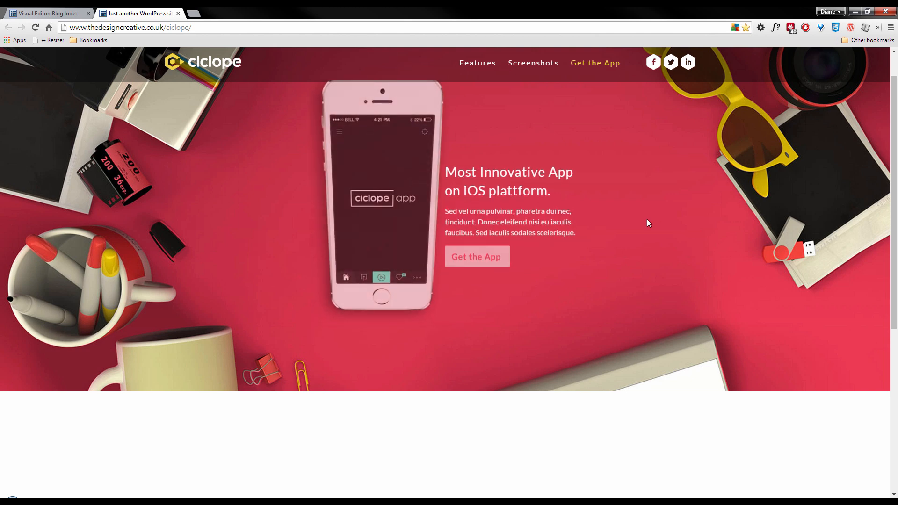
scroll(643, 227, down, 3)
scroll(642, 228, down, 5)
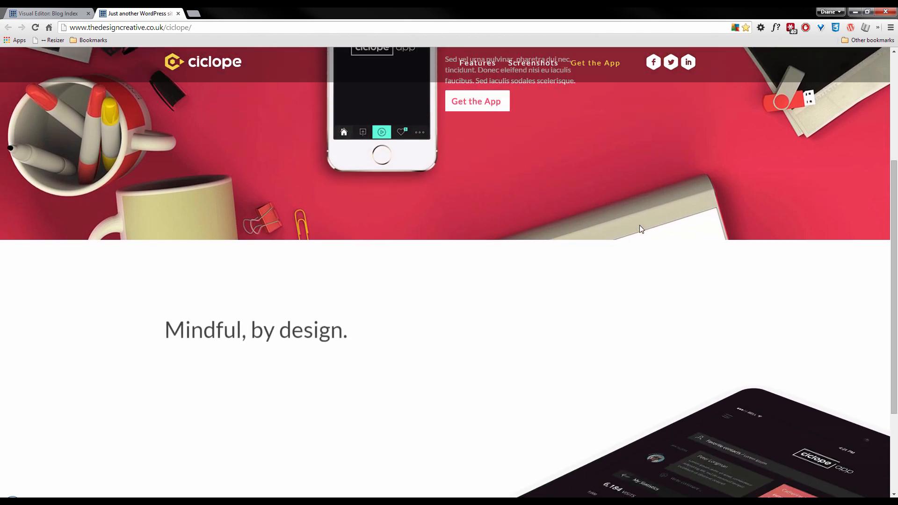
scroll(638, 228, down, 1)
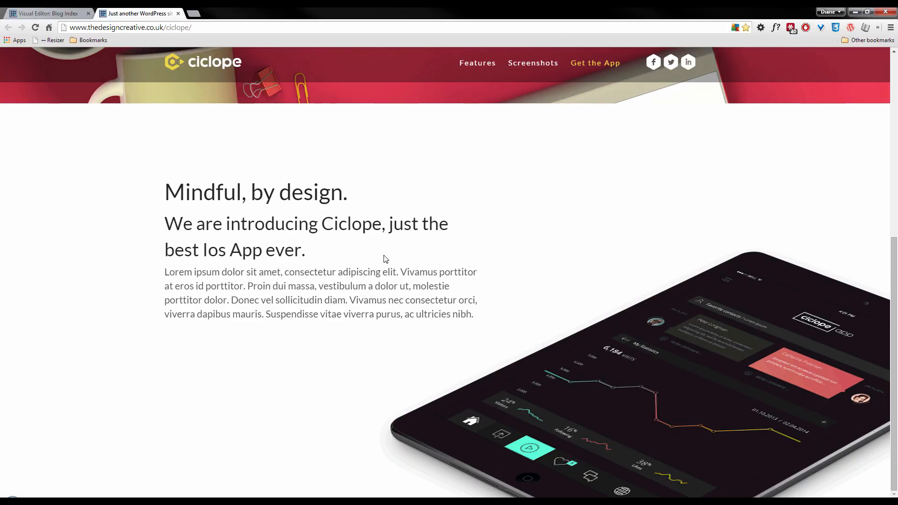
Step: Compare the live page's mindful section with the Fireworks mockup
key(alt+Tab)
key(alt+Tab)
key(alt+Tab)
key(alt+Tab)
key(alt+Tab)
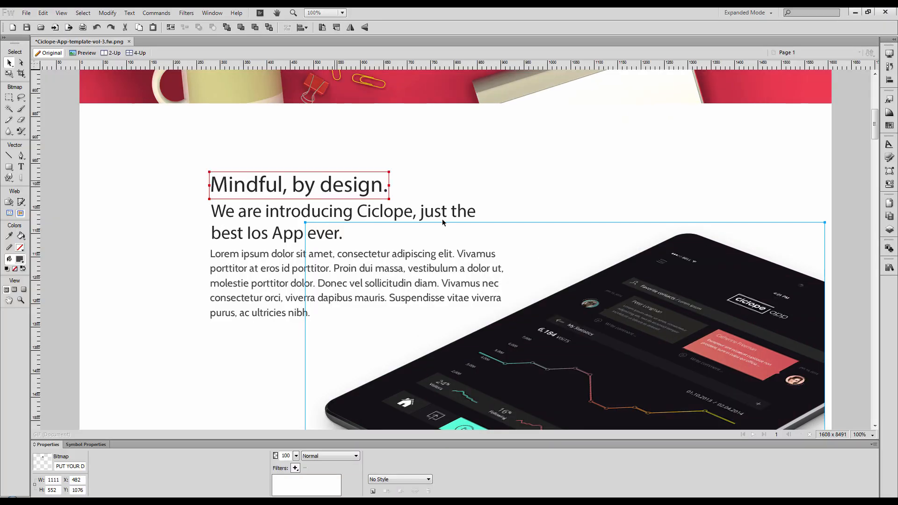
key(alt+Tab)
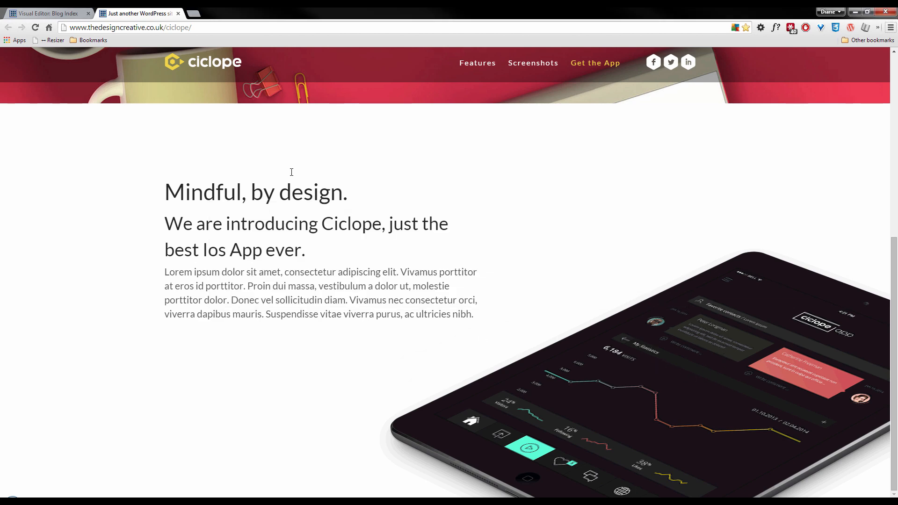
Step: In the visual editor, set the mindful wrapper's bottom padding to 350 px, check it against the mockup and save the layout
click(49, 14)
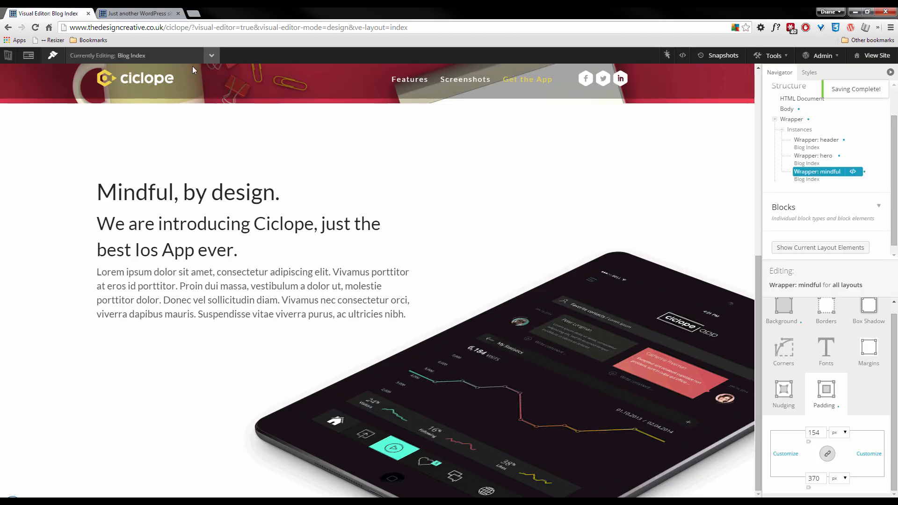
click(814, 479)
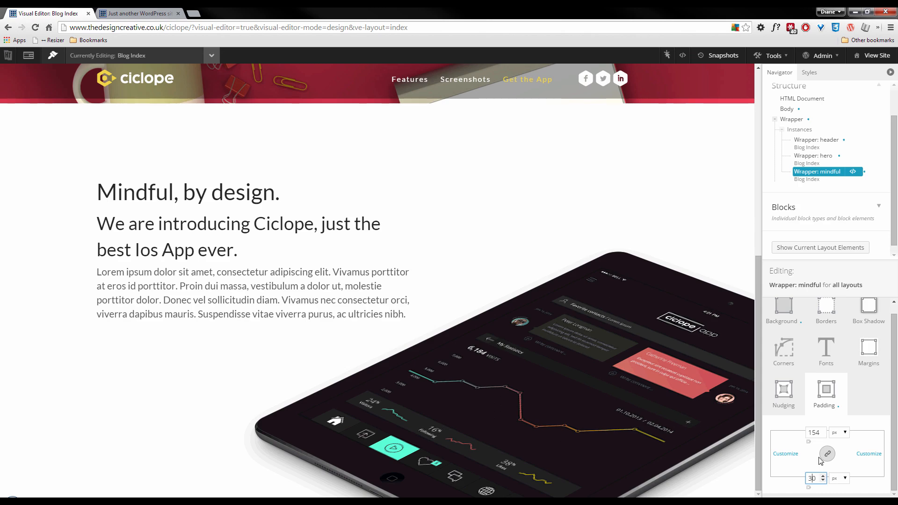
key(BackSpace)
text(5)
scroll(469, 374, down, 2)
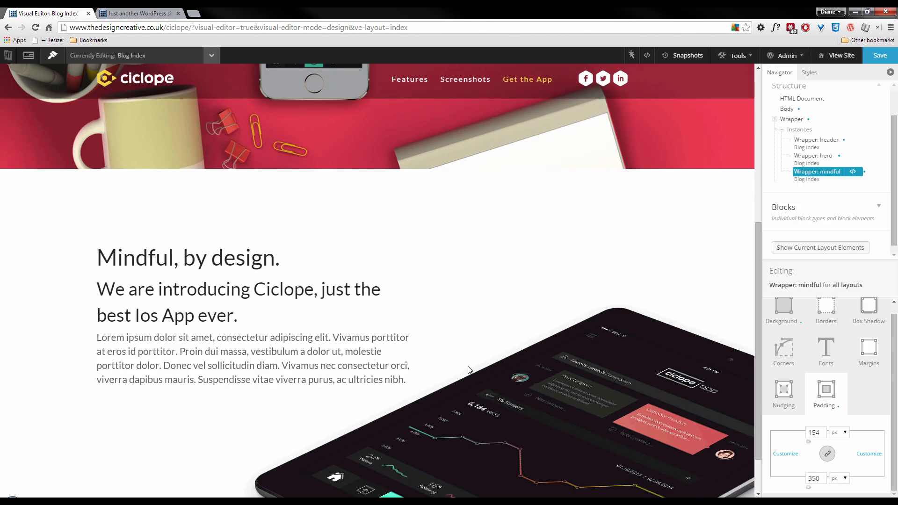
key(alt+Tab)
key(alt+Tab)
key(ctrl+s)
Step: Reload the live Ciclope page, load it in the Resizer bookmarklet and view the mindful section at Auto Size
click(135, 13)
click(36, 29)
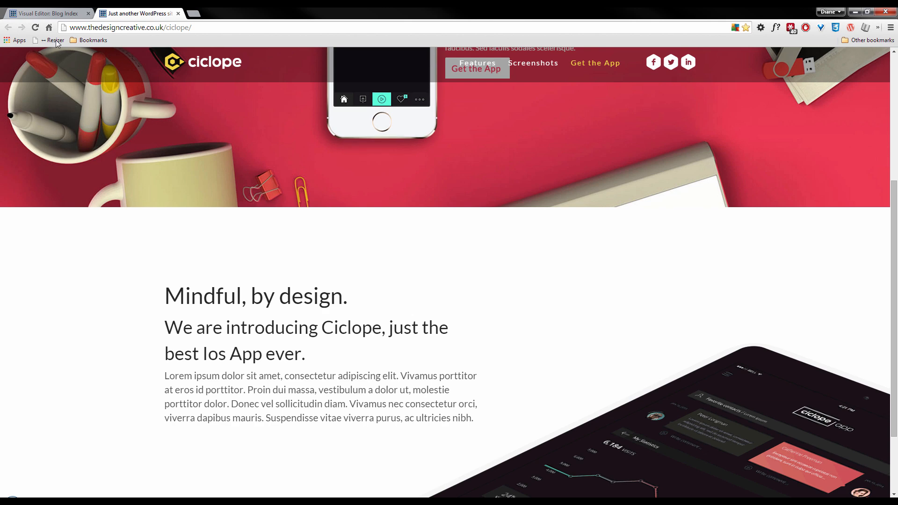
key(F5)
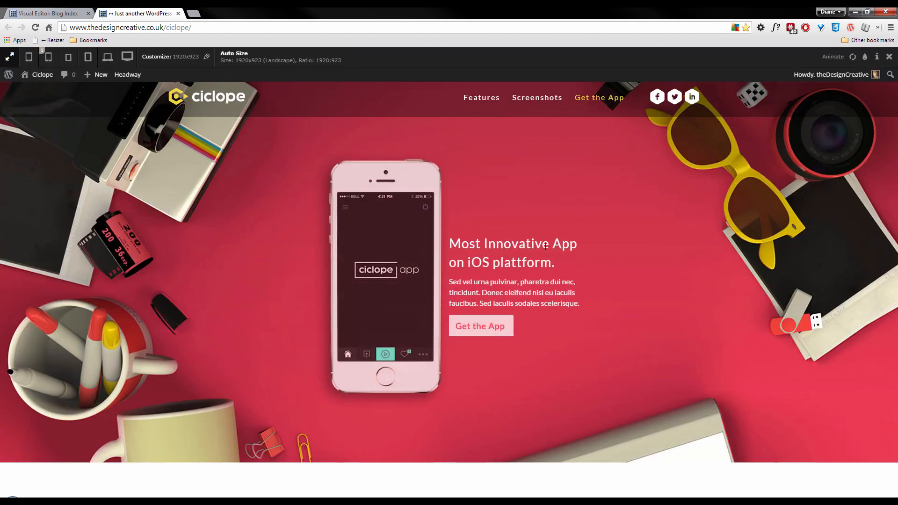
scroll(524, 269, down, 5)
scroll(521, 264, down, 2)
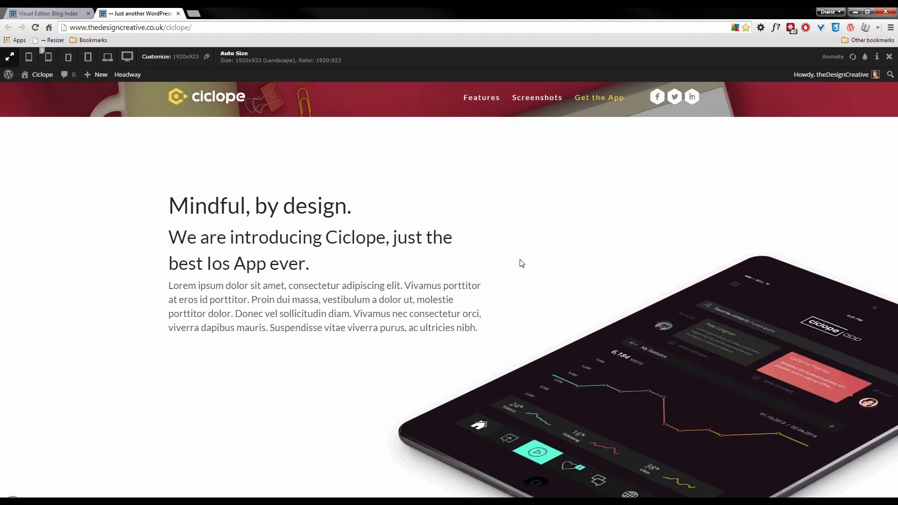
Step: Preview the page at the Apple iPhone 5 size of 320x568 and examine its hero and mindful sections
click(48, 57)
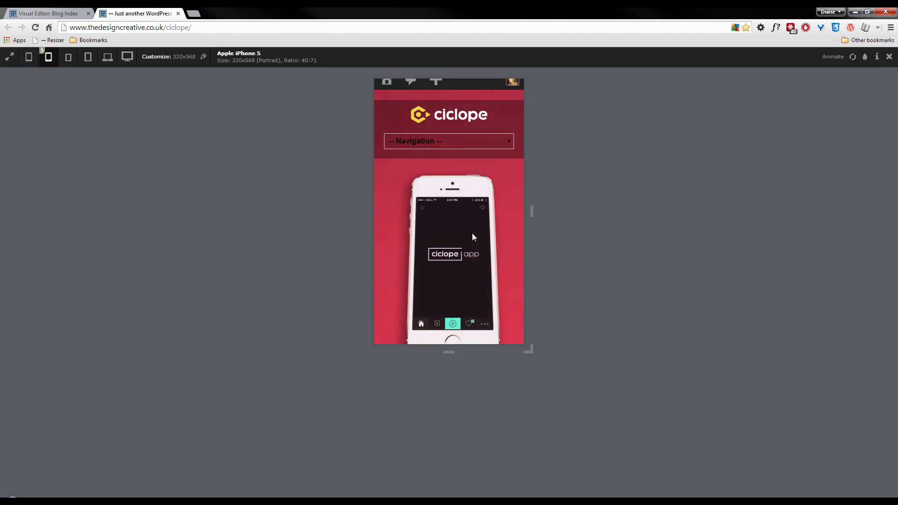
scroll(472, 232, down, 4)
scroll(471, 233, down, 6)
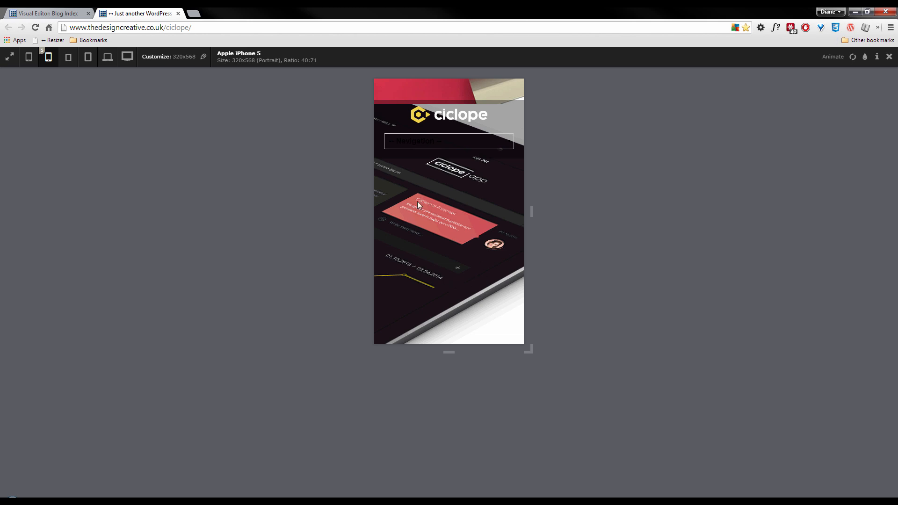
scroll(459, 257, up, 3)
scroll(431, 254, down, 1)
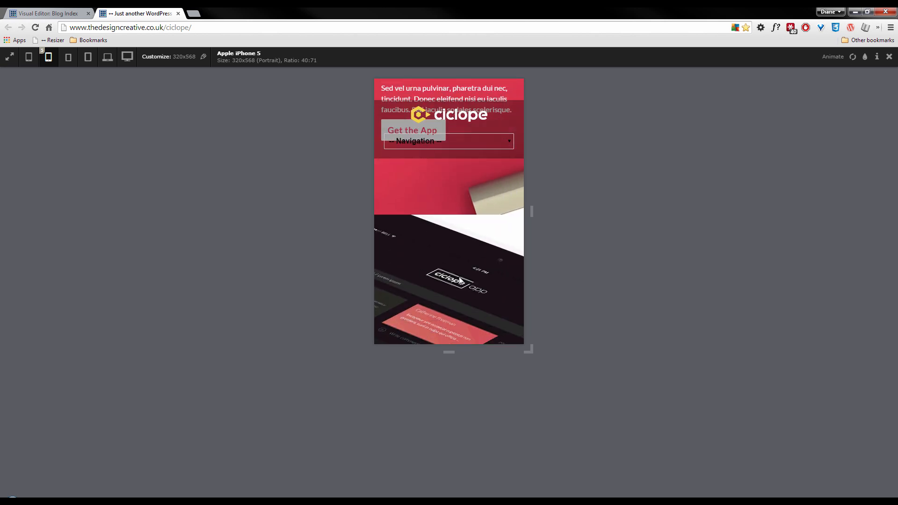
scroll(459, 280, up, 6)
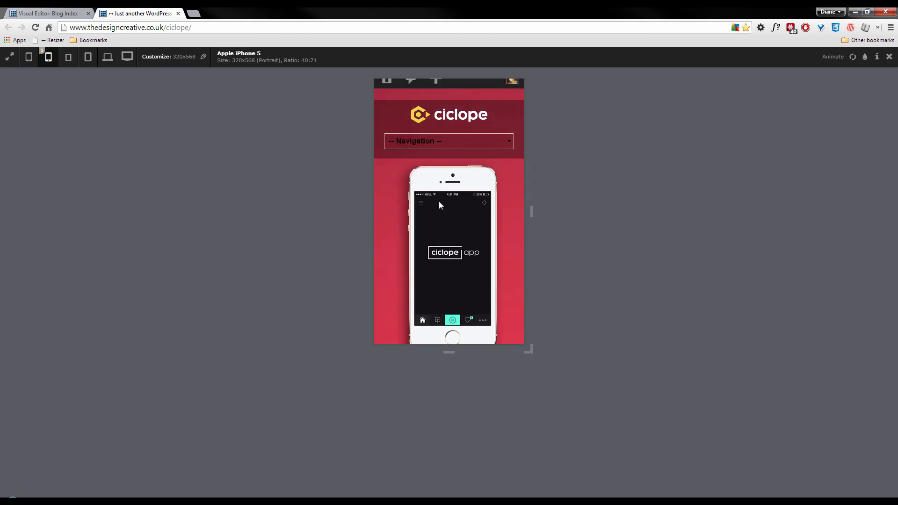
Step: In the visual editor, set the mindful SoulSections block's section style below breakpoint to Text Content Only and save
scroll(464, 248, down, 6)
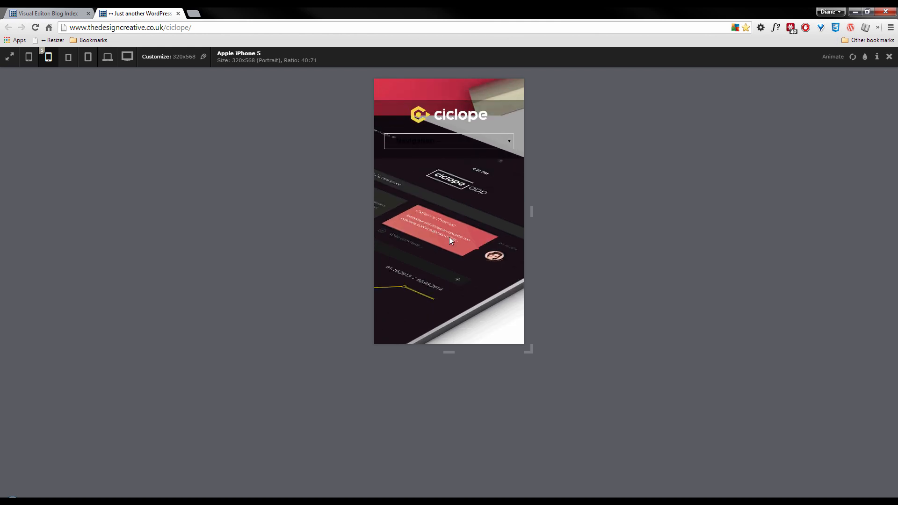
scroll(450, 240, up, 3)
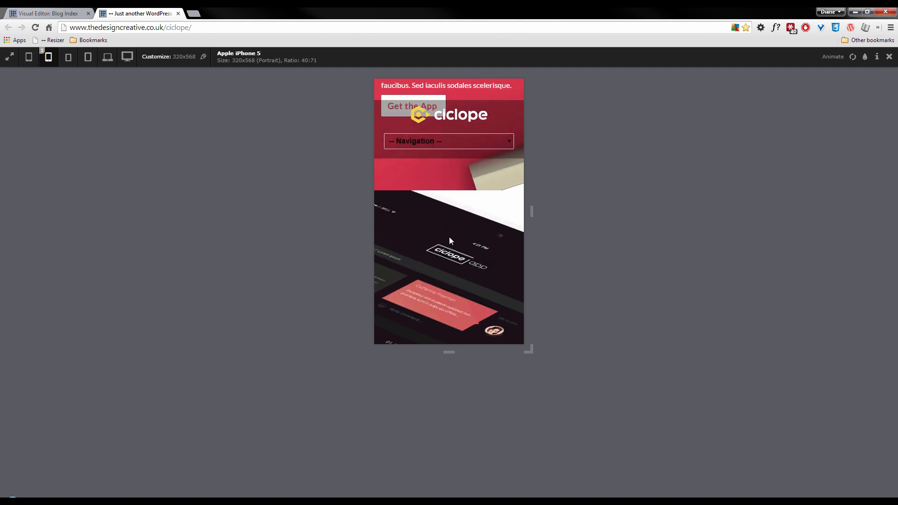
click(47, 14)
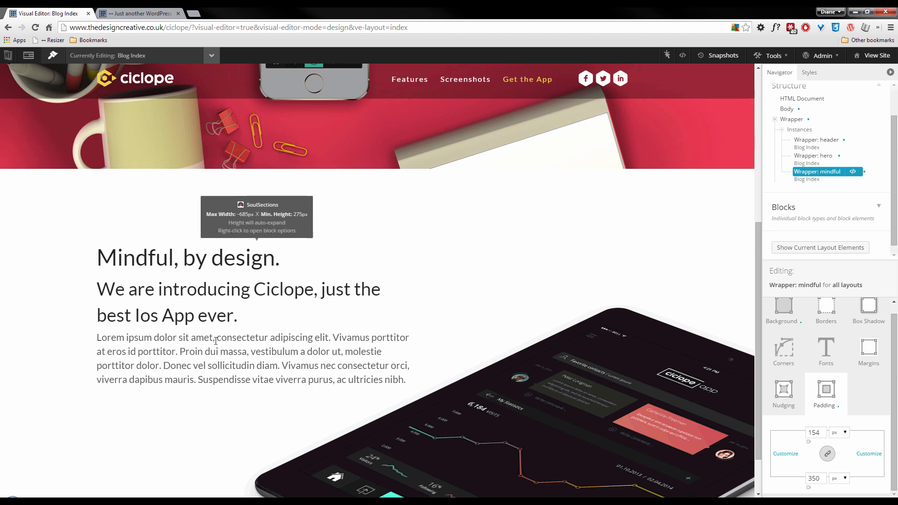
click(667, 55)
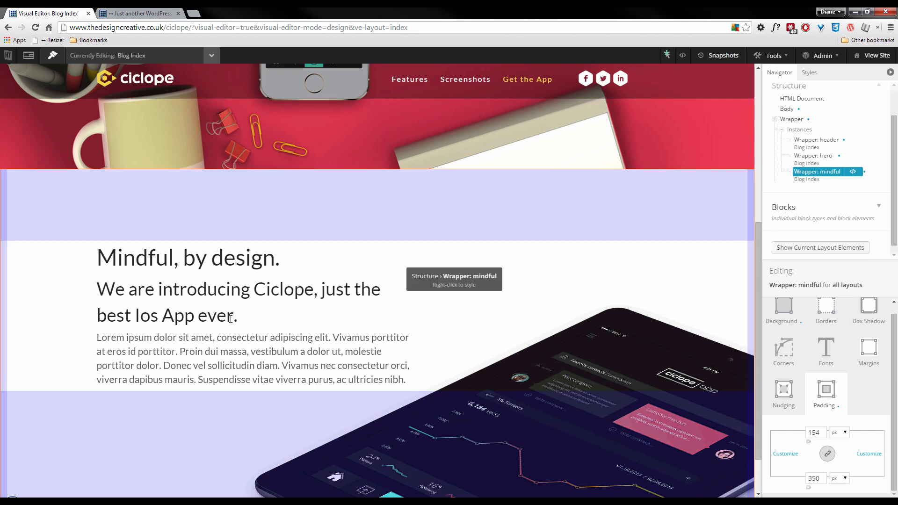
right_click(201, 296)
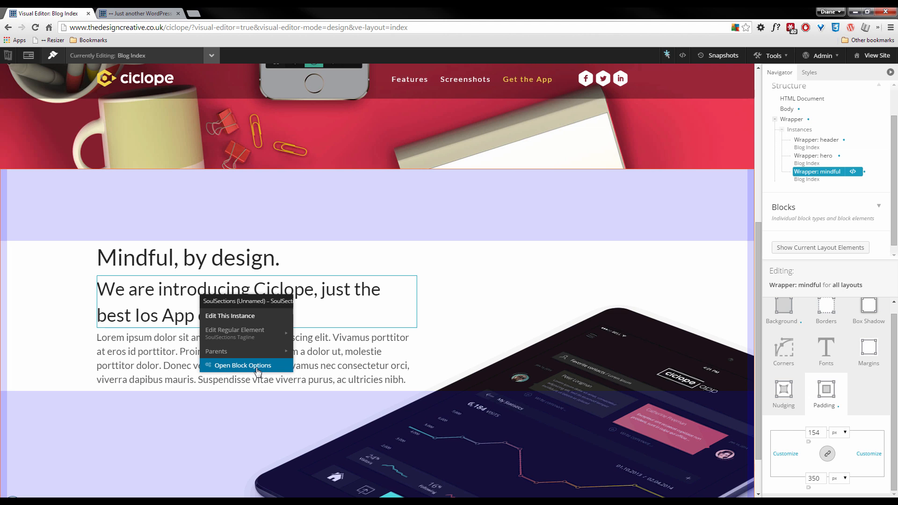
click(258, 371)
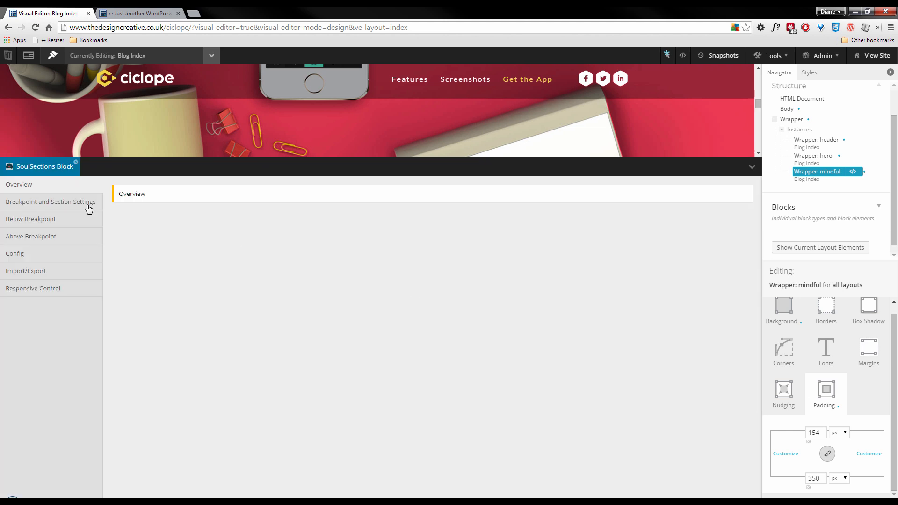
click(53, 237)
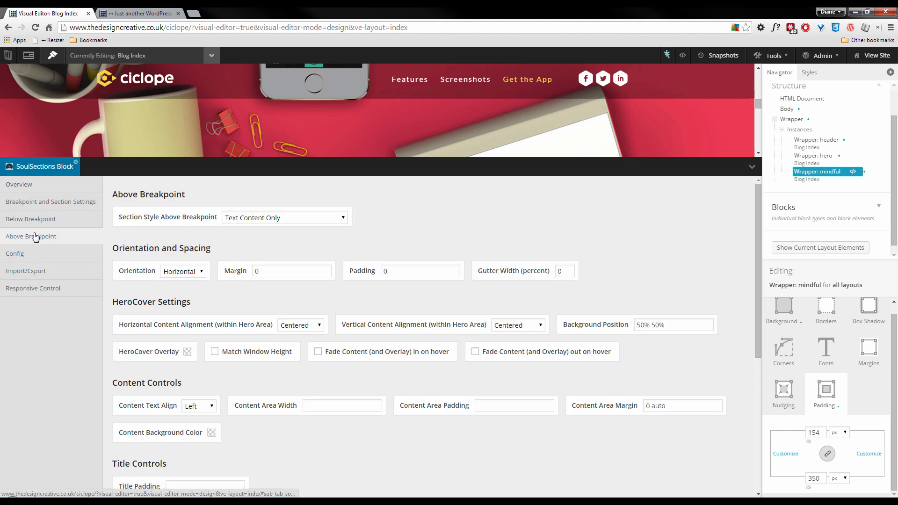
click(61, 224)
click(286, 225)
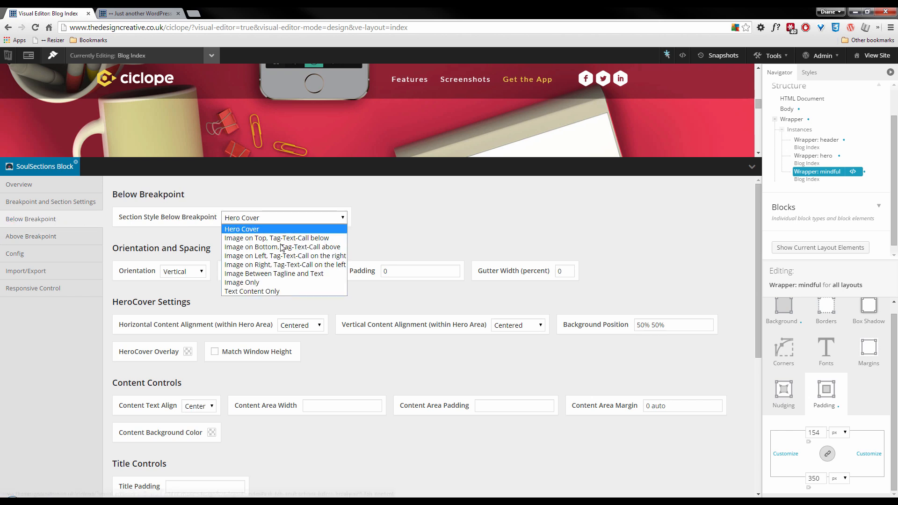
click(262, 291)
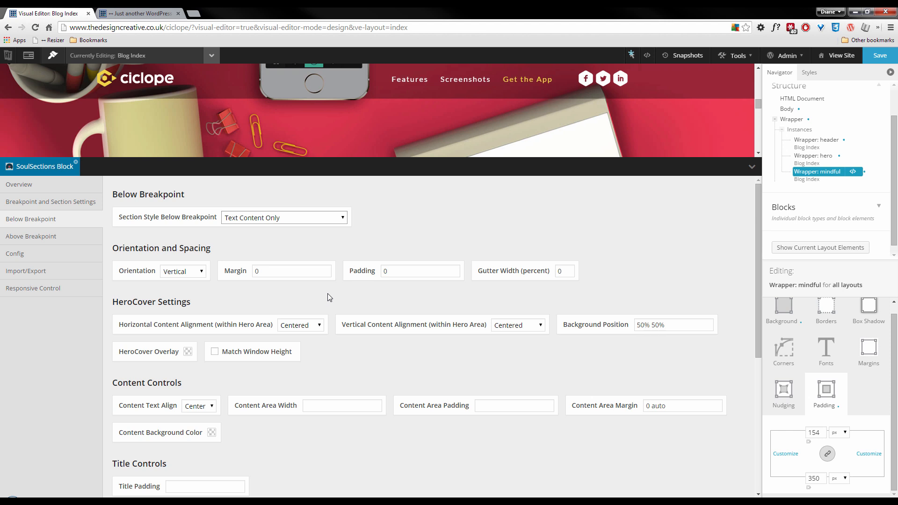
click(878, 55)
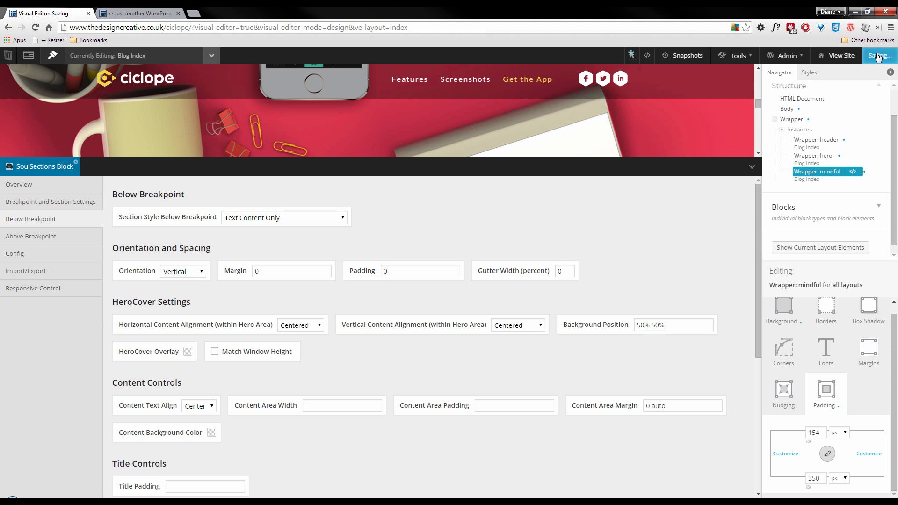
Step: Set the block's content text alignment below the breakpoint to Left and save the layout
click(202, 406)
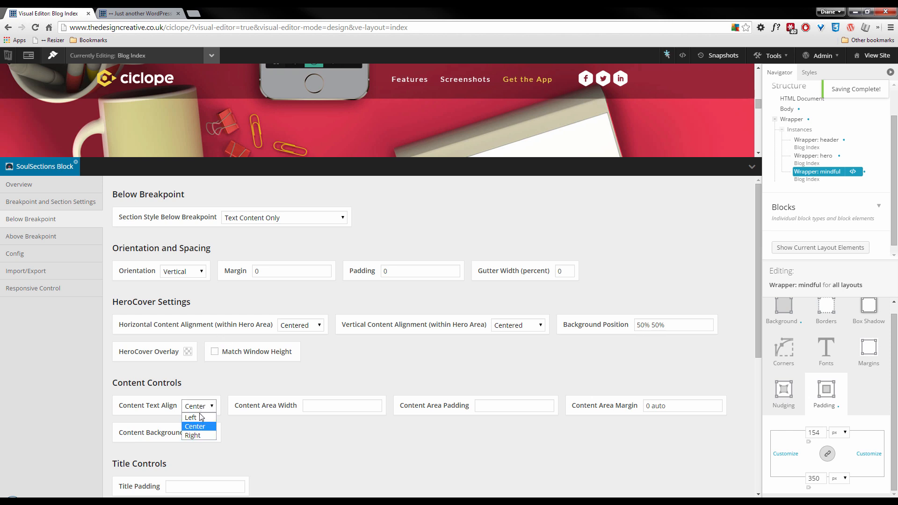
click(192, 416)
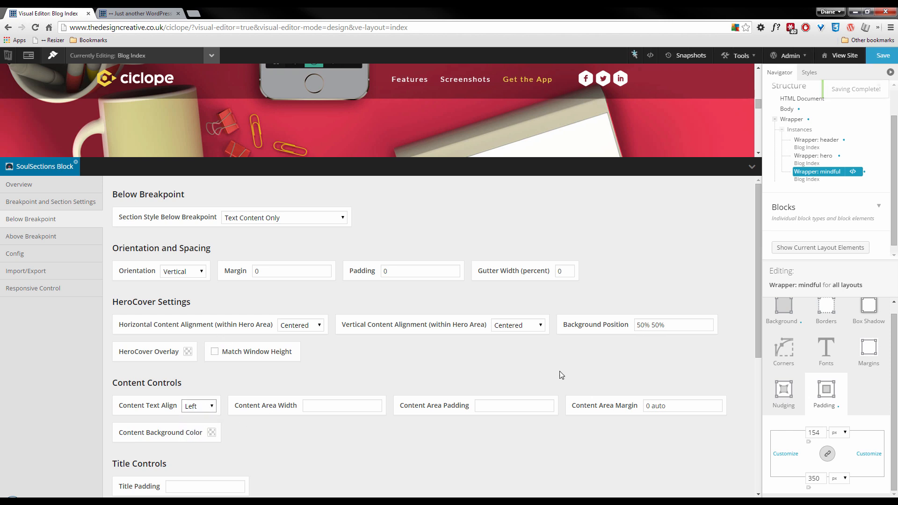
click(881, 56)
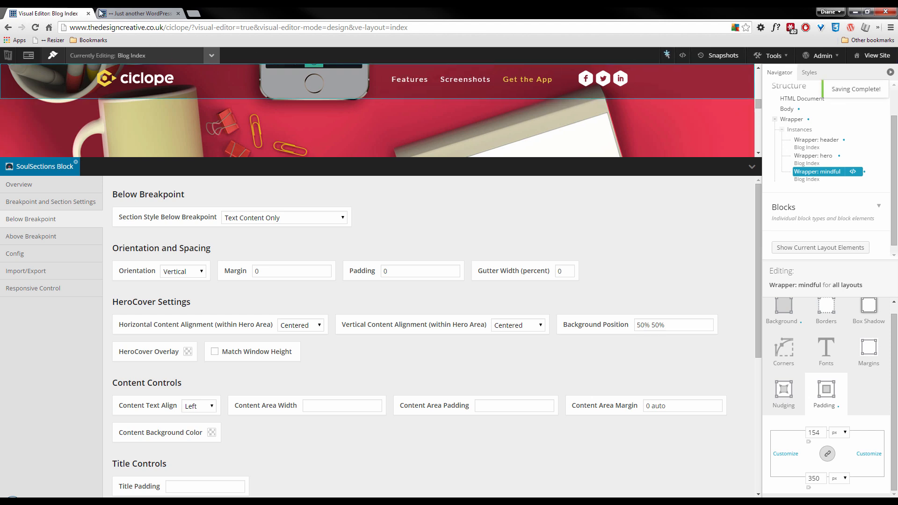
Step: Reload the Resizer preview of the live page and examine the mindful section's text and image at the Apple iPhone 5 size
click(135, 13)
click(853, 56)
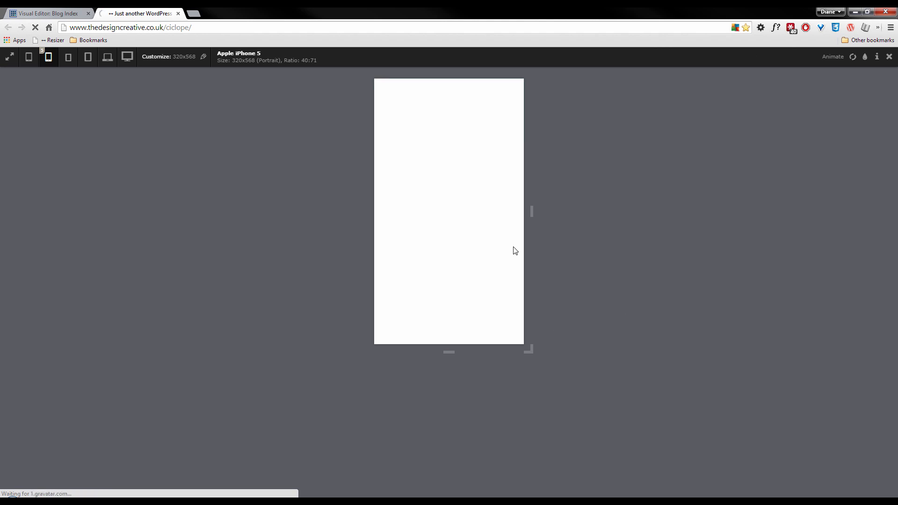
scroll(499, 235, down, 5)
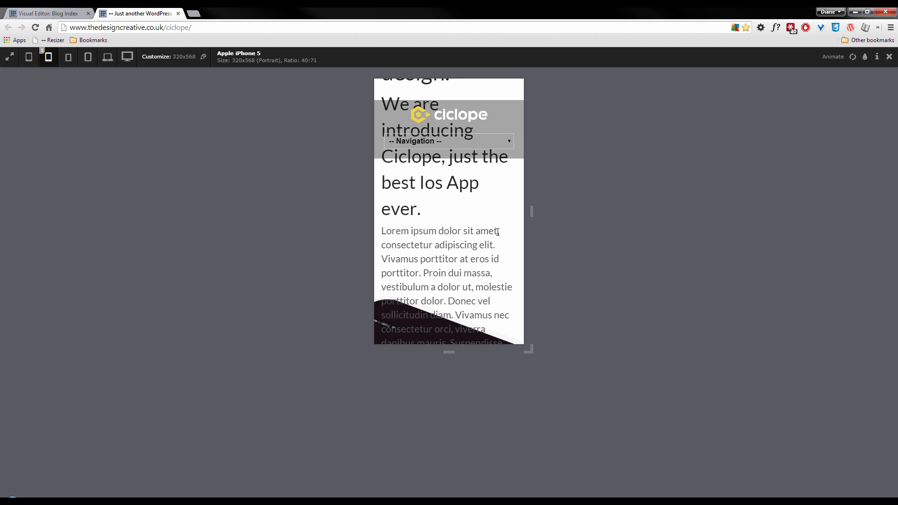
scroll(497, 232, down, 3)
scroll(499, 235, up, 3)
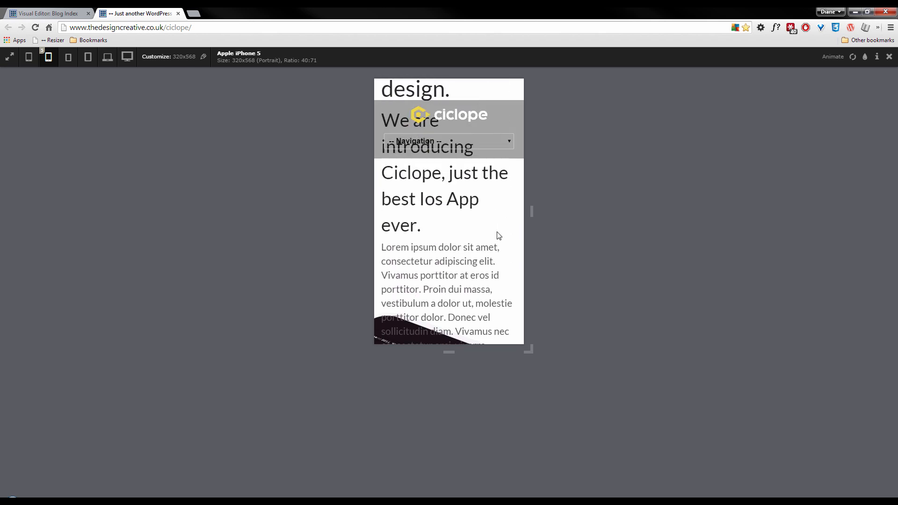
scroll(498, 236, up, 4)
scroll(498, 236, down, 3)
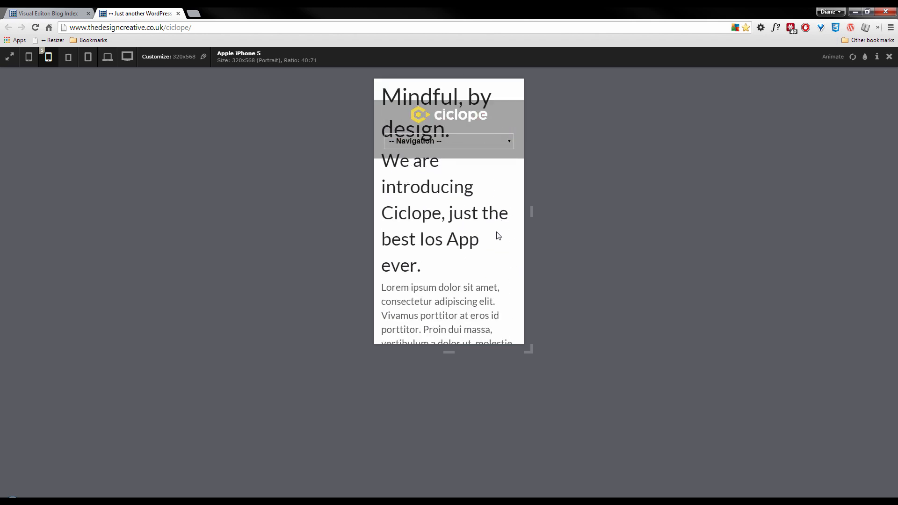
scroll(498, 236, up, 4)
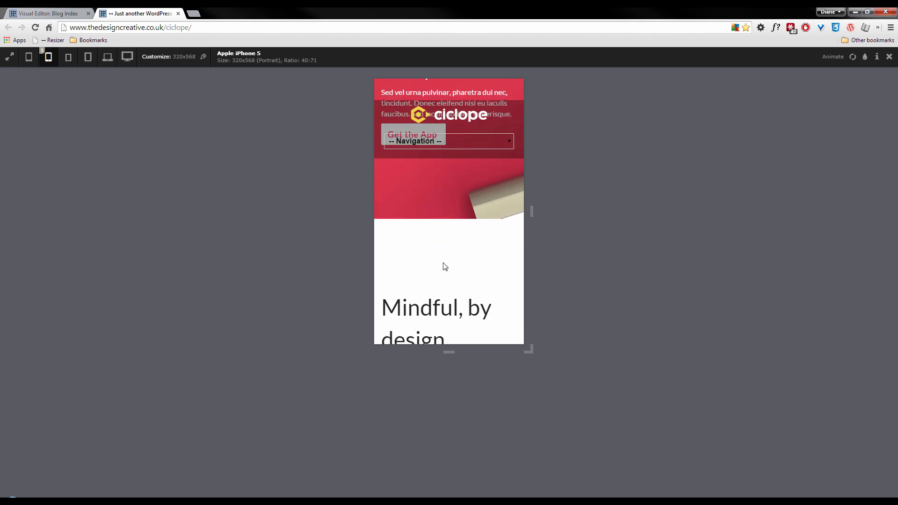
scroll(444, 260, up, 2)
scroll(438, 243, down, 3)
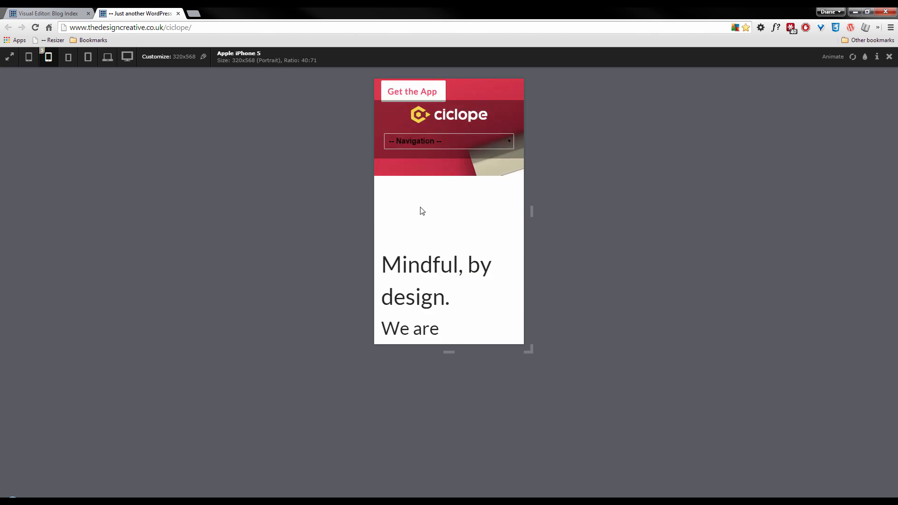
scroll(421, 210, down, 7)
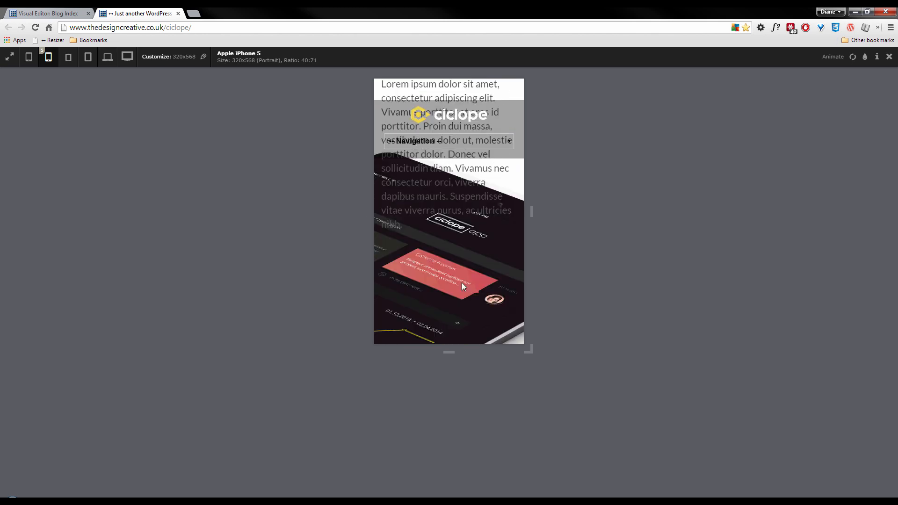
Step: Preview the page at the Small Tablet size of 600x800 and view the hero and mindful sections
click(68, 57)
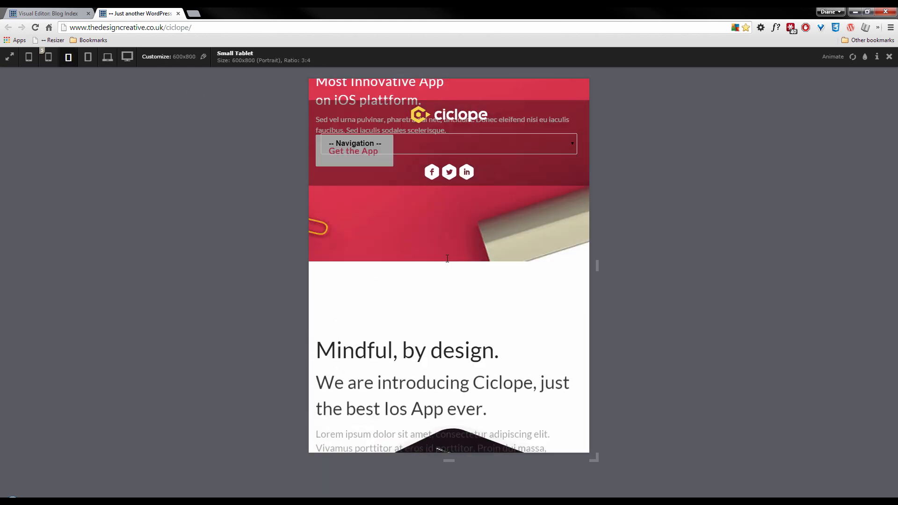
scroll(447, 261, down, 2)
scroll(447, 258, up, 5)
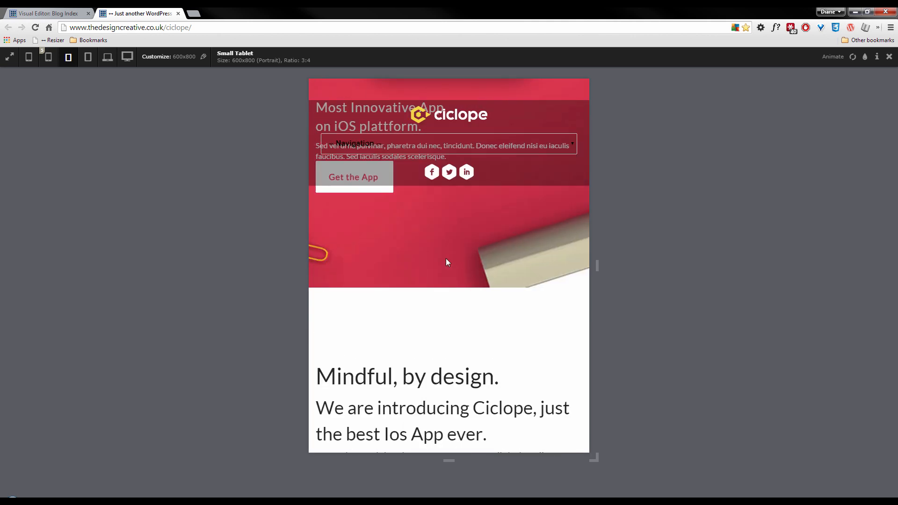
Step: Preview the page at the 768x1024 Tablet size and examine how the mindful text sits against the device image
click(88, 58)
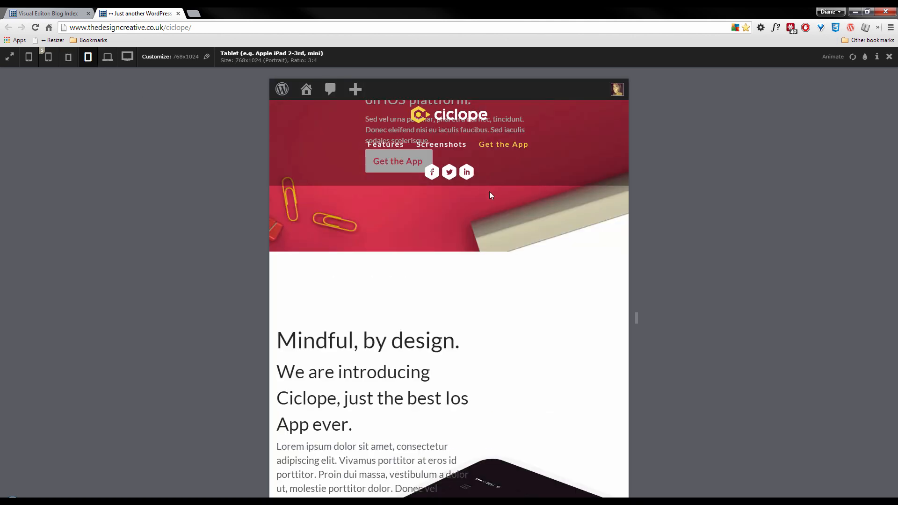
scroll(452, 218, down, 2)
scroll(452, 218, up, 1)
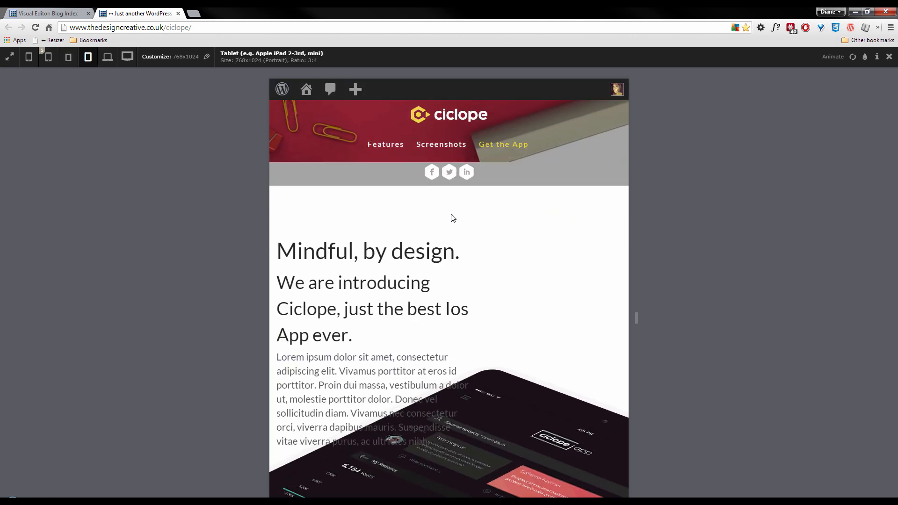
scroll(453, 218, down, 1)
scroll(452, 218, down, 2)
scroll(453, 218, up, 3)
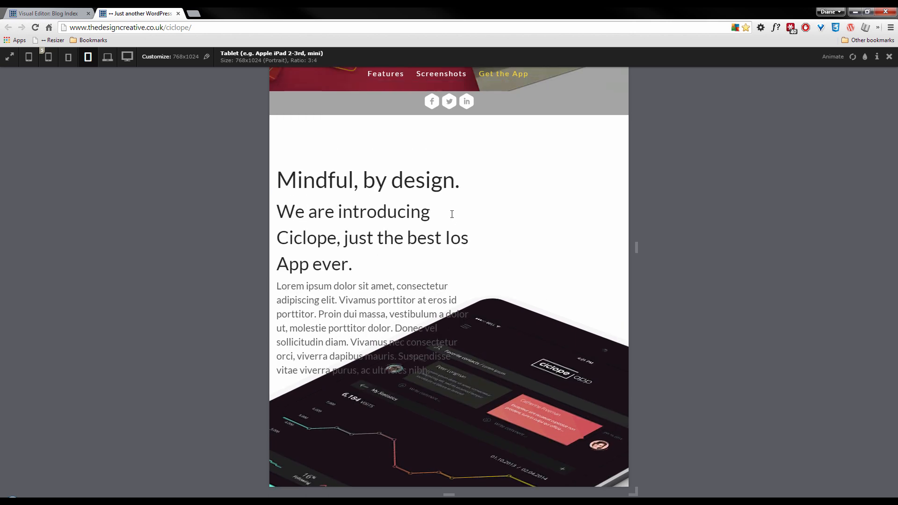
scroll(453, 218, down, 3)
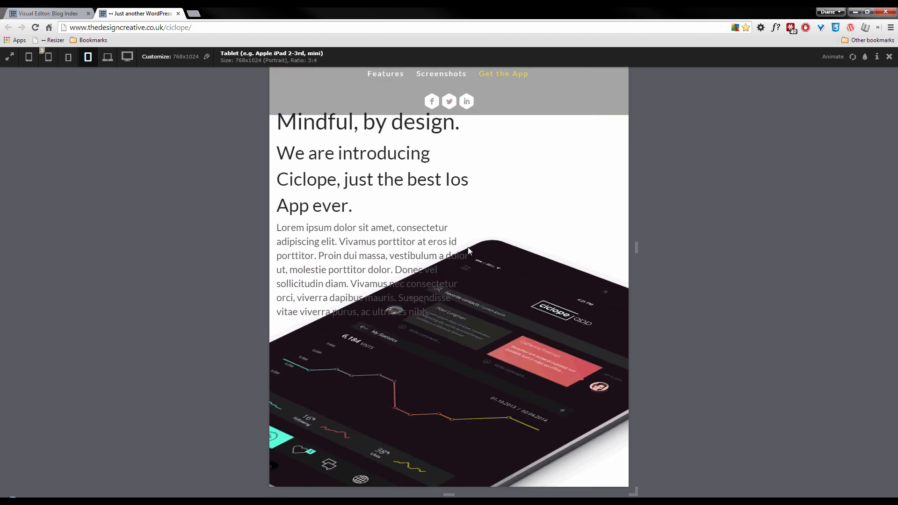
scroll(467, 247, up, 3)
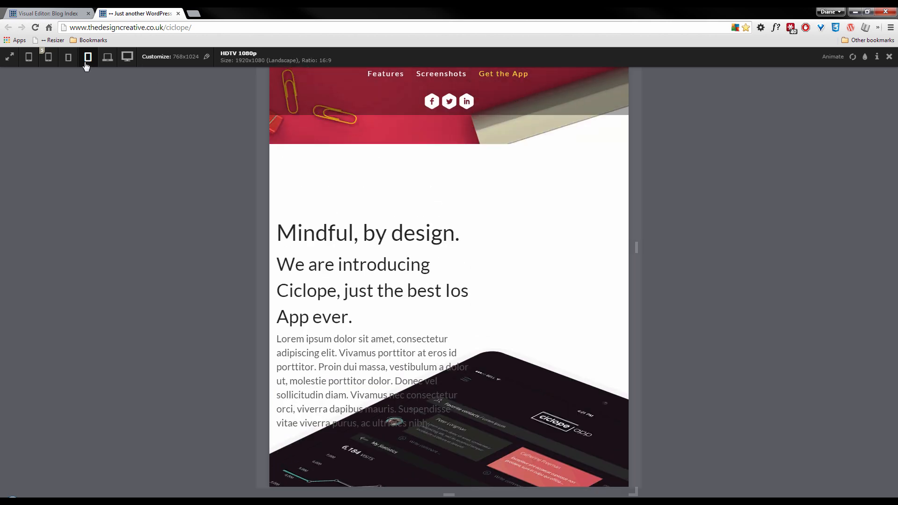
Step: Return the preview to the 600x800 Small Tablet size and check the mindful text over the background image
click(69, 57)
scroll(513, 232, down, 3)
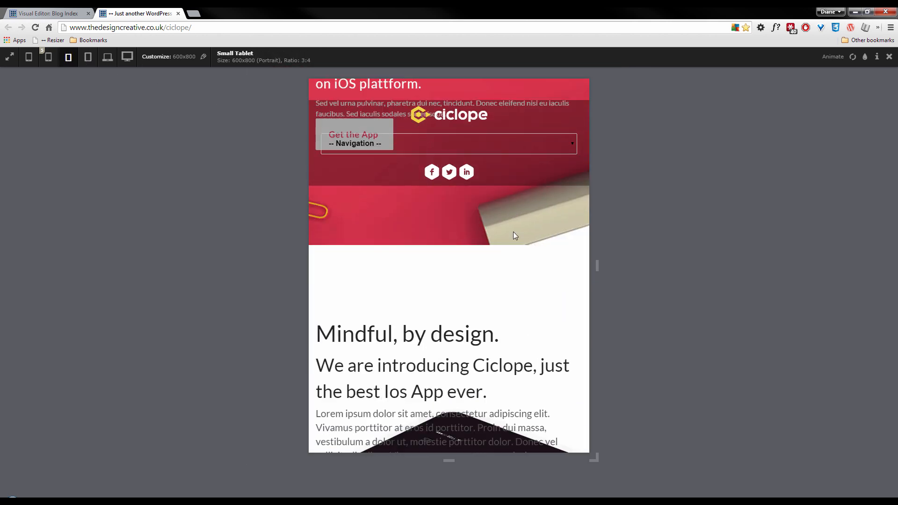
scroll(514, 232, up, 1)
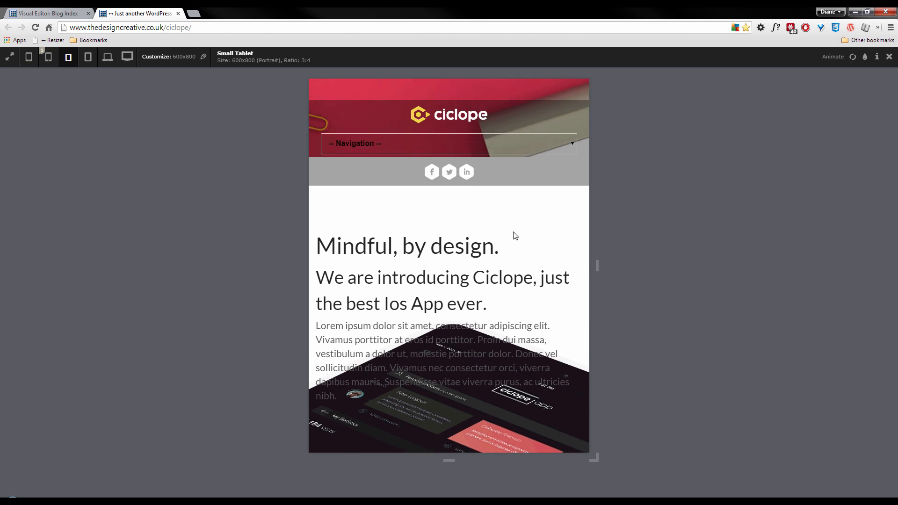
scroll(515, 235, down, 1)
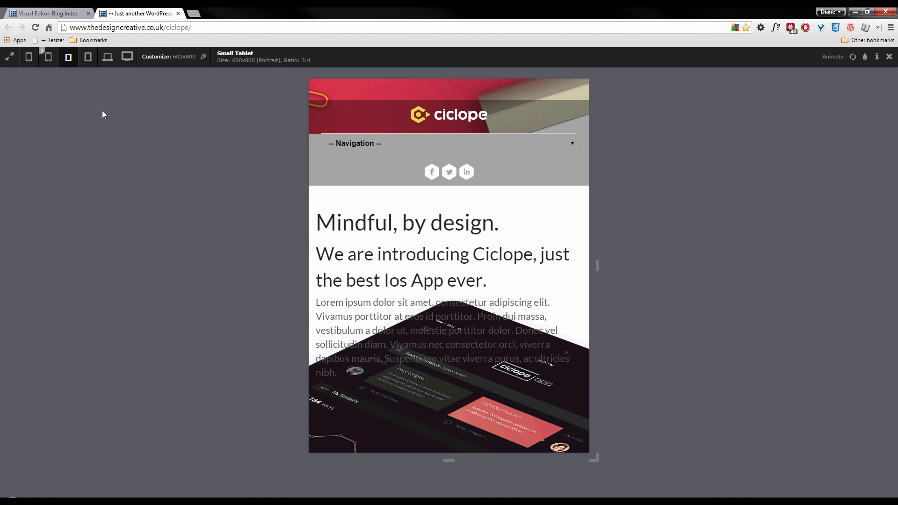
Step: Switch the visual editor to grid mode and set the live page preview to the 768x1024 Tablet size
click(55, 13)
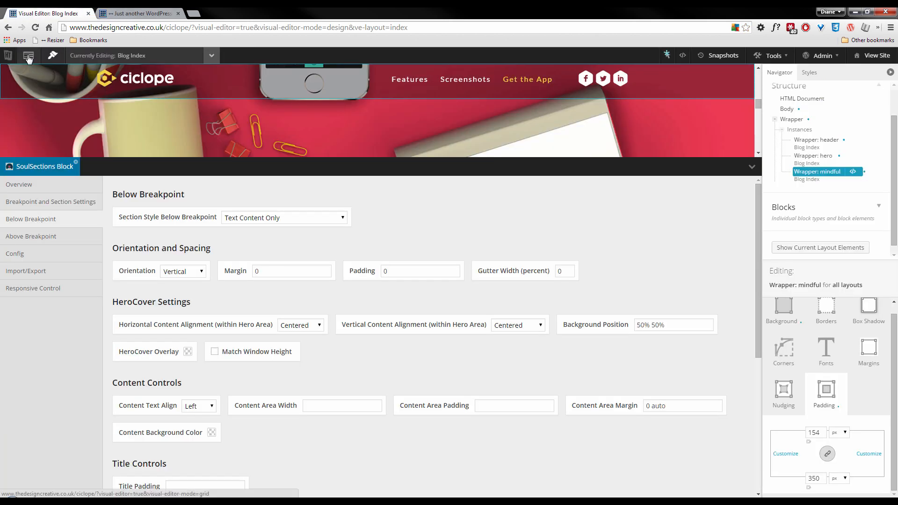
click(28, 56)
click(123, 14)
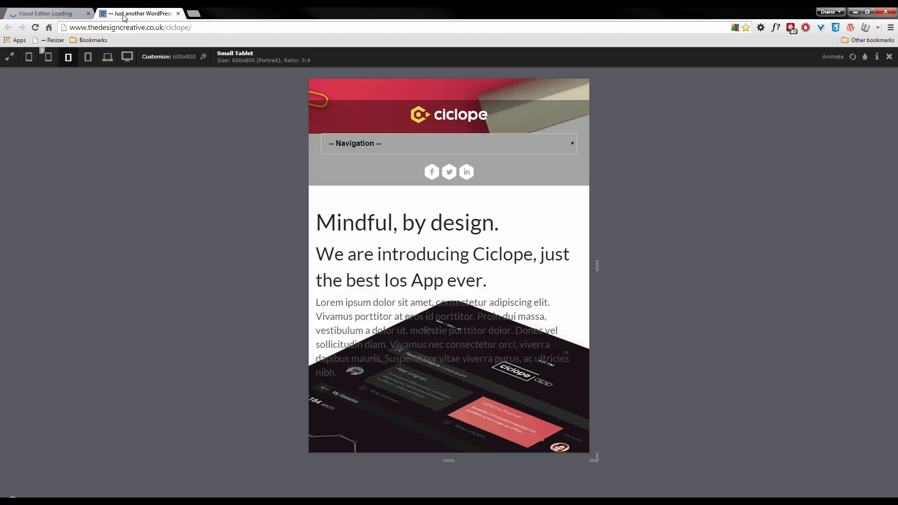
click(88, 57)
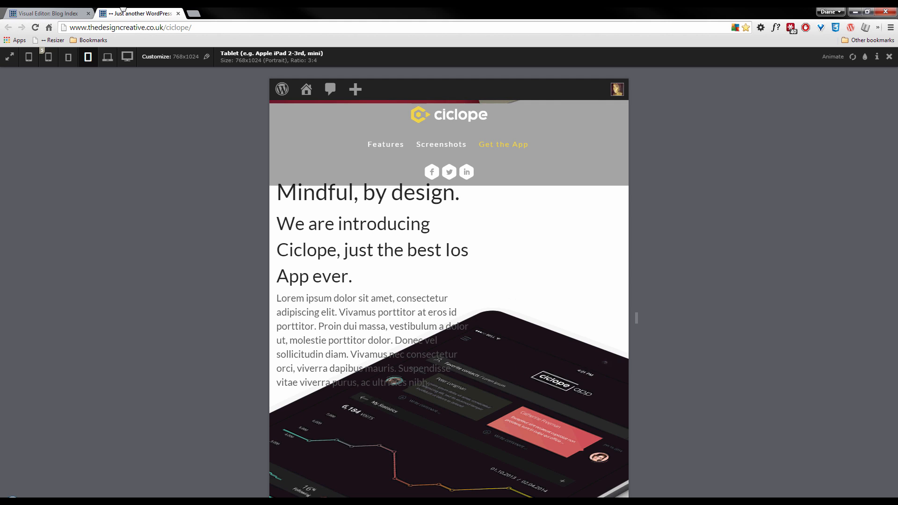
Step: Open the options of the mindful wrapper in the visual editor's grid
click(53, 10)
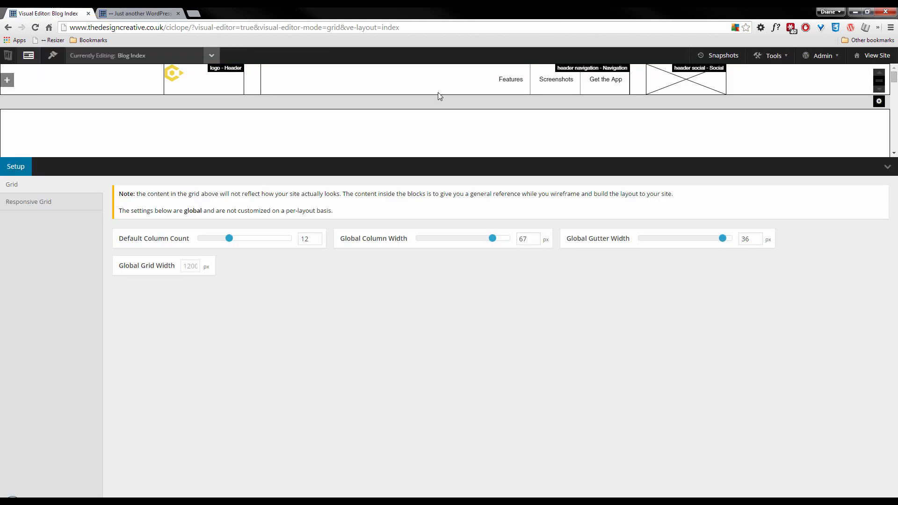
scroll(435, 96, down, 3)
scroll(360, 117, down, 3)
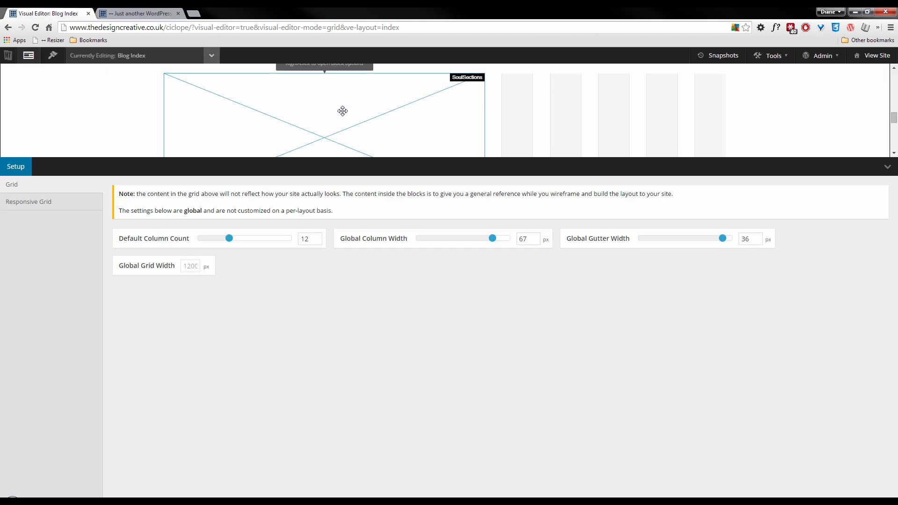
right_click(287, 115)
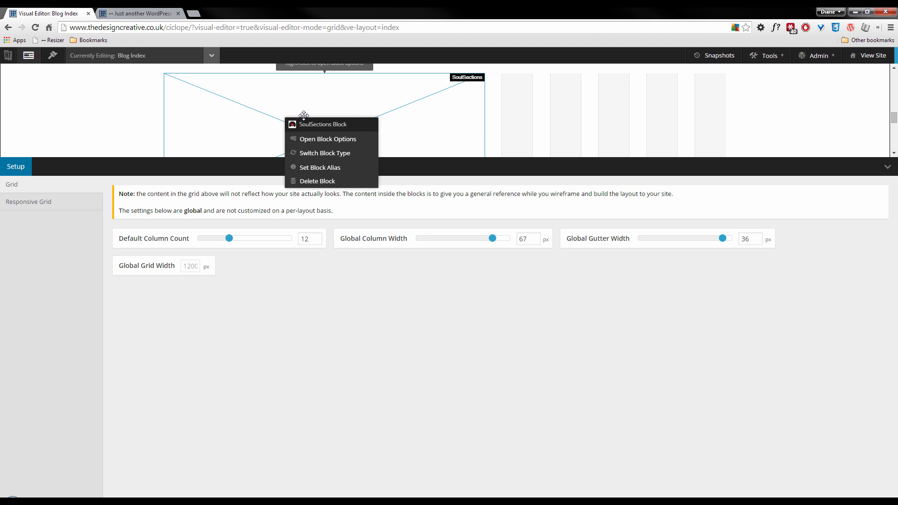
right_click(575, 117)
click(628, 140)
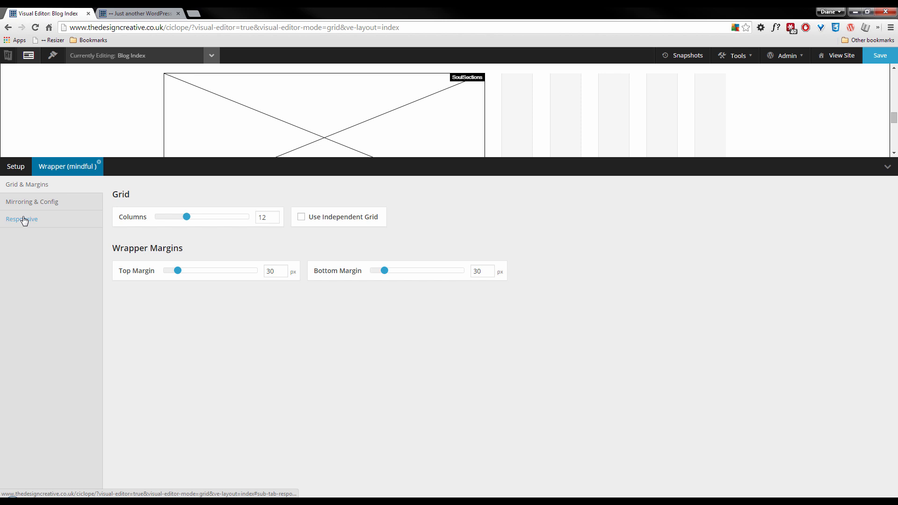
Step: Give the mindful wrapper a 768px - Popular Tablet Portrait breakpoint with Stretch blocks for mobile enabled, and save the layout
click(24, 220)
click(249, 222)
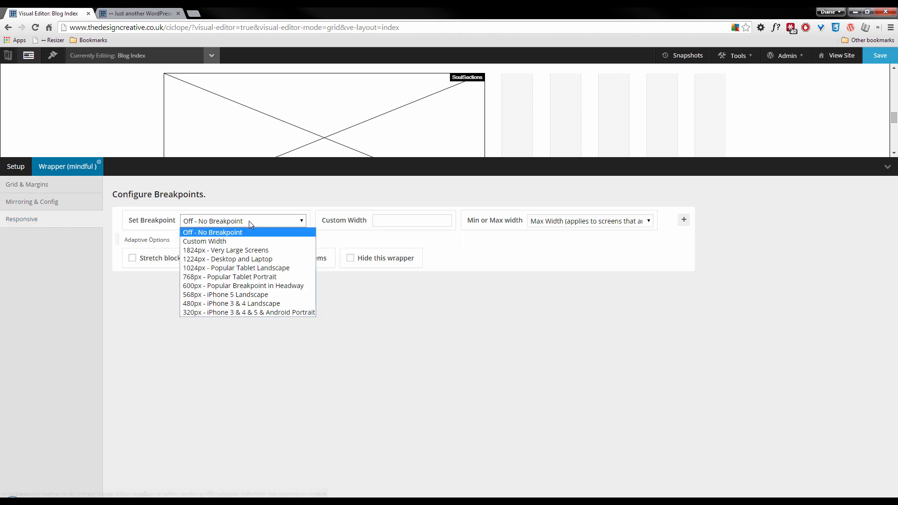
click(223, 277)
click(170, 263)
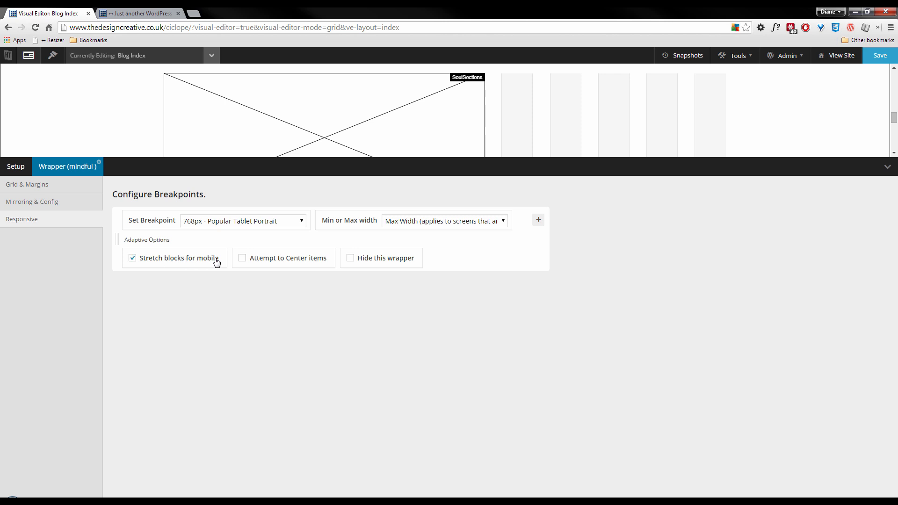
click(880, 55)
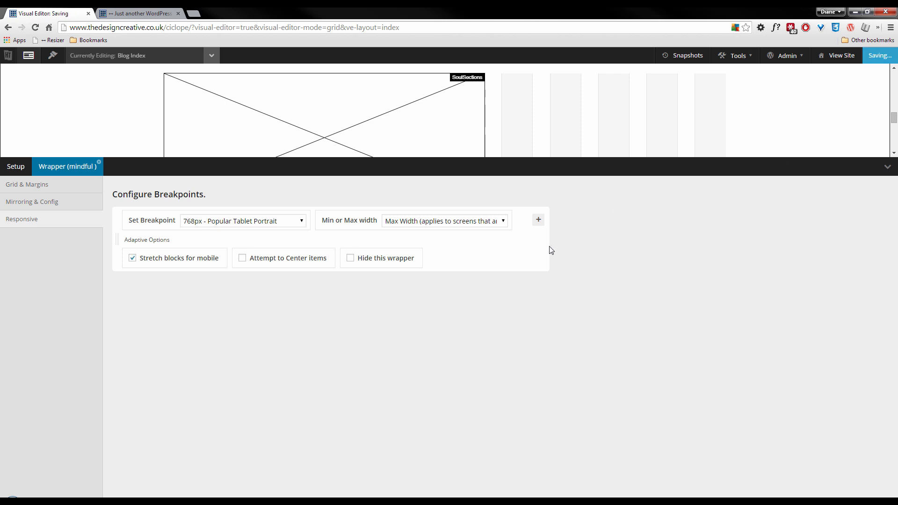
Step: Reload the live page preview and check the mindful section at the 768x1024, 600x800 and iPhone 5 320x568 sizes
click(149, 13)
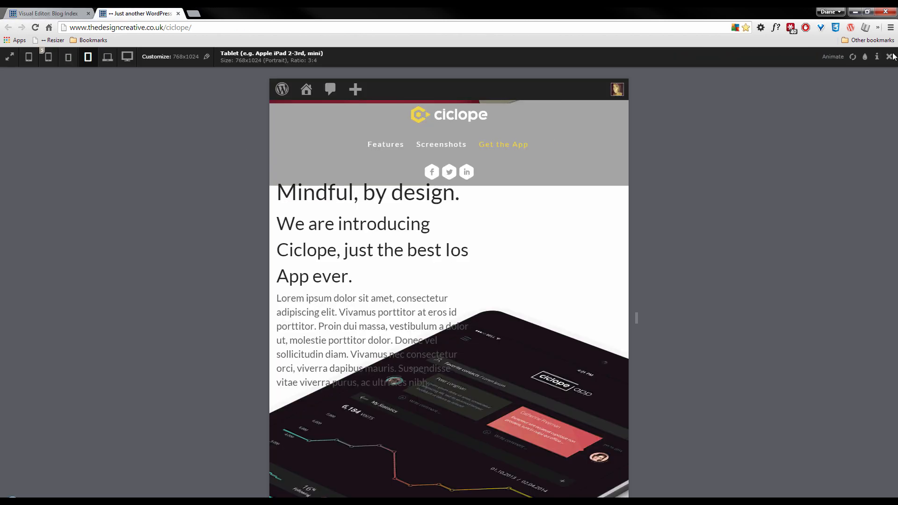
click(853, 57)
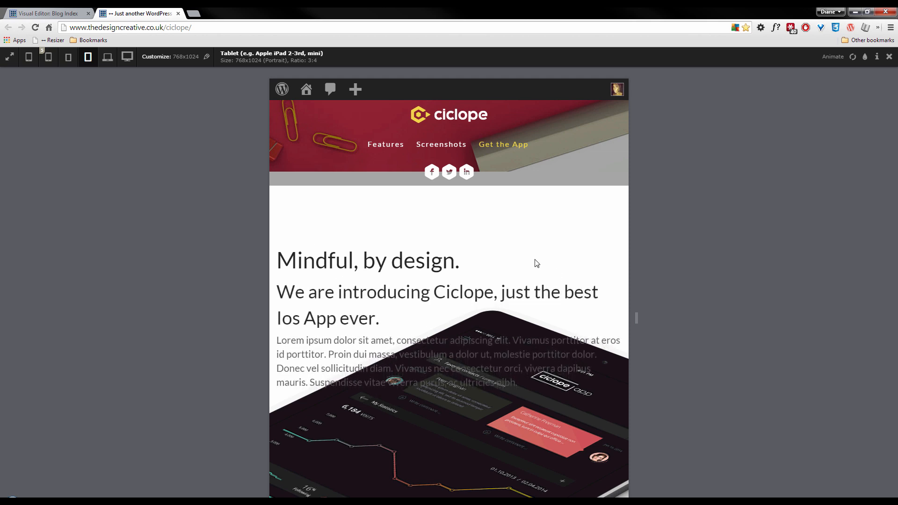
click(66, 60)
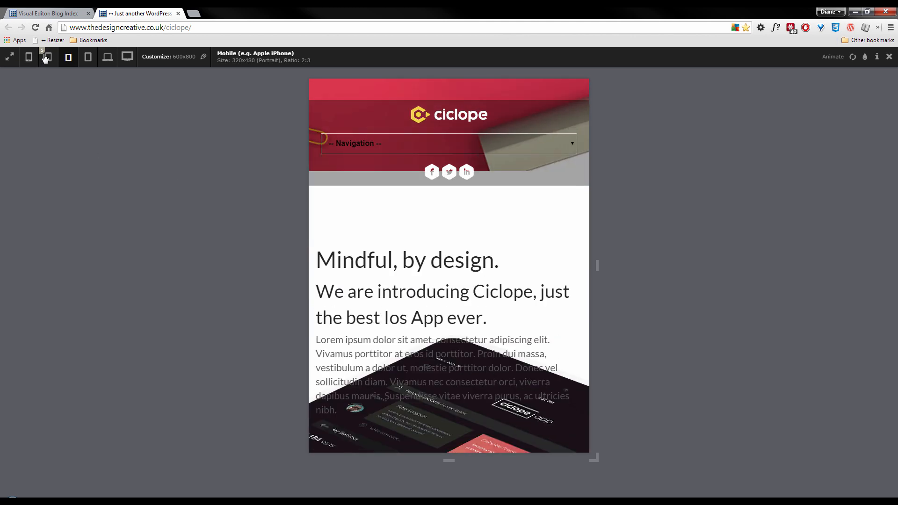
click(48, 57)
scroll(453, 282, up, 2)
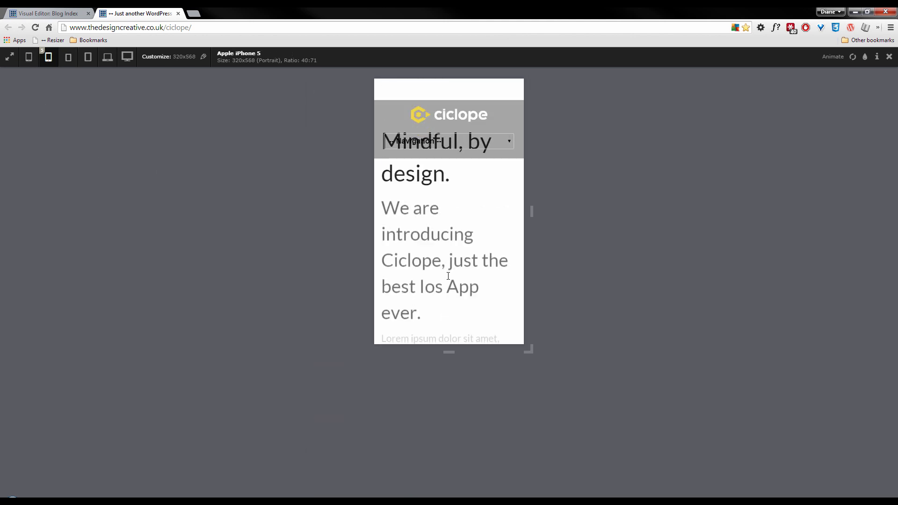
scroll(448, 276, down, 2)
scroll(446, 274, up, 6)
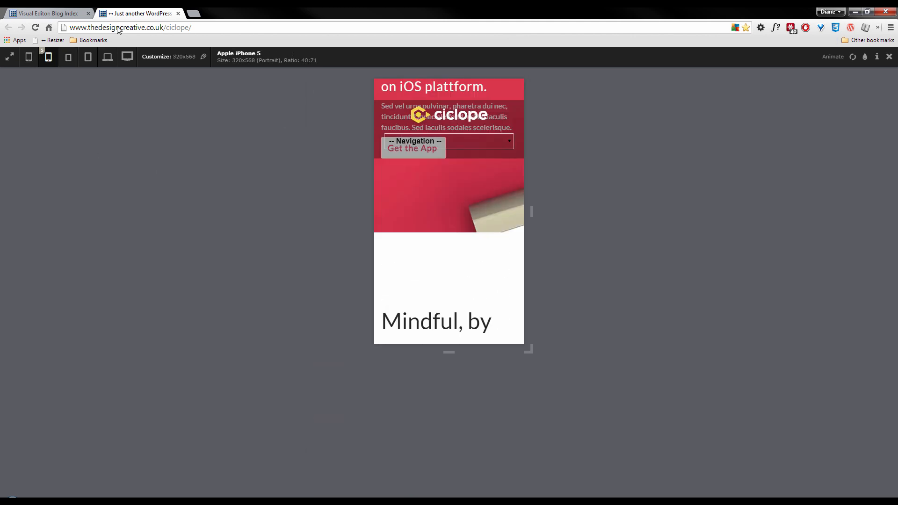
Step: Compare the mindful section at the 1280x800 Widescreen and 768x1024 Tablet preview sizes
click(108, 57)
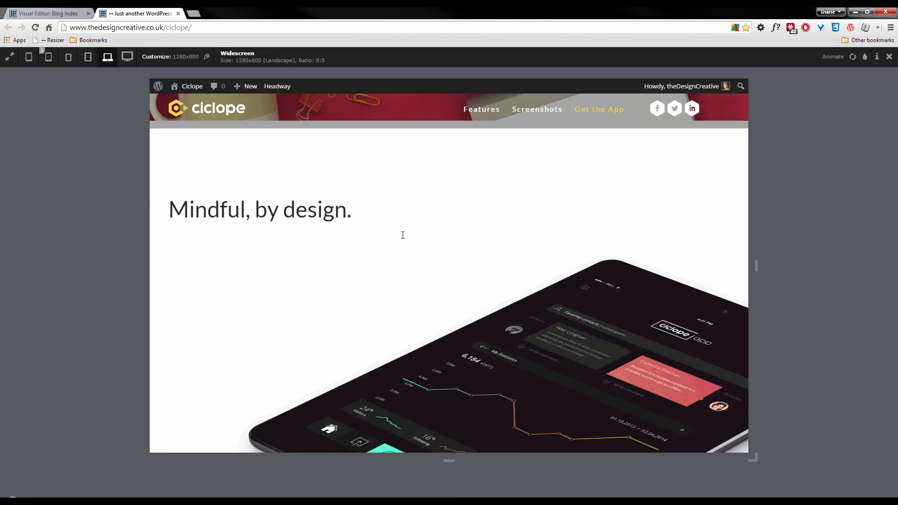
click(93, 56)
scroll(515, 296, down, 3)
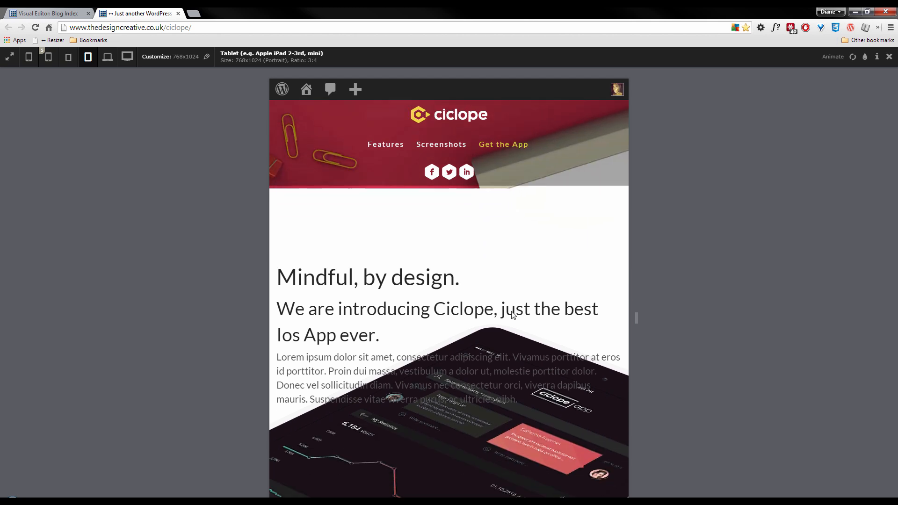
scroll(514, 328, down, 1)
Step: Switch the visual editor to design mode and insert the mindful wrapper instance's selector as a rule in the live CSS editor
click(43, 14)
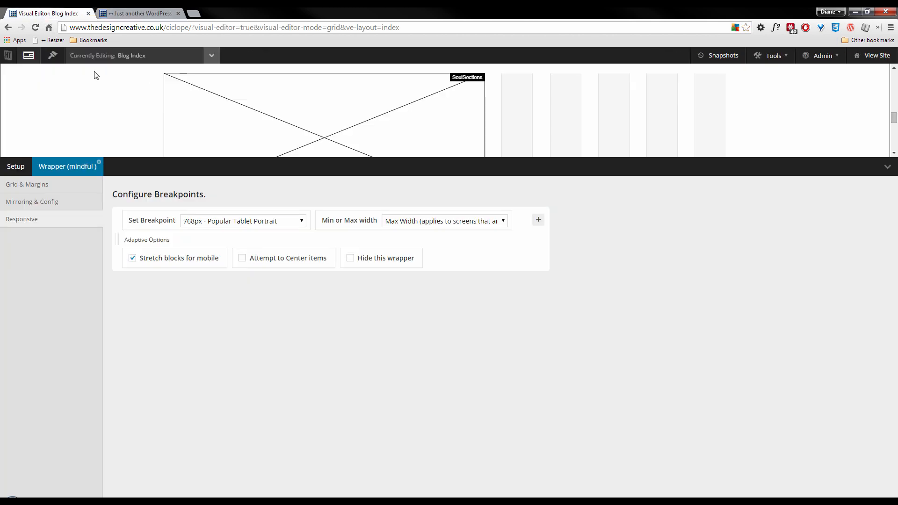
click(50, 59)
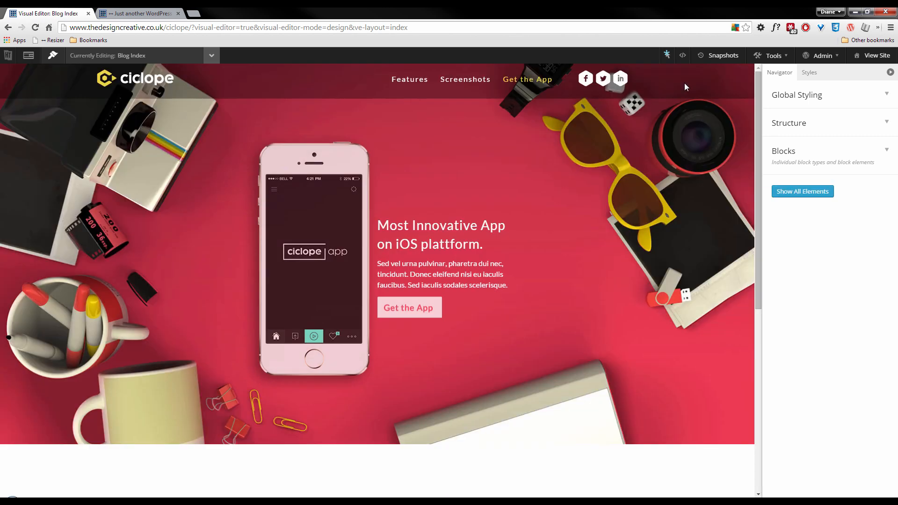
scroll(636, 184, down, 3)
scroll(634, 183, down, 4)
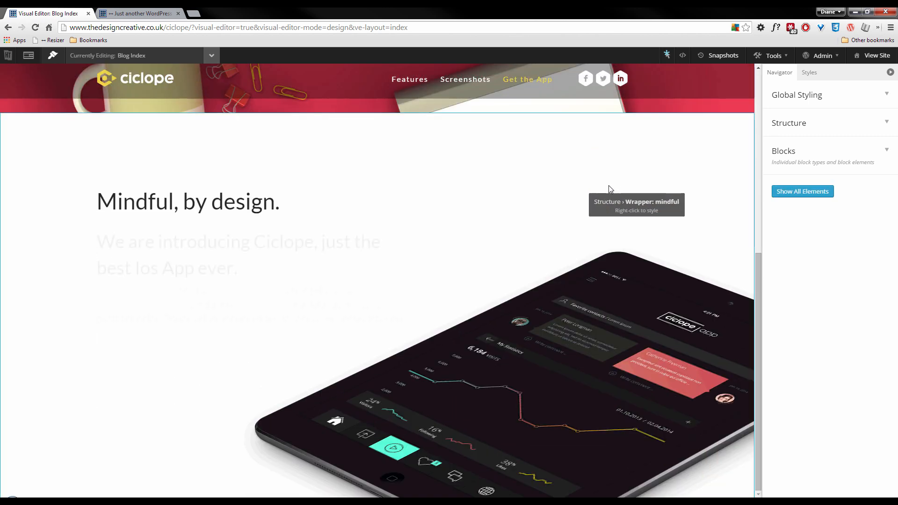
right_click(552, 177)
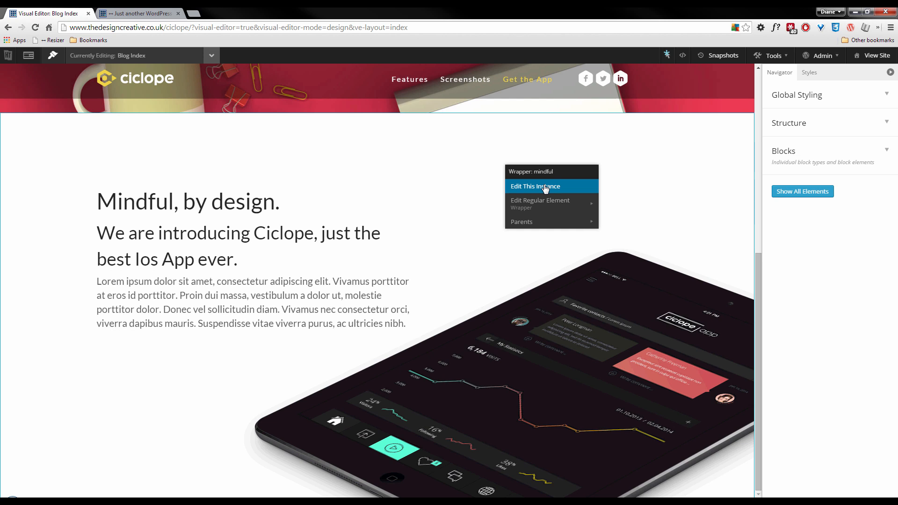
click(545, 187)
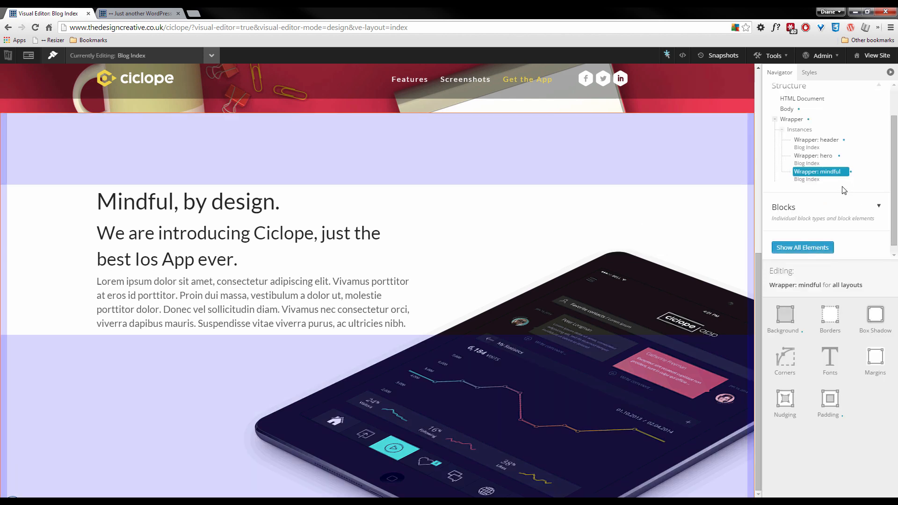
mouse_move(813, 178)
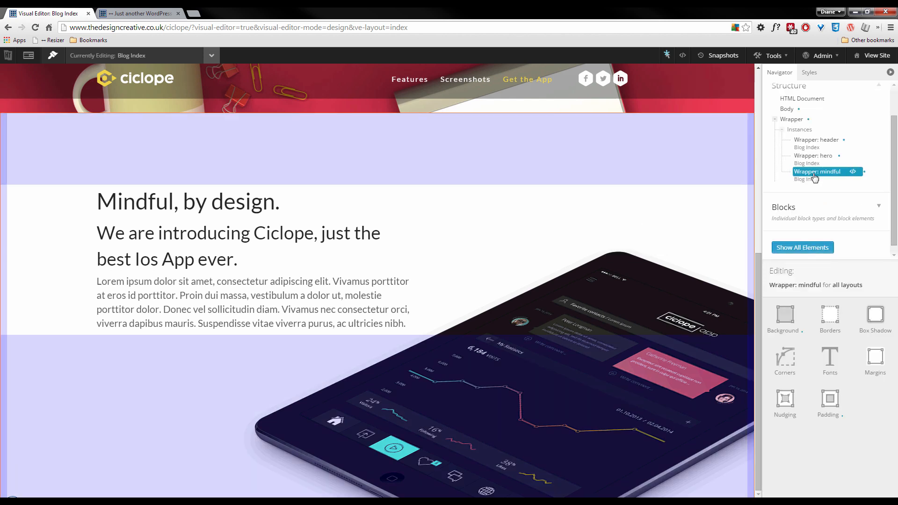
click(854, 173)
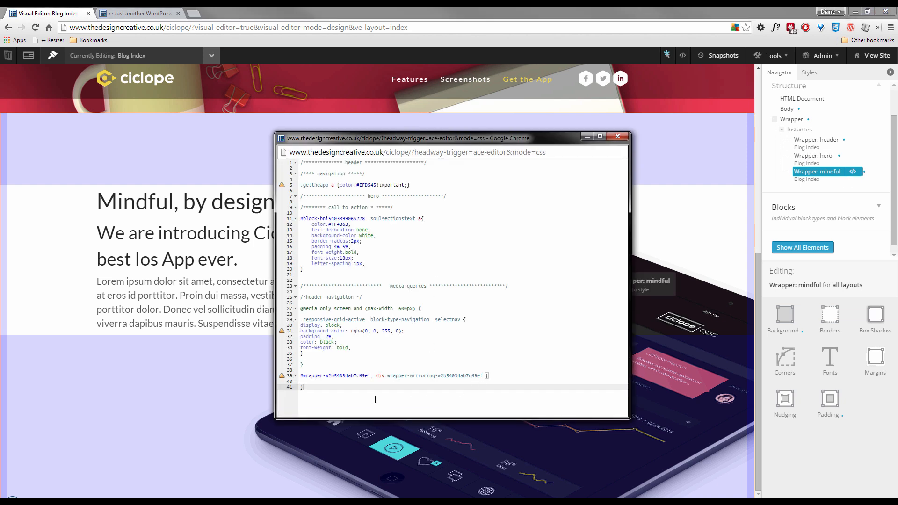
Step: Remove the empty mindful wrapper rule, add blank lines around the end of the 600px media query, and paste the rule back below it
drag(303, 386, 296, 375)
key(ctrl+c)
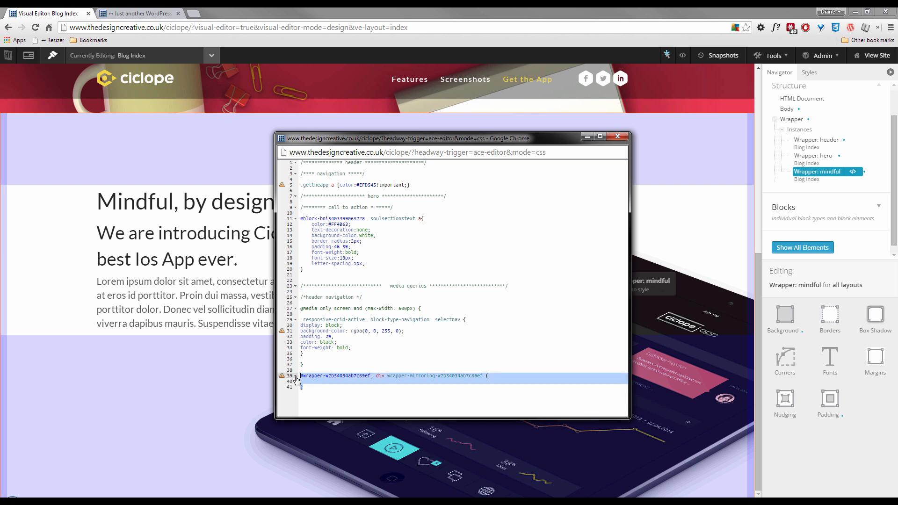
key(BackSpace)
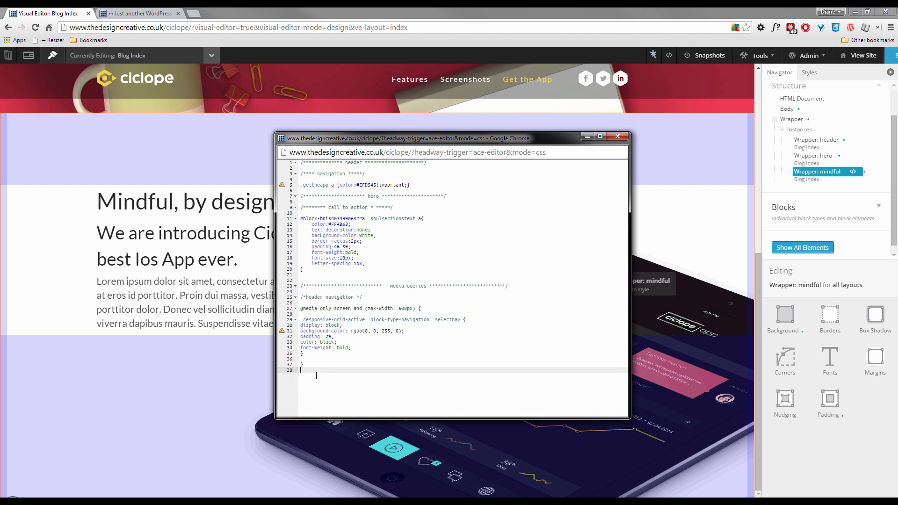
click(311, 354)
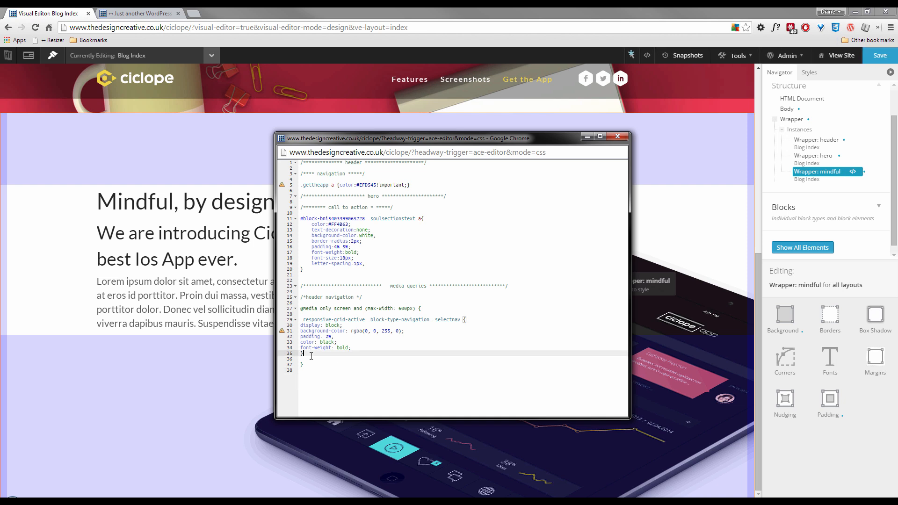
key(Return)
key(Return)
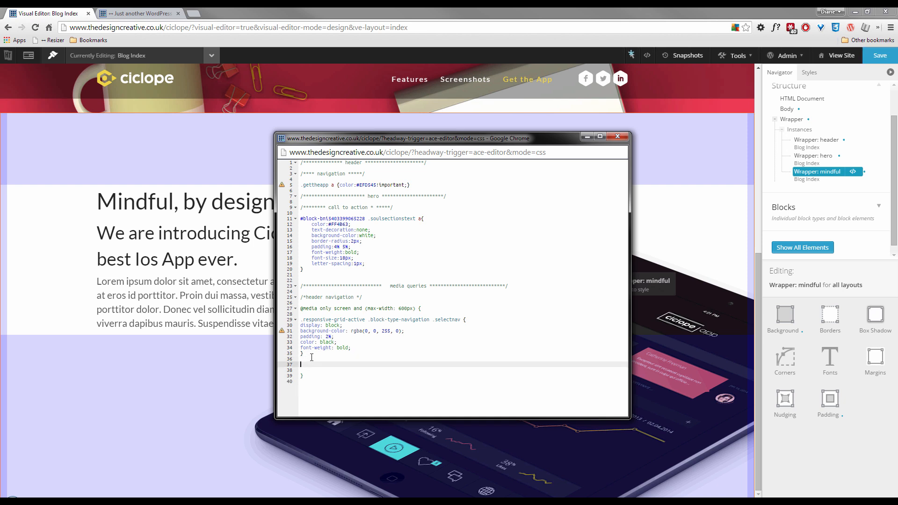
key(BackSpace)
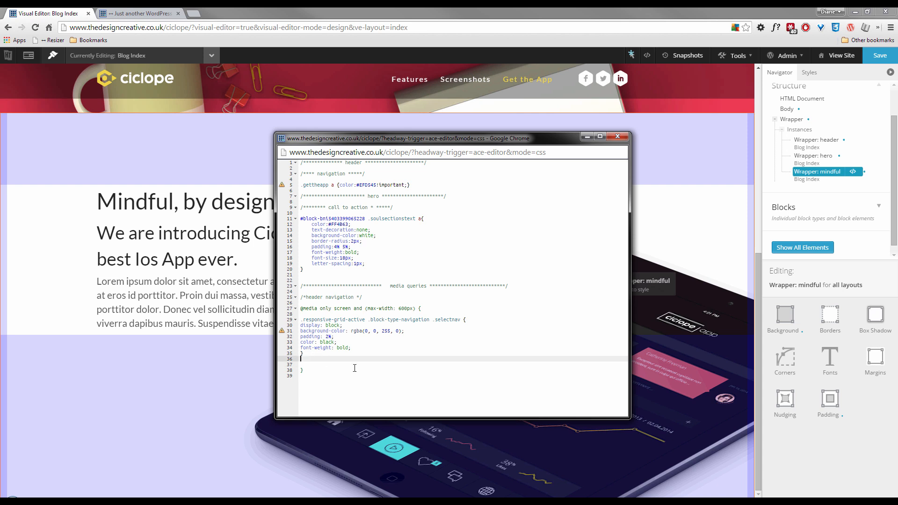
click(310, 383)
key(Return)
key(Return)
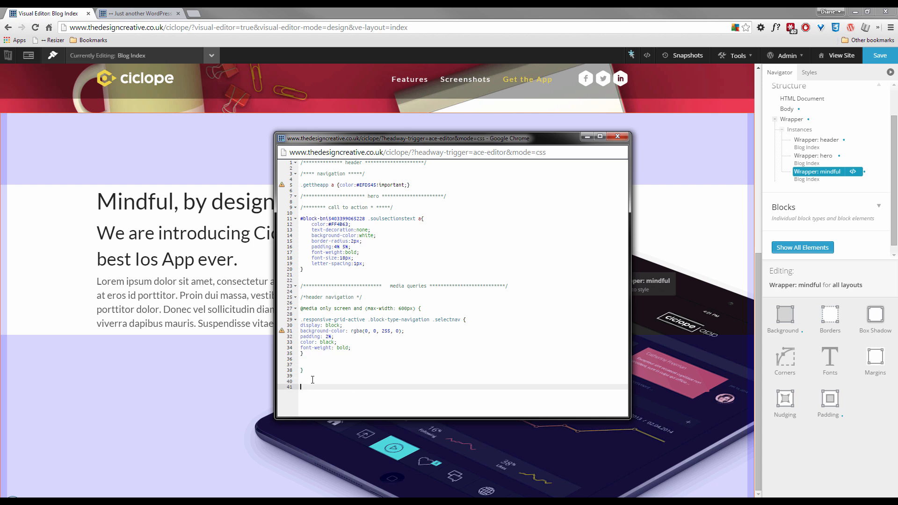
key(ctrl+v)
Step: Duplicate the 600px media query block between the original query and the mindful wrapper rule
drag(309, 371, 299, 308)
key(ctrl+c)
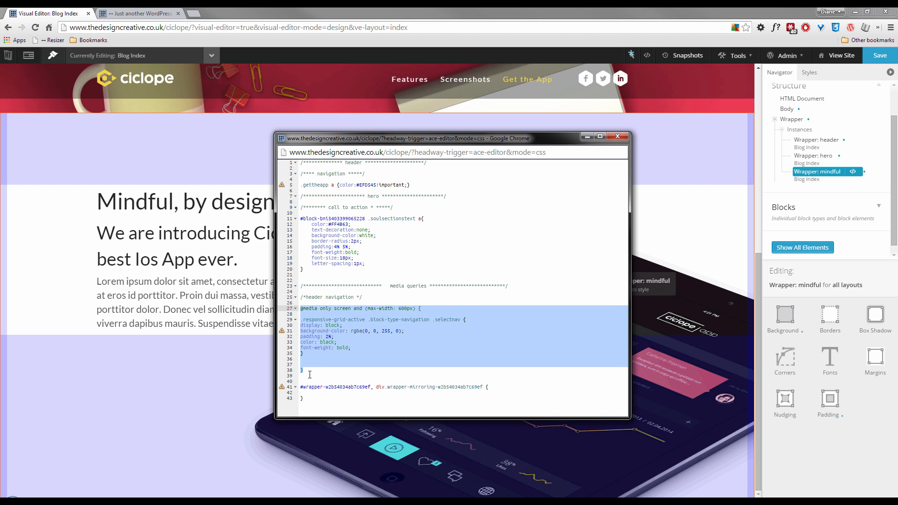
click(309, 375)
key(Return)
key(Return)
key(Return)
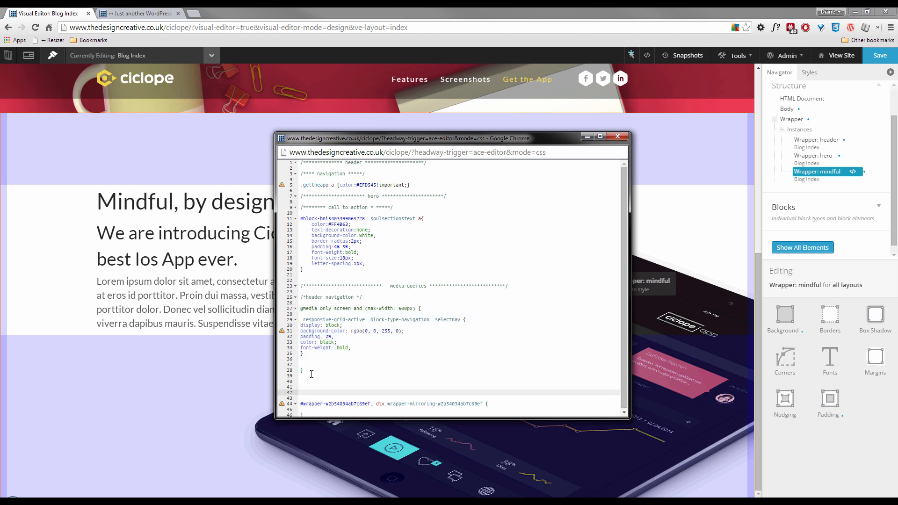
key(ctrl+v)
Step: Change the copied media query's max-width to 768px and delete the navigation rule inside it
scroll(427, 339, down, 1)
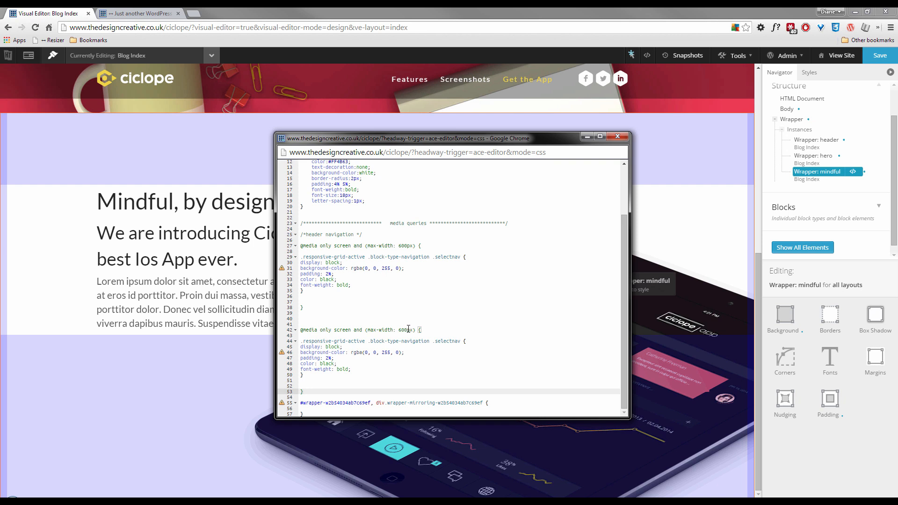
drag(407, 329, 399, 329)
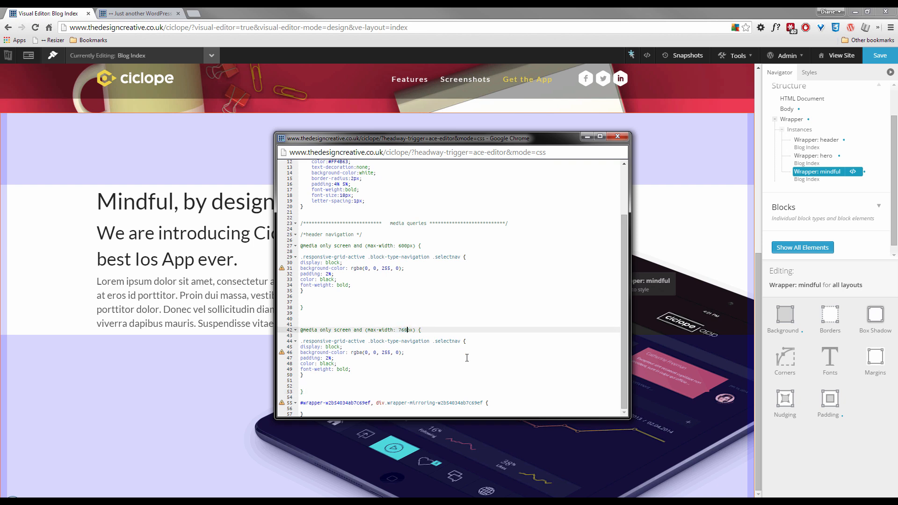
drag(308, 378, 296, 342)
key(Delete)
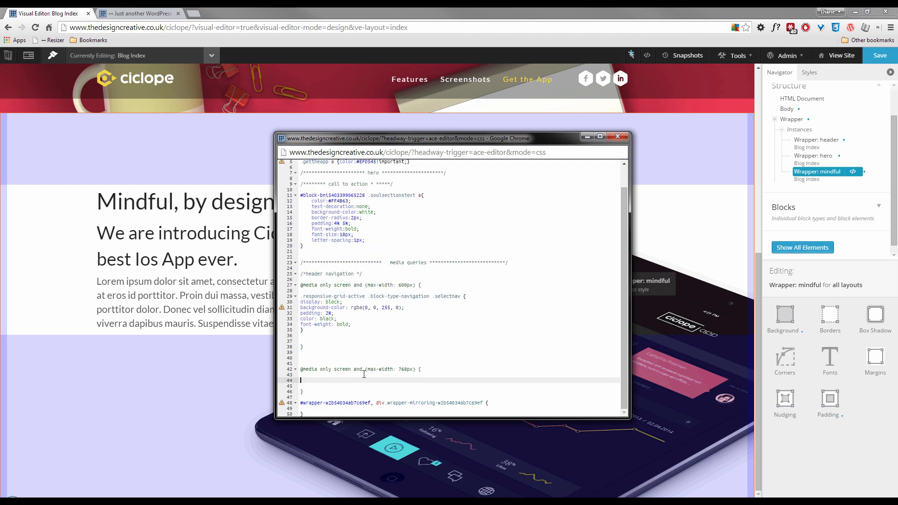
Step: Move the empty mindful wrapper rule inside the 768px media query and place the cursor between its braces
drag(305, 411, 298, 402)
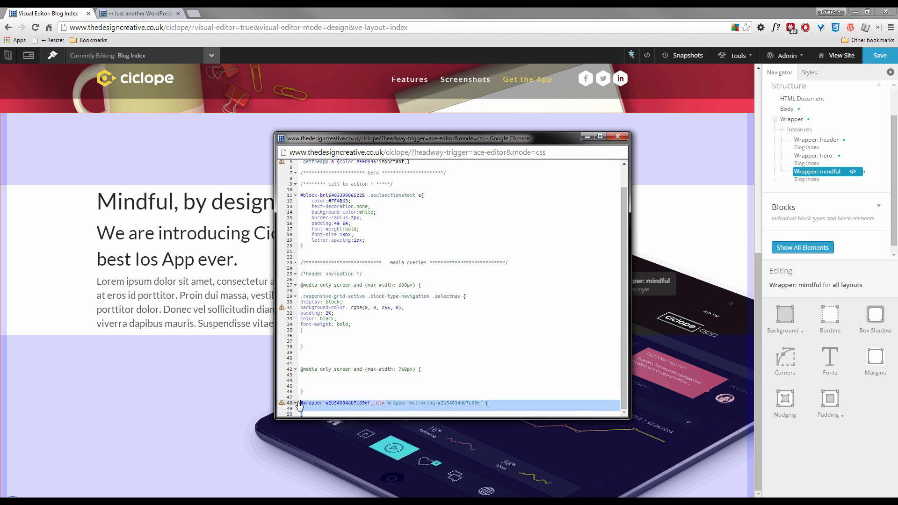
key(ctrl+x)
click(326, 393)
key(ctrl+v)
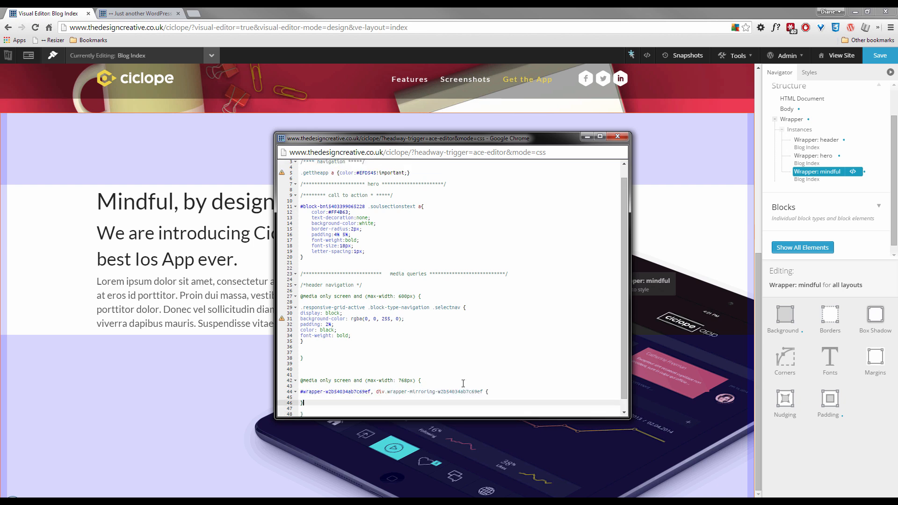
click(309, 396)
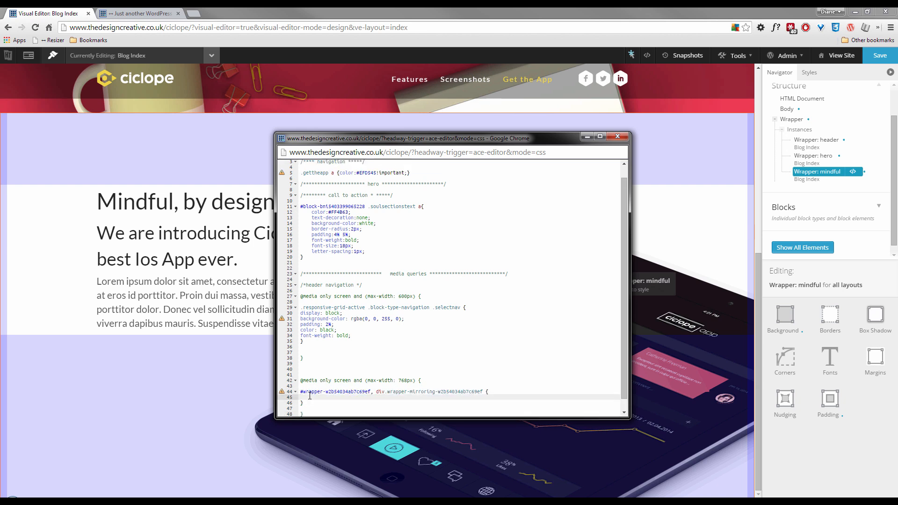
Step: Add background-image:none; to the mindful wrapper rule inside the 768px media query
text(background-image:none;)
Step: Try deleting the opening line of the 768px media query, and undo the deletion
click(295, 376)
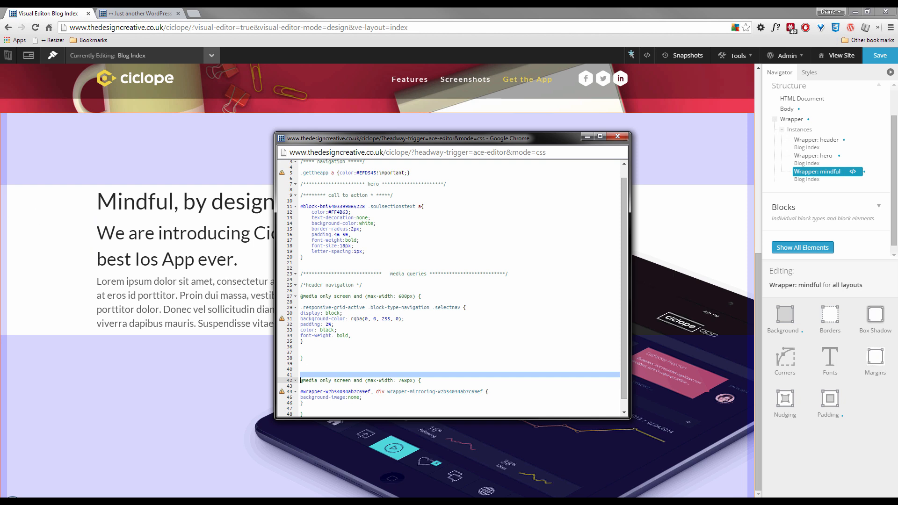
key(End)
click(287, 375)
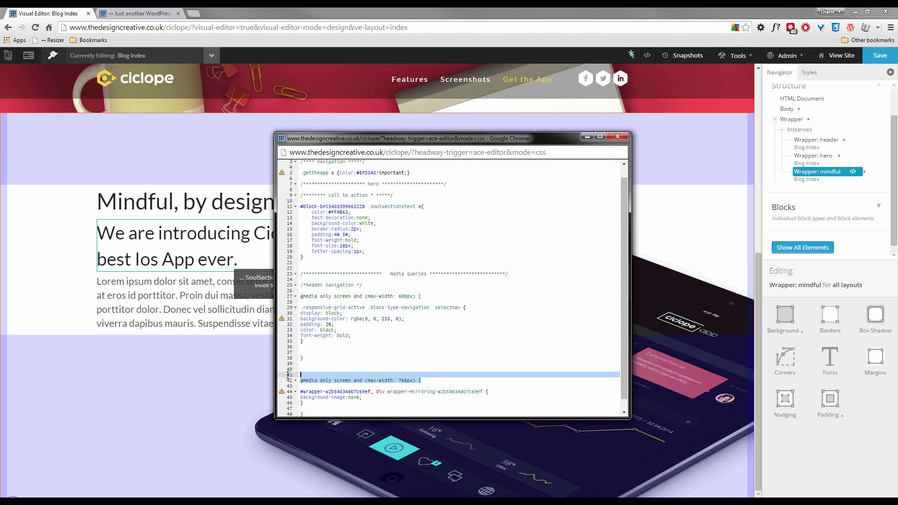
key(BackSpace)
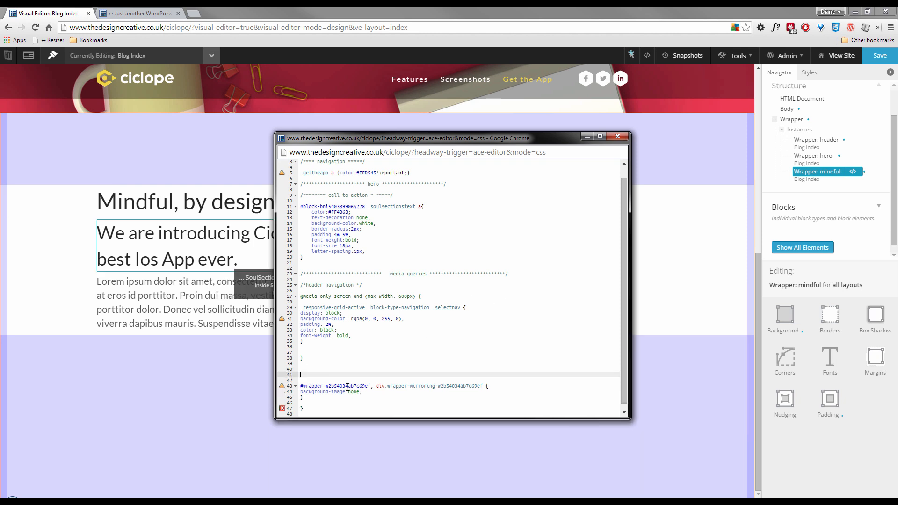
key(ctrl+z)
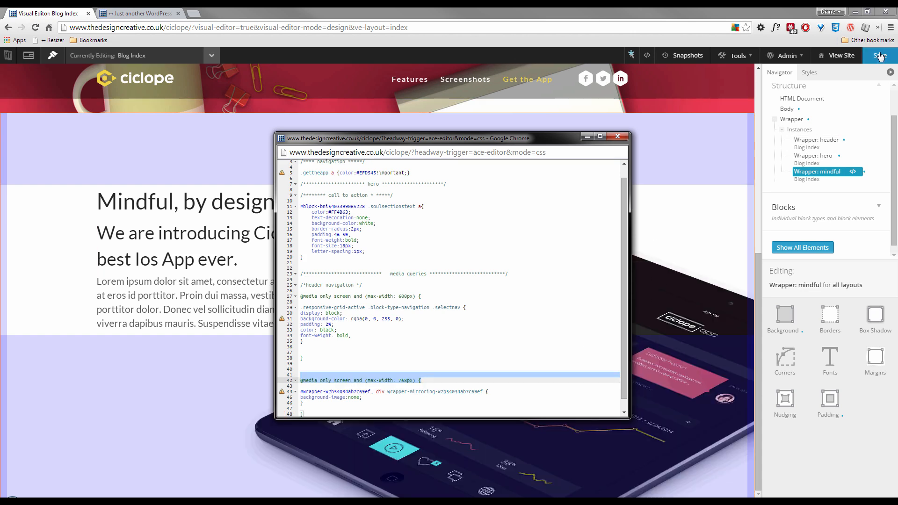
Step: Save the layout and reload the 768x1024 tablet preview to check the mindful section without its background image
click(880, 56)
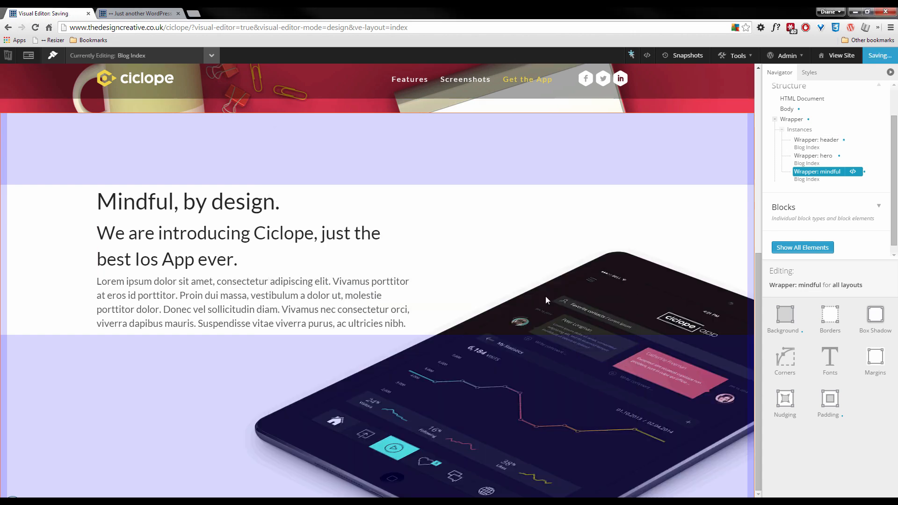
click(127, 14)
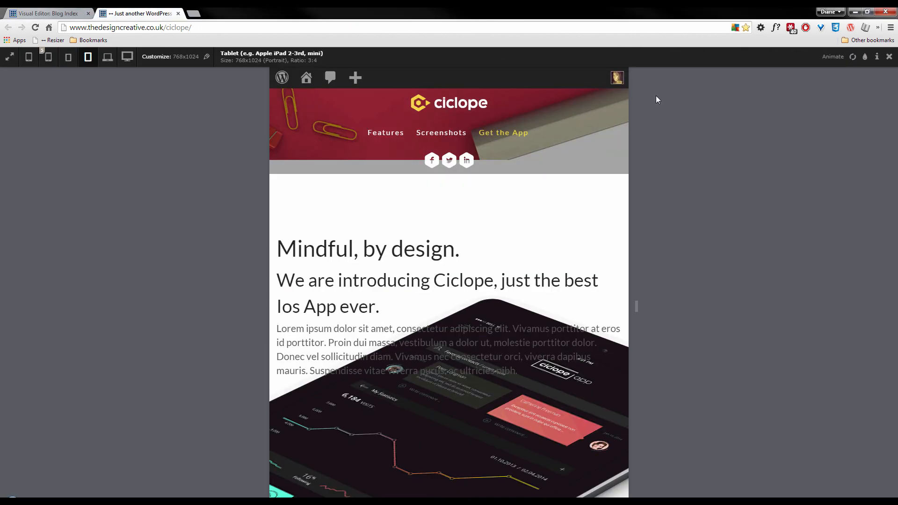
click(852, 56)
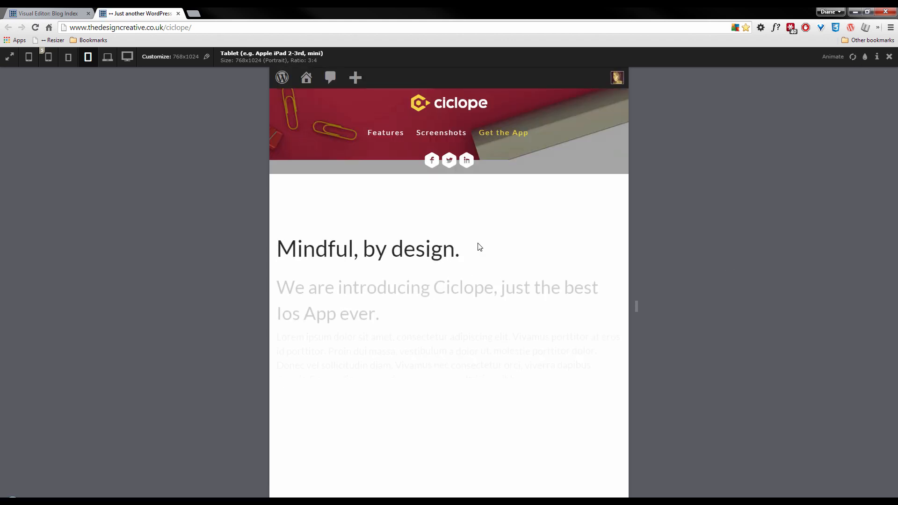
scroll(479, 248, down, 2)
scroll(478, 248, up, 2)
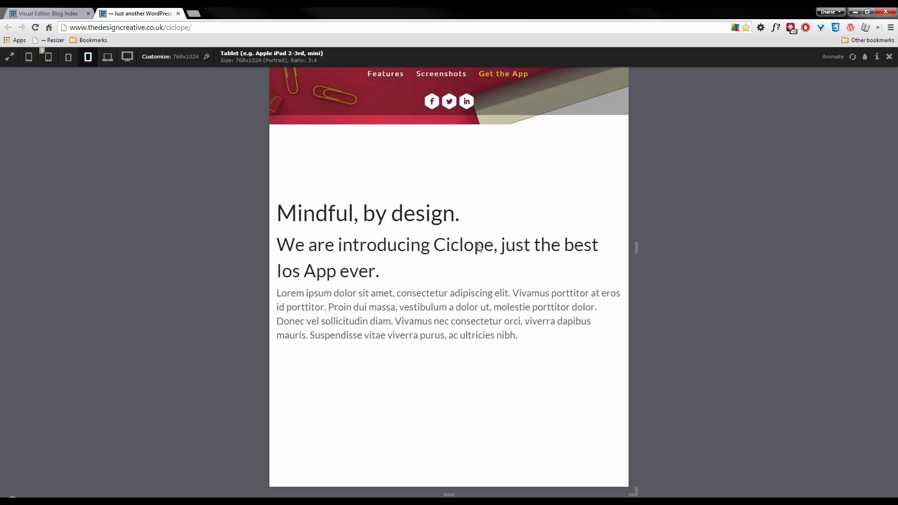
scroll(479, 248, up, 2)
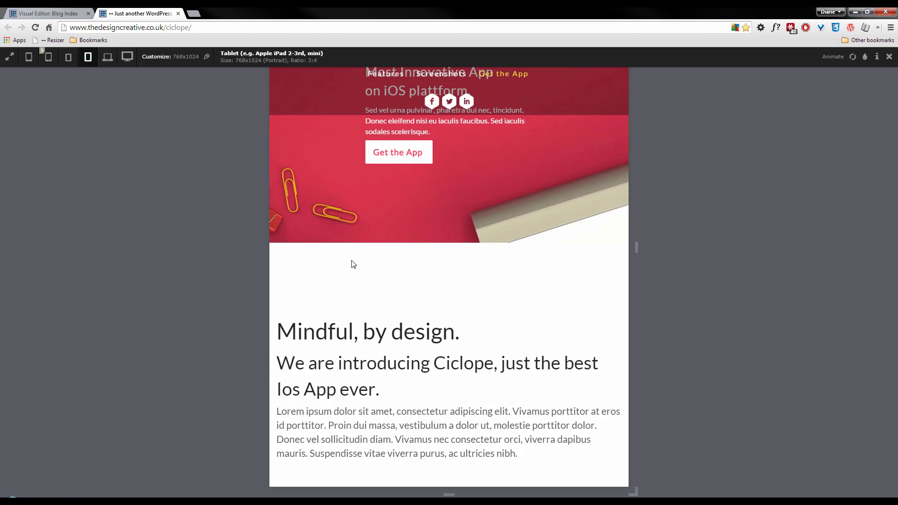
scroll(339, 317, down, 2)
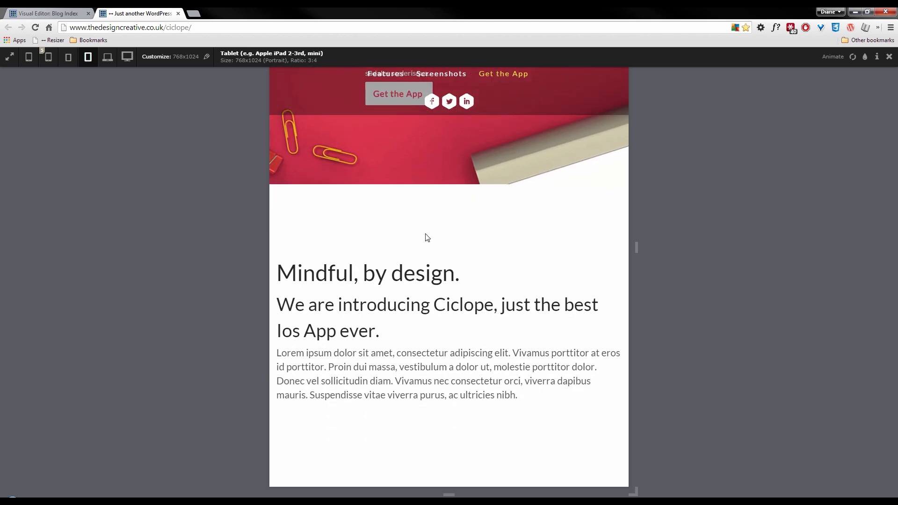
Step: Reopen the CSS editor and add padding:2% 15px; below the background-image line in the mindful wrapper rule
key(ctrl+Tab)
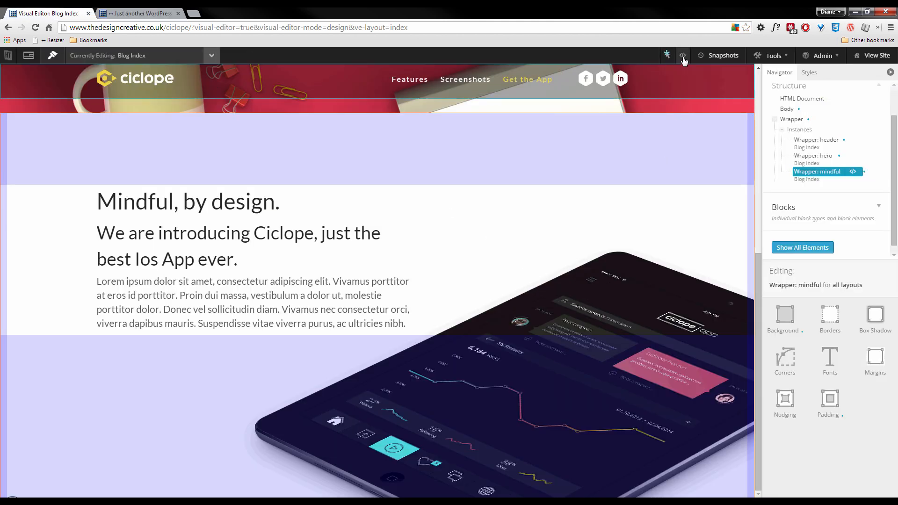
click(683, 56)
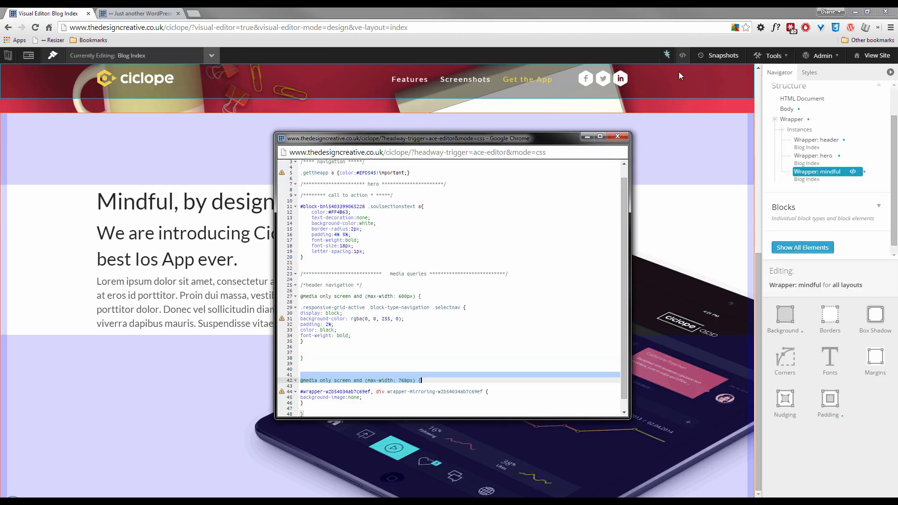
click(368, 398)
key(Return)
text(padding:2% 15px;)
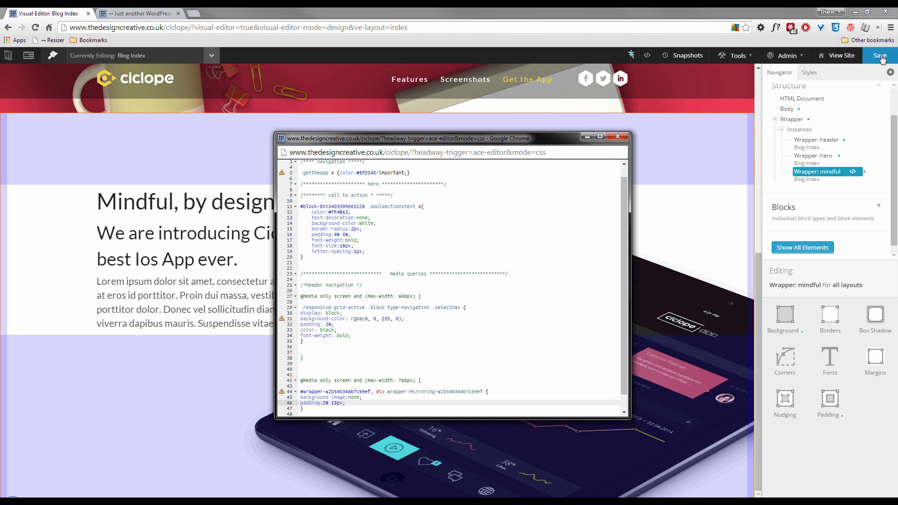
Step: Save the padding change and reload the tablet preview to check the spacing above the mindful heading
click(881, 56)
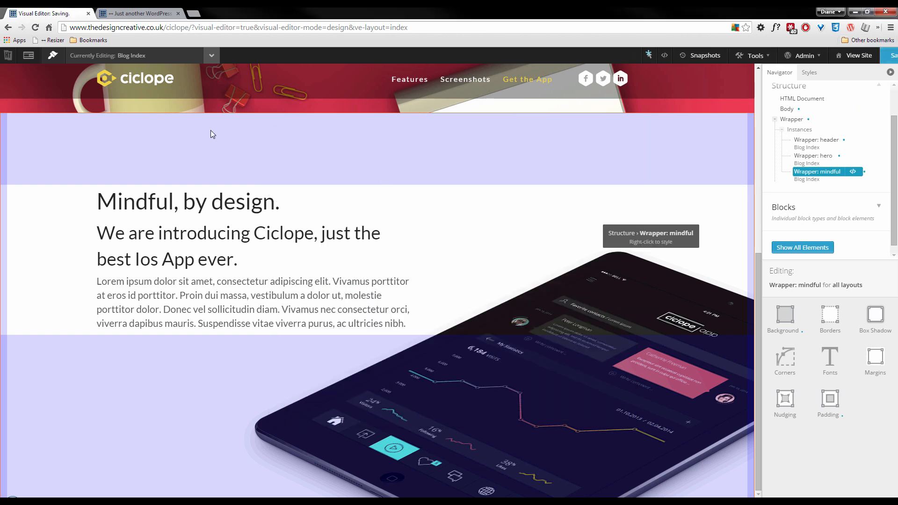
key(ctrl+Tab)
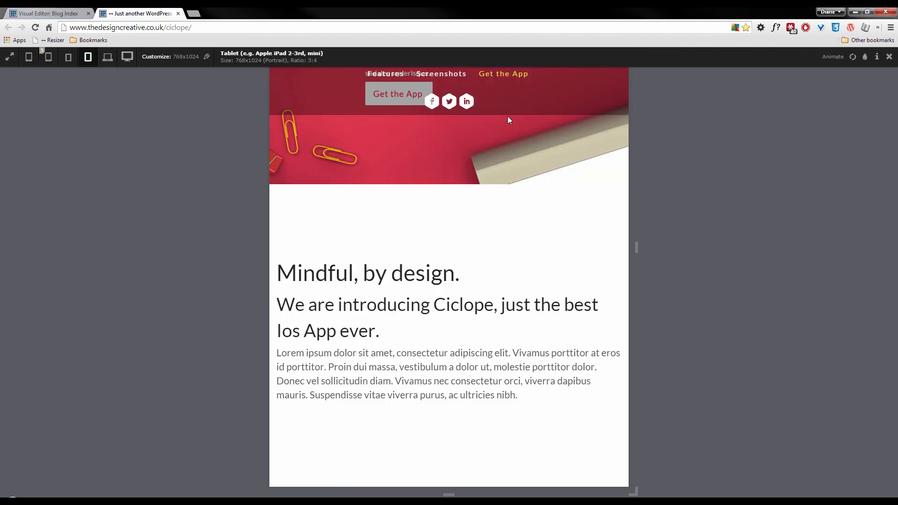
click(852, 57)
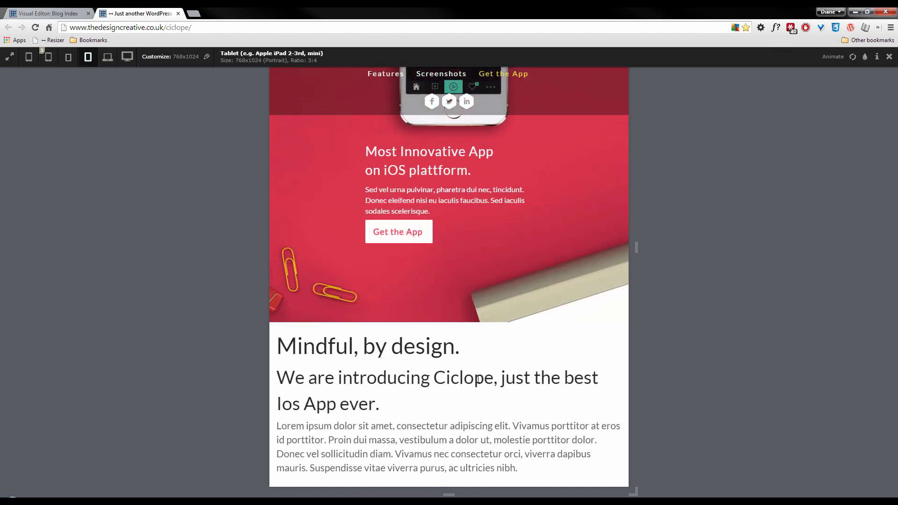
Step: Set the mindful wrapper's padding to 8% 15px in the 768px media query and save the layout
click(52, 13)
click(682, 55)
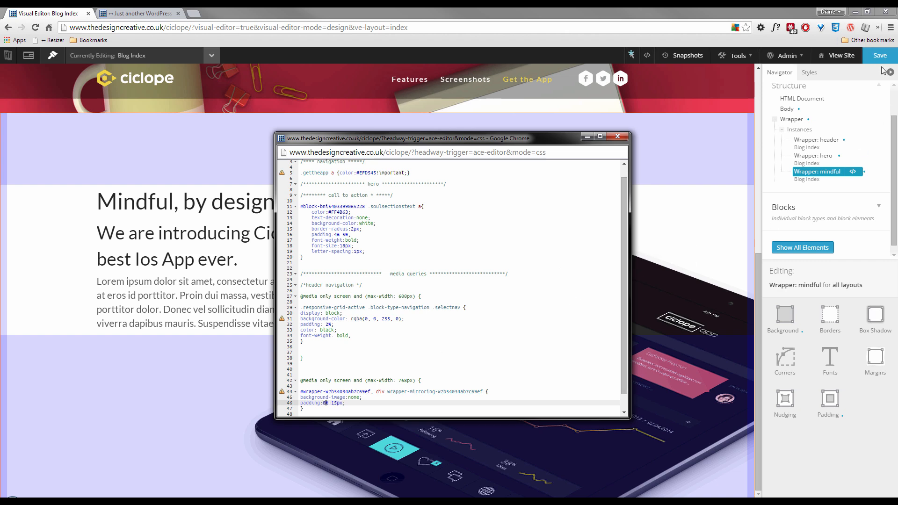
click(880, 57)
click(879, 57)
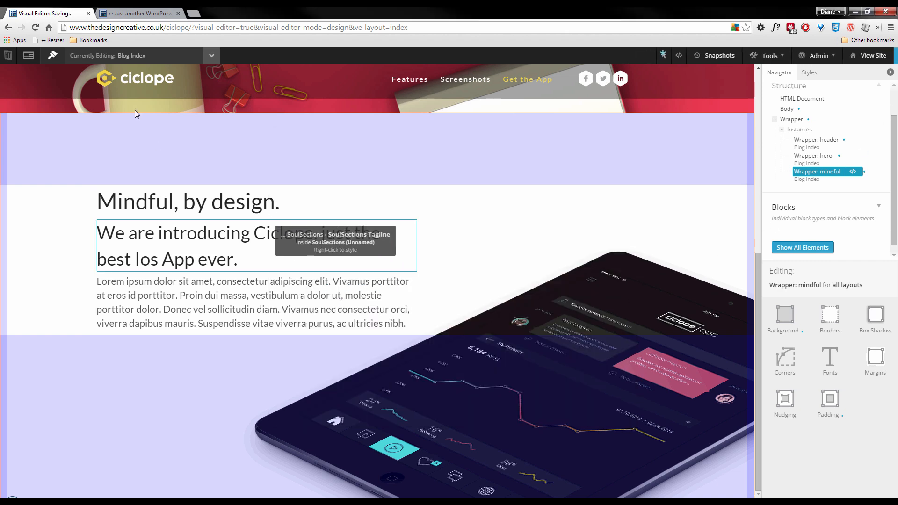
Step: Reload the preview, check the mindful section at tablet, small tablet and iPhone 5 sizes, and close the resizer
click(131, 13)
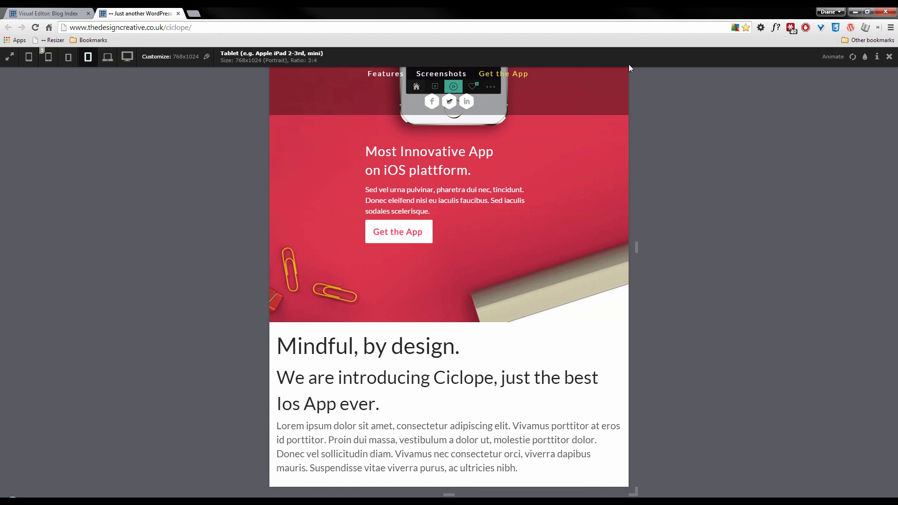
click(852, 57)
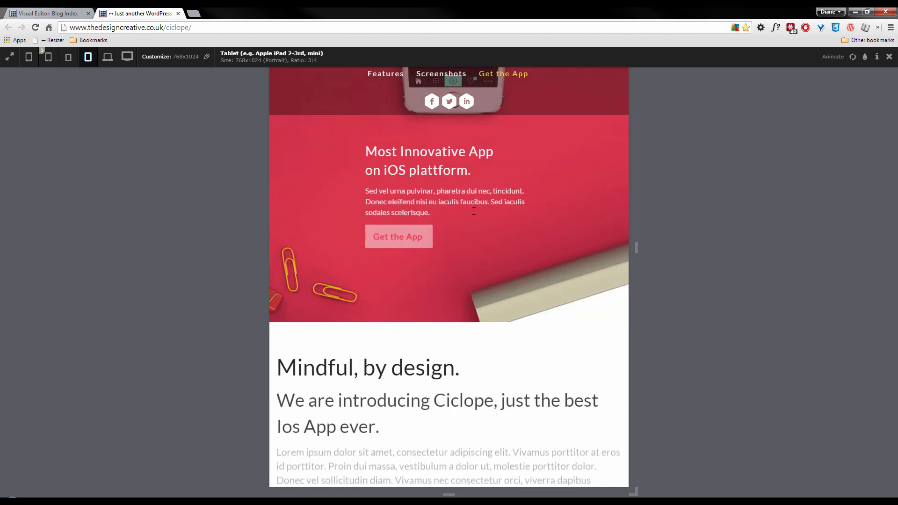
scroll(473, 211, down, 1)
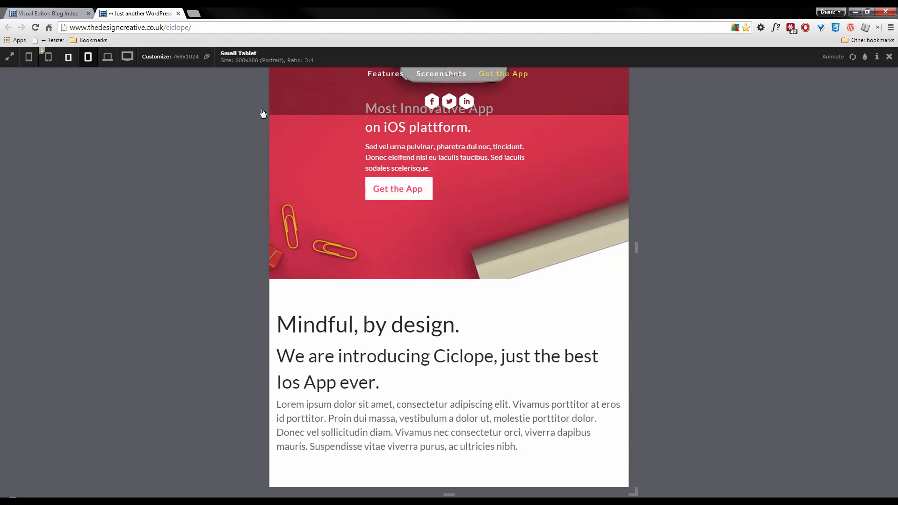
click(68, 57)
scroll(453, 184, down, 5)
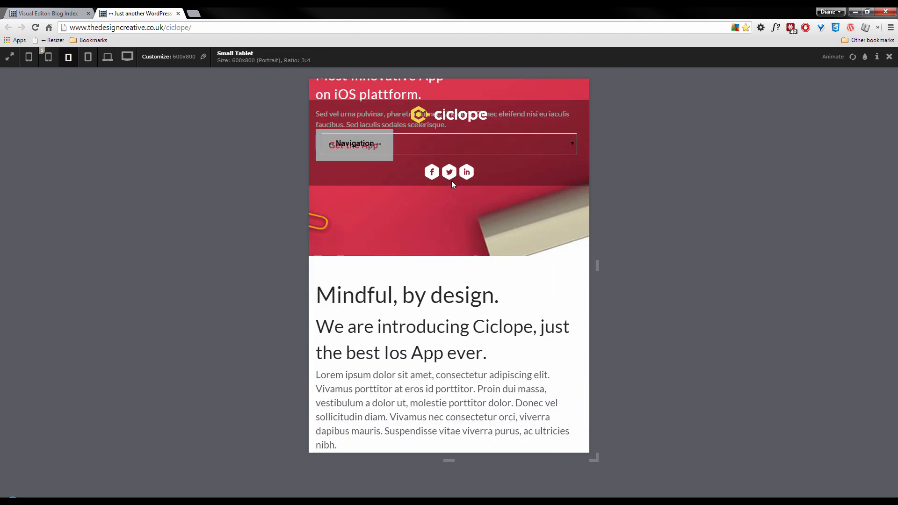
click(48, 57)
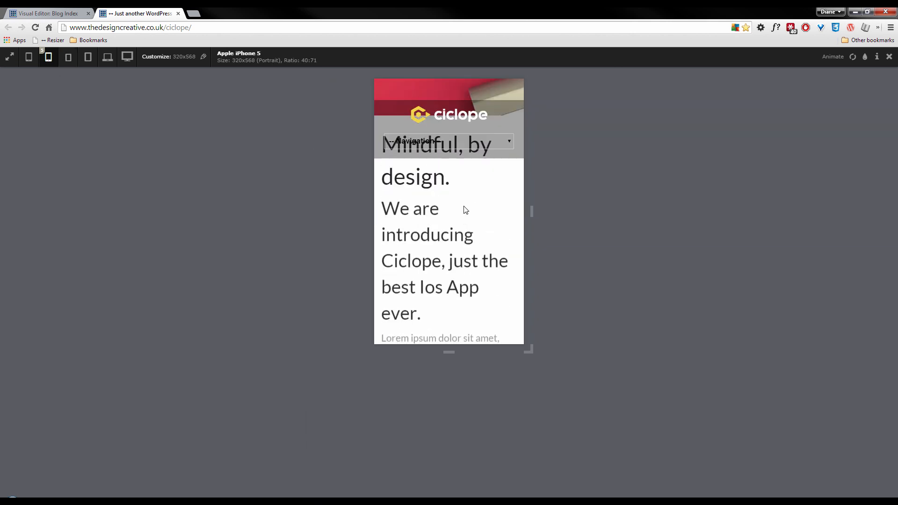
scroll(470, 206, down, 5)
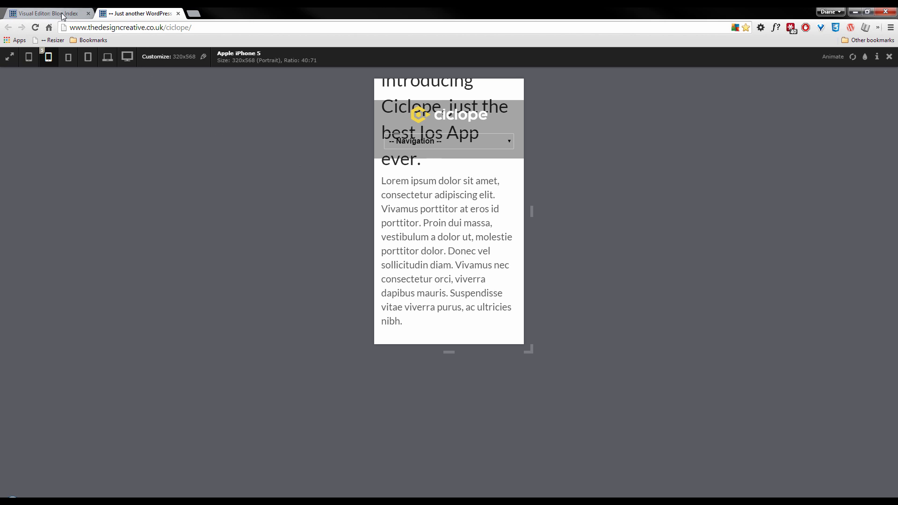
click(889, 57)
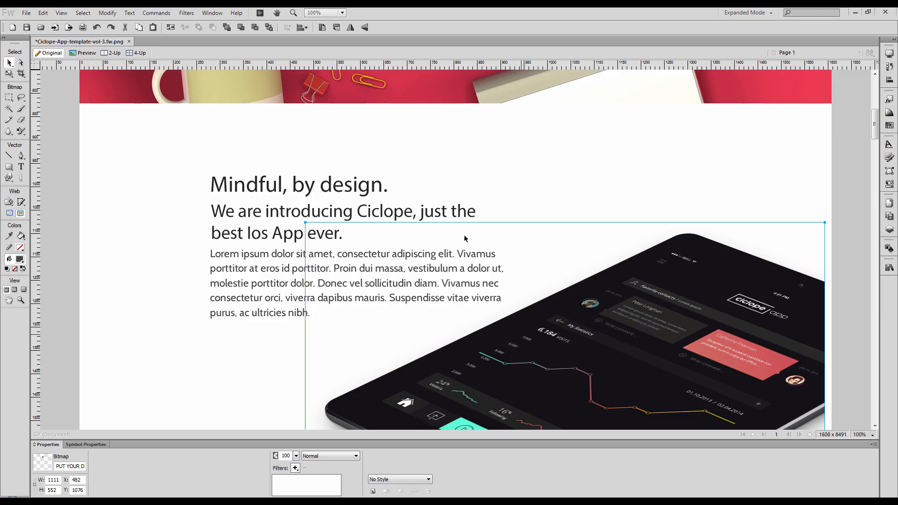
Step: Review the Ciclope mockup in Fireworks, especially the dark Interactive and Collaborative section and the phone images, and return to the browser
scroll(460, 243, down, 10)
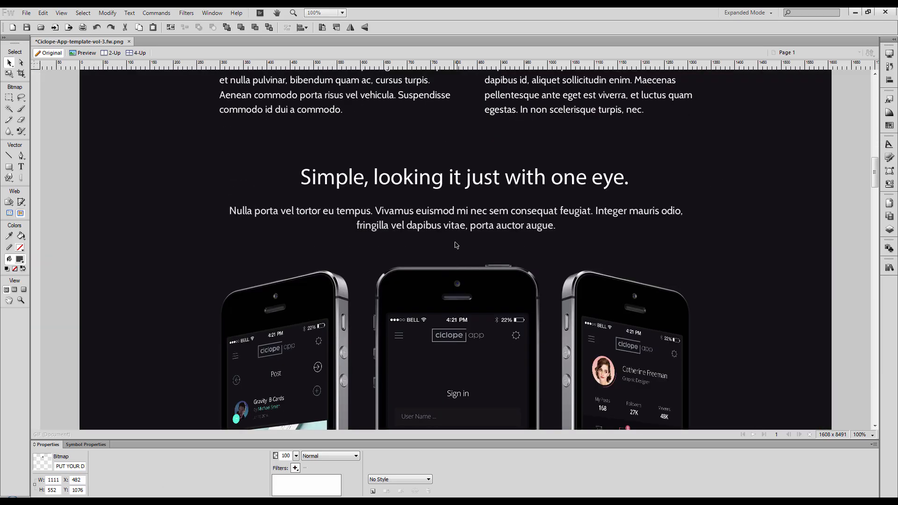
scroll(449, 241, up, 4)
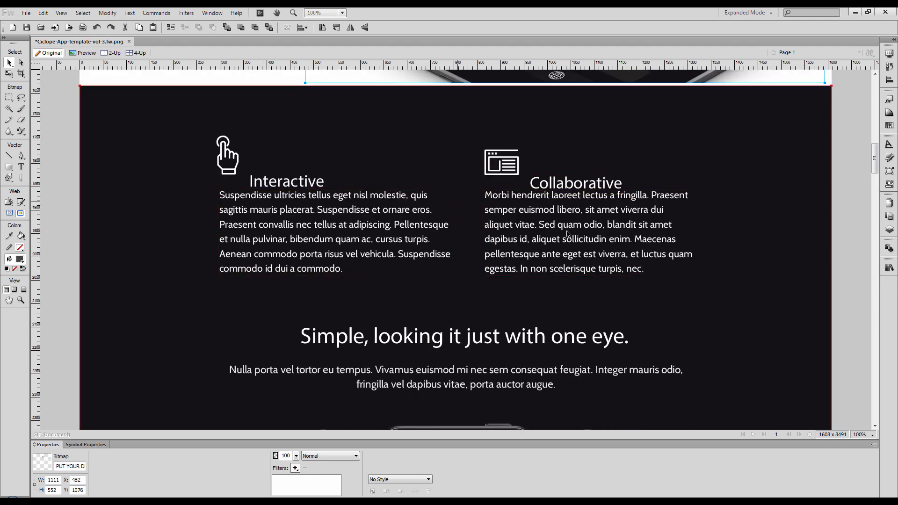
scroll(568, 233, up, 15)
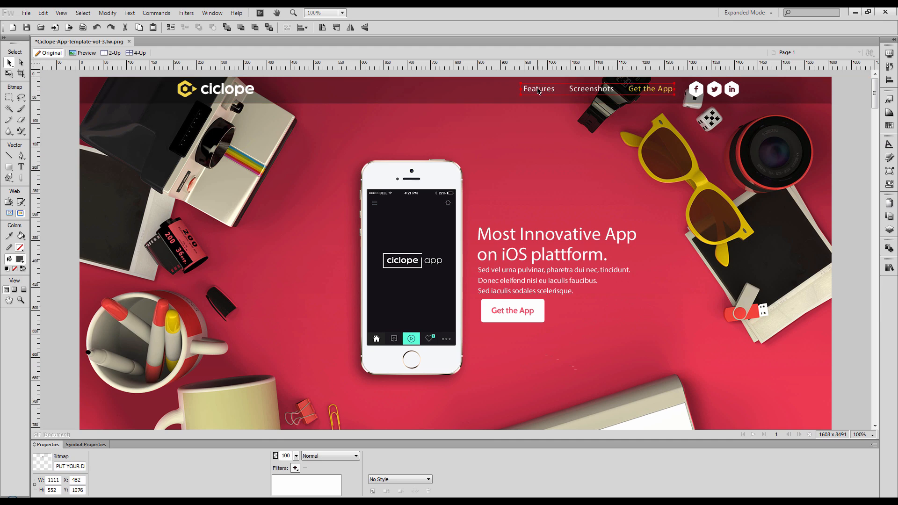
click(539, 91)
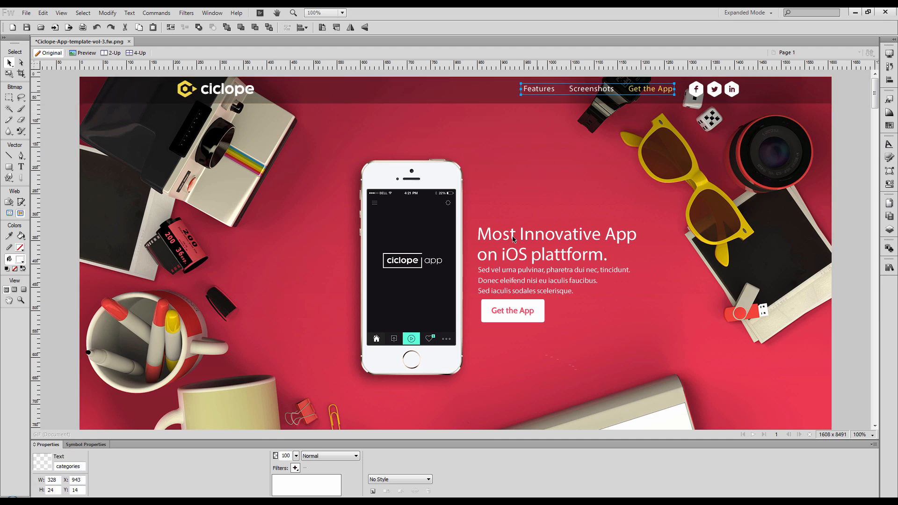
scroll(469, 320, down, 8)
click(469, 321)
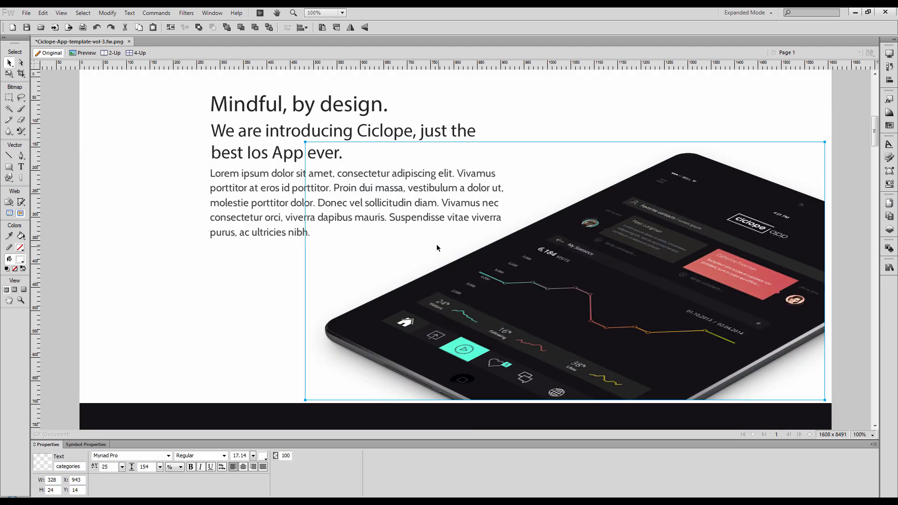
scroll(436, 245, down, 8)
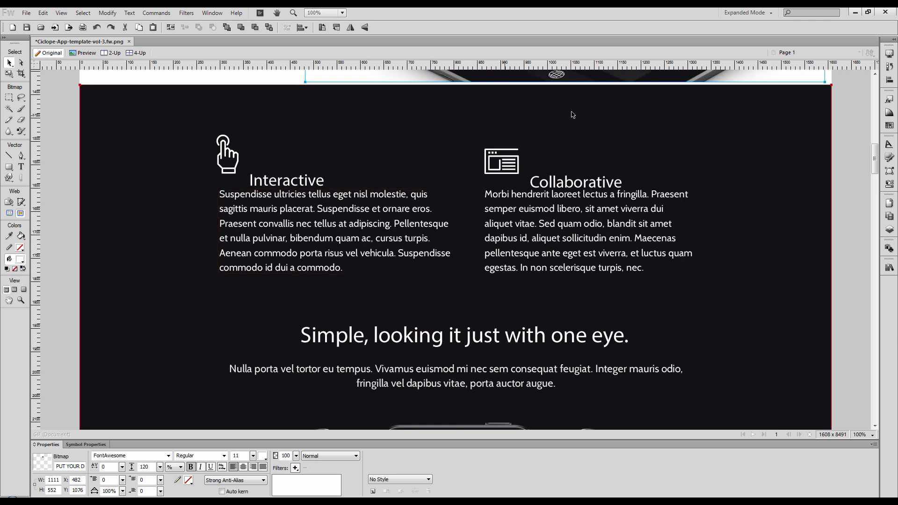
scroll(500, 216, down, 3)
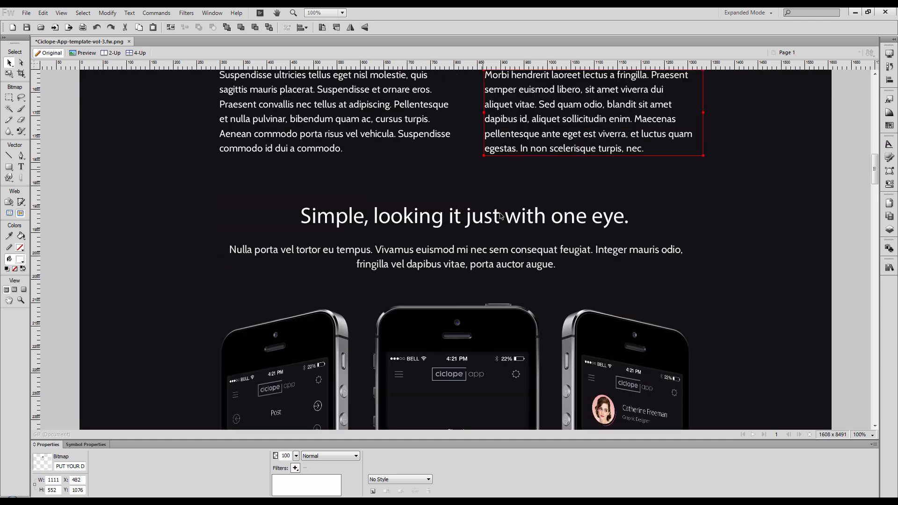
scroll(500, 216, down, 6)
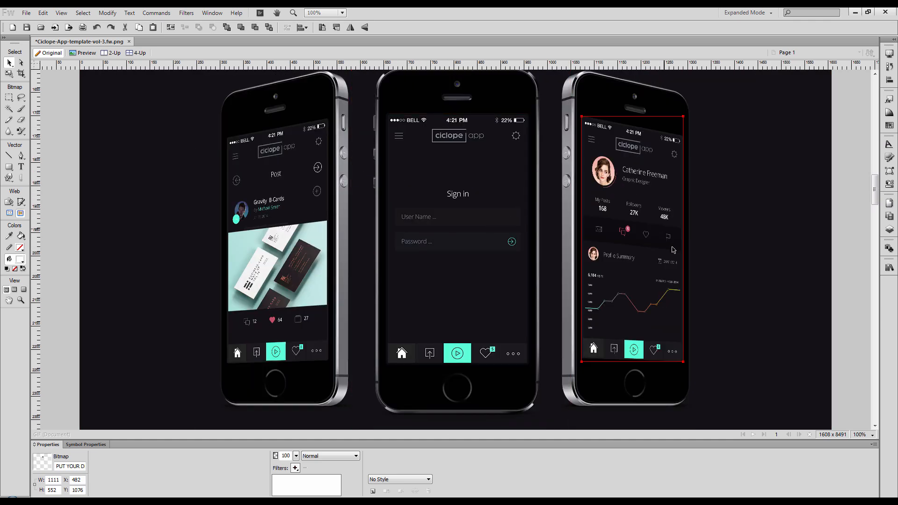
scroll(473, 219, up, 10)
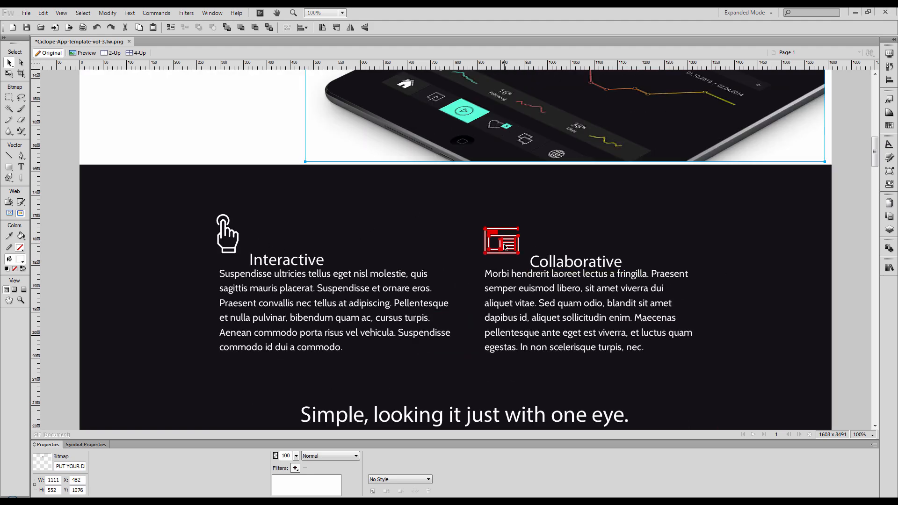
key(alt+Tab)
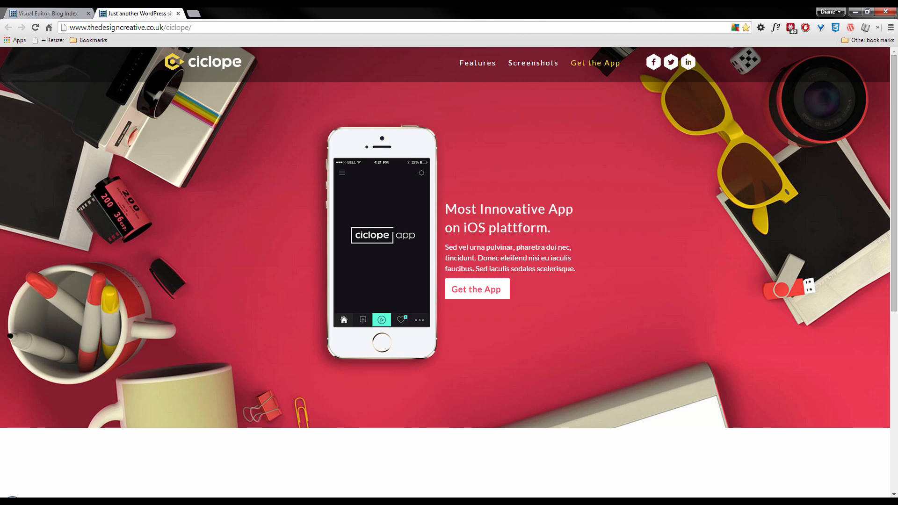